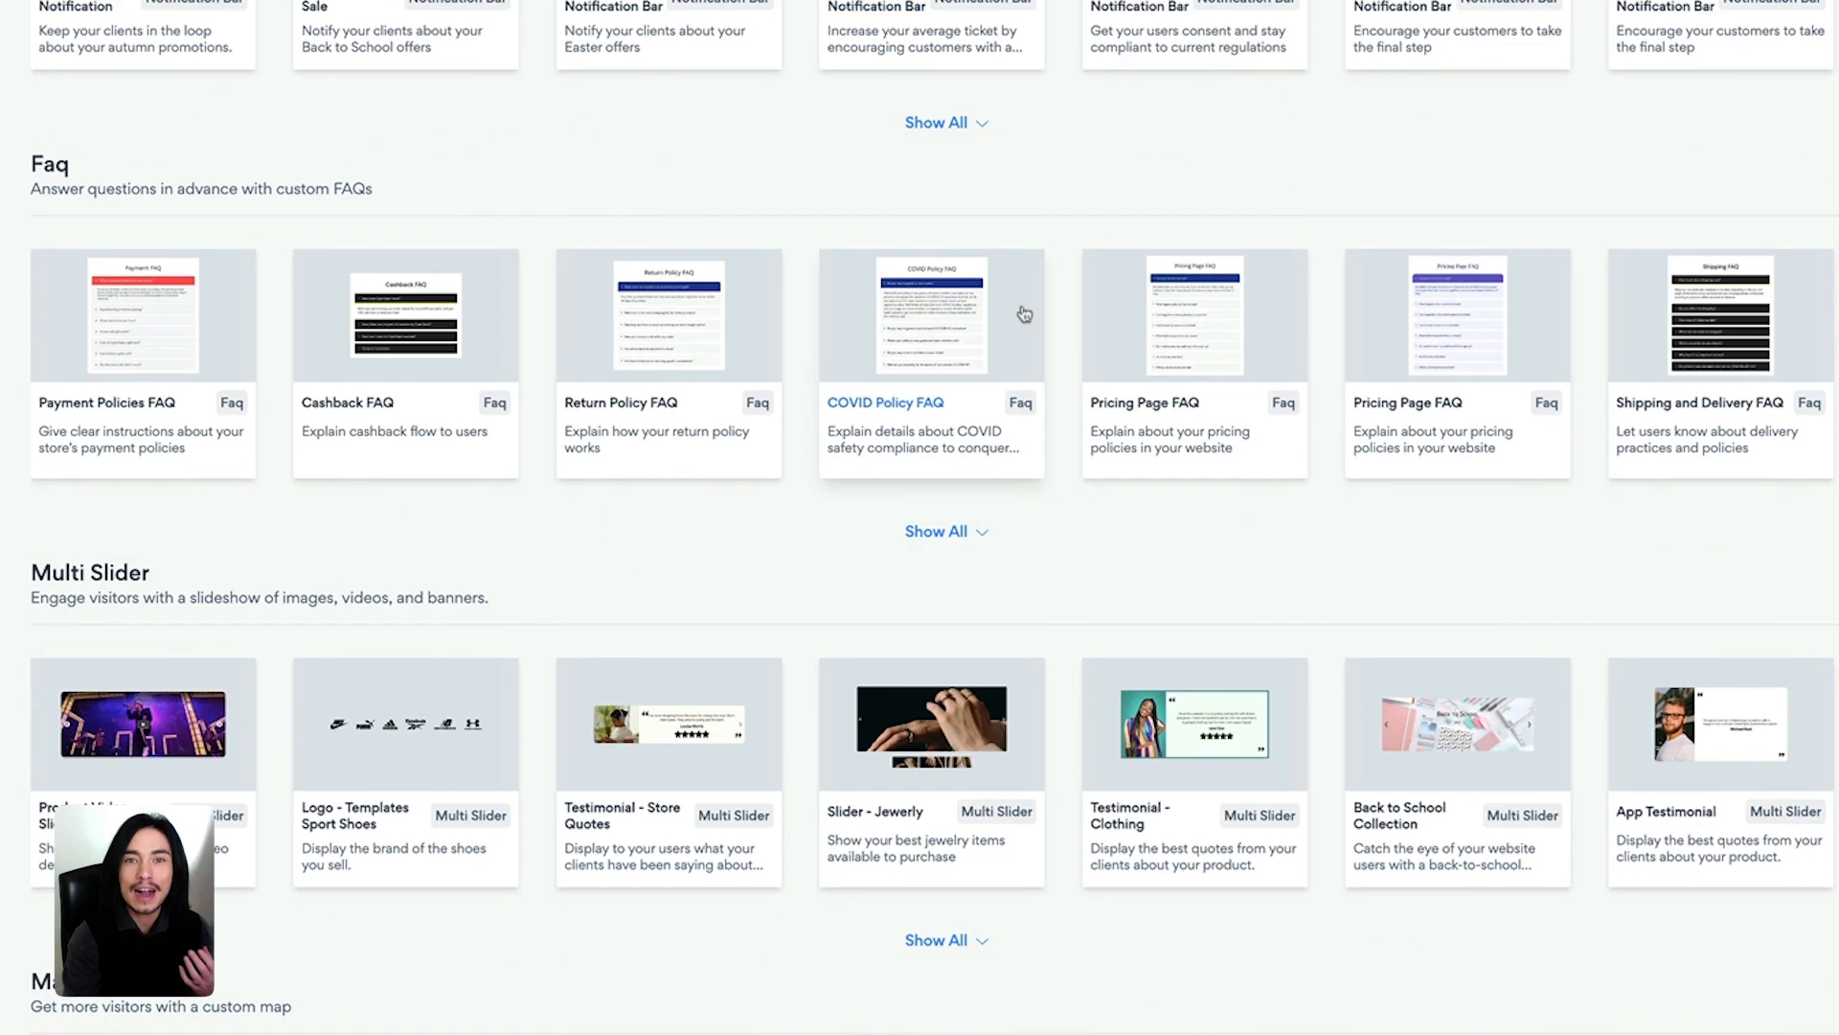
Try the Collect Leads, Improve Conversions, Display Information, Support Customers and Build Trust category filters, clearing each one again
{"action": "scroll", "coordinate": [1024, 315], "scroll_direction": "up", "scroll_amount": 20}
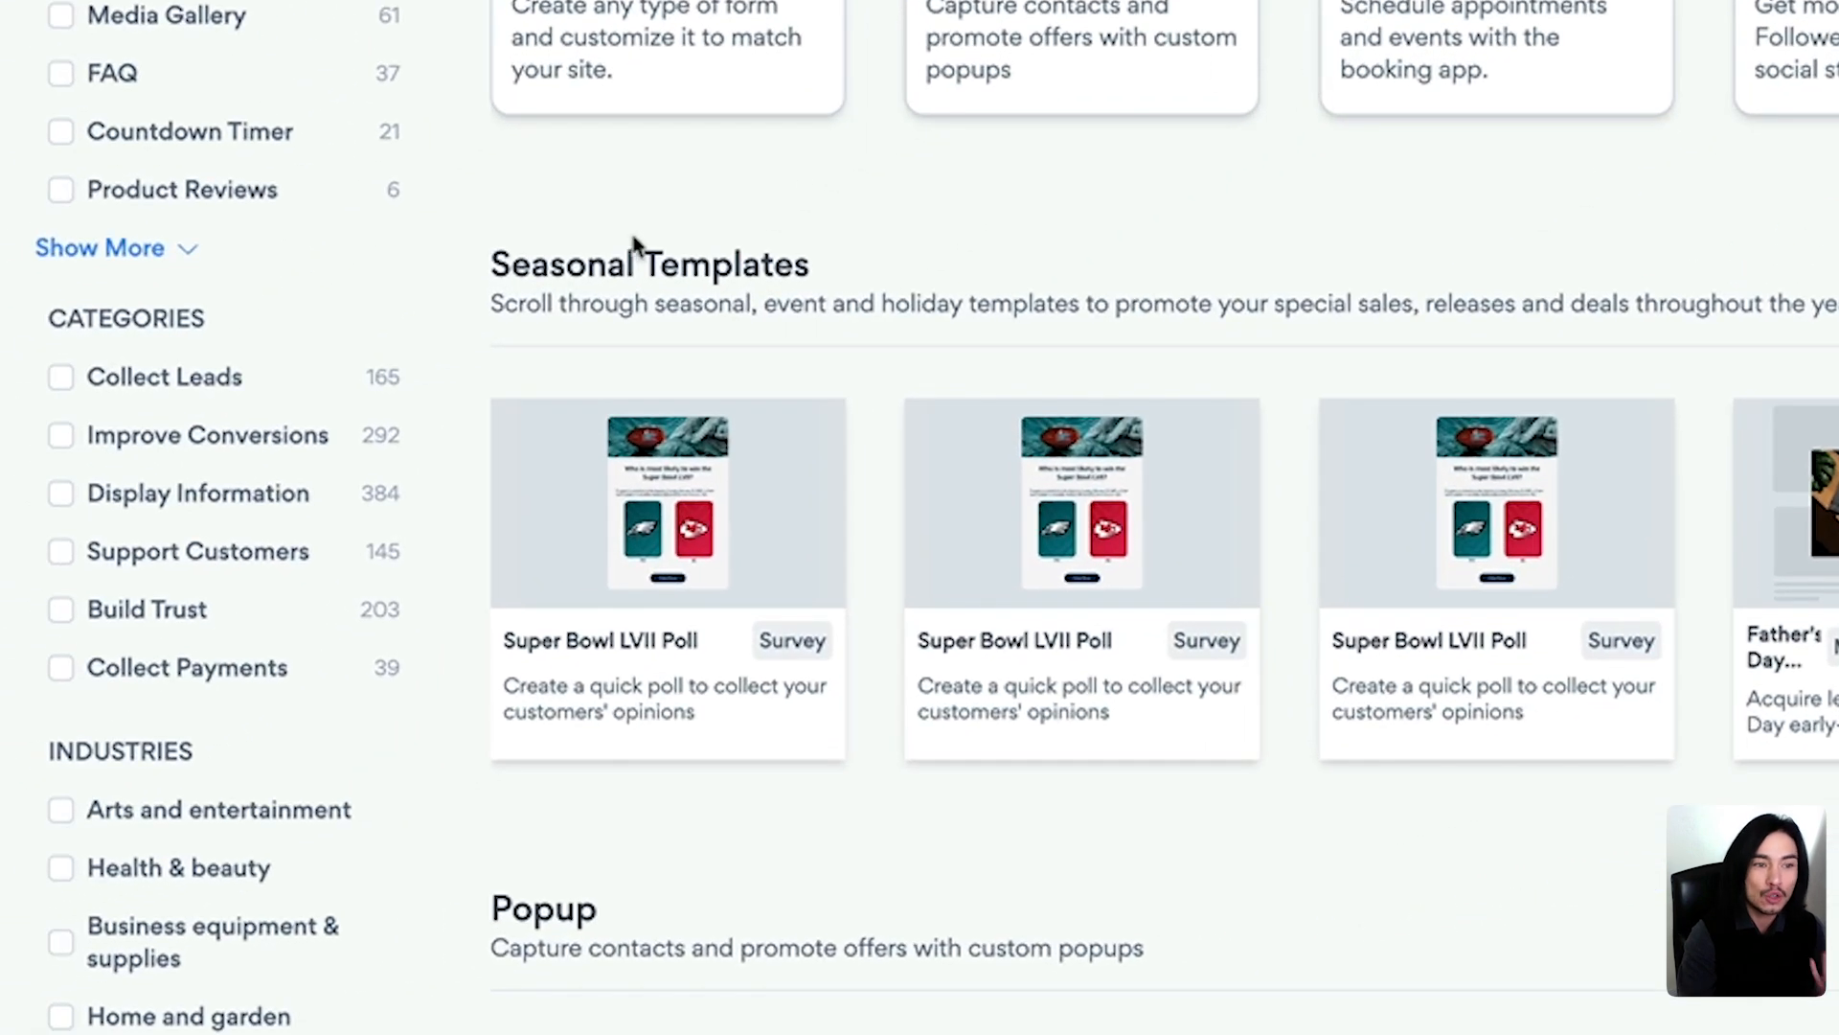
{"action": "scroll", "coordinate": [383, 143], "scroll_direction": "down", "scroll_amount": 3}
{"action": "left_click", "coordinate": [94, 91]}
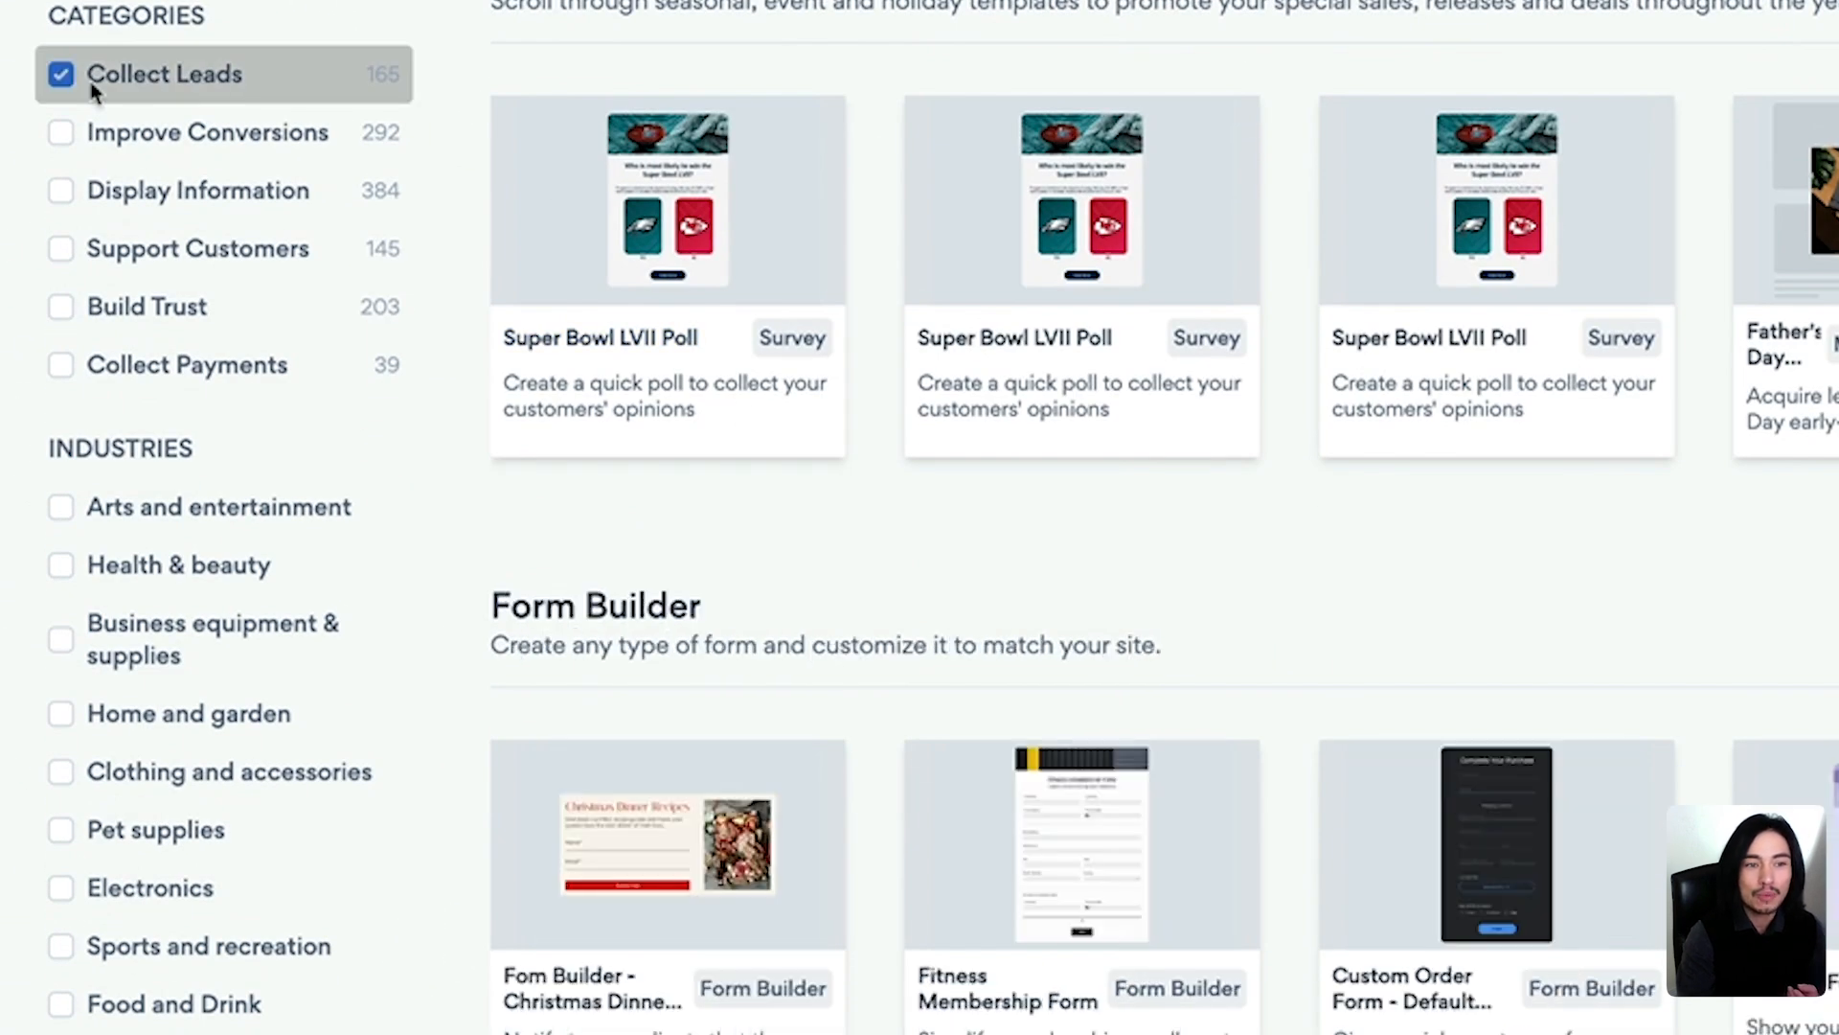
{"action": "left_click", "coordinate": [91, 131]}
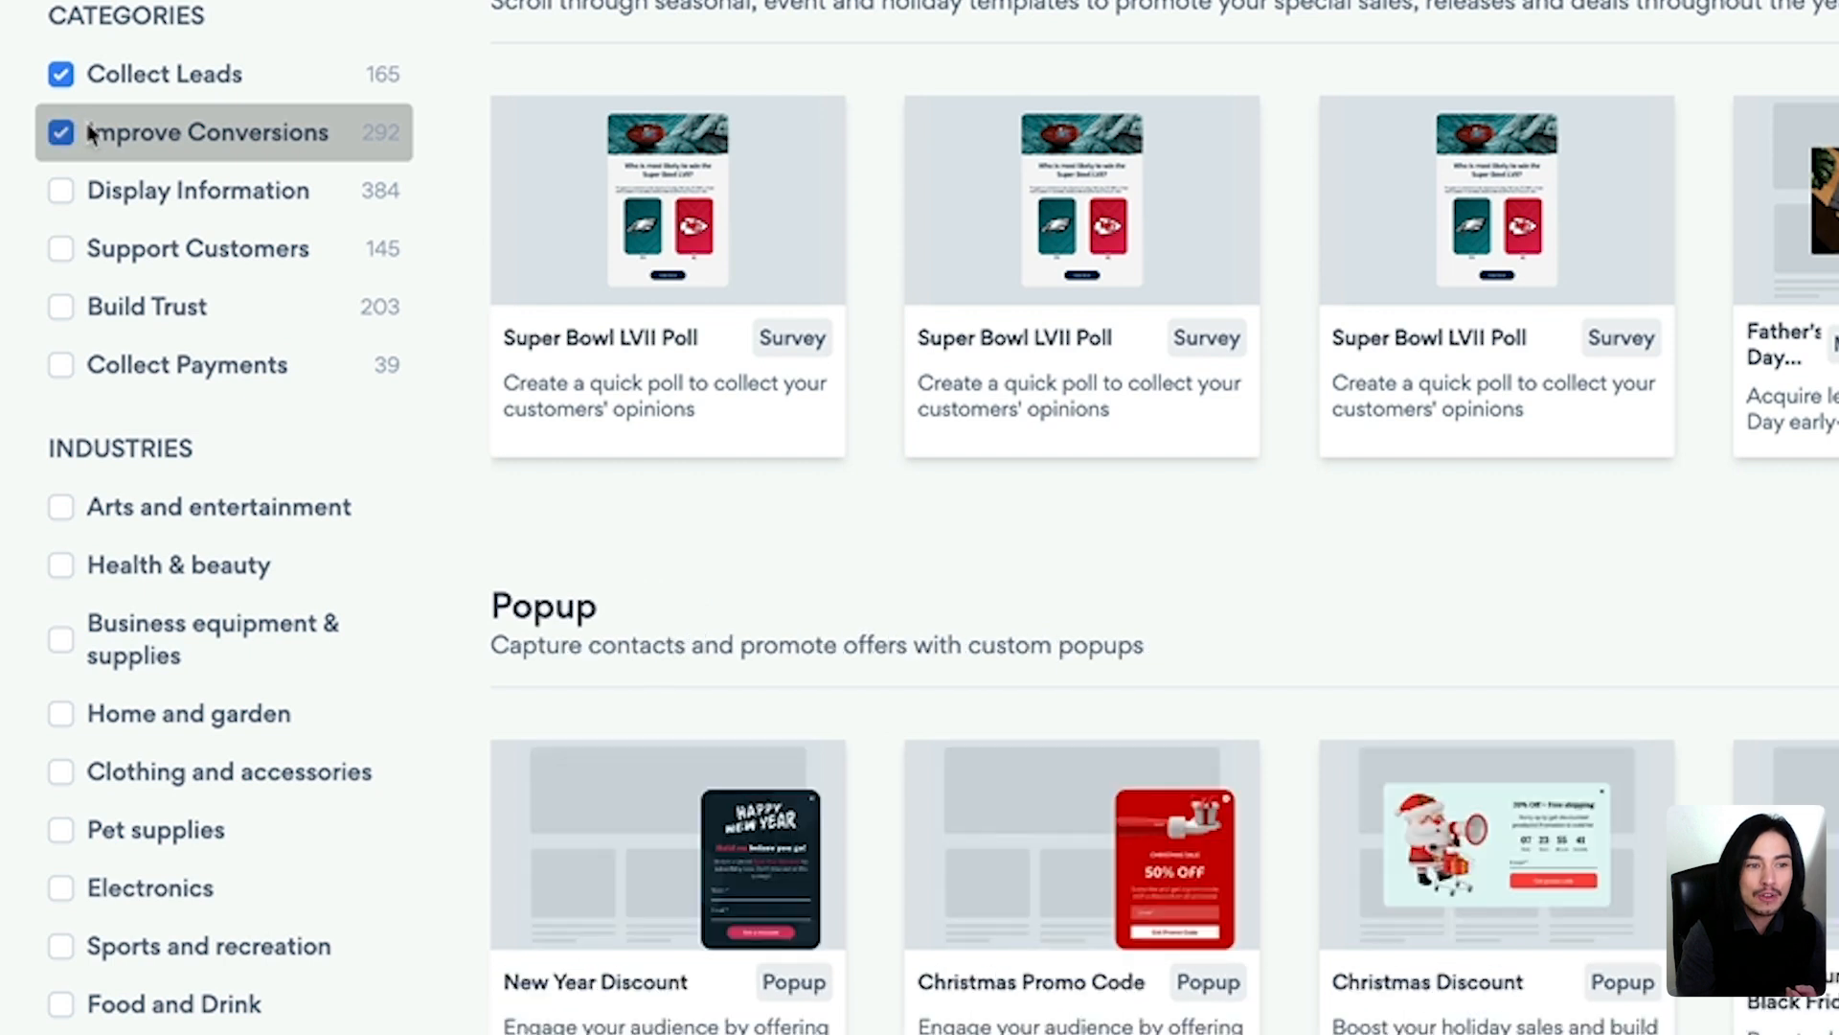
{"action": "left_click", "coordinate": [61, 74]}
{"action": "left_click", "coordinate": [123, 188]}
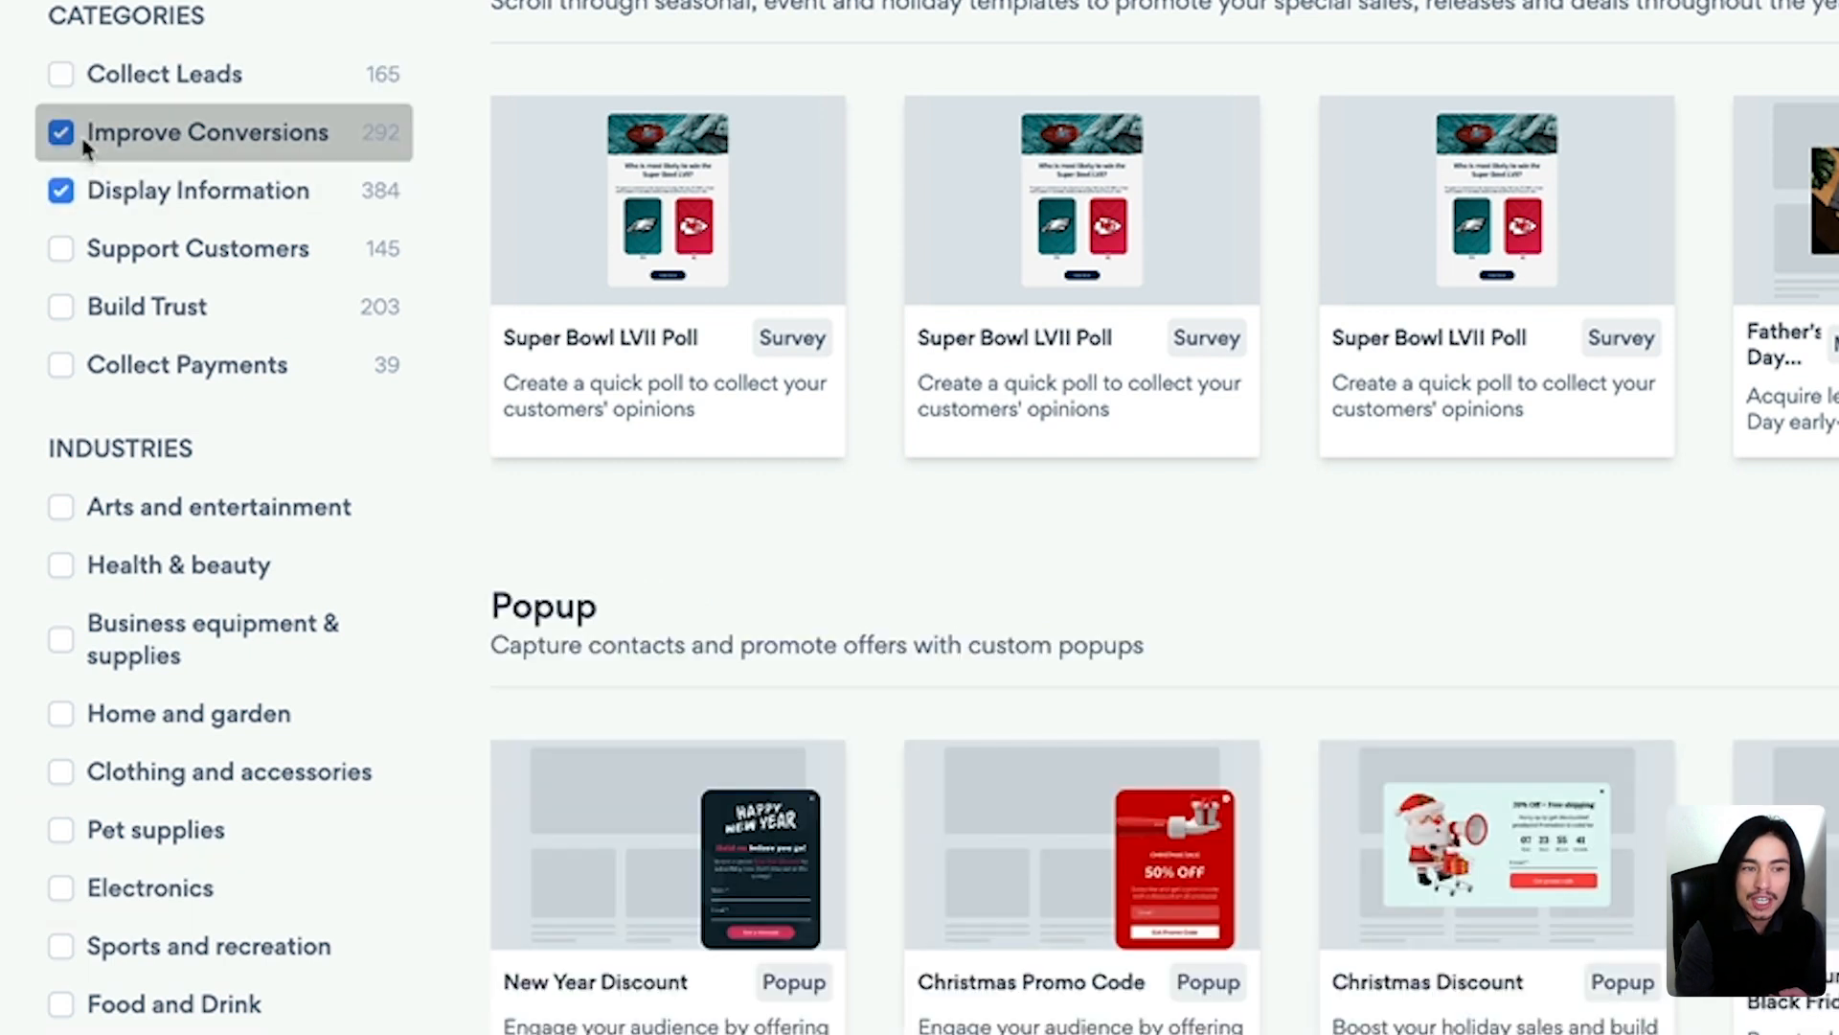
{"action": "left_click", "coordinate": [113, 251]}
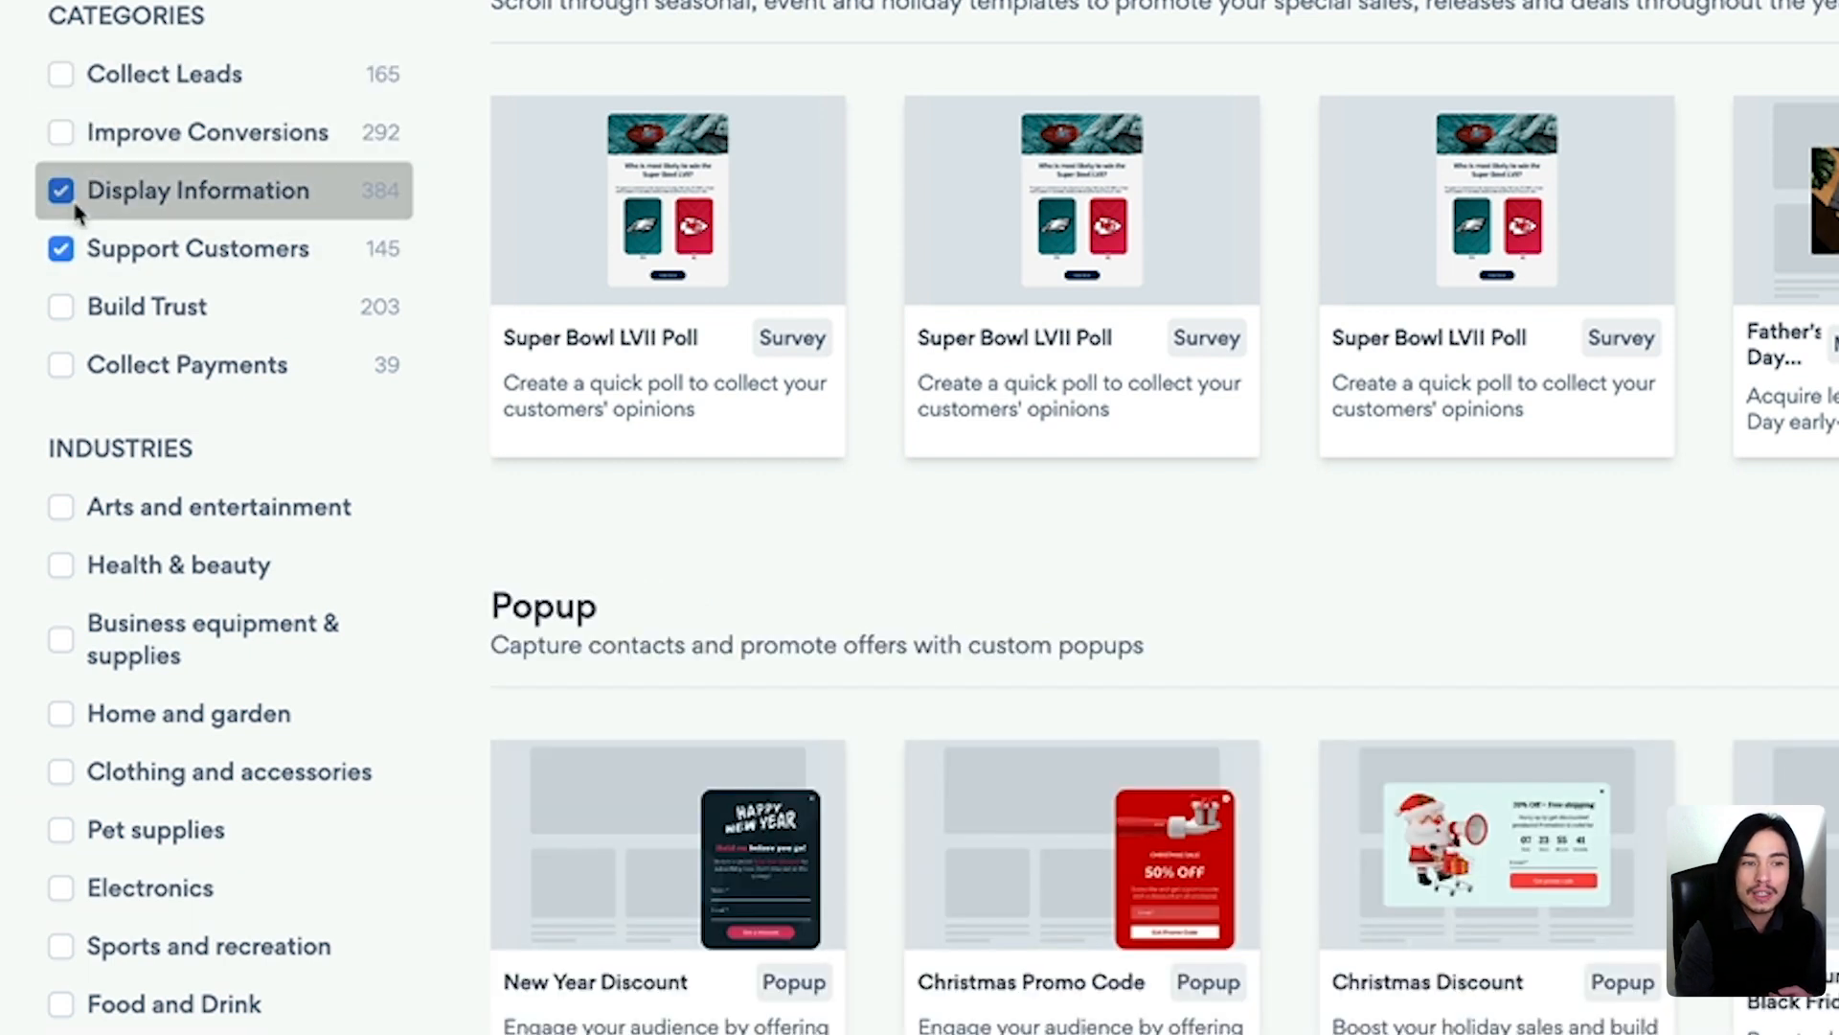
{"action": "left_click", "coordinate": [93, 189]}
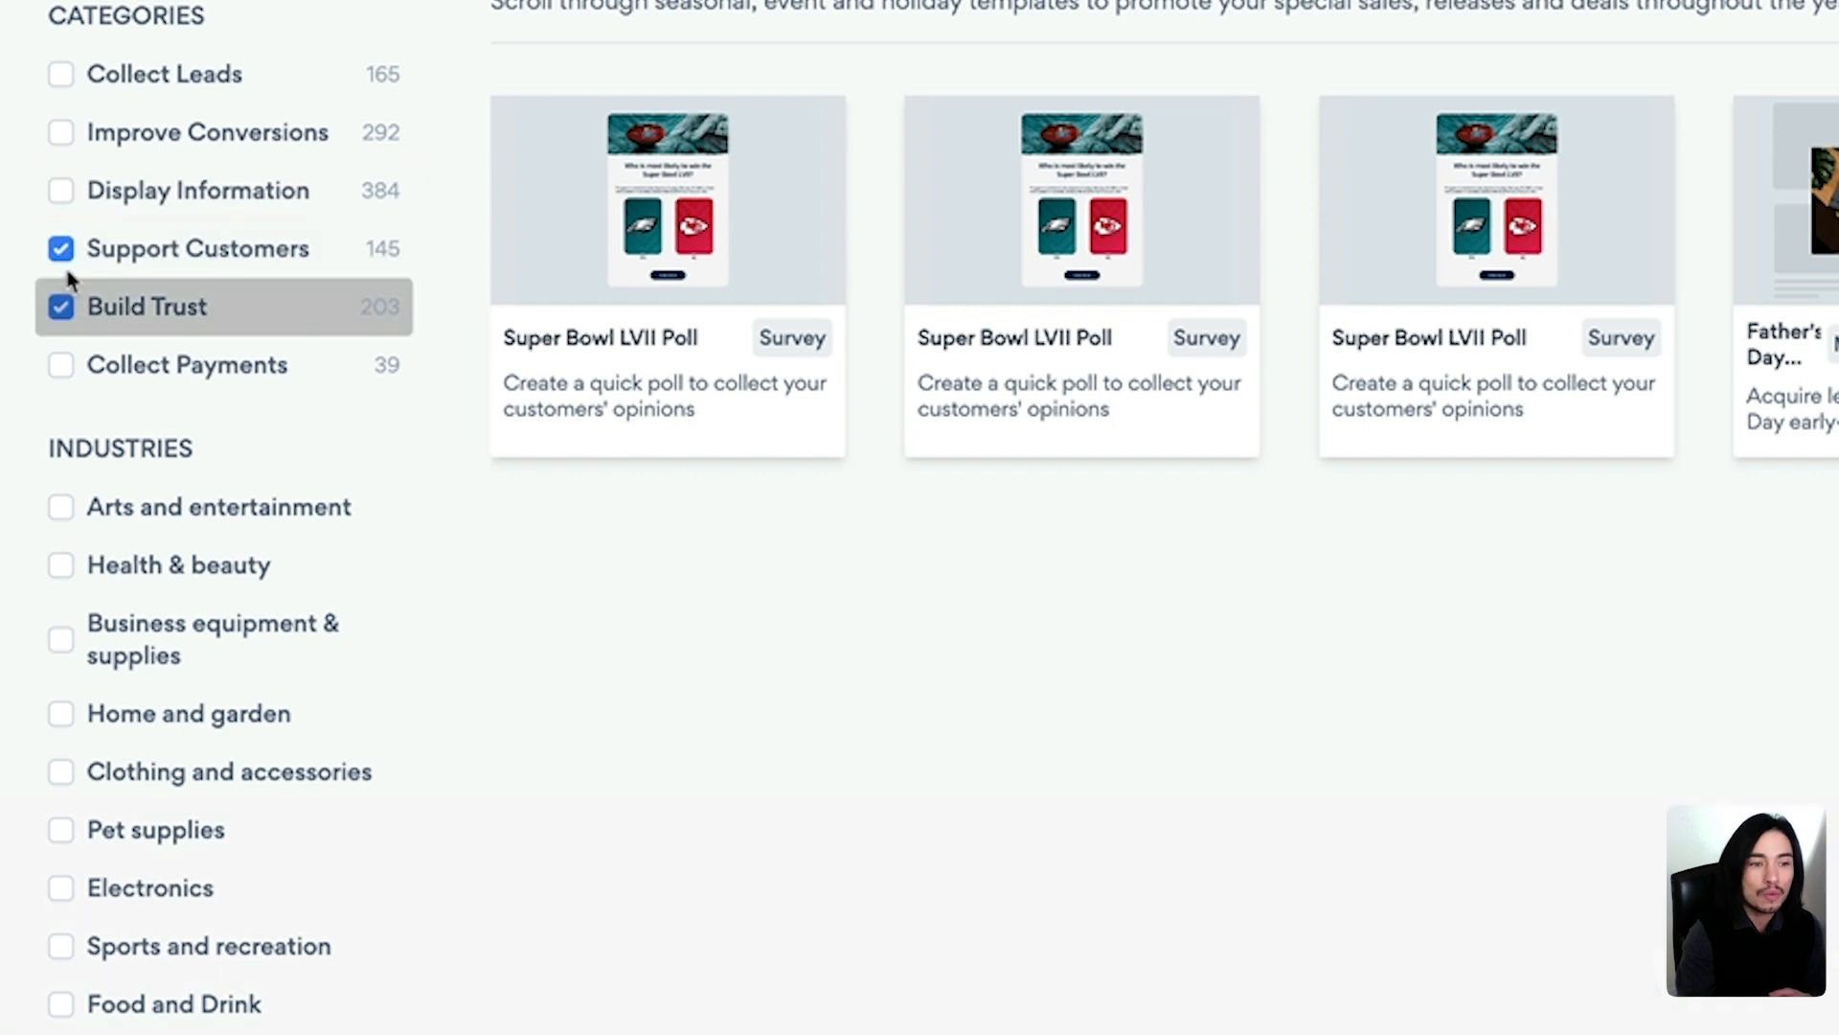
{"action": "left_click", "coordinate": [61, 250]}
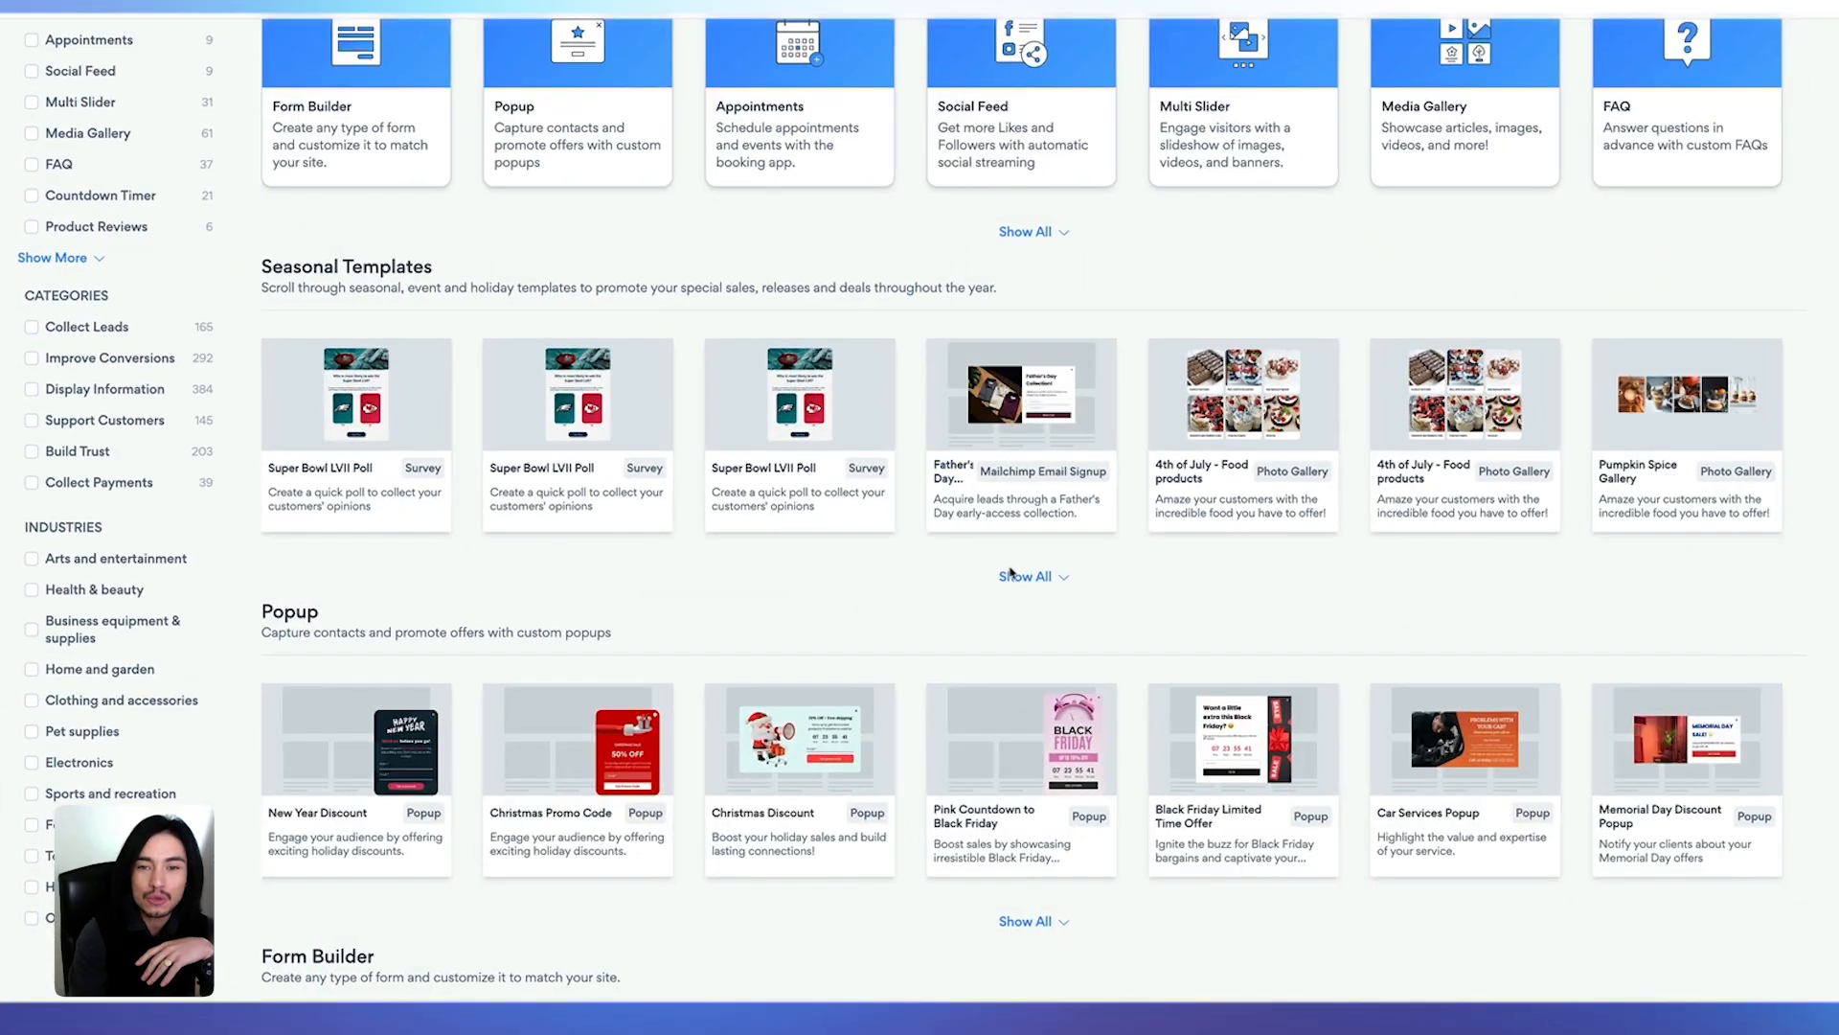
Show all seasonal templates and look through them
{"action": "left_click", "coordinate": [1023, 576]}
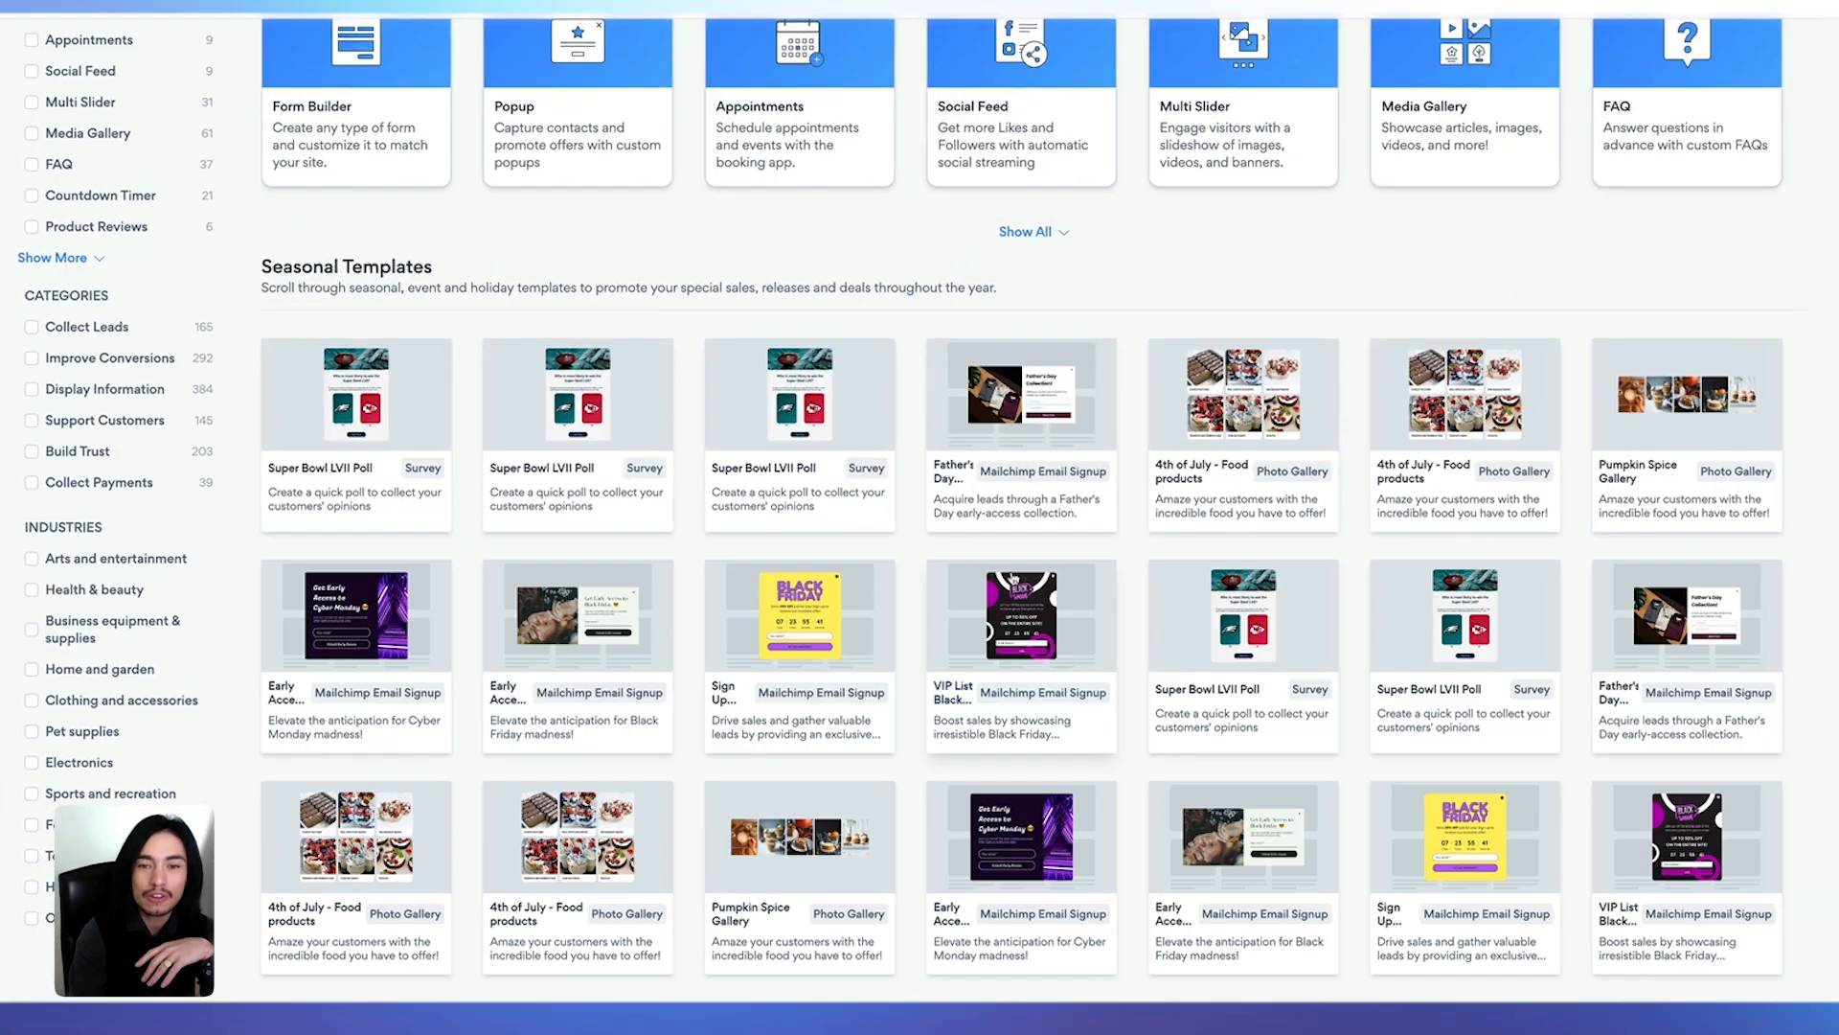
{"action": "scroll", "coordinate": [905, 544], "scroll_direction": "down", "scroll_amount": 8}
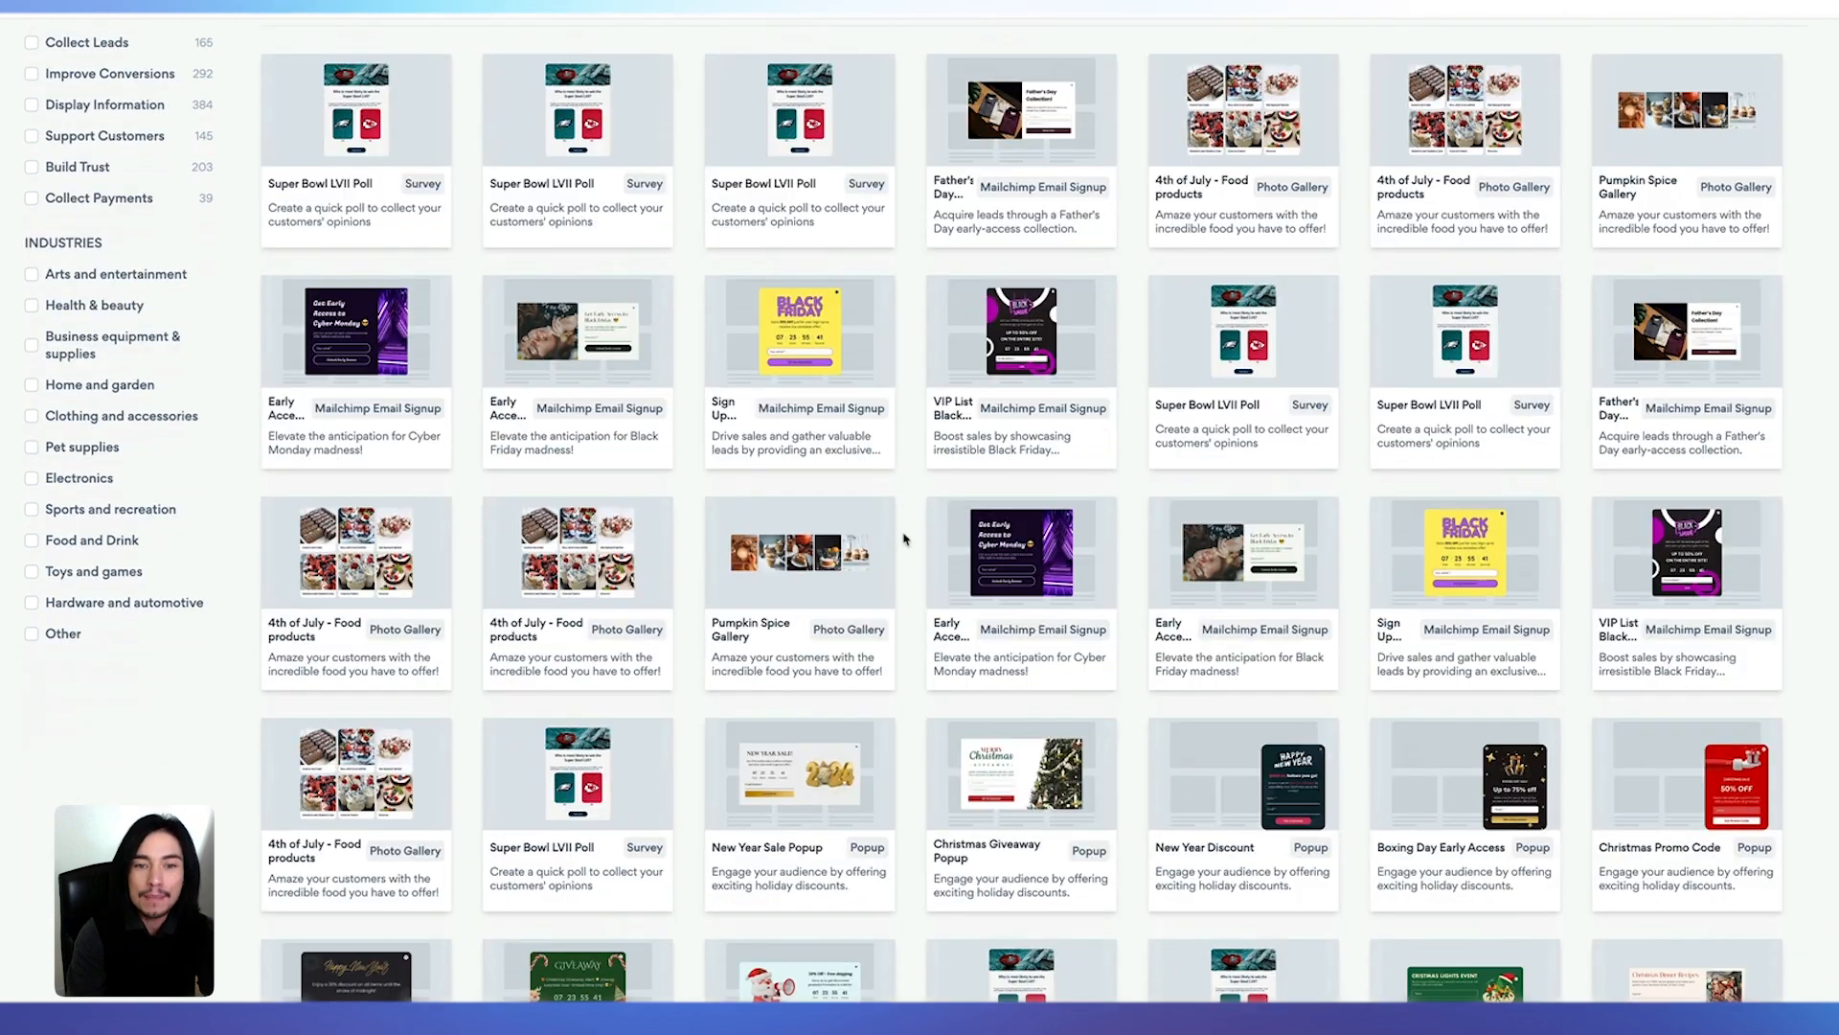
{"action": "scroll", "coordinate": [903, 539], "scroll_direction": "down", "scroll_amount": 3}
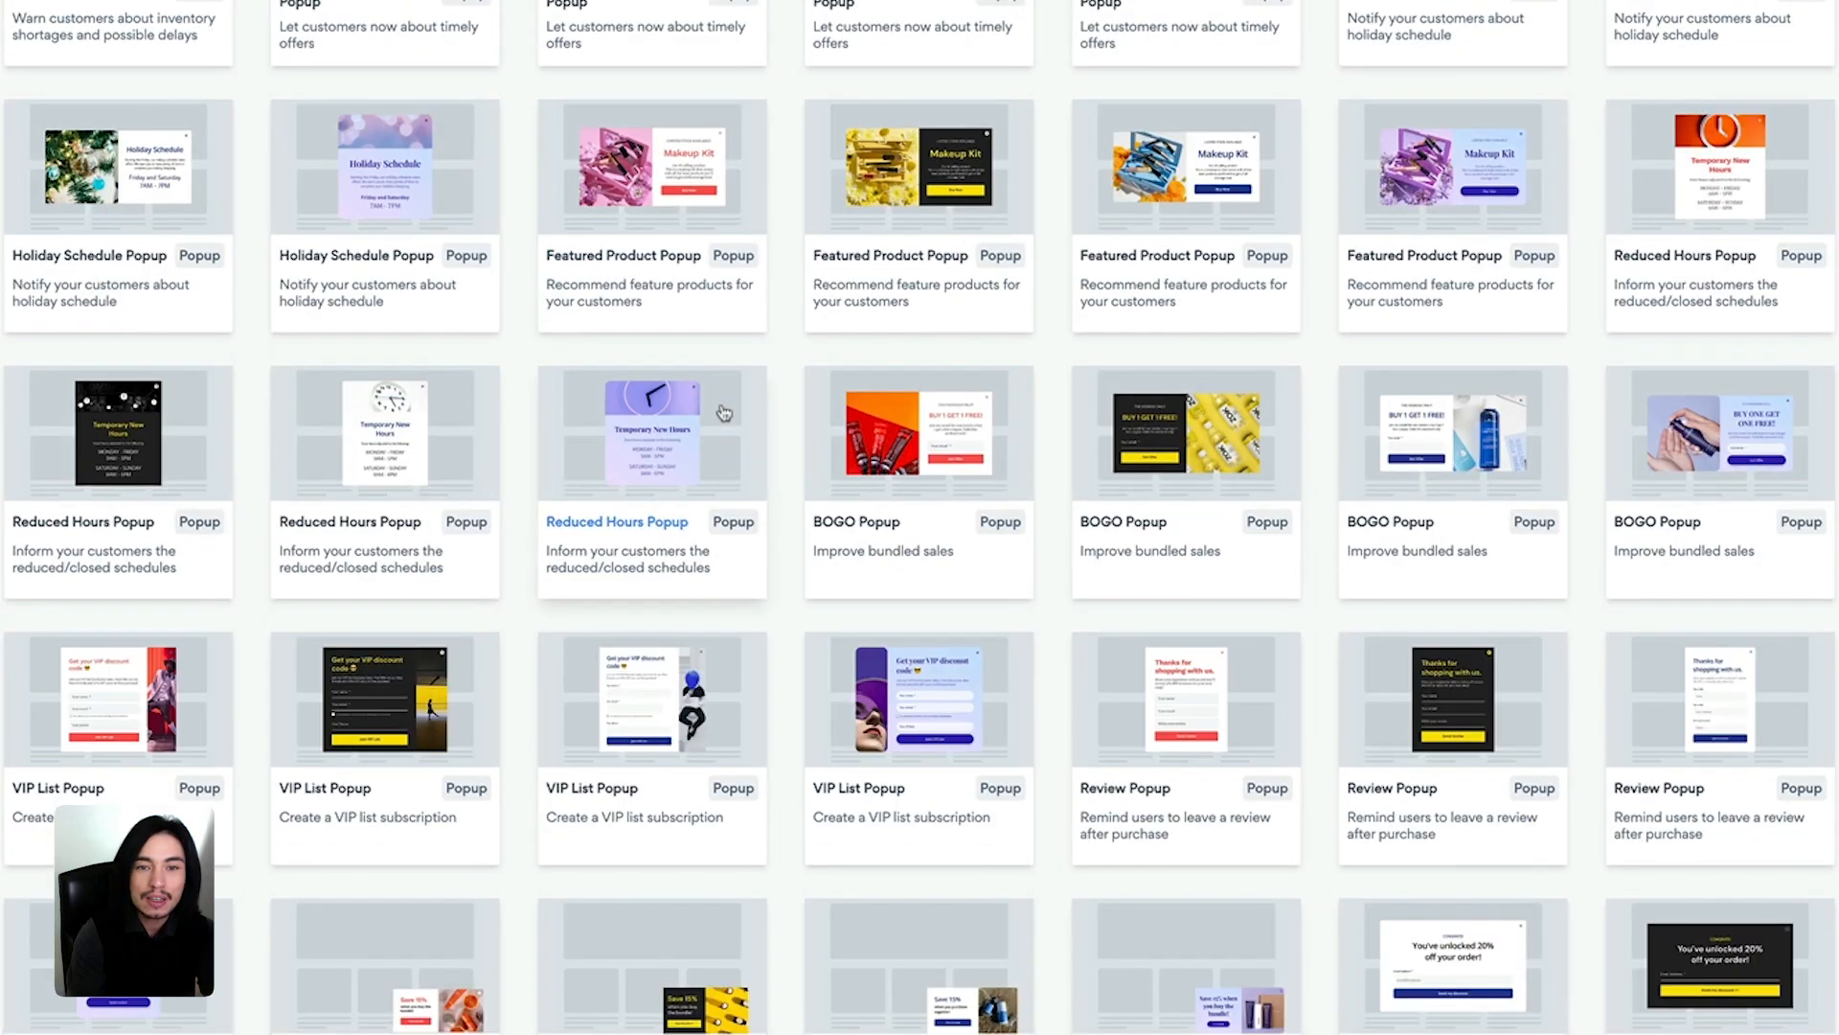
Look through the Popup, Form Builder and Media Gallery templates to see the designs on offer
{"action": "scroll", "coordinate": [720, 409], "scroll_direction": "down", "scroll_amount": 9}
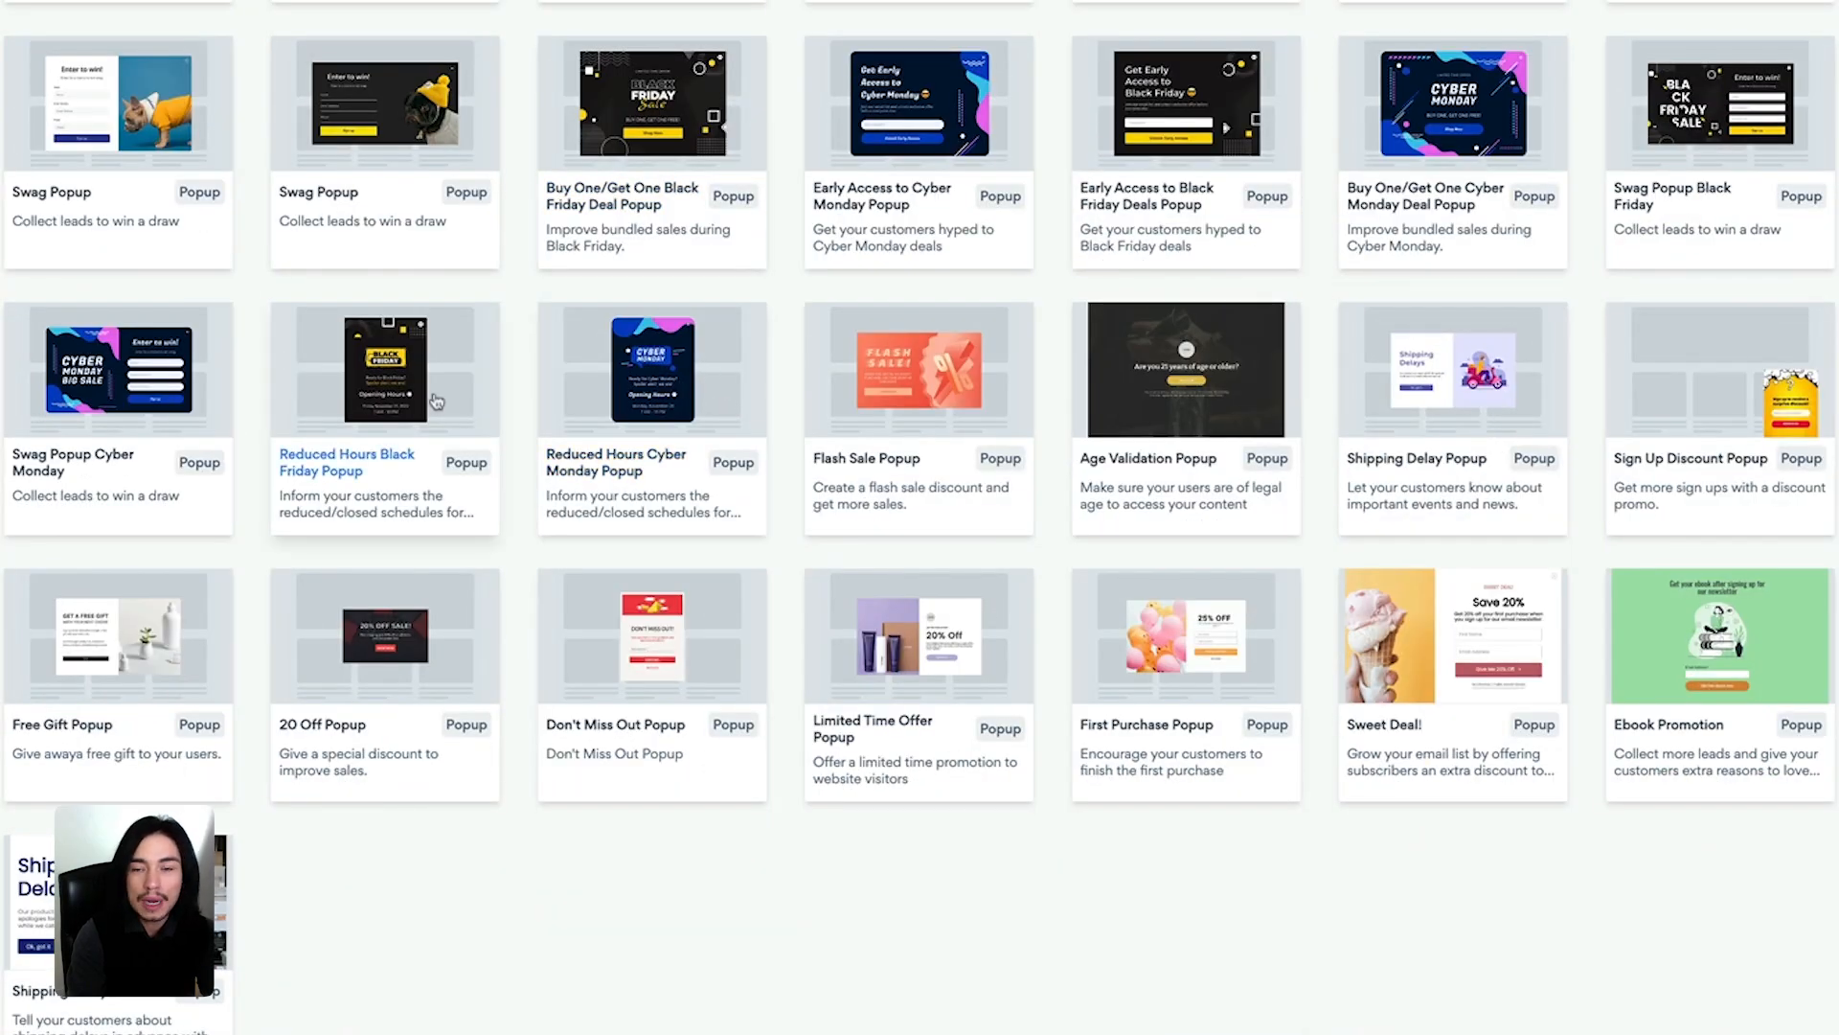
{"action": "scroll", "coordinate": [920, 436], "scroll_direction": "down", "scroll_amount": 9}
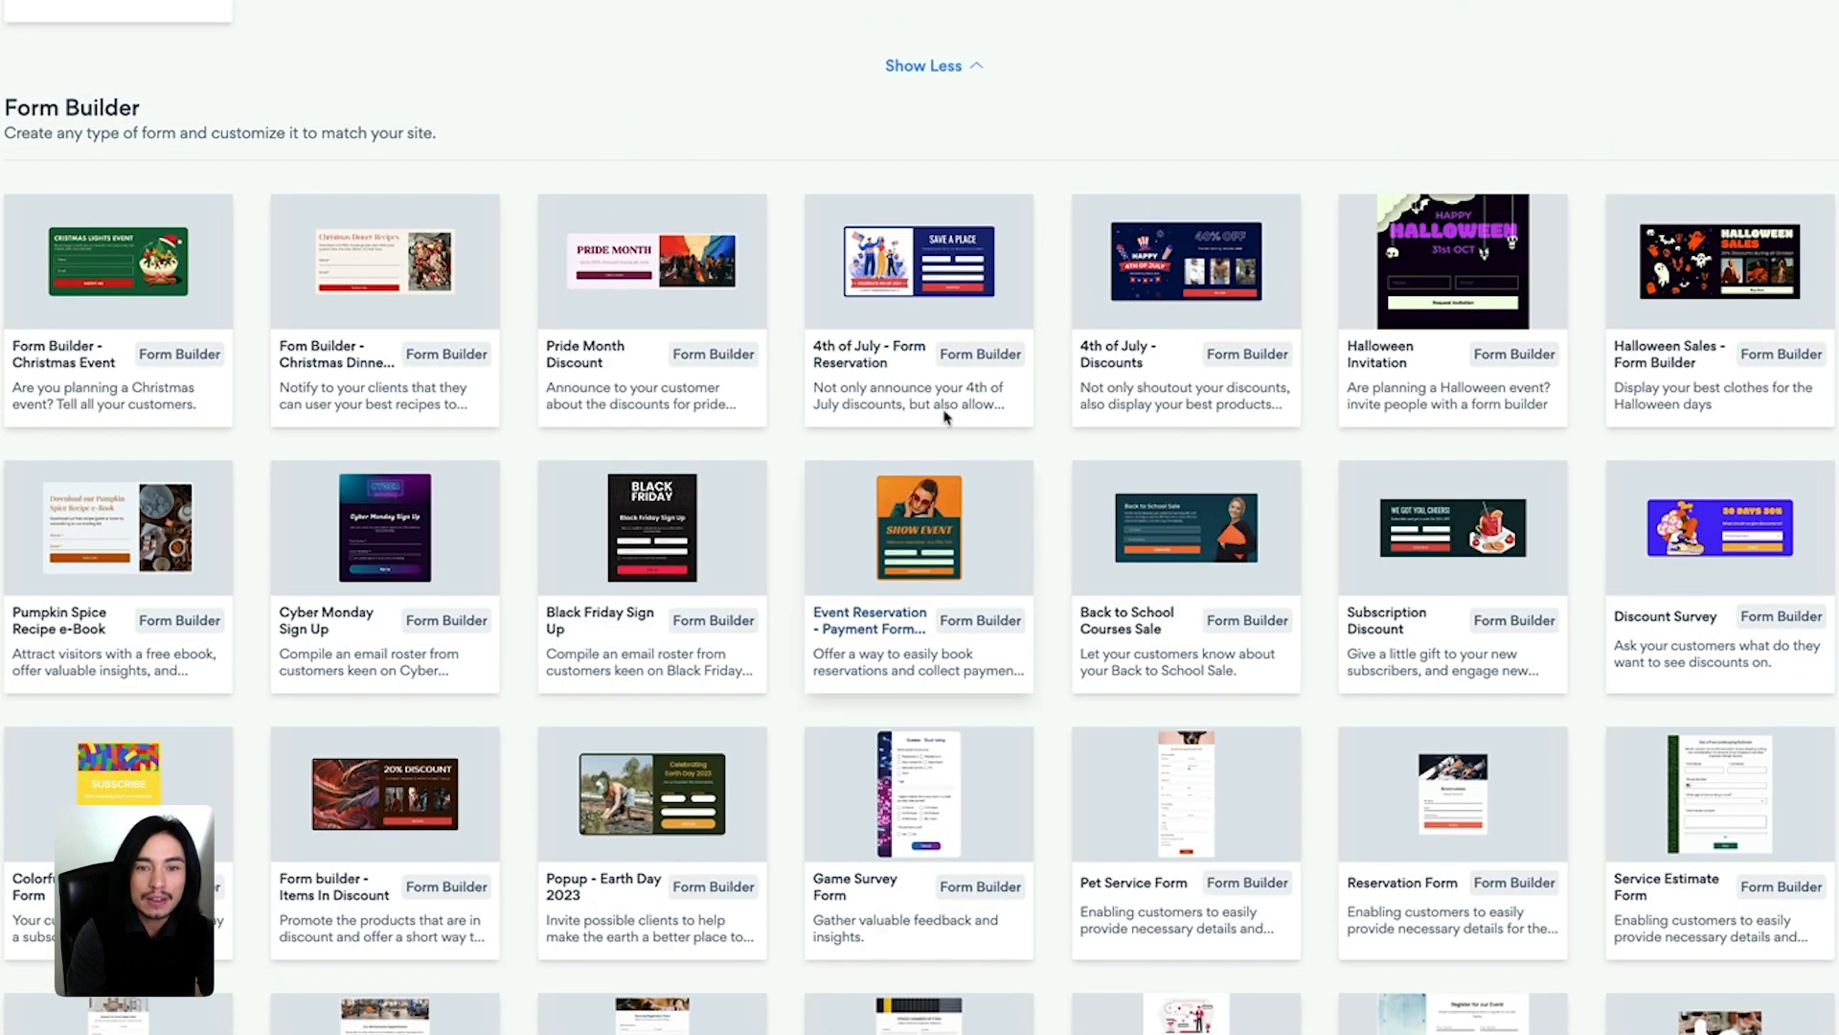
{"action": "scroll", "coordinate": [944, 417], "scroll_direction": "down", "scroll_amount": 20}
{"action": "scroll", "coordinate": [938, 497], "scroll_direction": "down", "scroll_amount": 20}
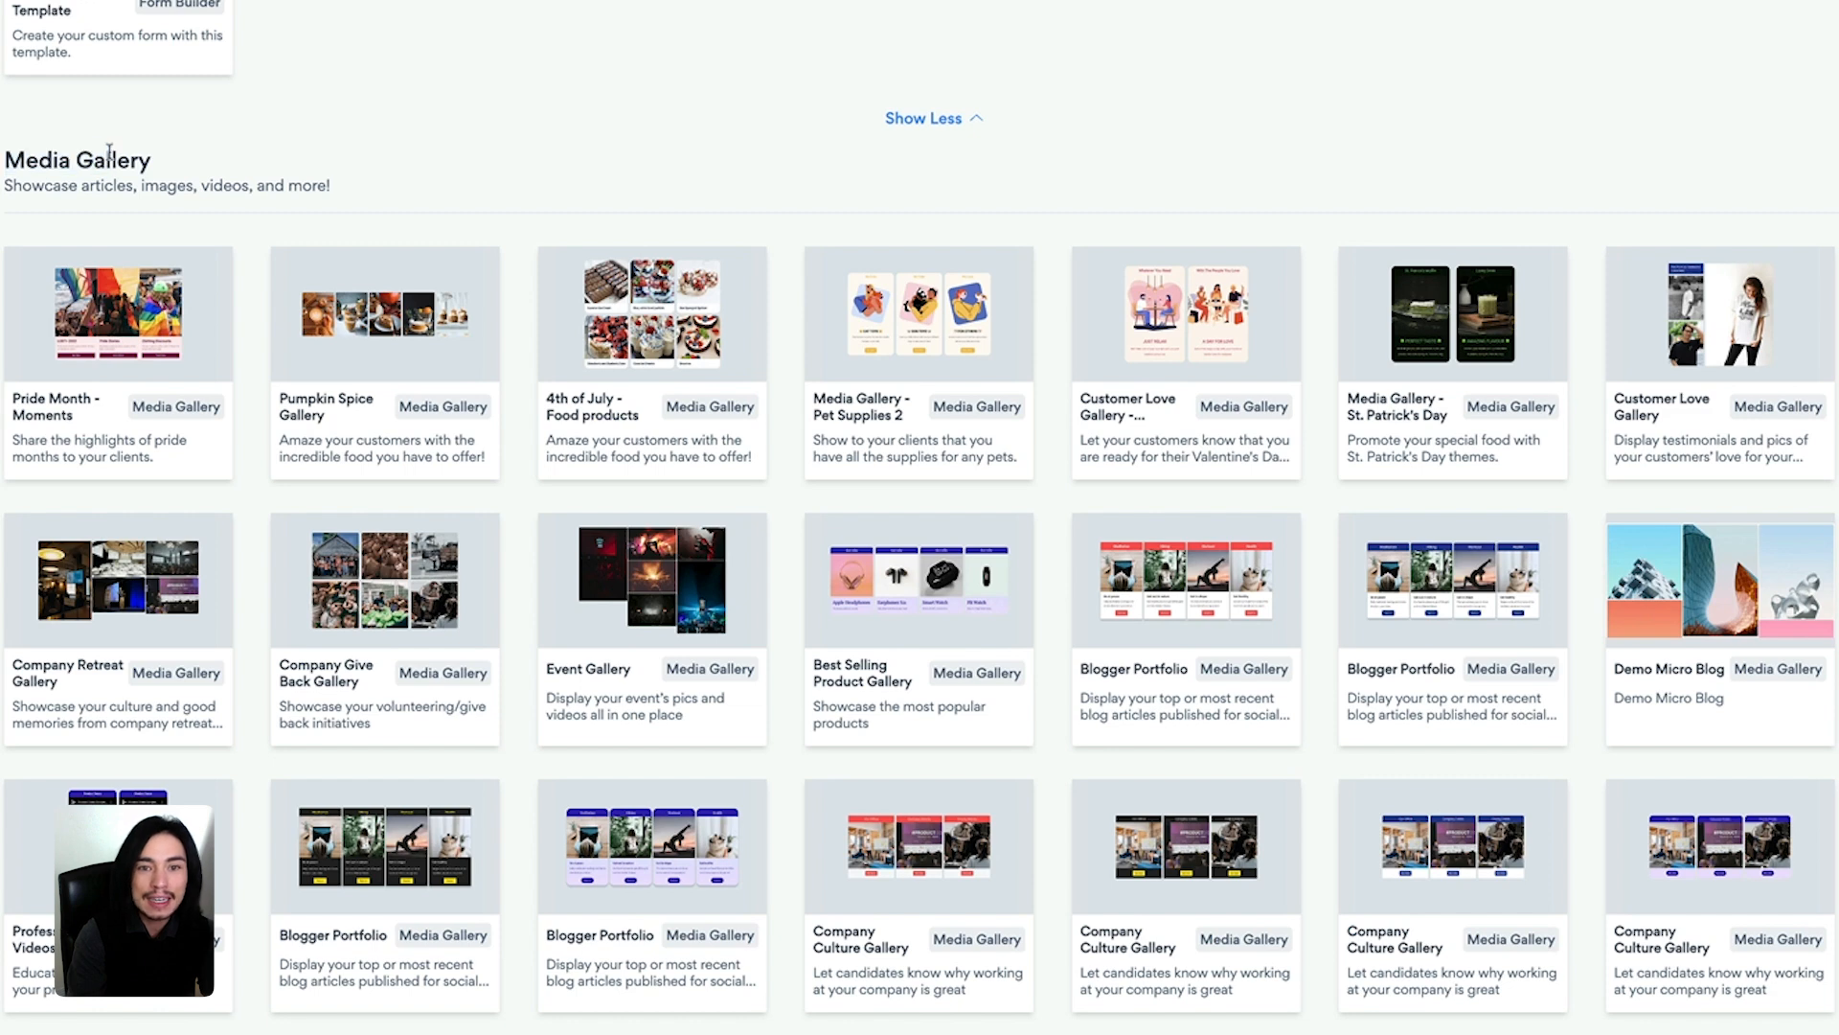
{"action": "scroll", "coordinate": [556, 387], "scroll_direction": "down", "scroll_amount": 6}
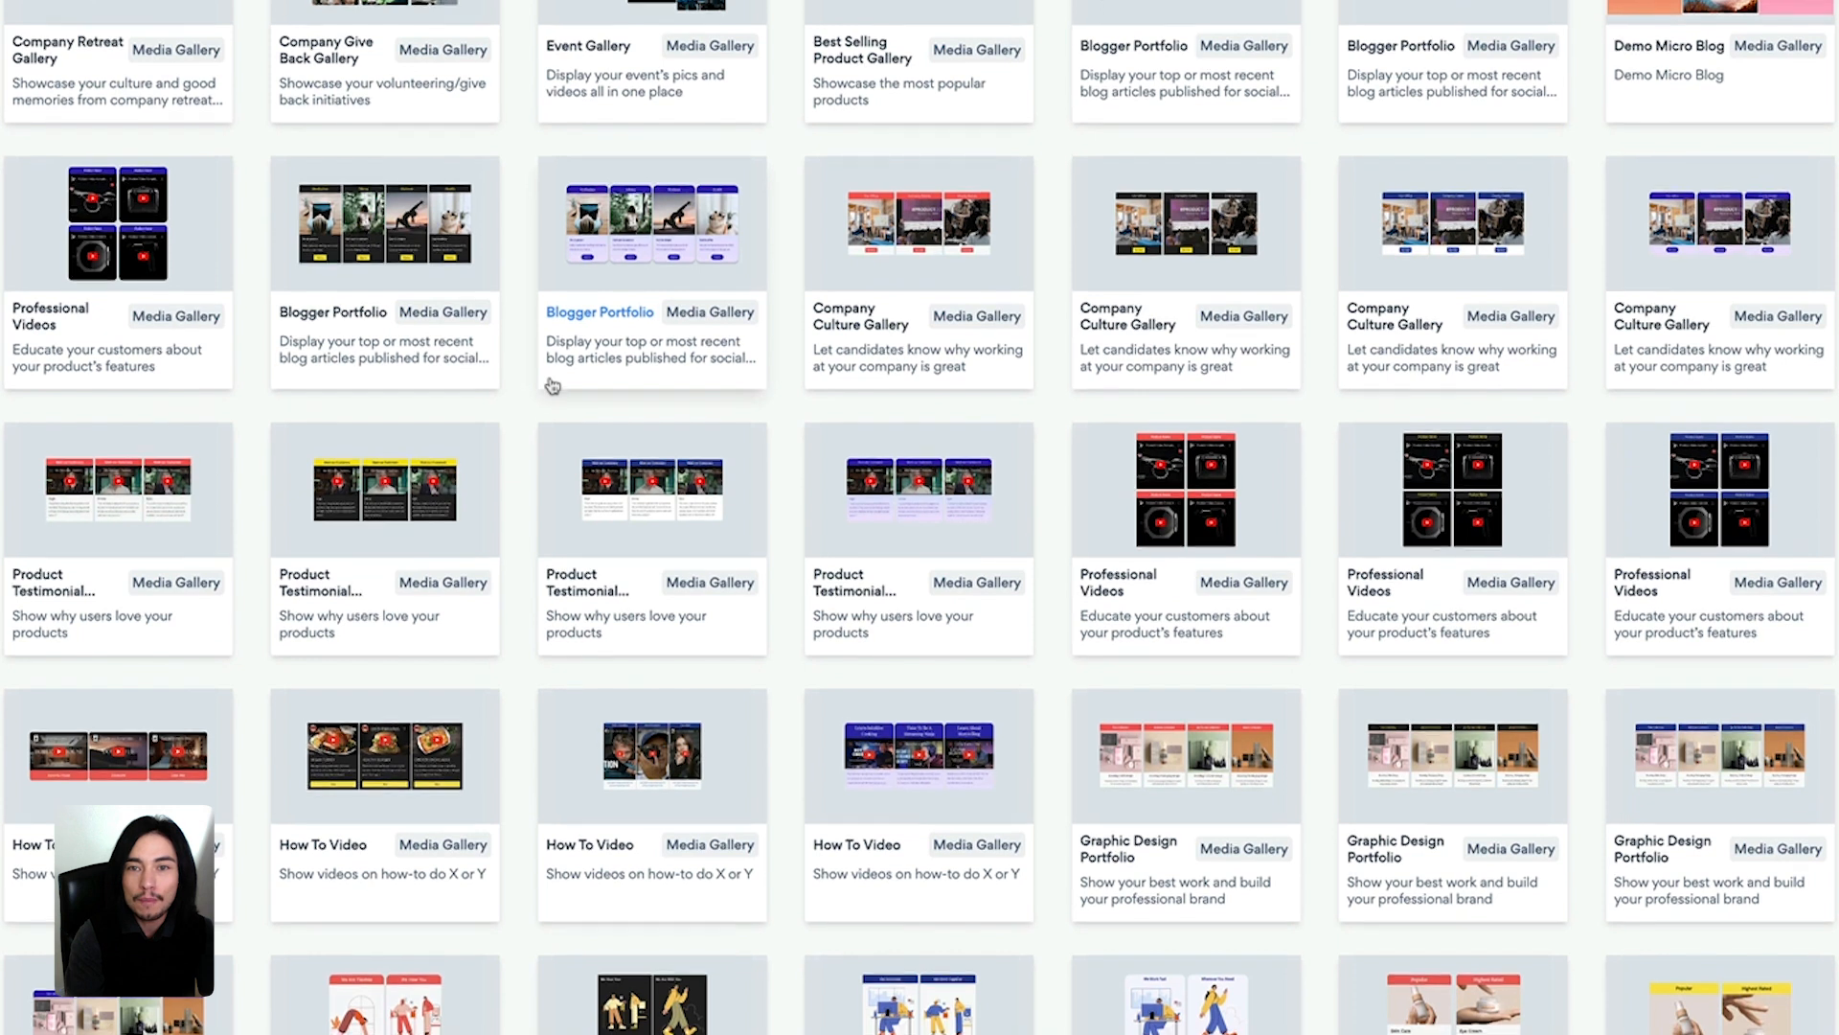
{"action": "scroll", "coordinate": [551, 385], "scroll_direction": "down", "scroll_amount": 2}
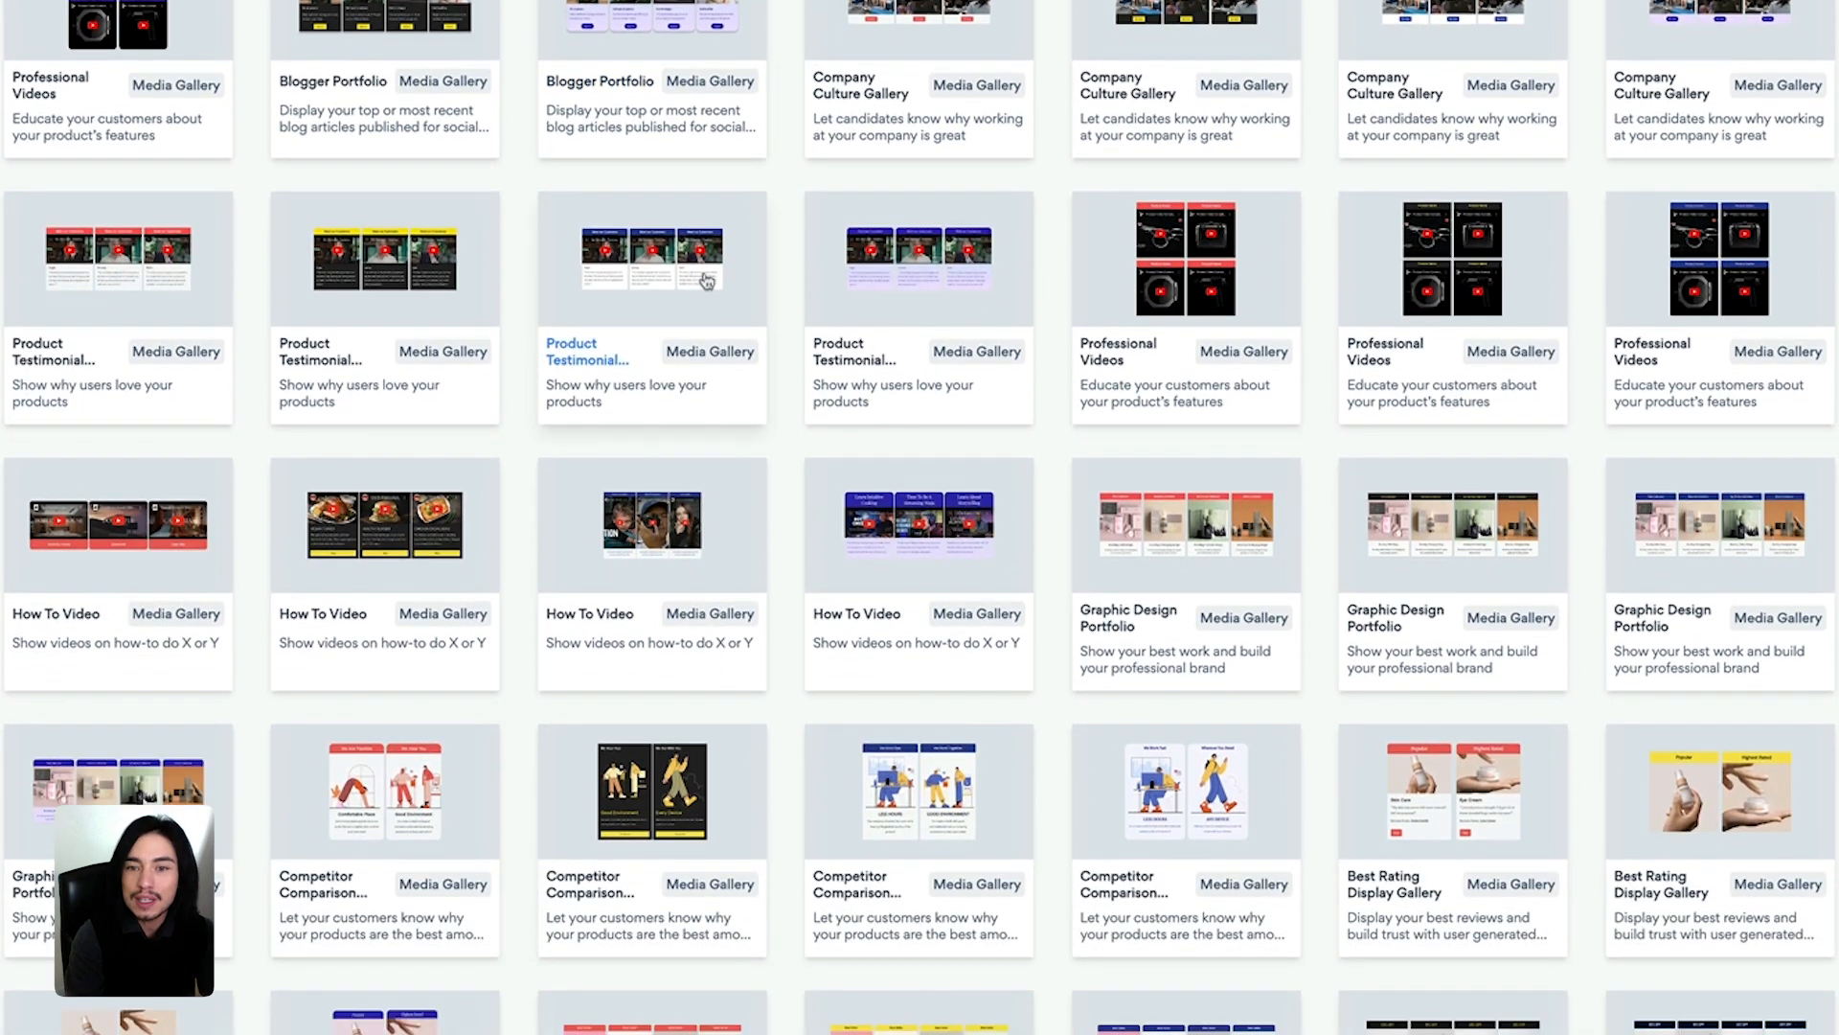
{"action": "scroll", "coordinate": [748, 264], "scroll_direction": "down", "scroll_amount": 5}
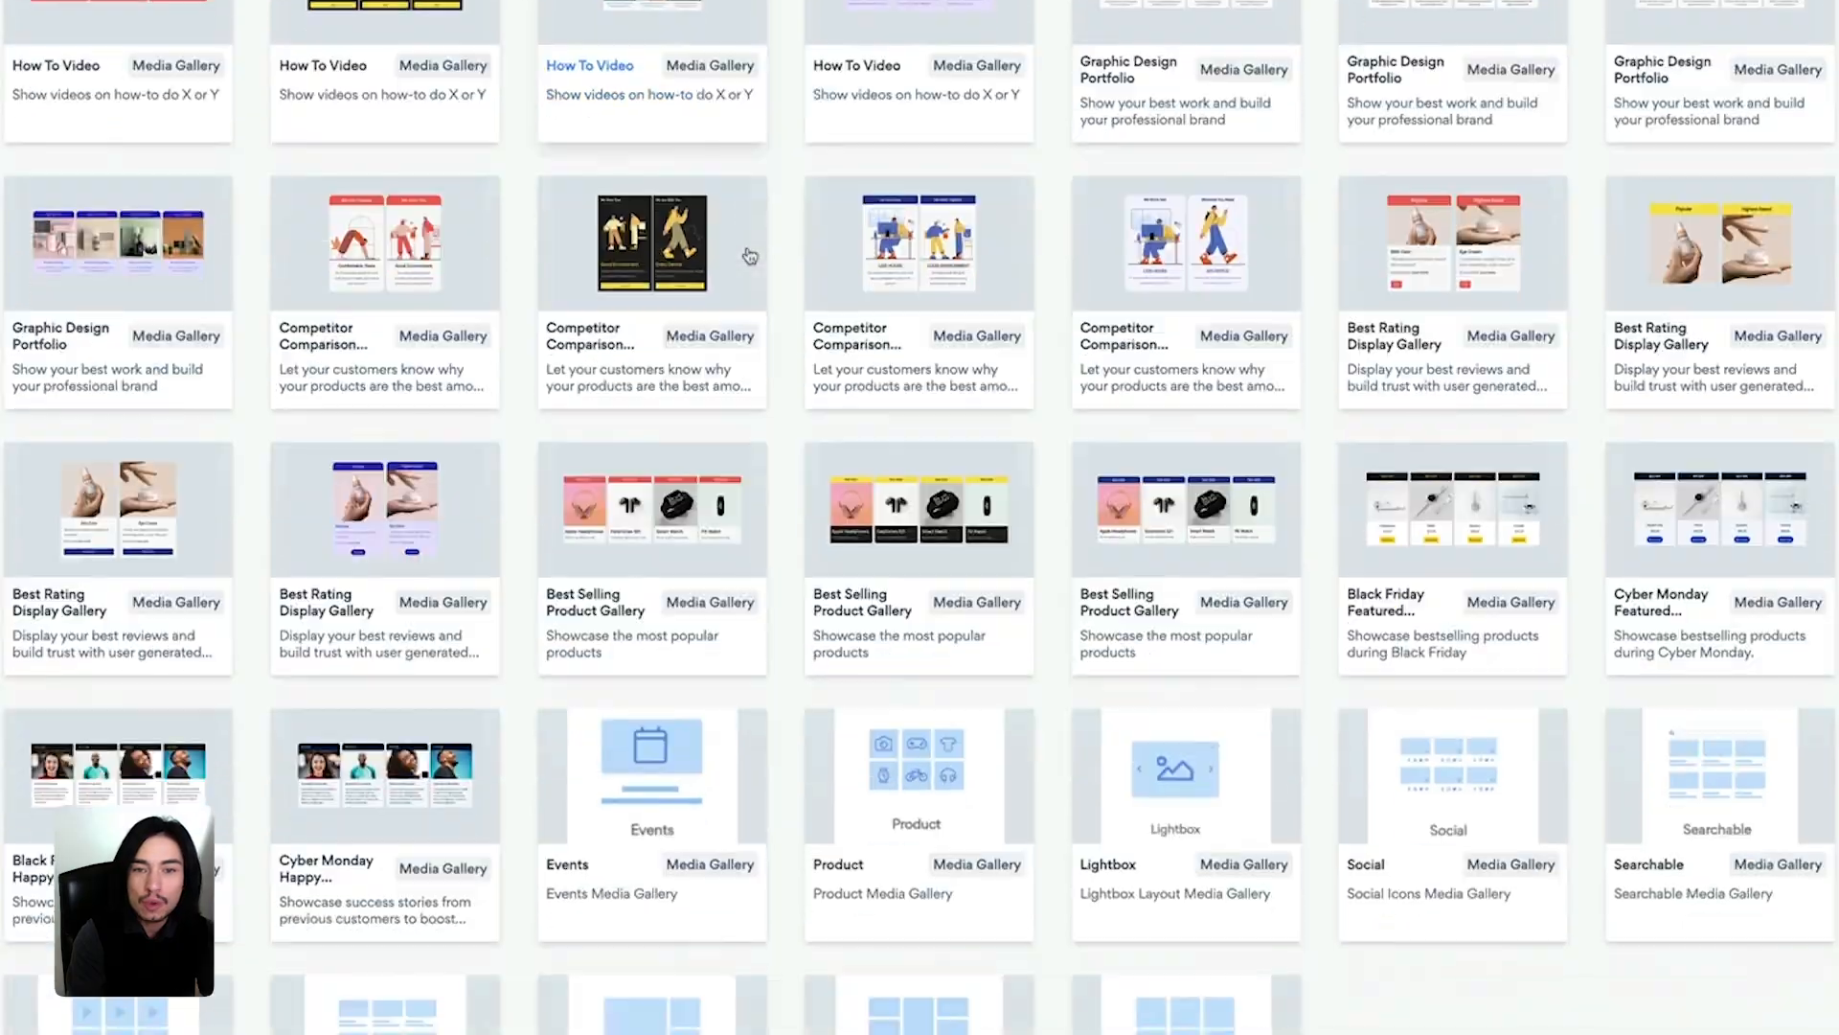
{"action": "scroll", "coordinate": [749, 256], "scroll_direction": "down", "scroll_amount": 10}
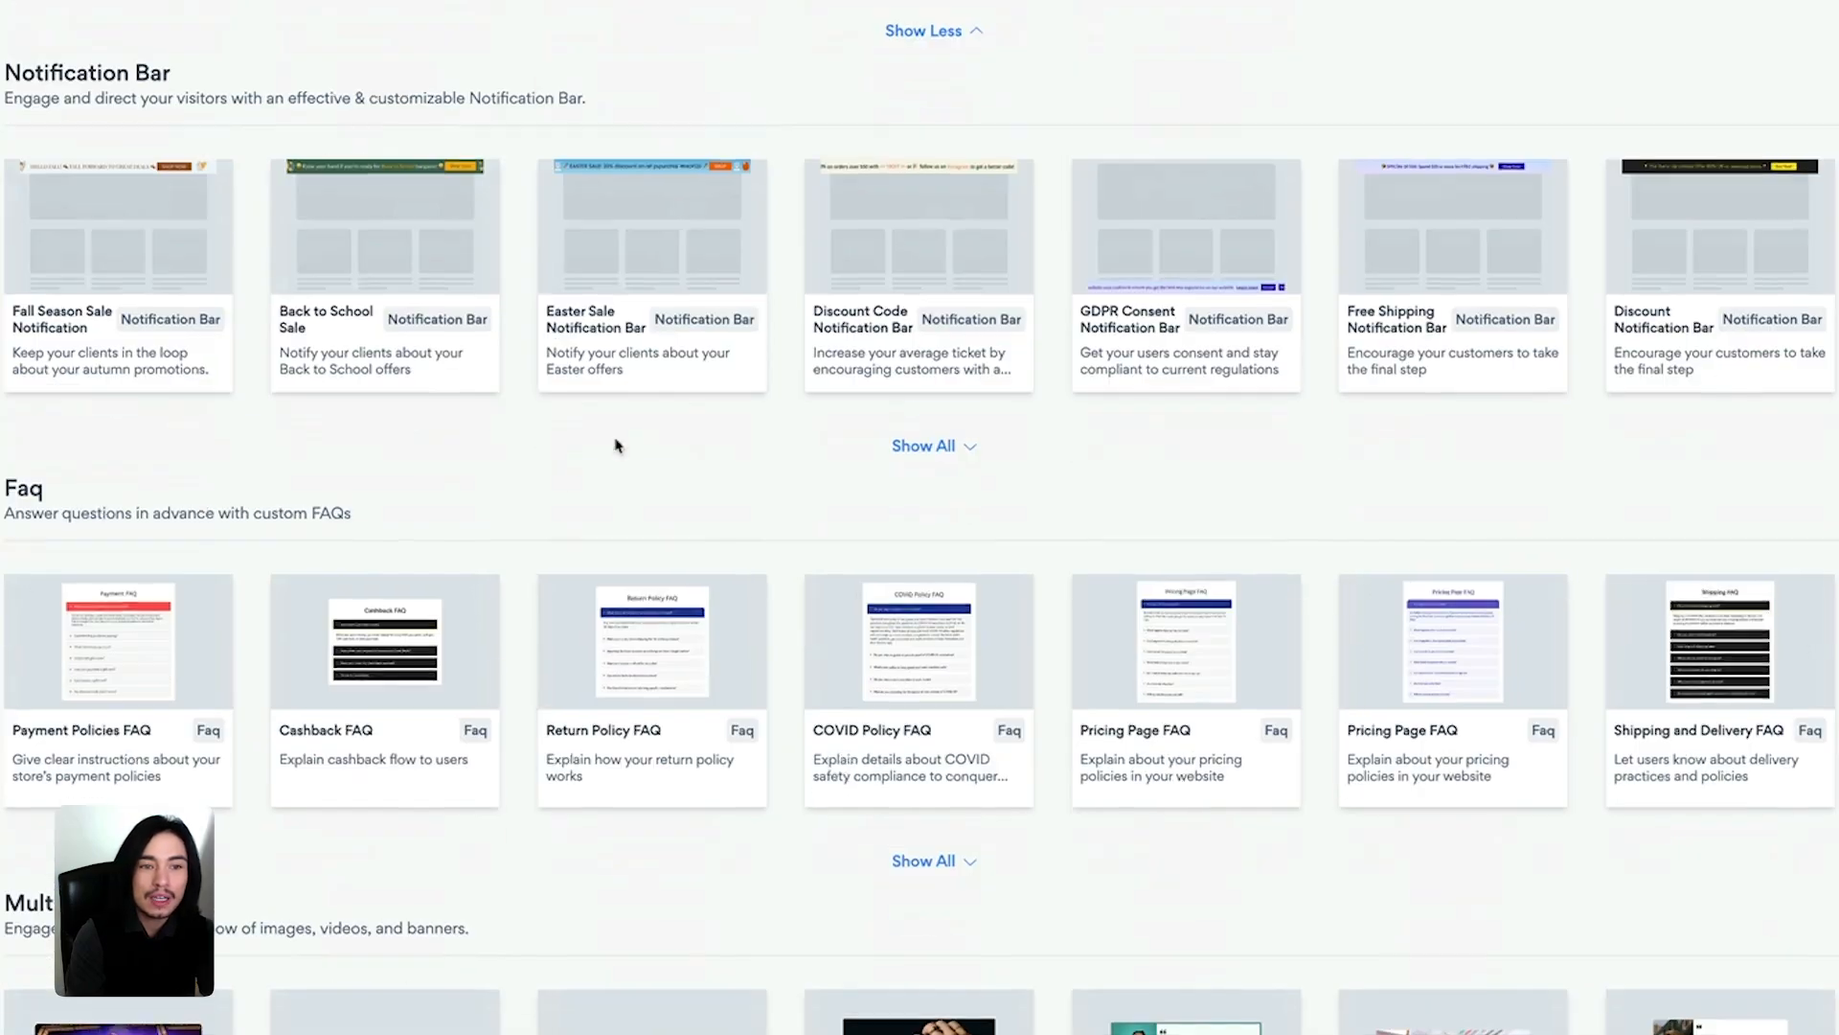
Show all Notification Bar templates and look through them and the FAQ templates
{"action": "left_click", "coordinate": [958, 446]}
{"action": "scroll", "coordinate": [958, 450], "scroll_direction": "down", "scroll_amount": 10}
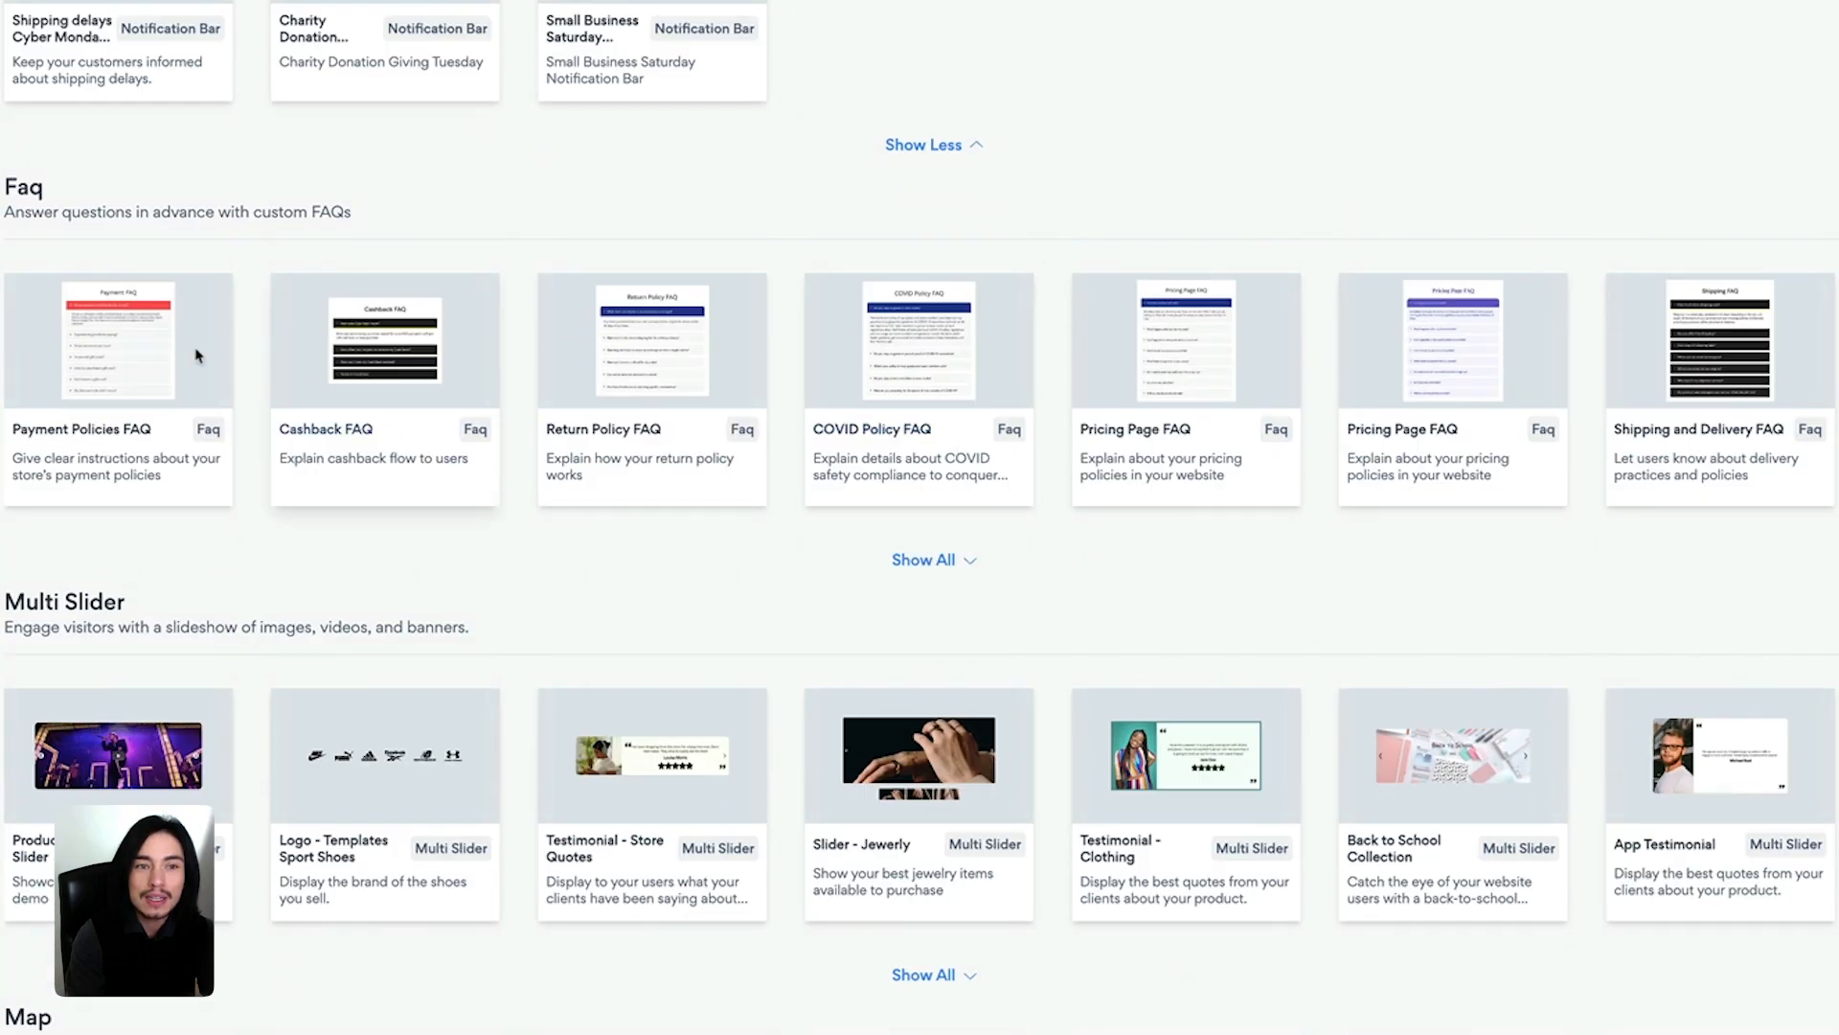
{"action": "scroll", "coordinate": [697, 345], "scroll_direction": "down", "scroll_amount": 4}
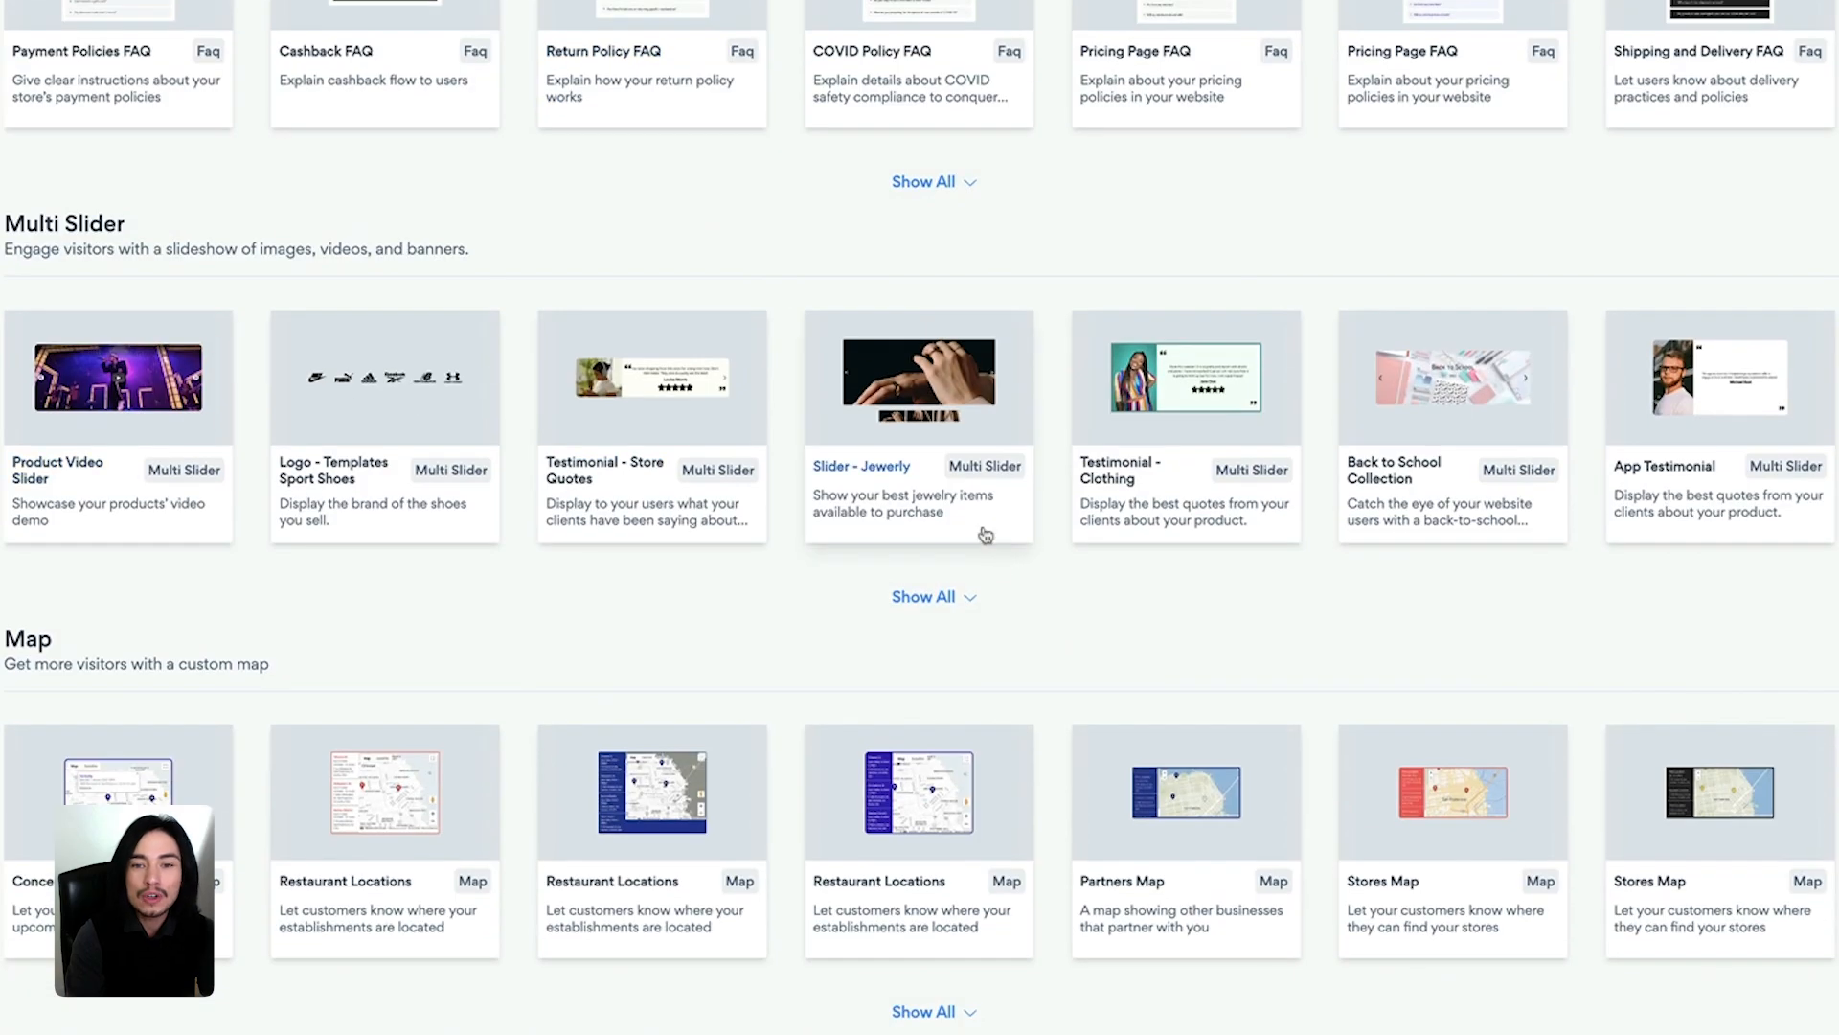
Show all Multi Slider templates and browse on through the Map, Countdown Timer, Price Comparison, Tabs and Ecommerce templates
{"action": "left_click", "coordinate": [975, 597]}
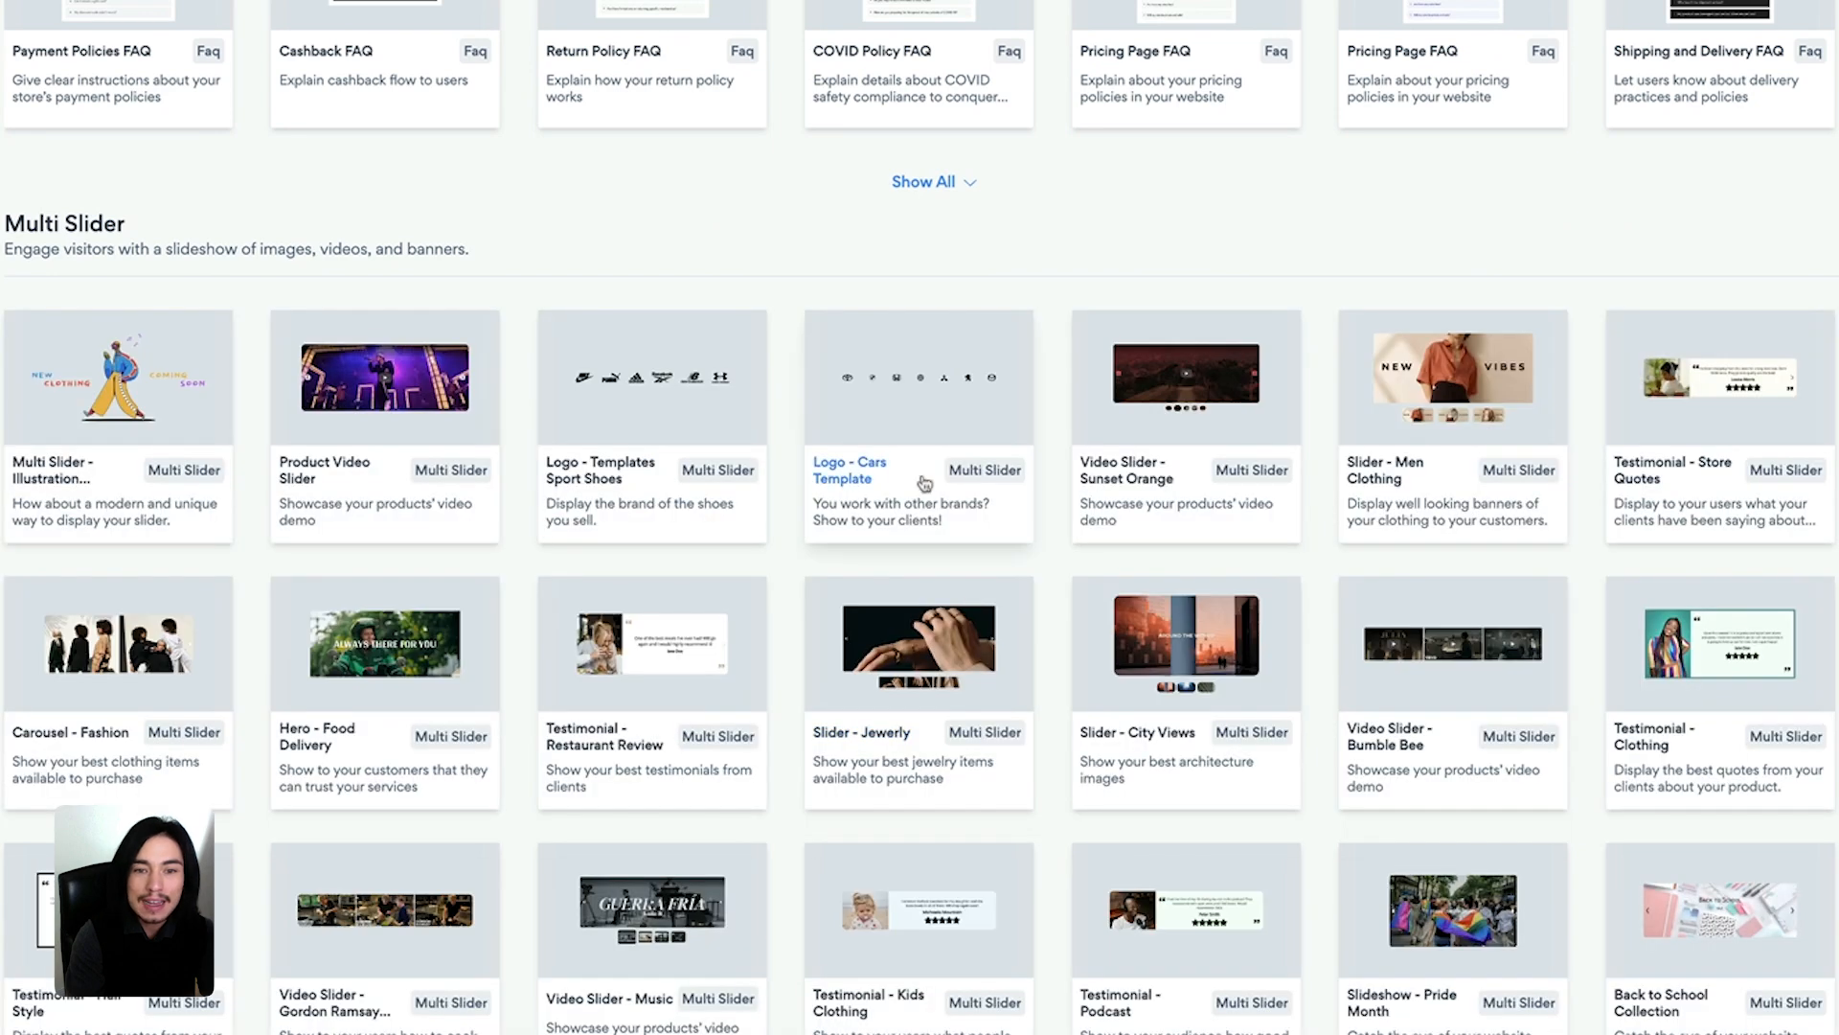
{"action": "scroll", "coordinate": [924, 482], "scroll_direction": "down", "scroll_amount": 2}
{"action": "scroll", "coordinate": [915, 472], "scroll_direction": "down", "scroll_amount": 4}
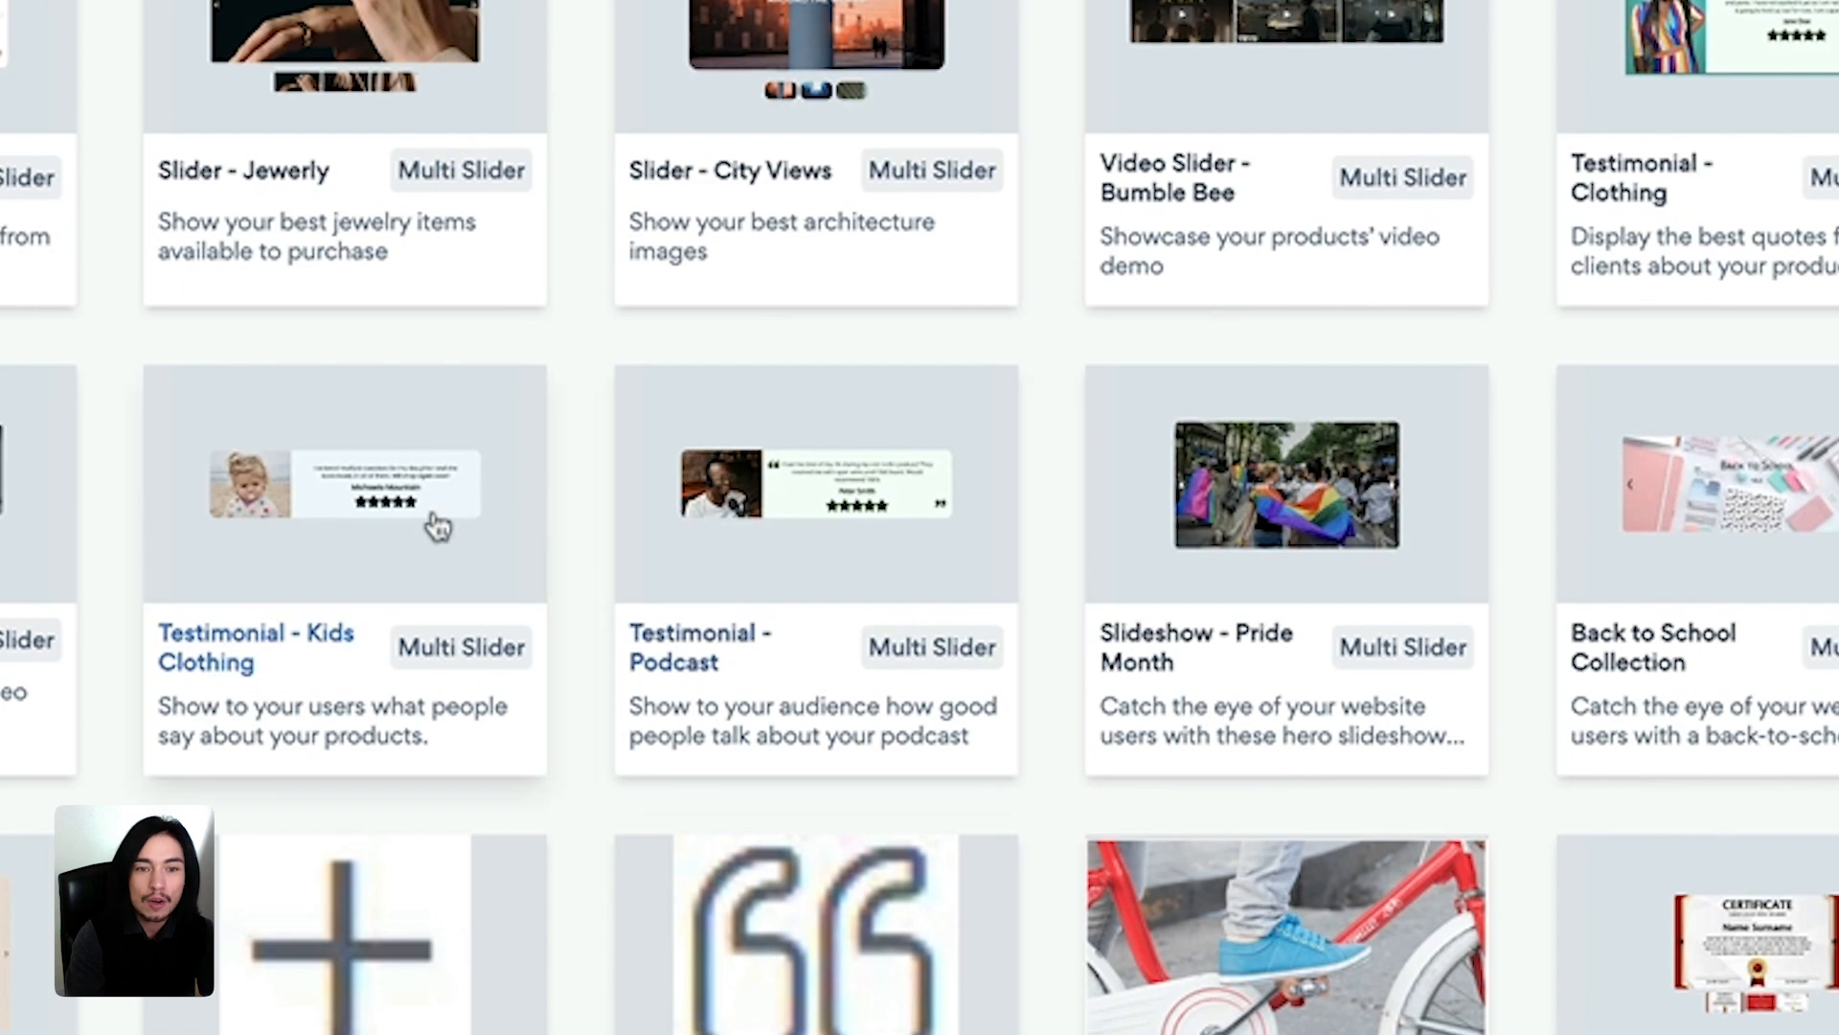
{"action": "scroll", "coordinate": [952, 127], "scroll_direction": "down", "scroll_amount": 4}
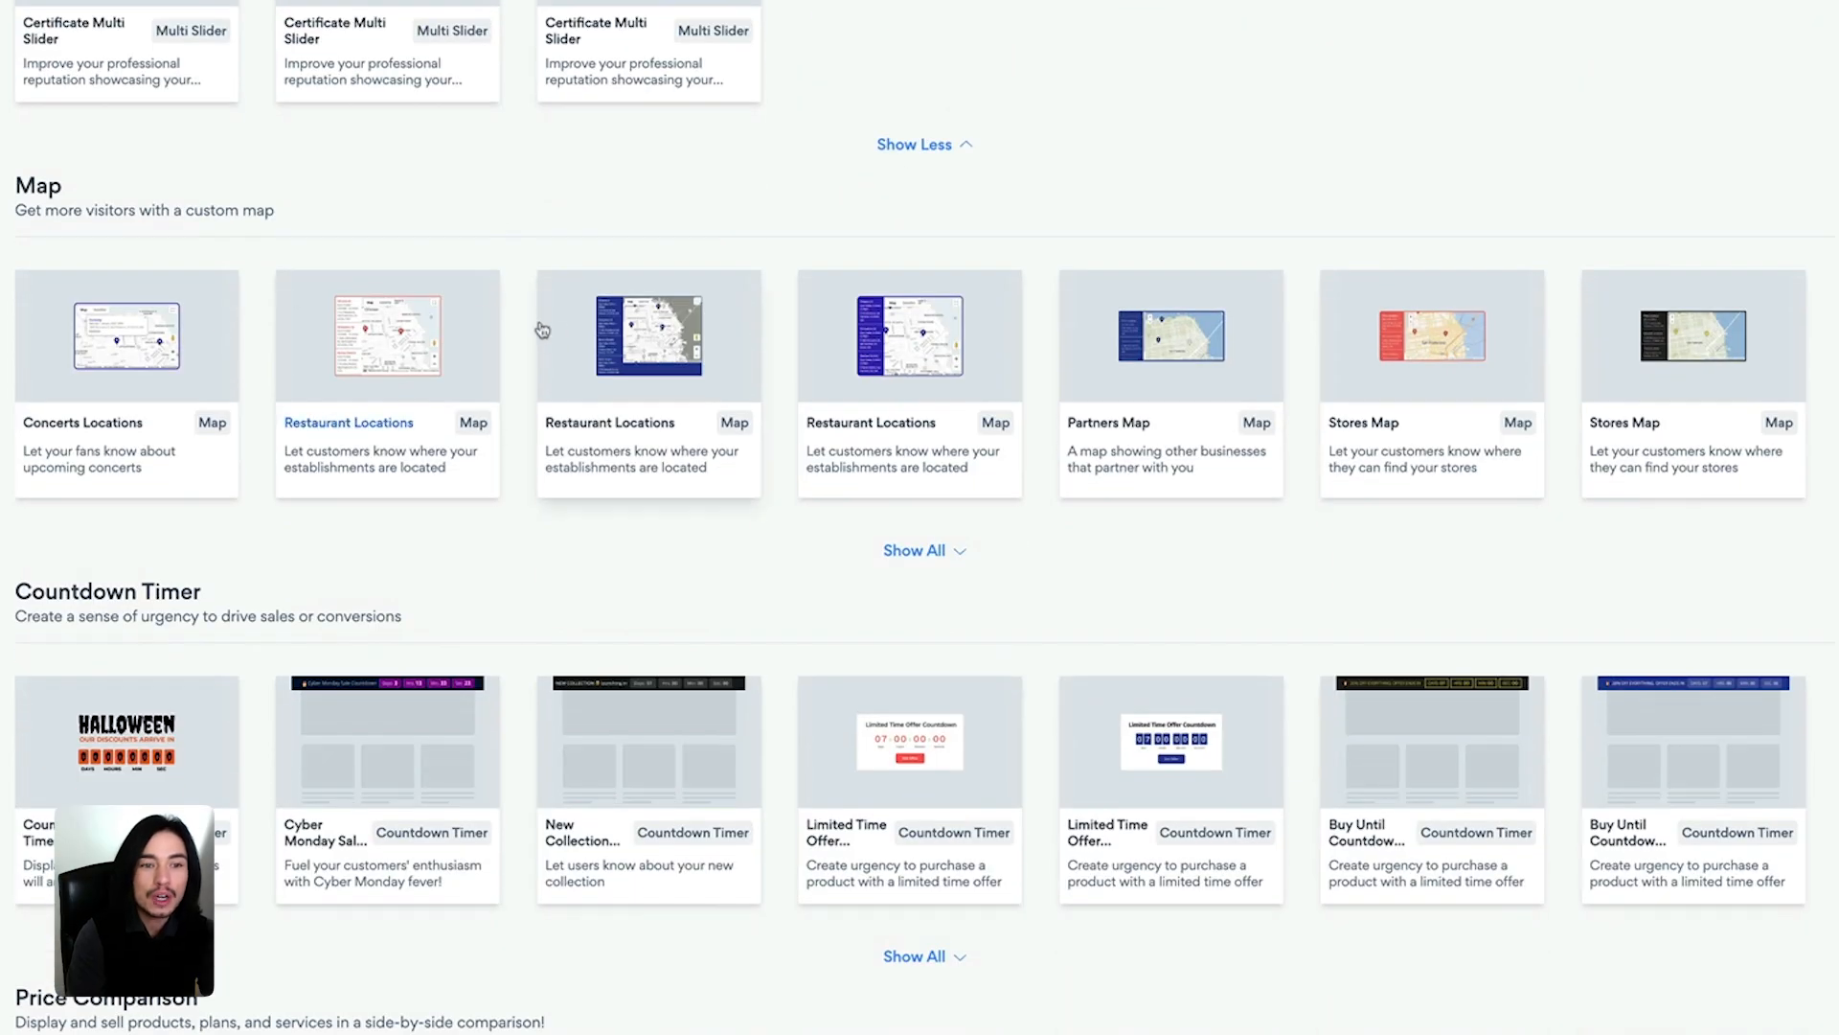
{"action": "scroll", "coordinate": [369, 312], "scroll_direction": "down", "scroll_amount": 2}
{"action": "scroll", "coordinate": [625, 568], "scroll_direction": "down", "scroll_amount": 4}
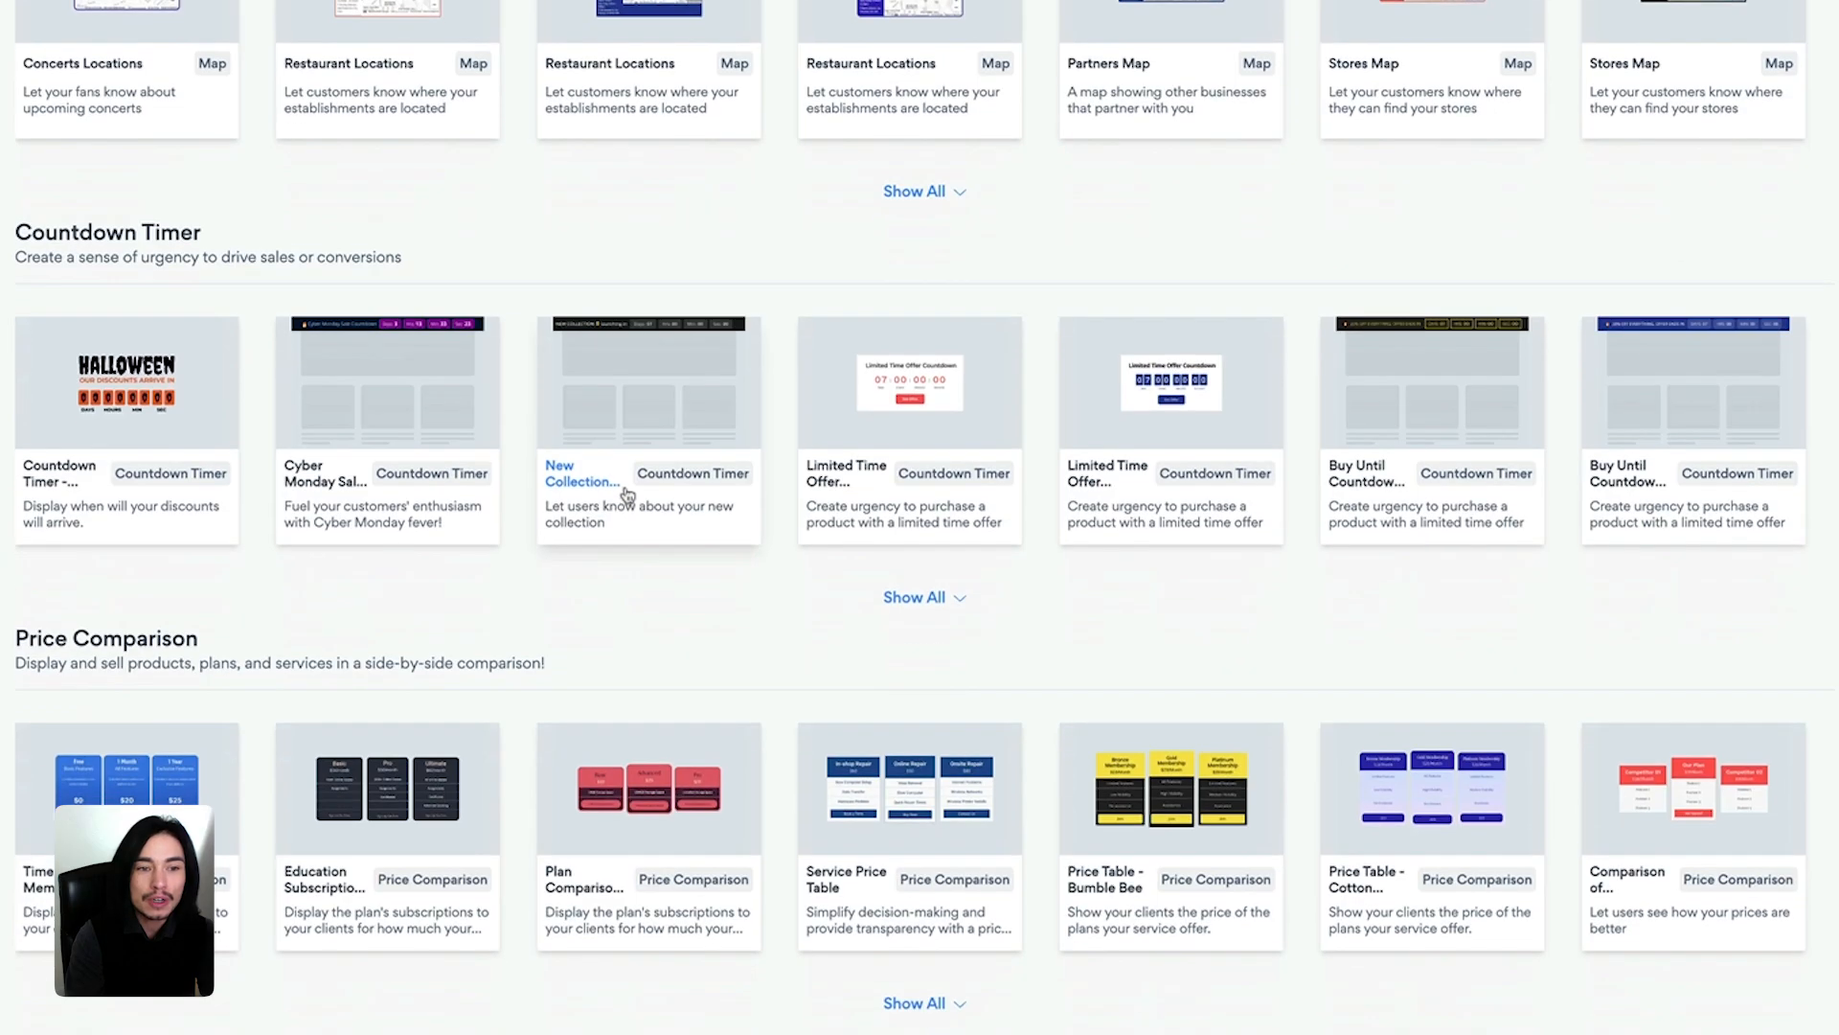
{"action": "scroll", "coordinate": [558, 614], "scroll_direction": "down", "scroll_amount": 15}
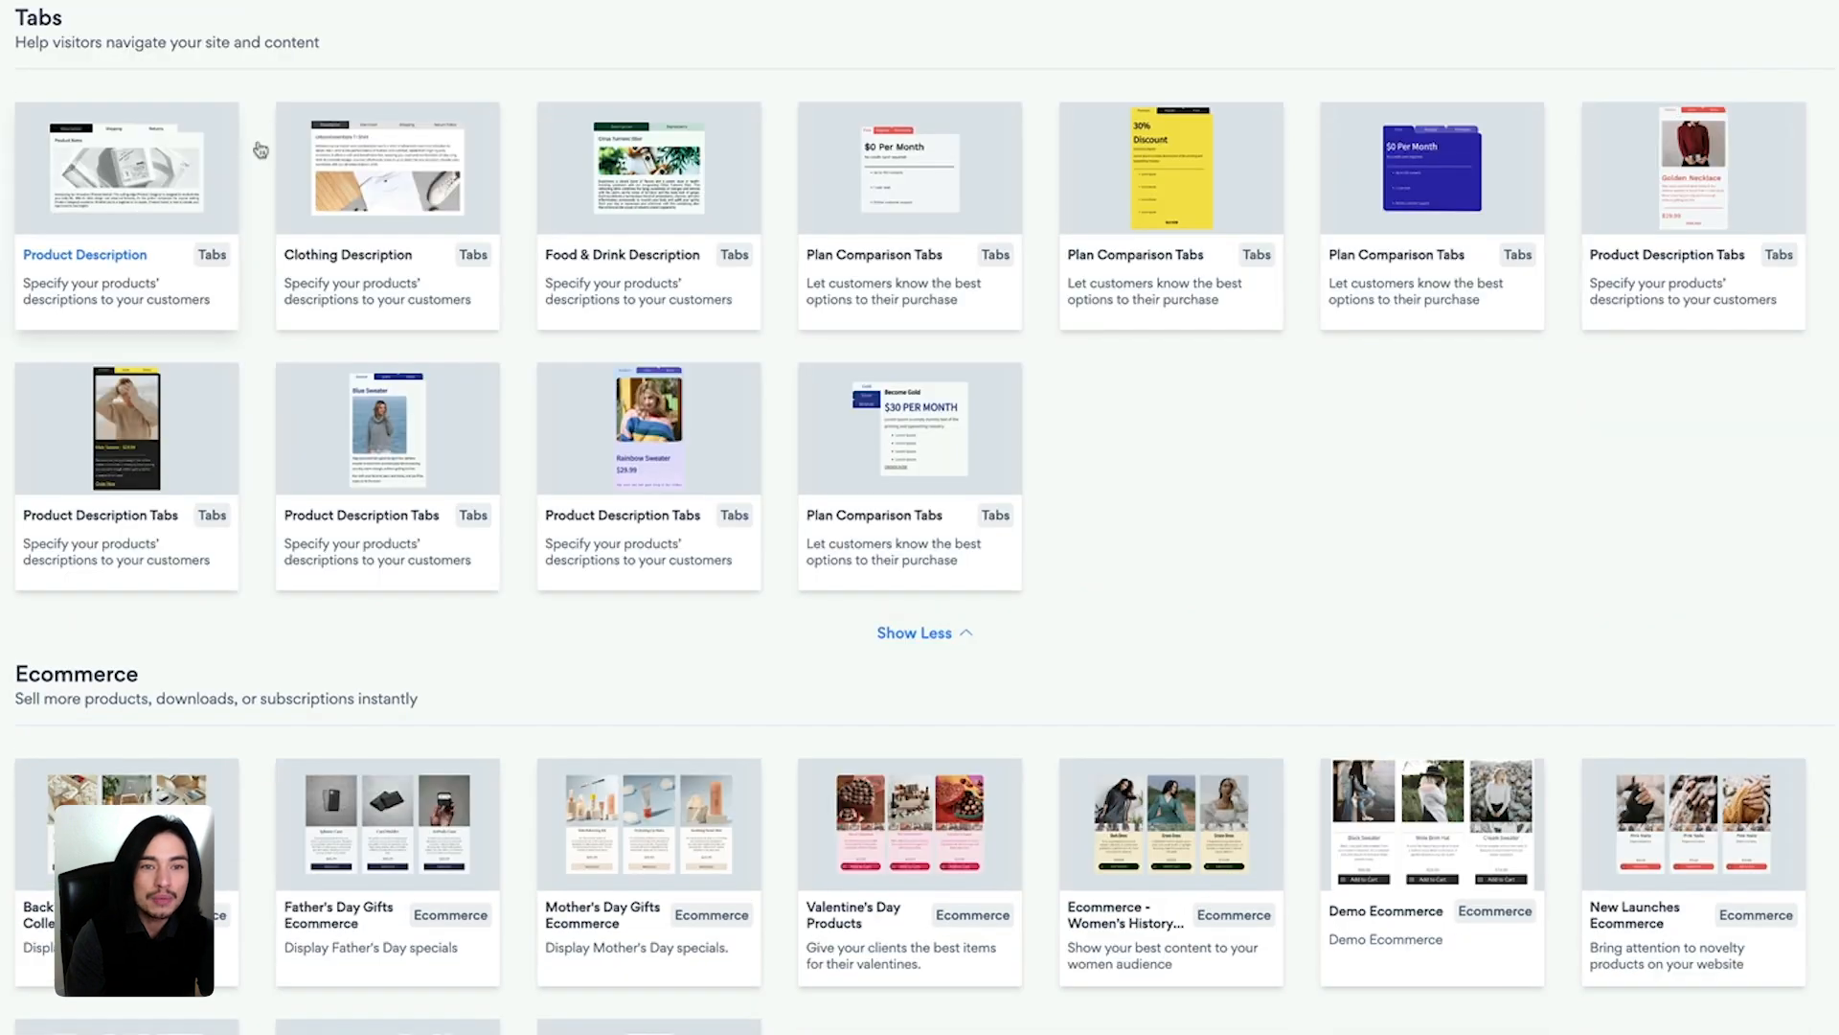
{"action": "scroll", "coordinate": [644, 369], "scroll_direction": "down", "scroll_amount": 2}
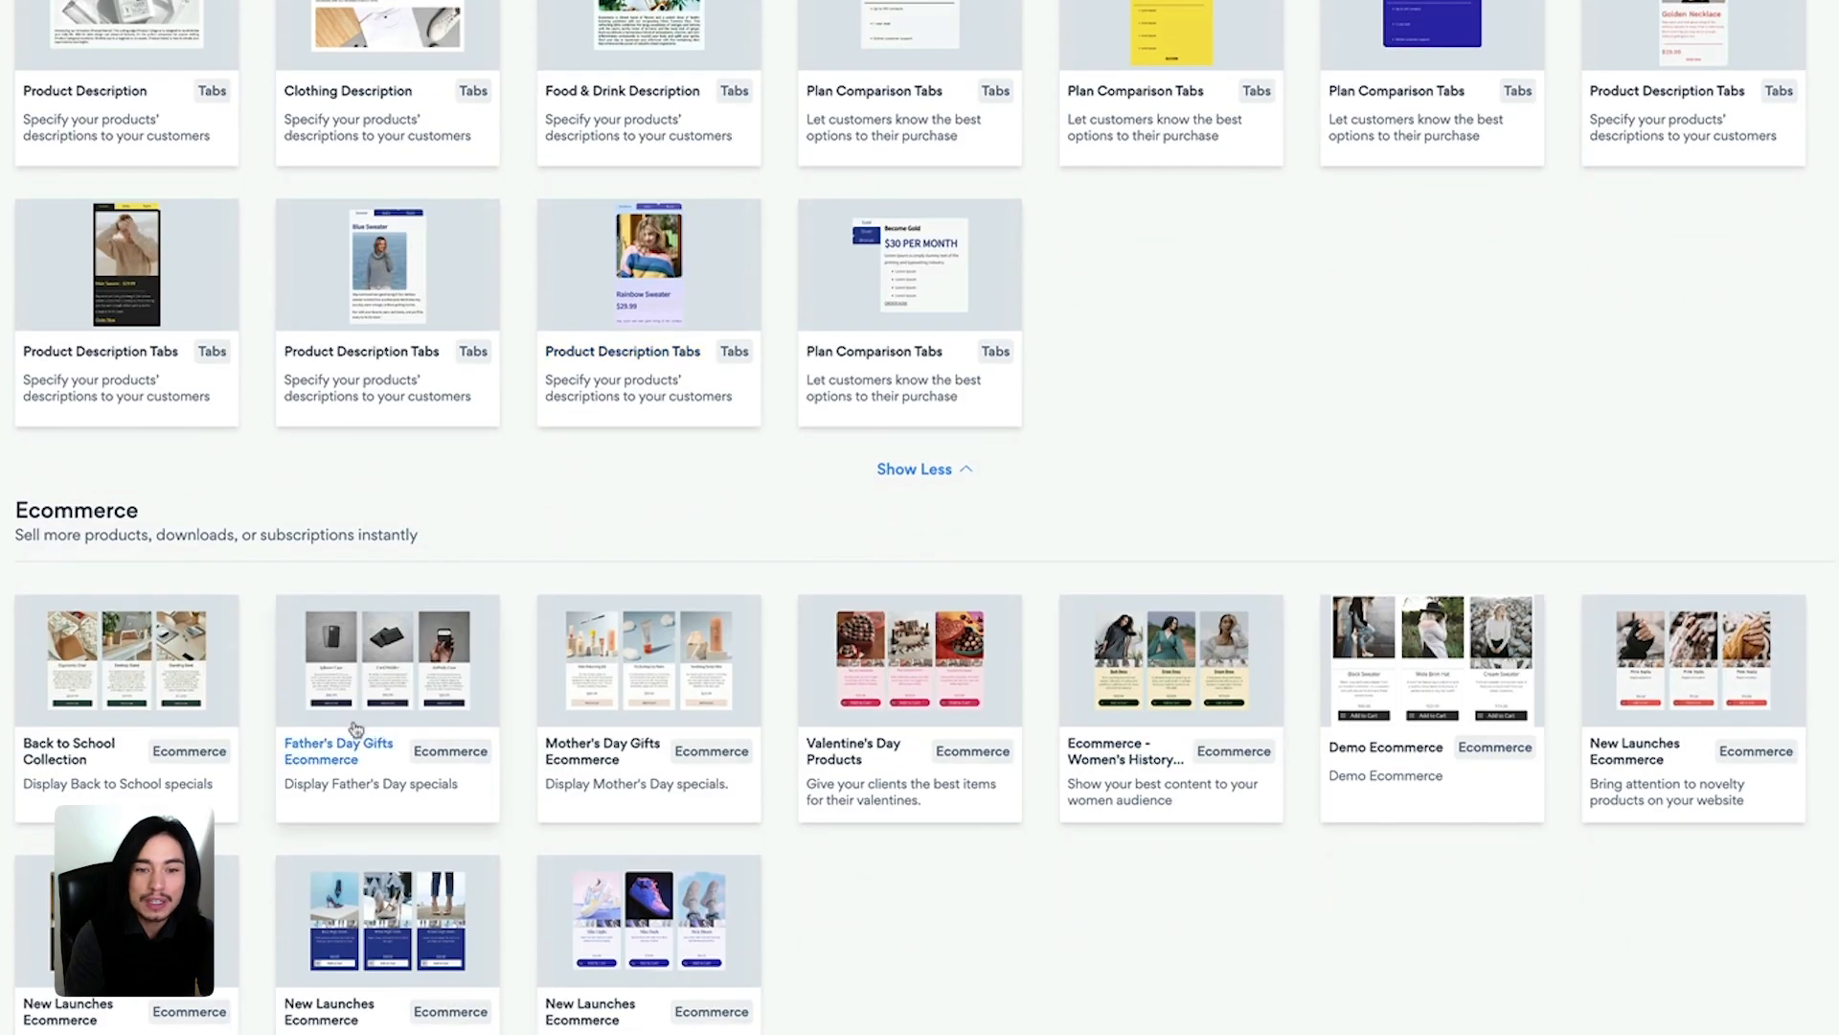
{"action": "scroll", "coordinate": [757, 628], "scroll_direction": "down", "scroll_amount": 15}
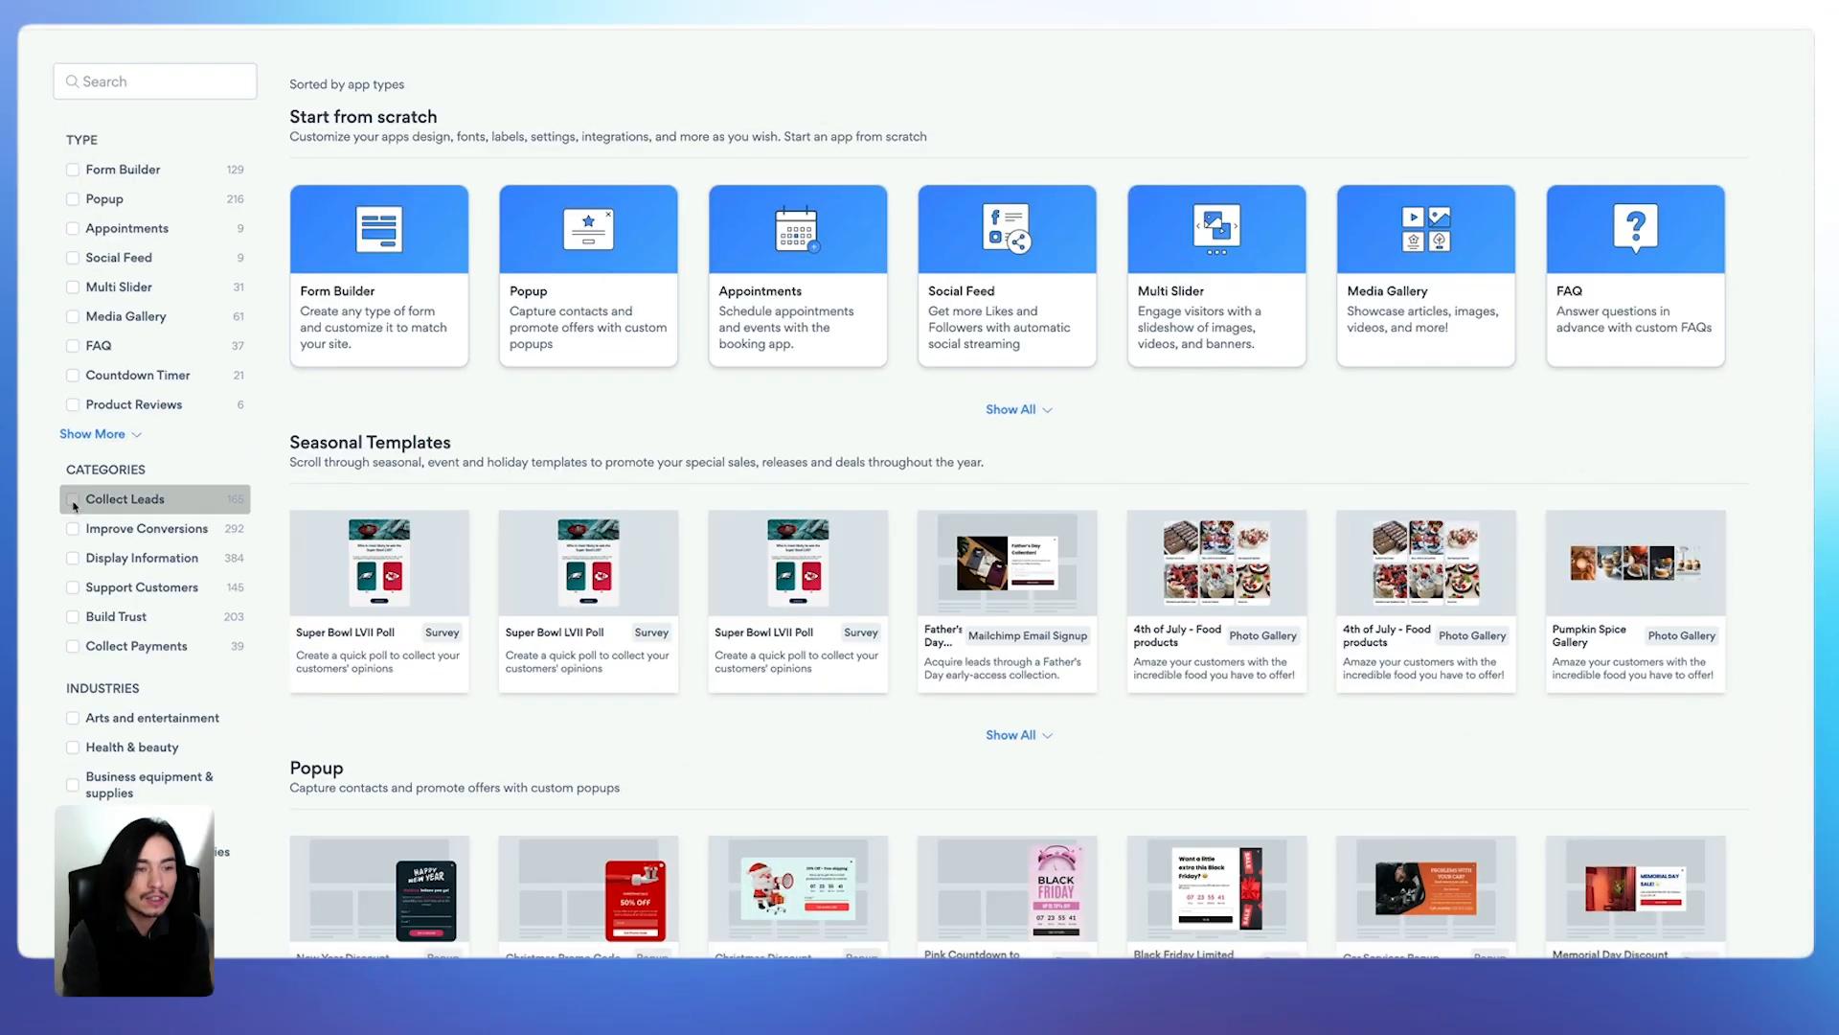
Filter the templates by the Collect Leads category
{"action": "left_click", "coordinate": [74, 504]}
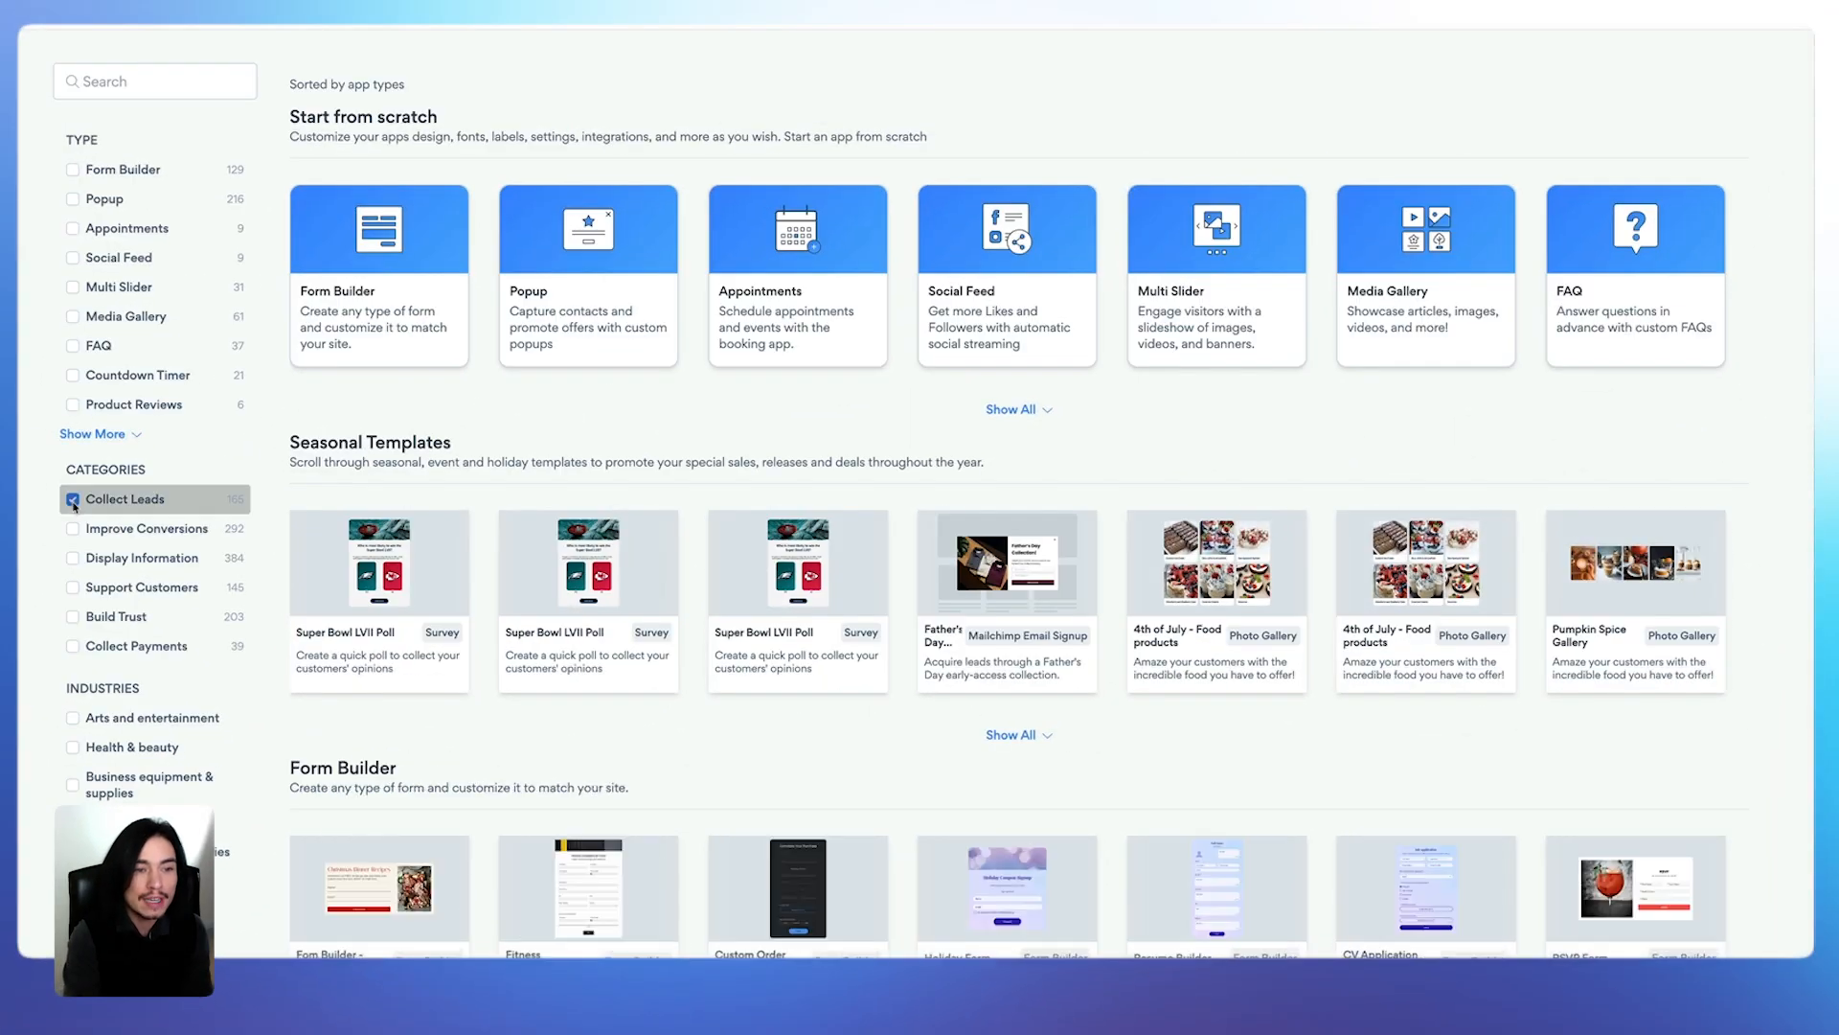
{"action": "scroll", "coordinate": [625, 490], "scroll_direction": "down", "scroll_amount": 5}
{"action": "scroll", "coordinate": [625, 490], "scroll_direction": "down", "scroll_amount": 3}
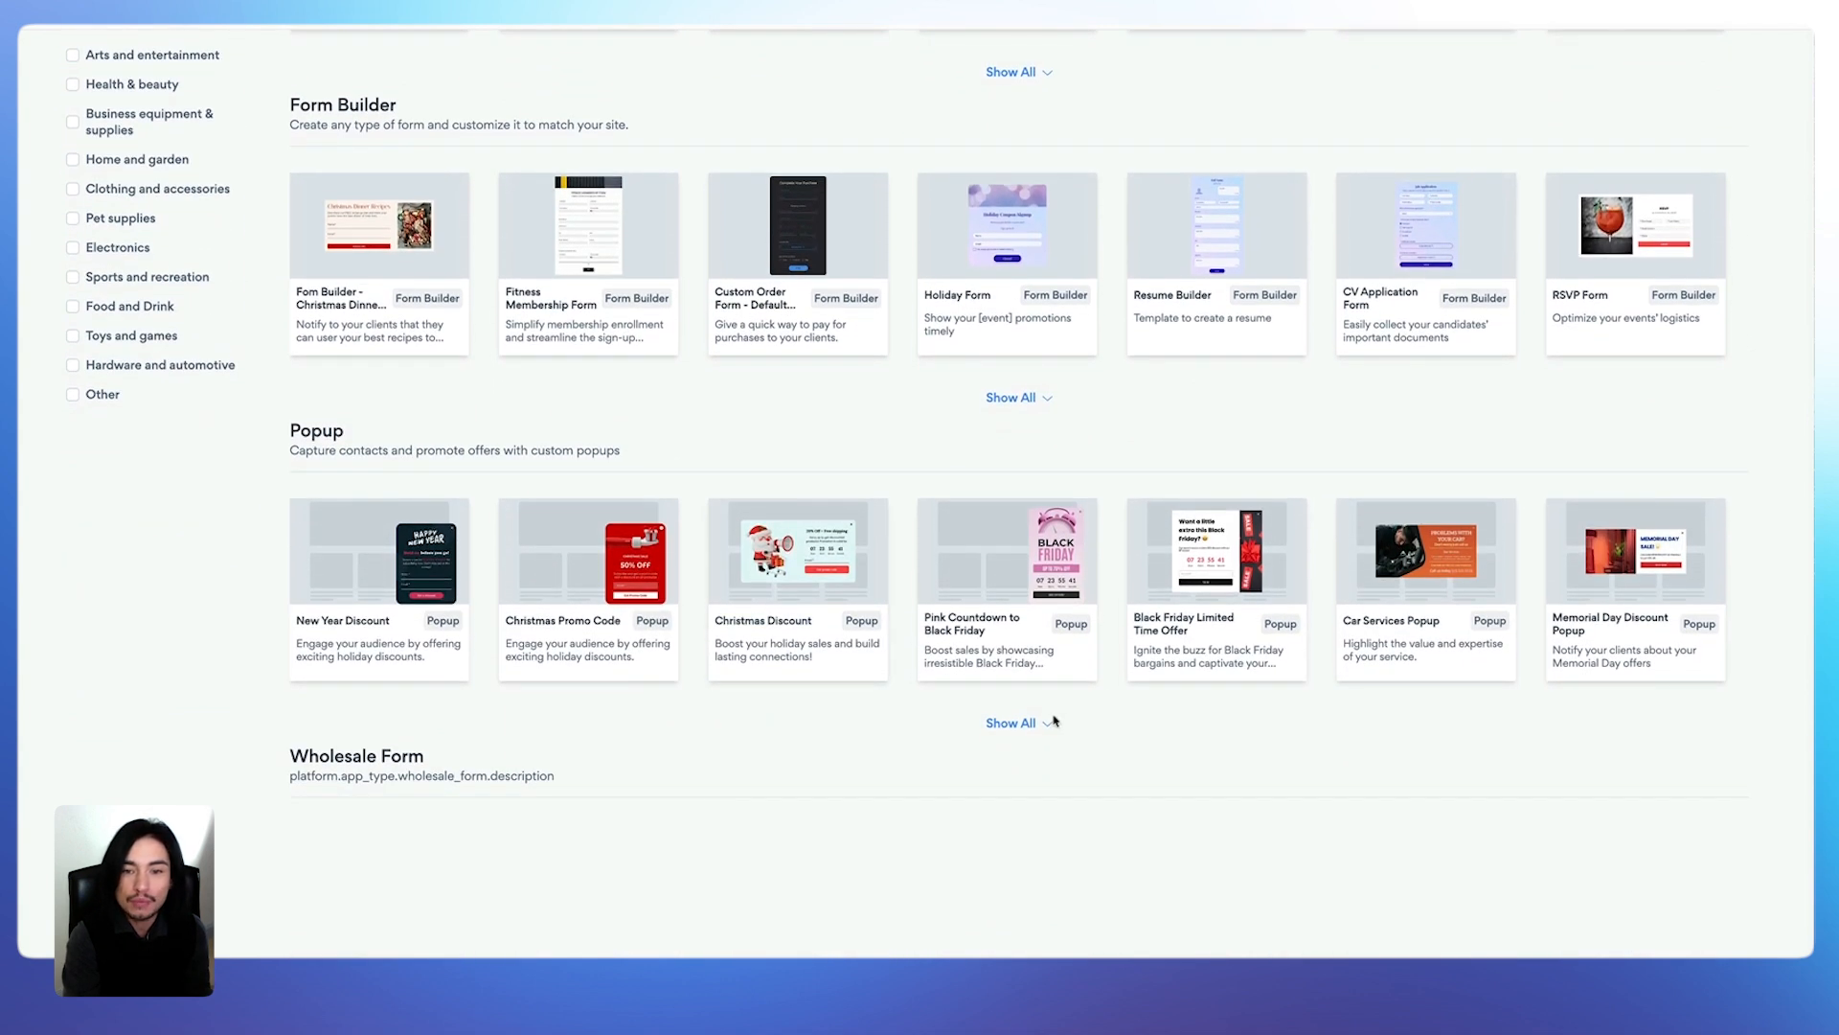
Show all Popup templates within the Collect Leads category and look through them
{"action": "left_click", "coordinate": [1051, 722]}
{"action": "scroll", "coordinate": [856, 506], "scroll_direction": "down", "scroll_amount": 6}
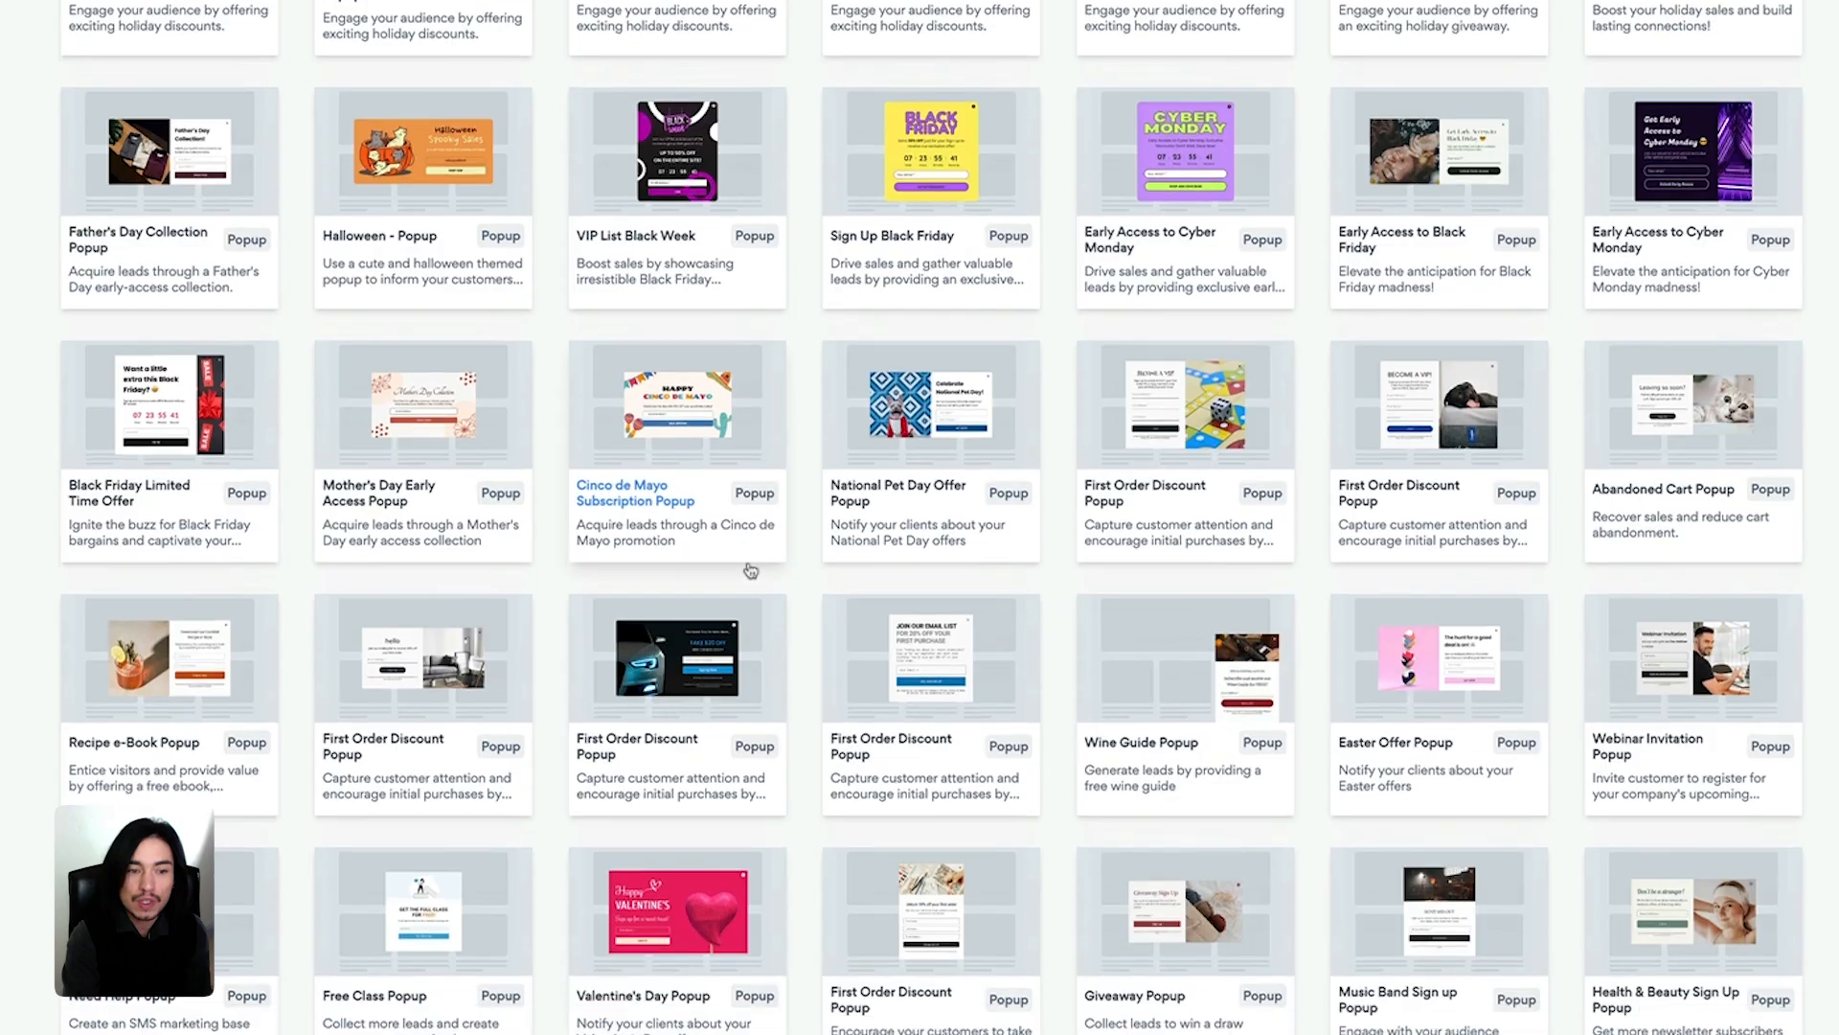
{"action": "scroll", "coordinate": [750, 571], "scroll_direction": "down", "scroll_amount": 3}
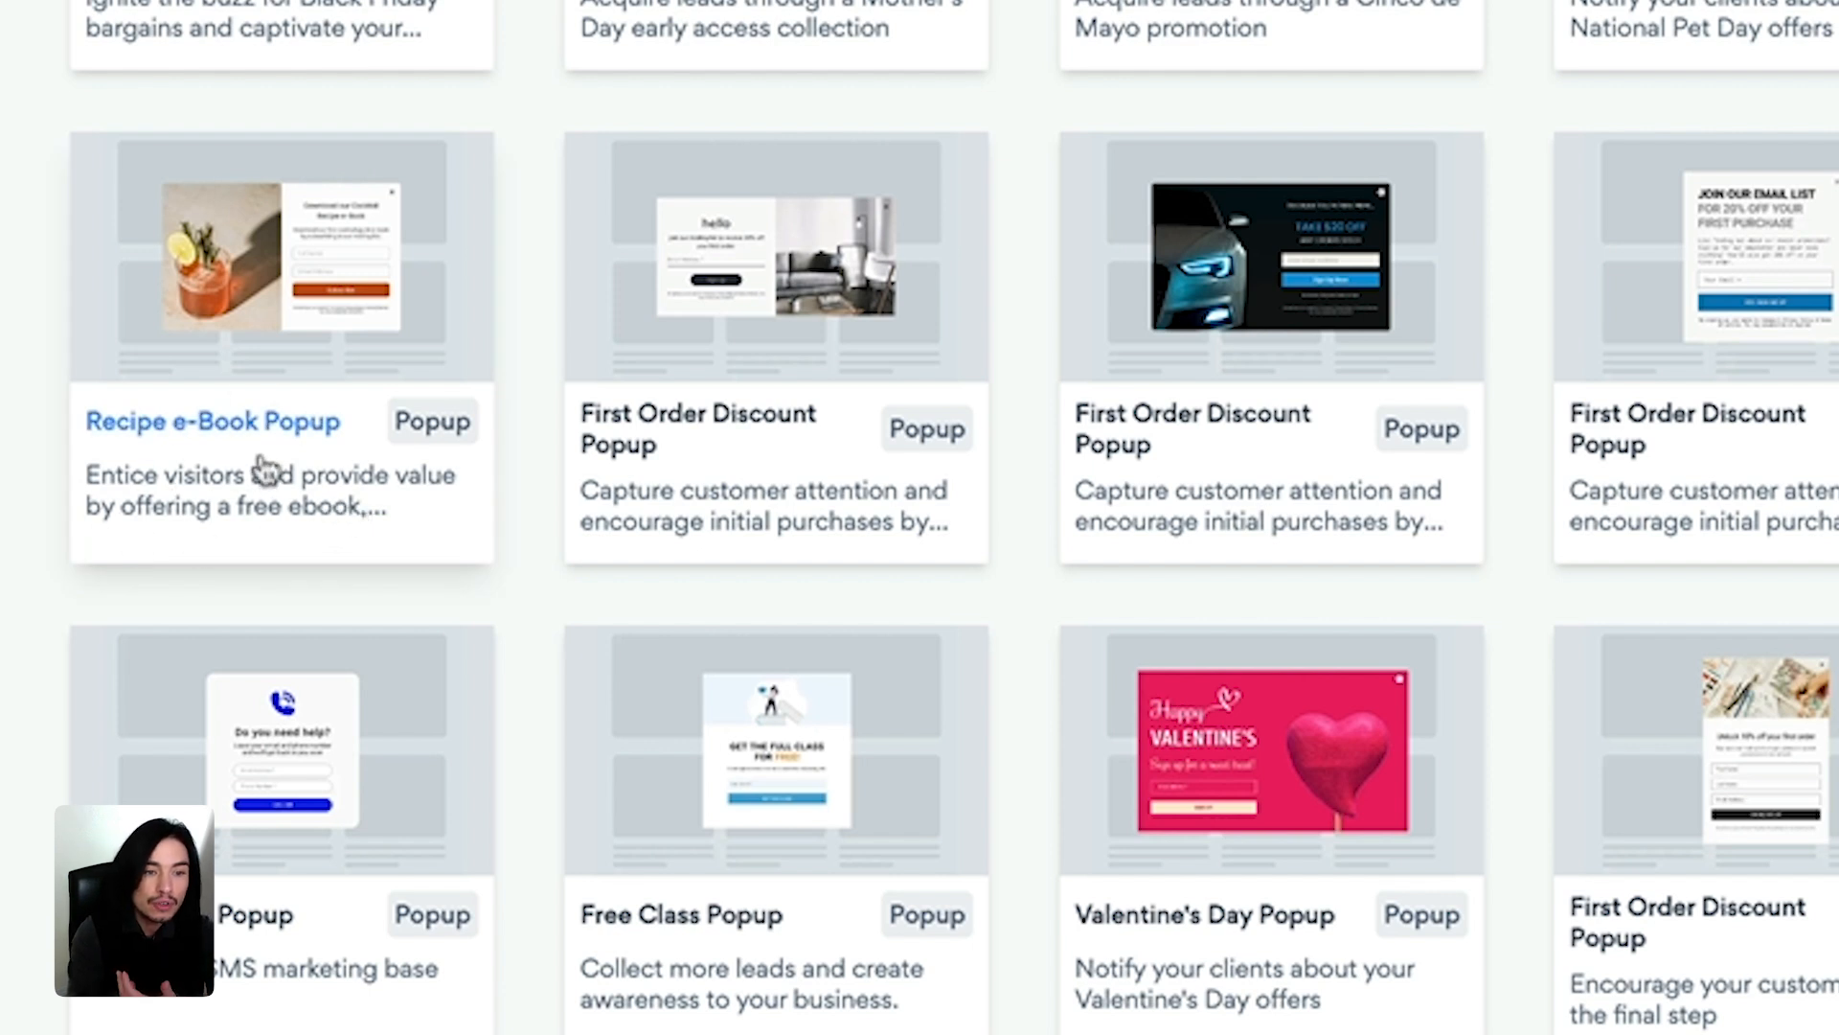
{"action": "scroll", "coordinate": [1355, 462], "scroll_direction": "down", "scroll_amount": 5}
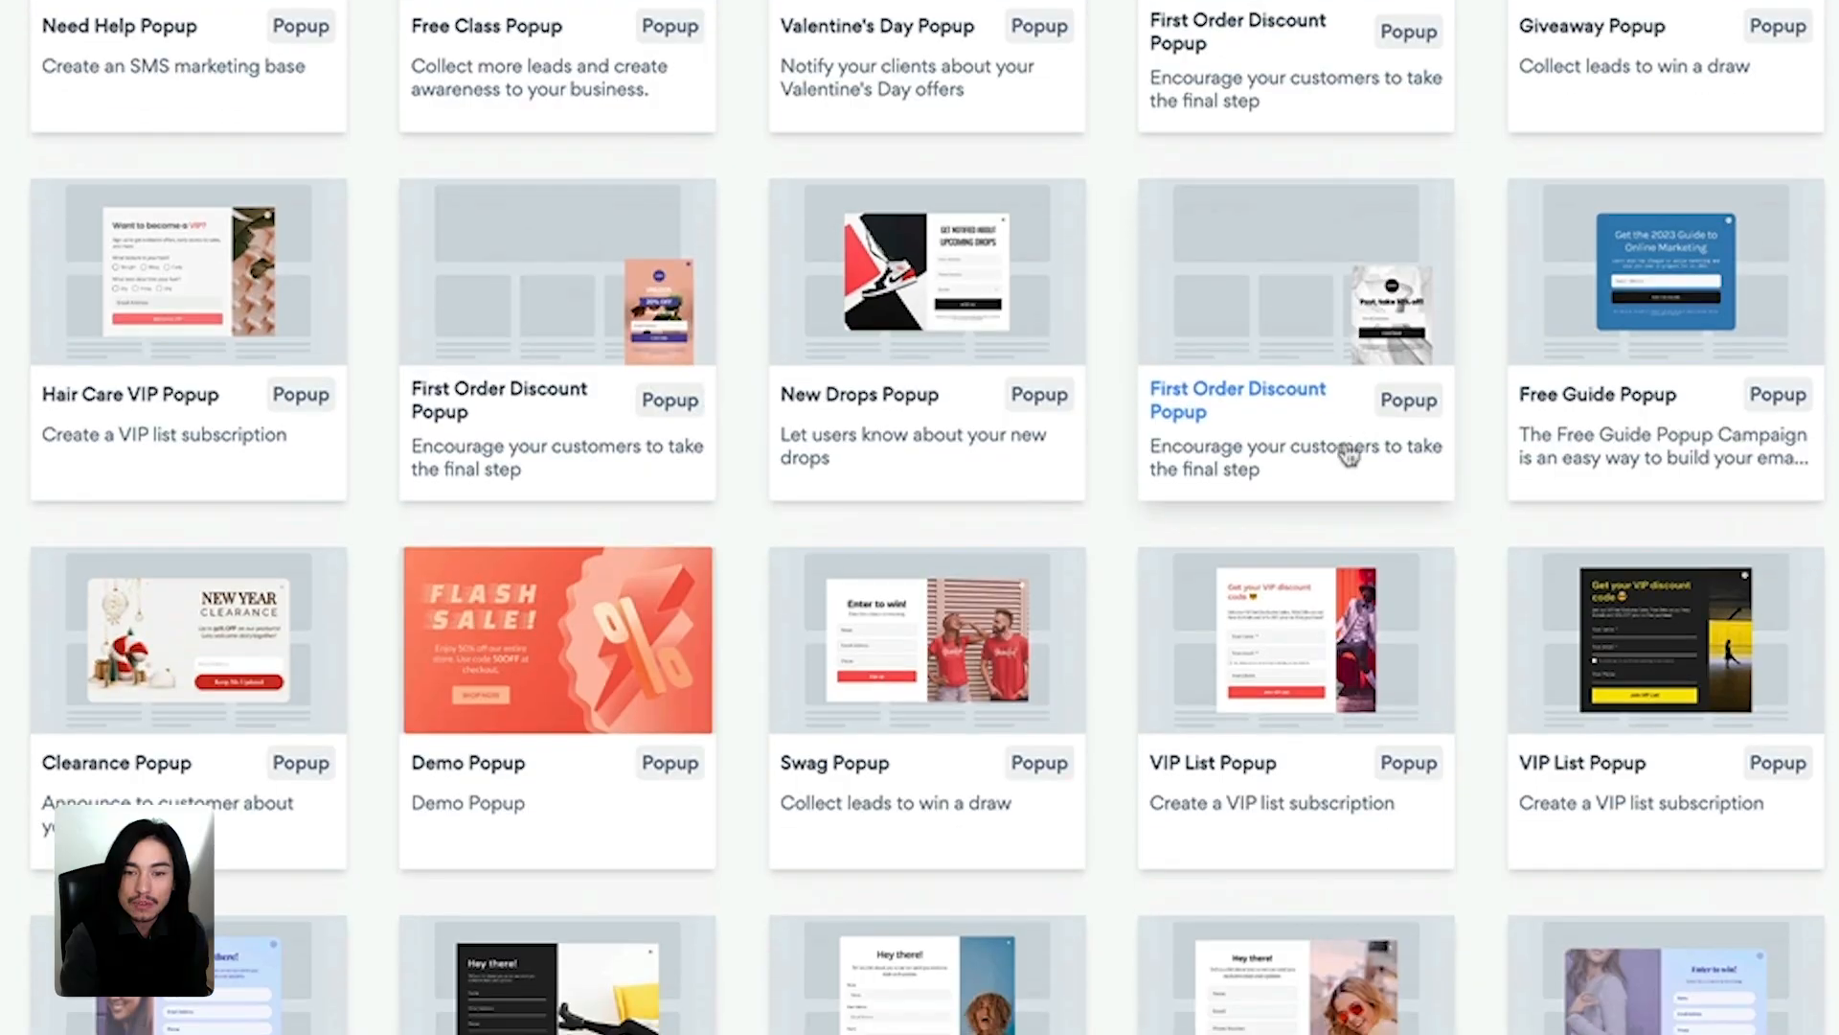
{"action": "scroll", "coordinate": [1272, 414], "scroll_direction": "down", "scroll_amount": 3}
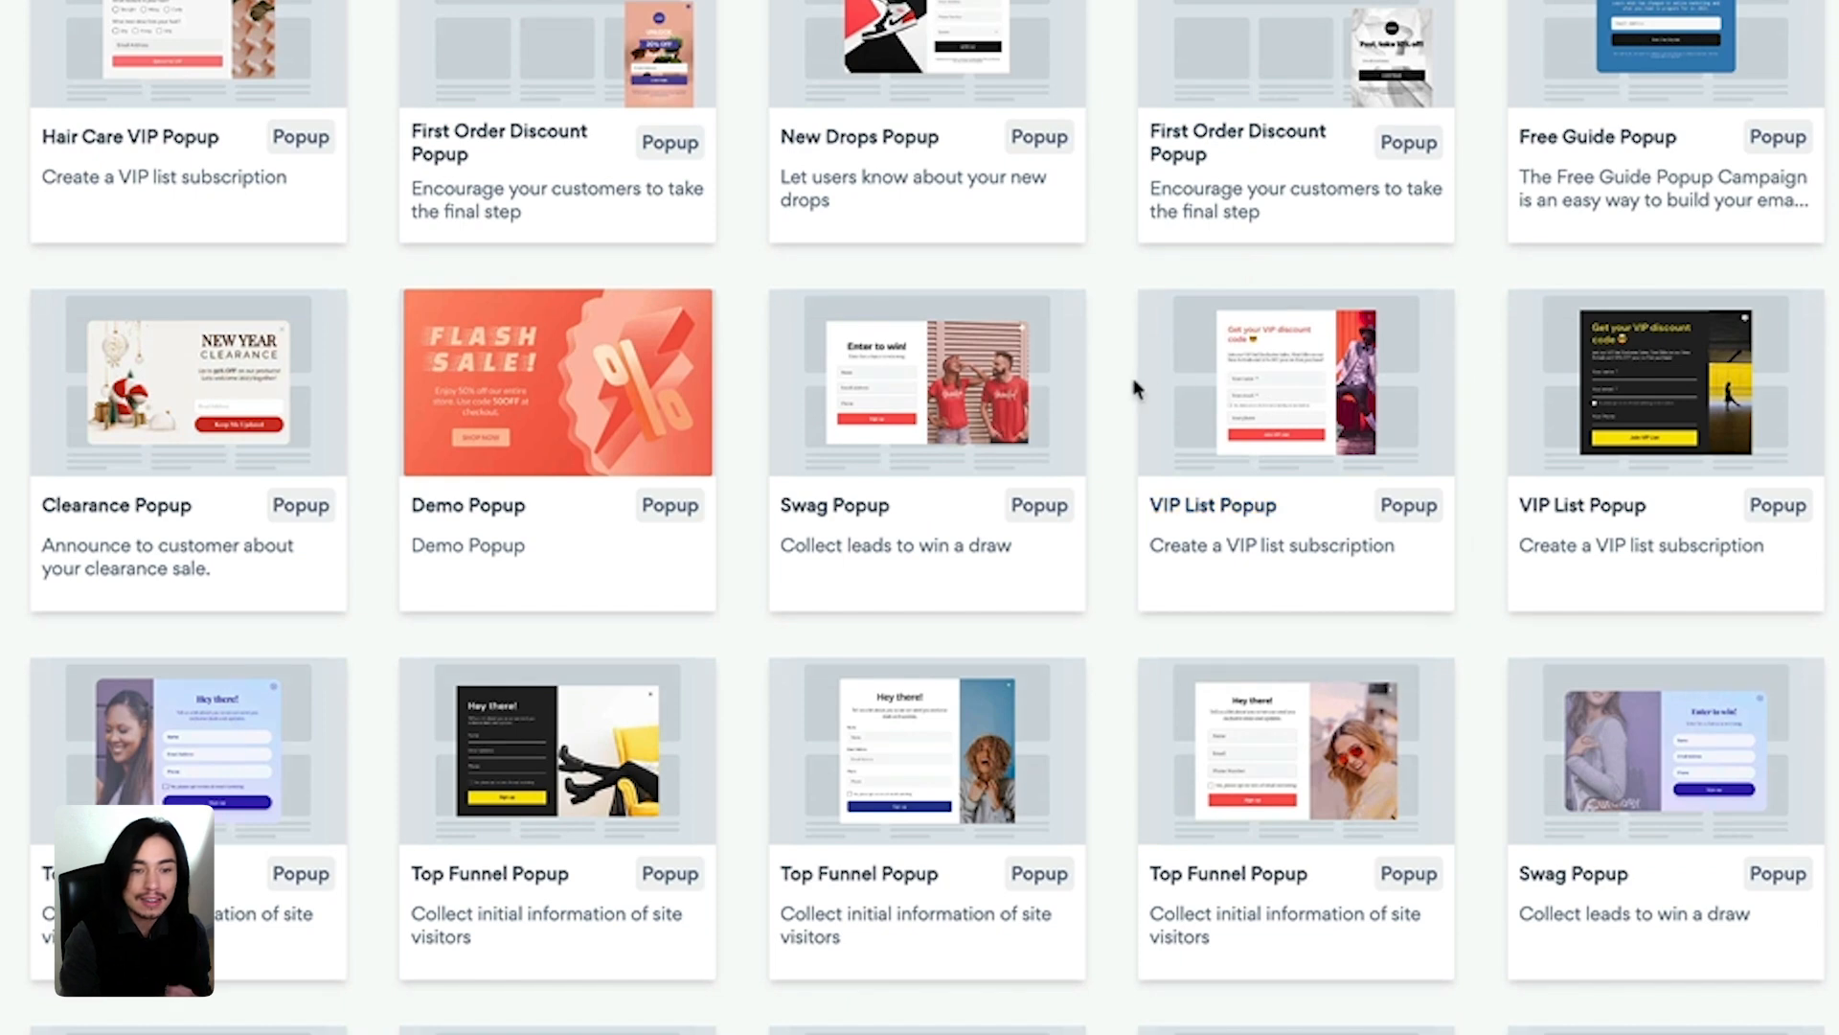
Open the Recipe e-Book Popup template and start a new popup from it
{"action": "scroll", "coordinate": [1173, 324], "scroll_direction": "up", "scroll_amount": 1}
{"action": "scroll", "coordinate": [1169, 321], "scroll_direction": "up", "scroll_amount": 12}
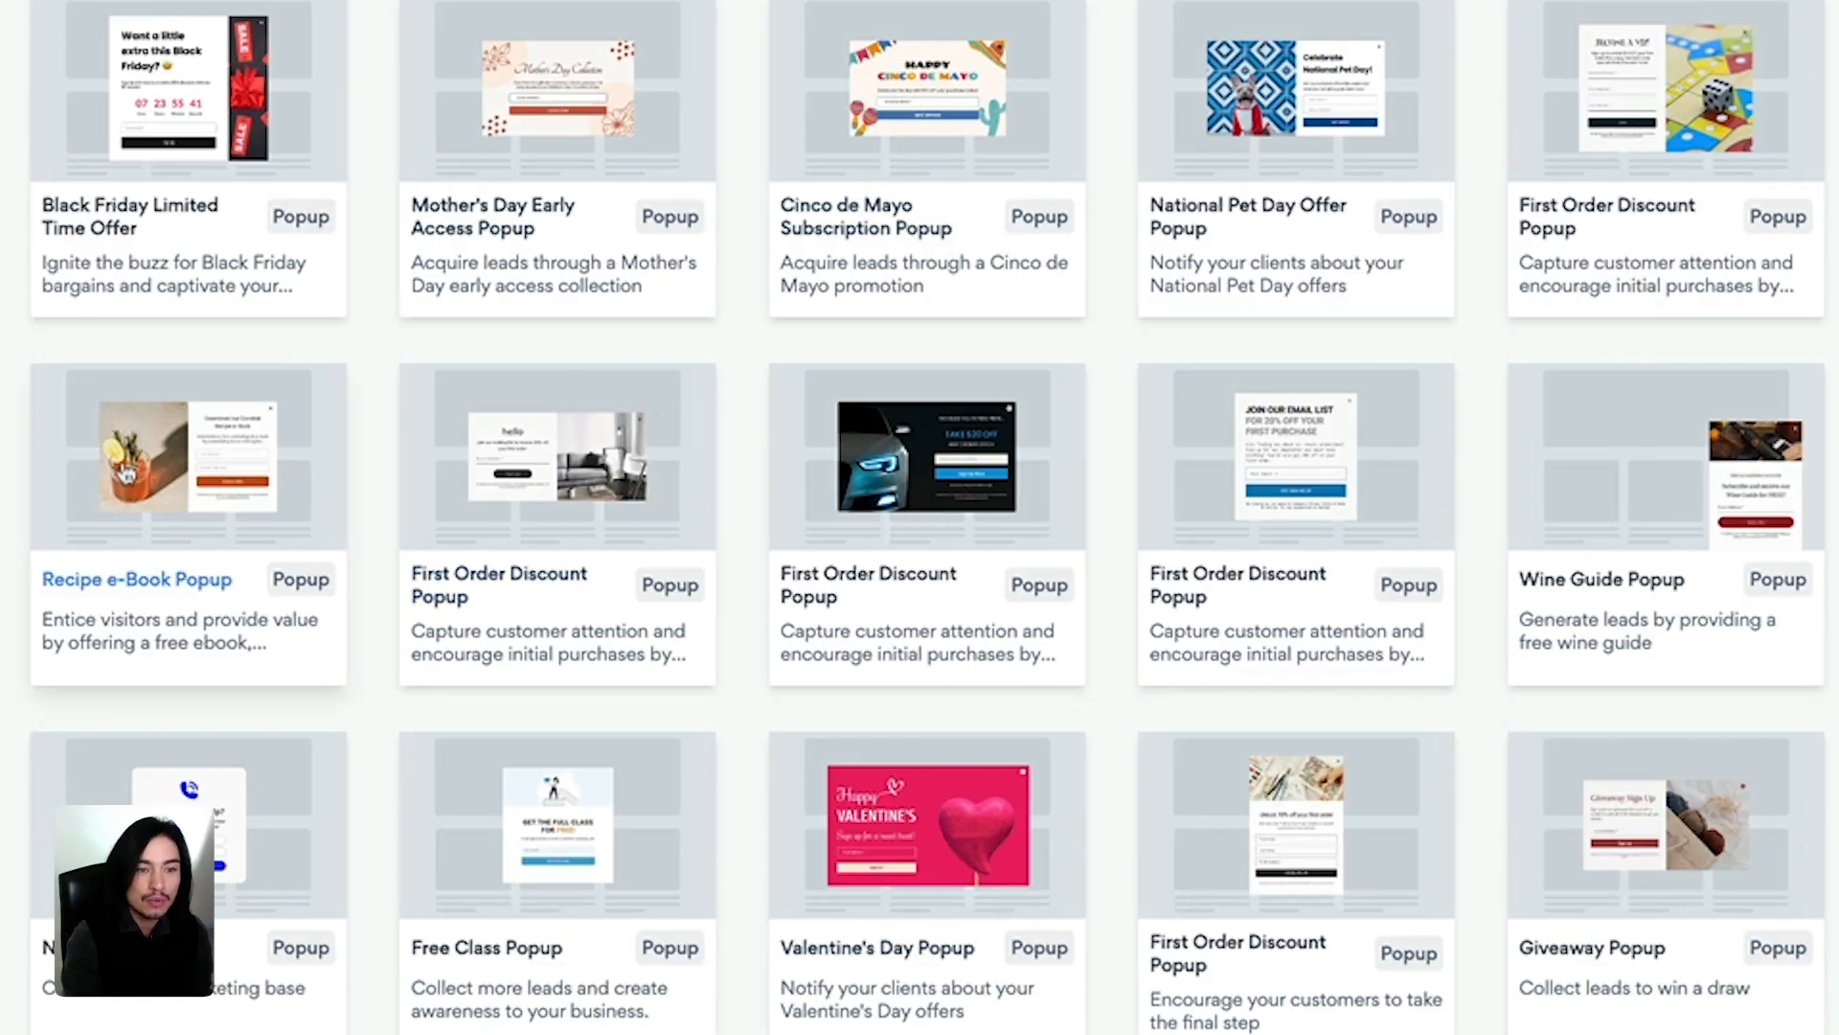
{"action": "left_click", "coordinate": [125, 474]}
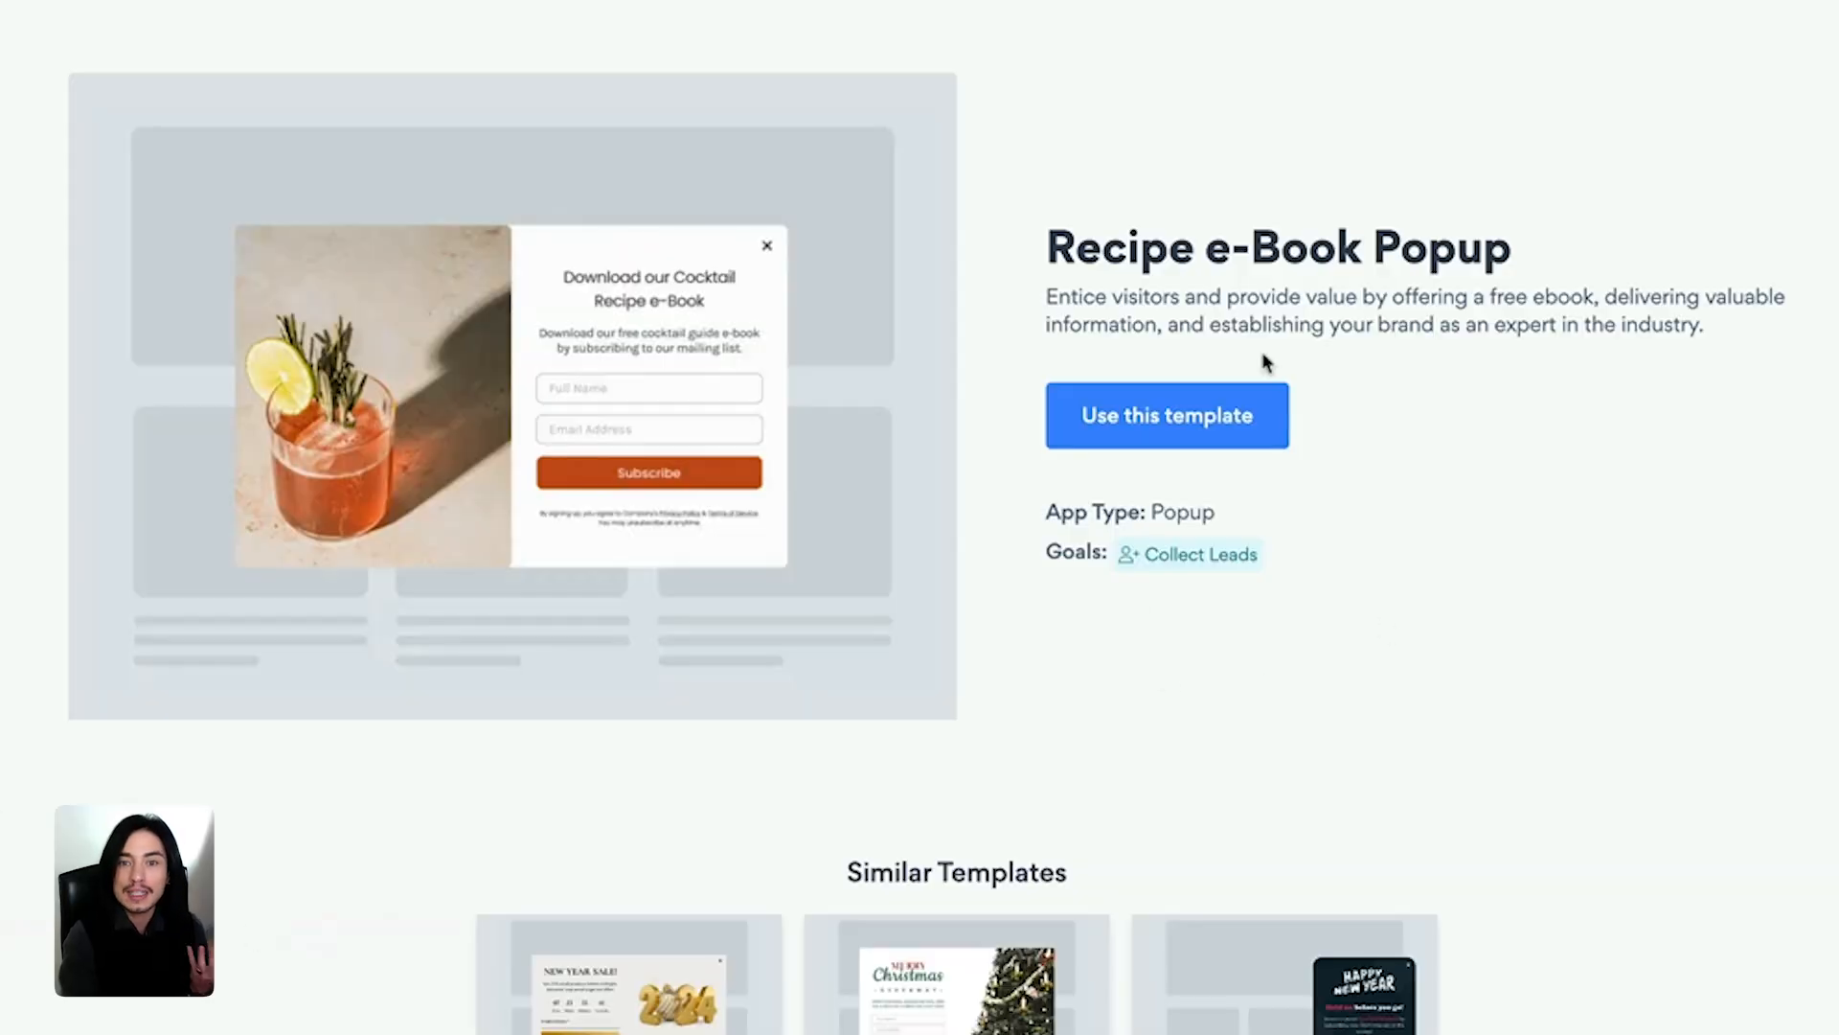
{"action": "left_click", "coordinate": [1121, 440]}
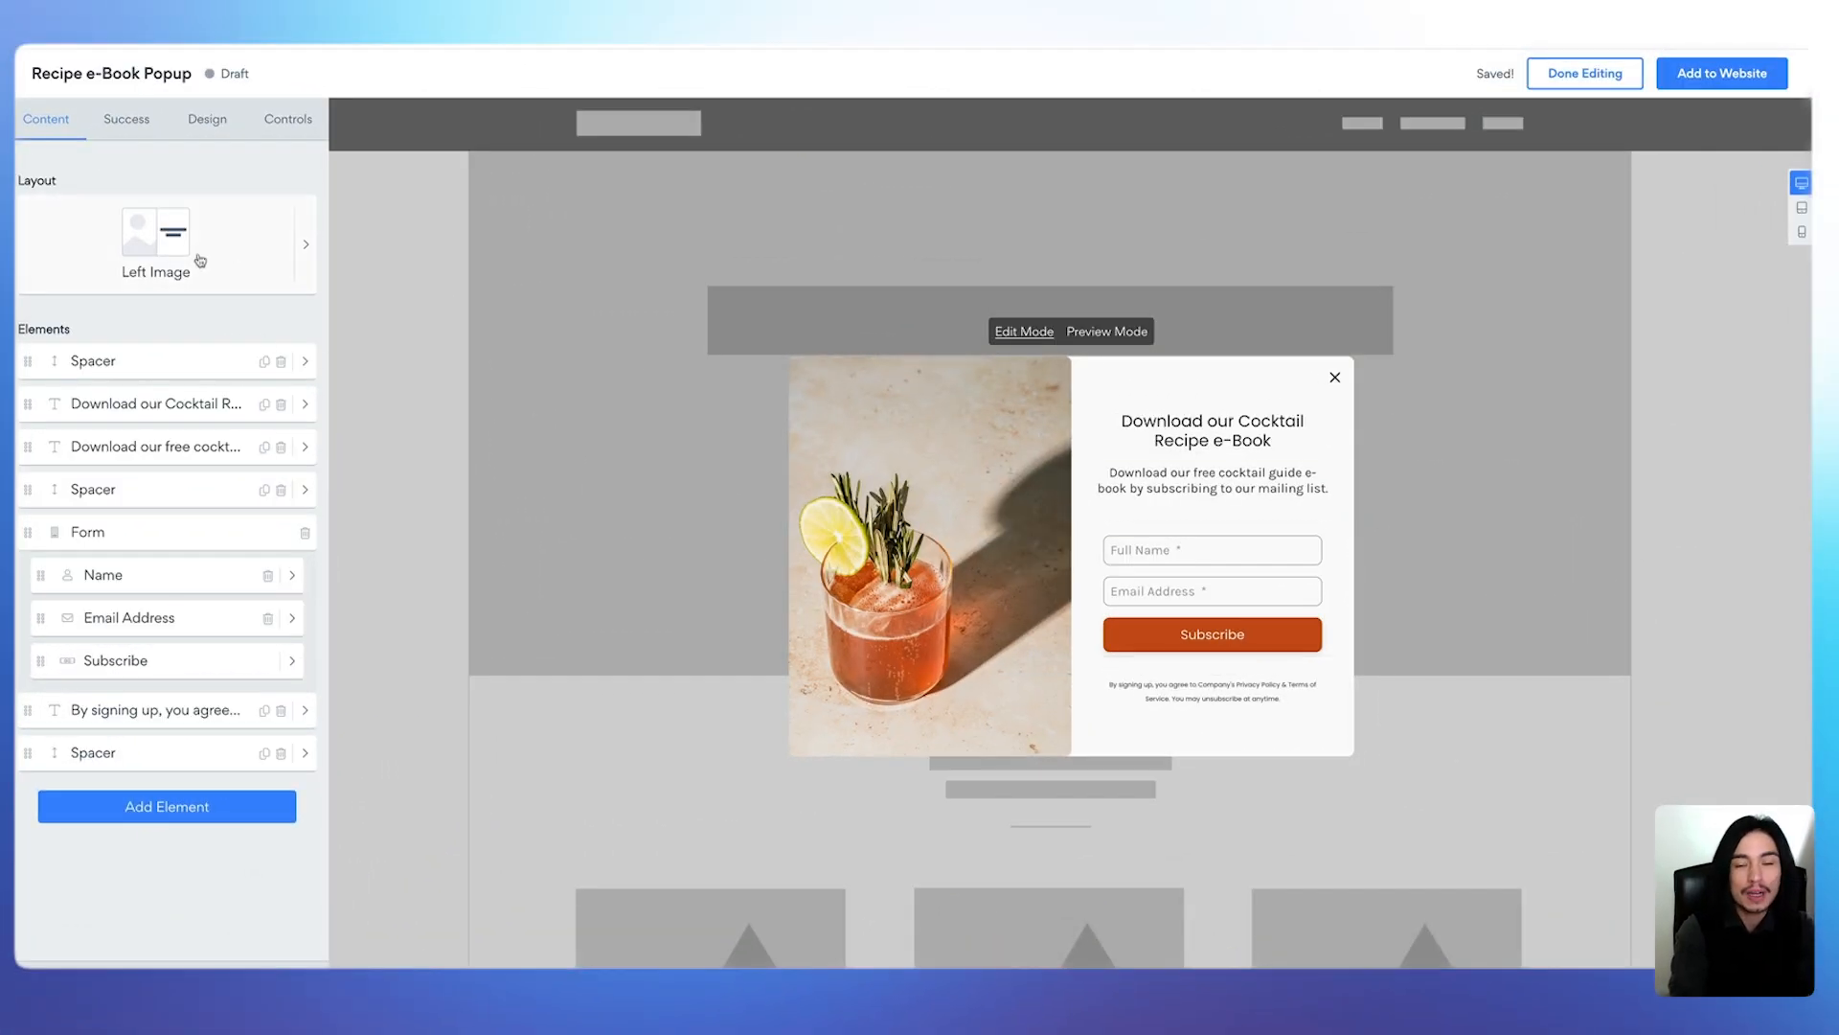
Try the Background, Right Image, Bottom Image, Top Image and No Background Image layouts for the popup, and return to Left Image
{"action": "left_click", "coordinate": [142, 246]}
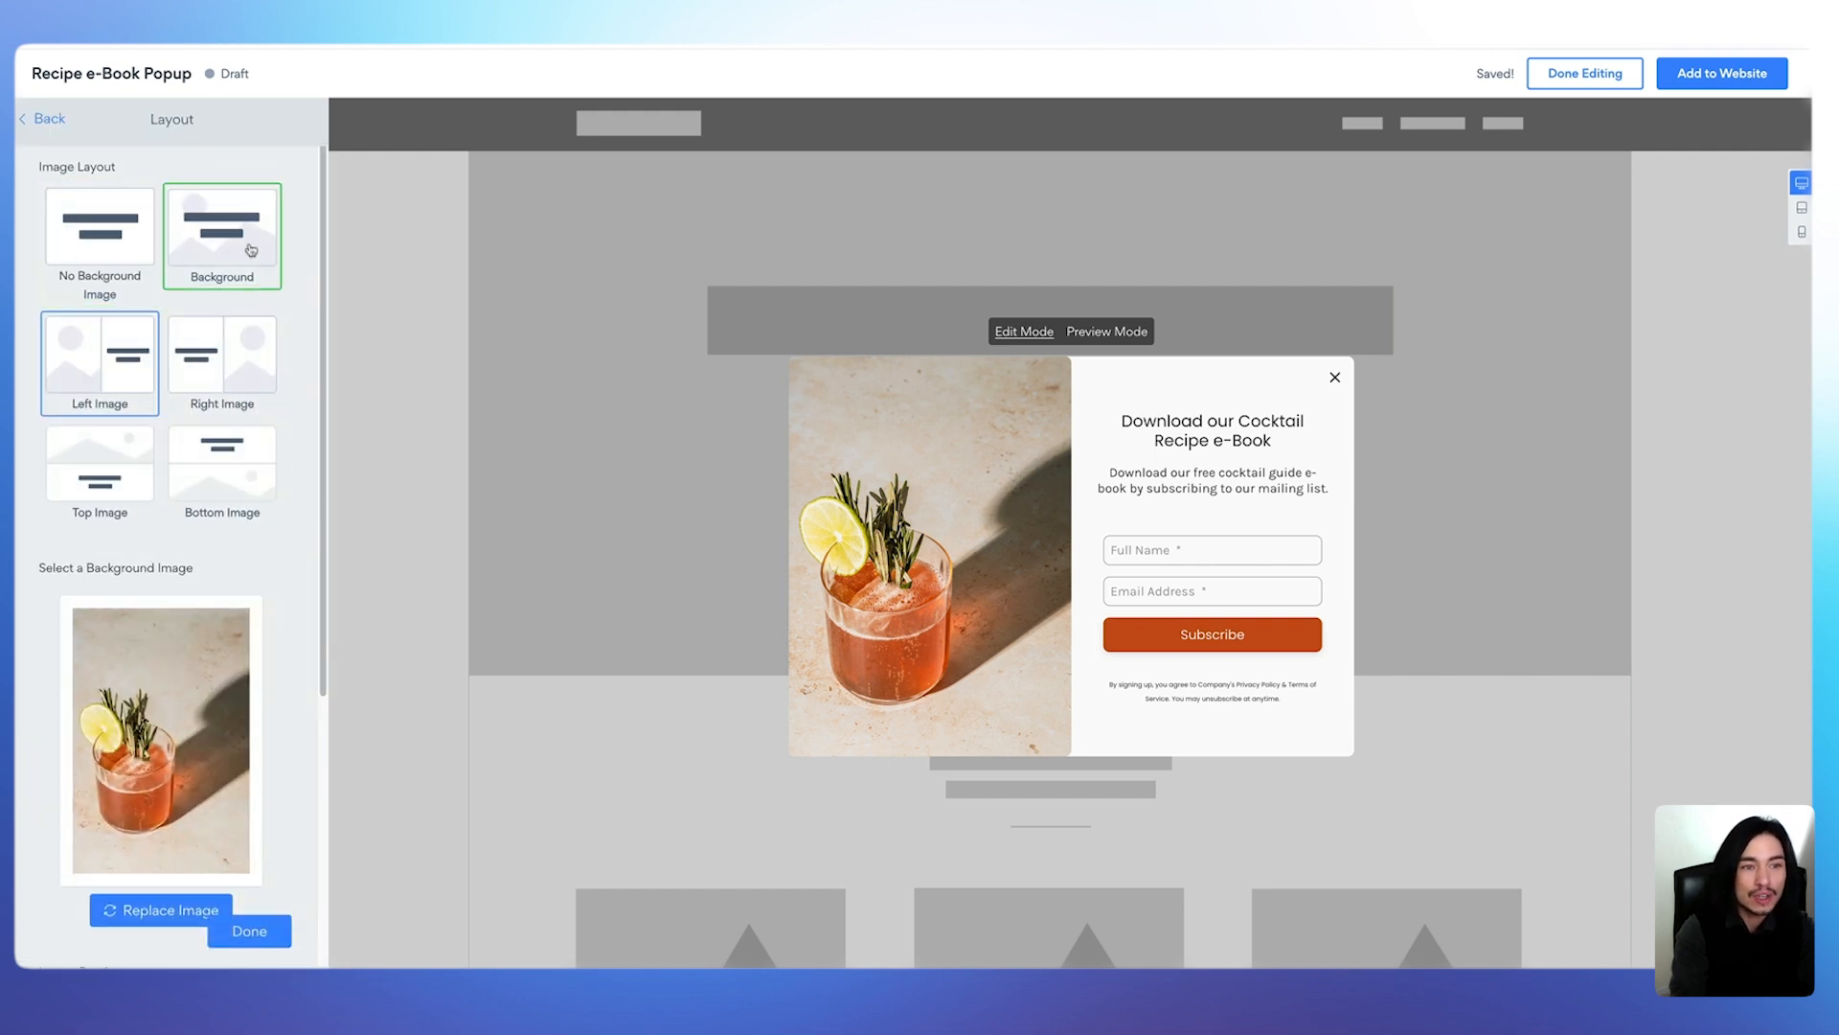
{"action": "left_click", "coordinate": [219, 260]}
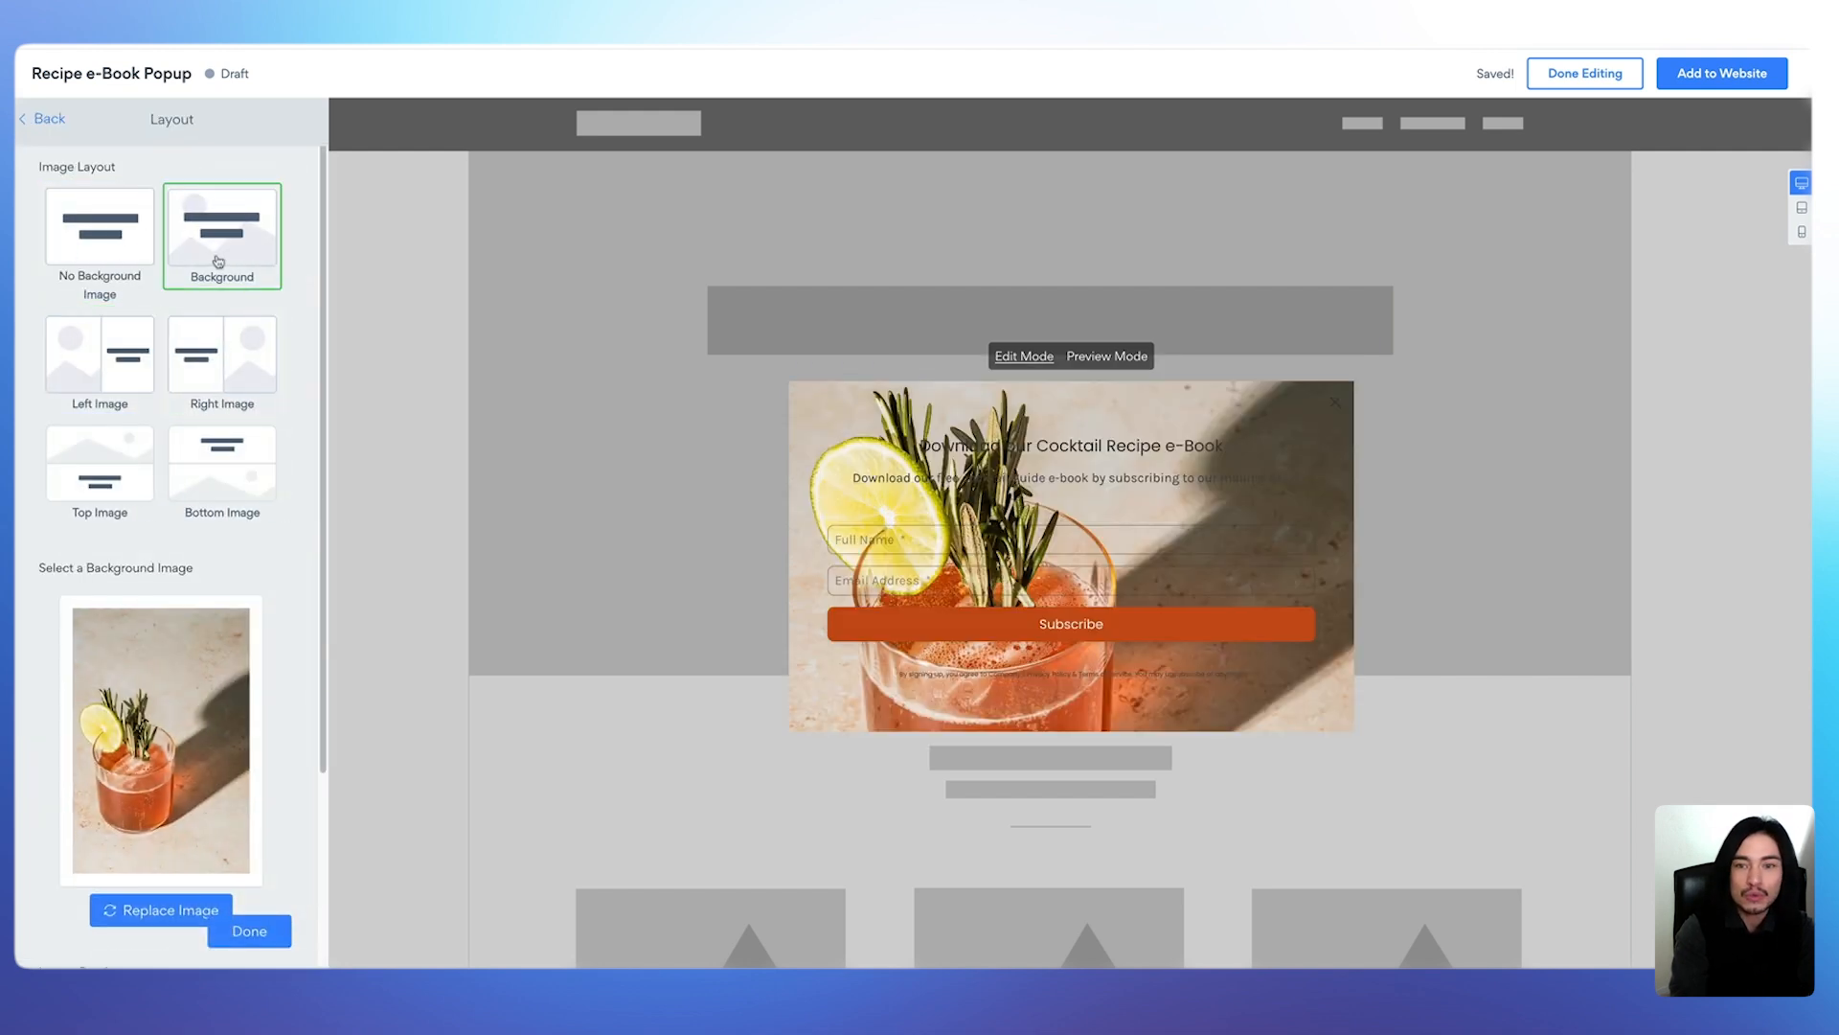
{"action": "left_click", "coordinate": [232, 375]}
{"action": "left_click", "coordinate": [206, 495]}
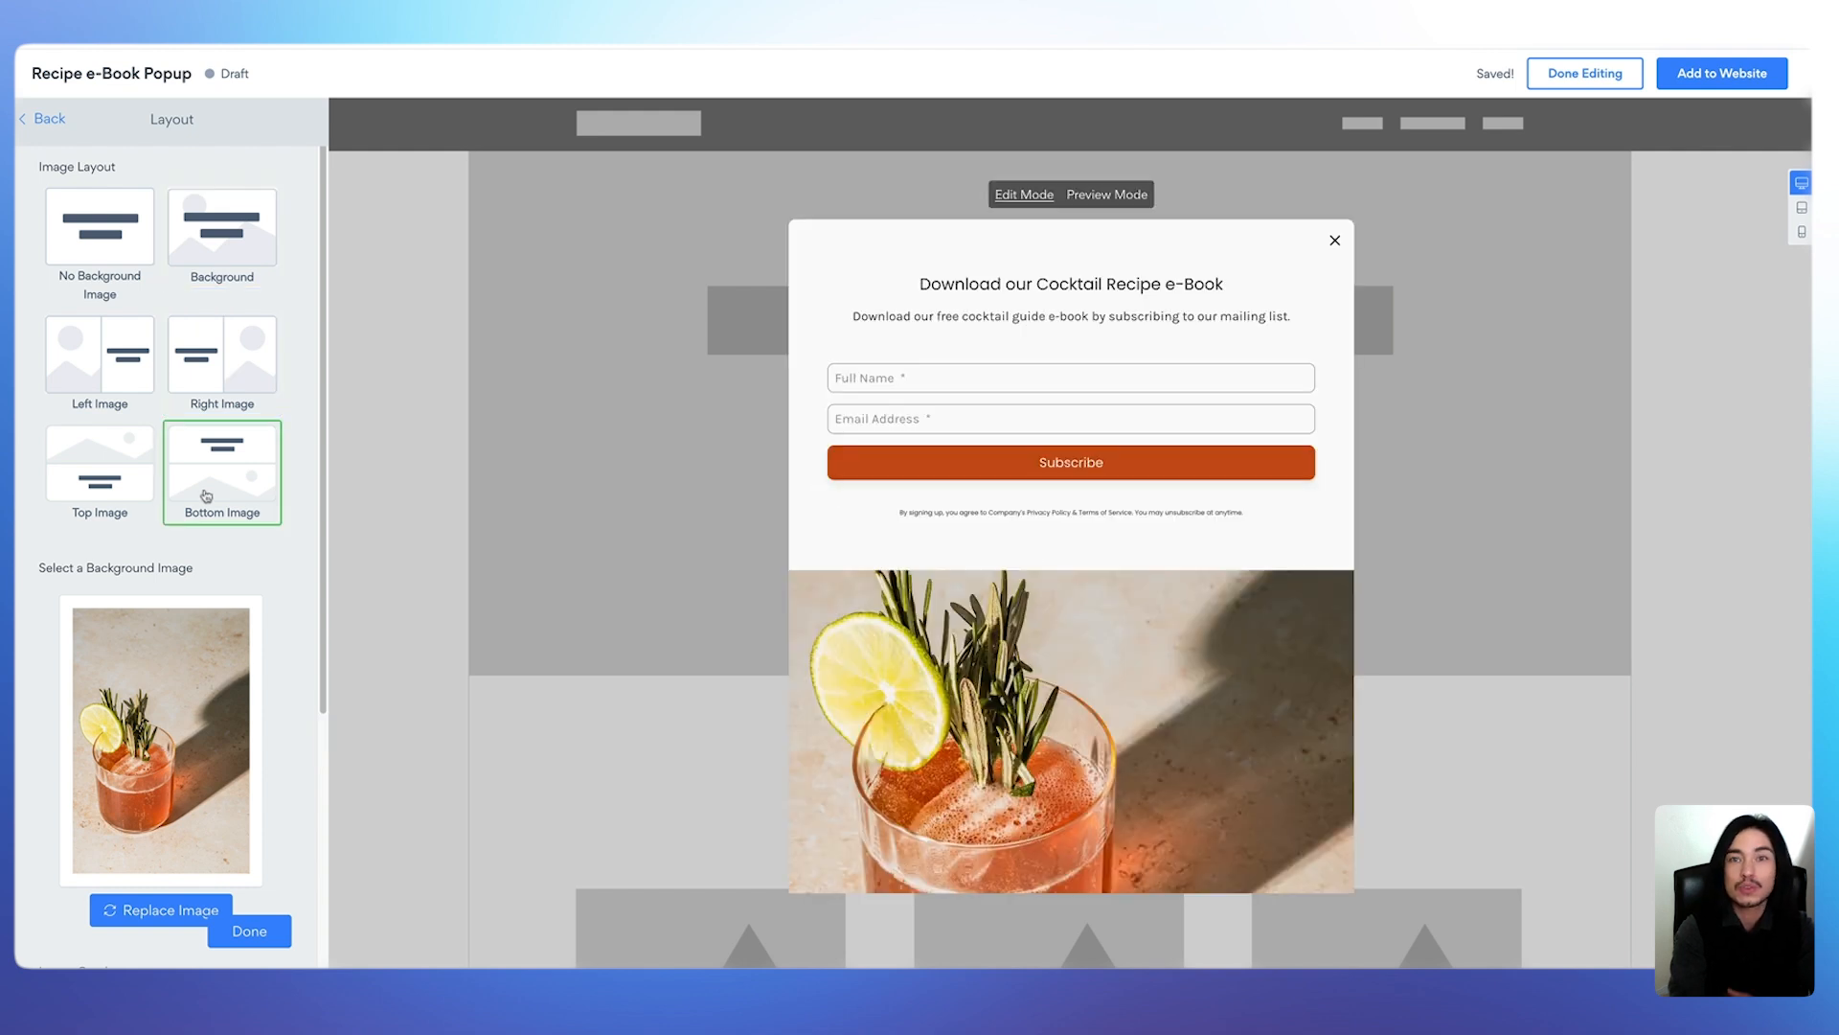
{"action": "left_click", "coordinate": [96, 455]}
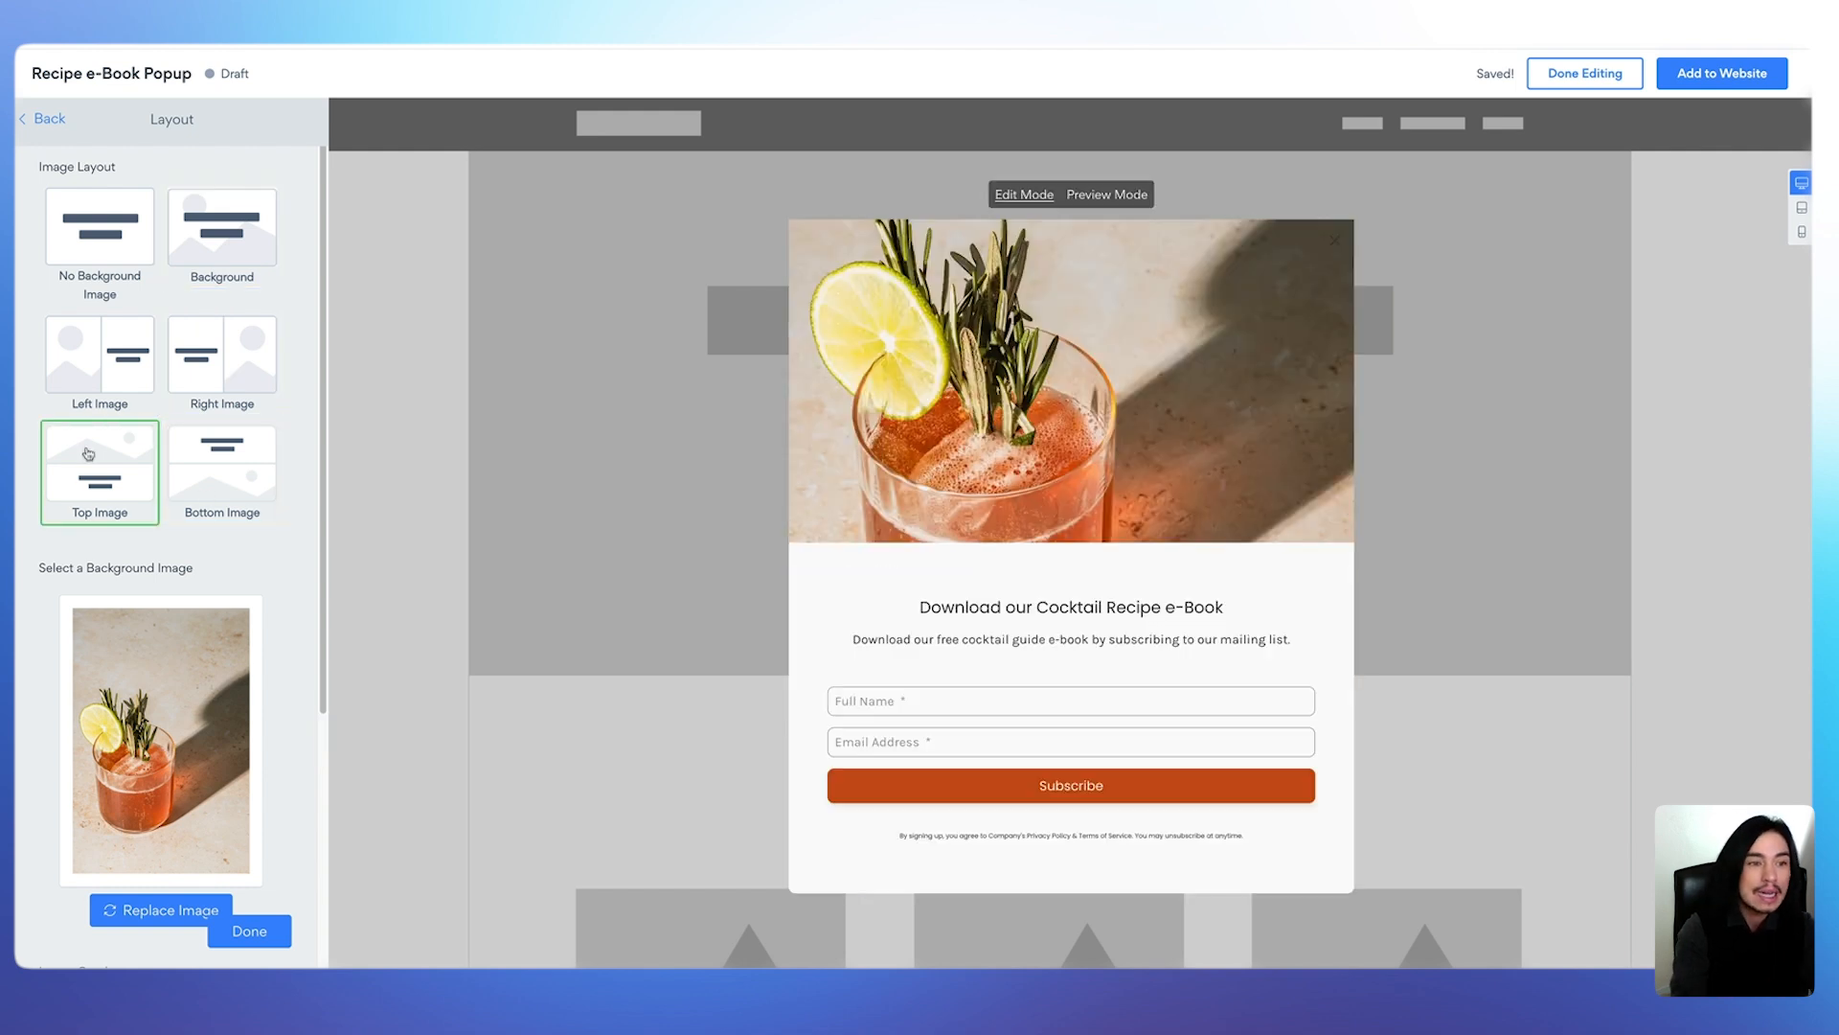
{"action": "left_click", "coordinate": [101, 278]}
{"action": "left_click", "coordinate": [95, 354]}
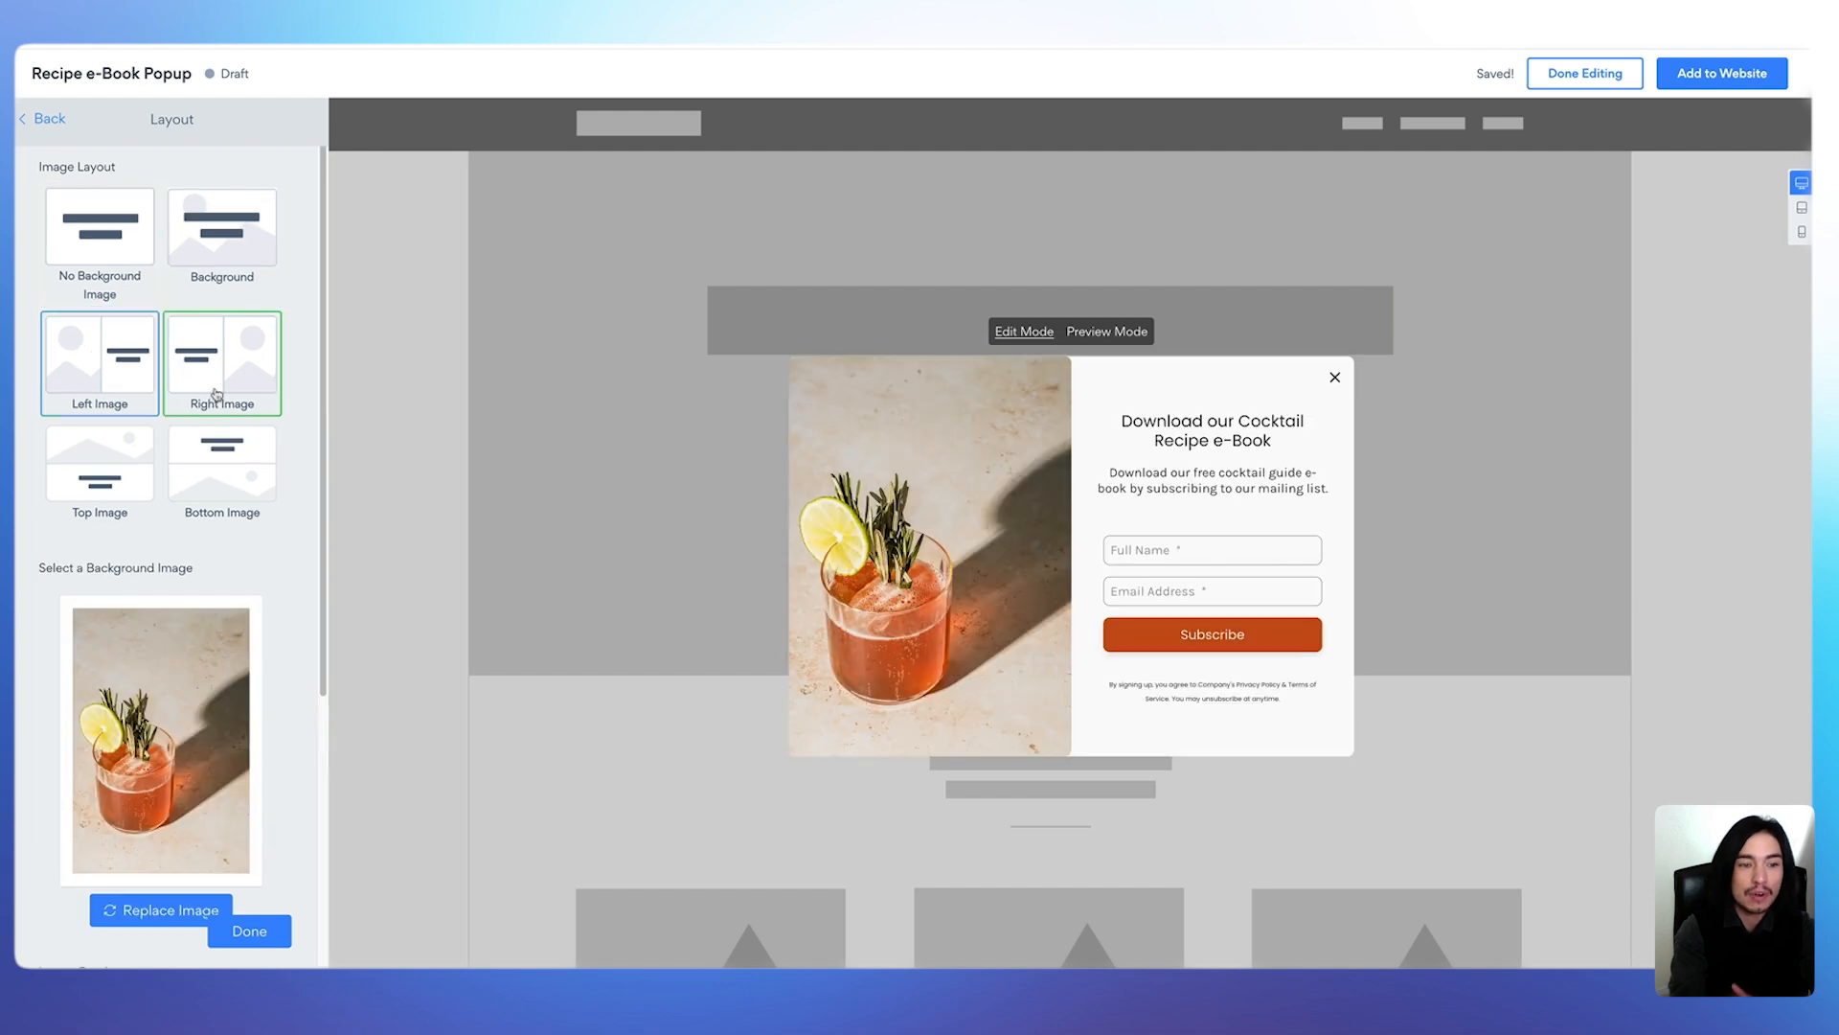
Replace the popup's cocktail image with the stock photo of open books on a white background, found by searching for "book"
{"action": "scroll", "coordinate": [218, 393], "scroll_direction": "down", "scroll_amount": 4}
{"action": "scroll", "coordinate": [178, 291], "scroll_direction": "down", "scroll_amount": 2}
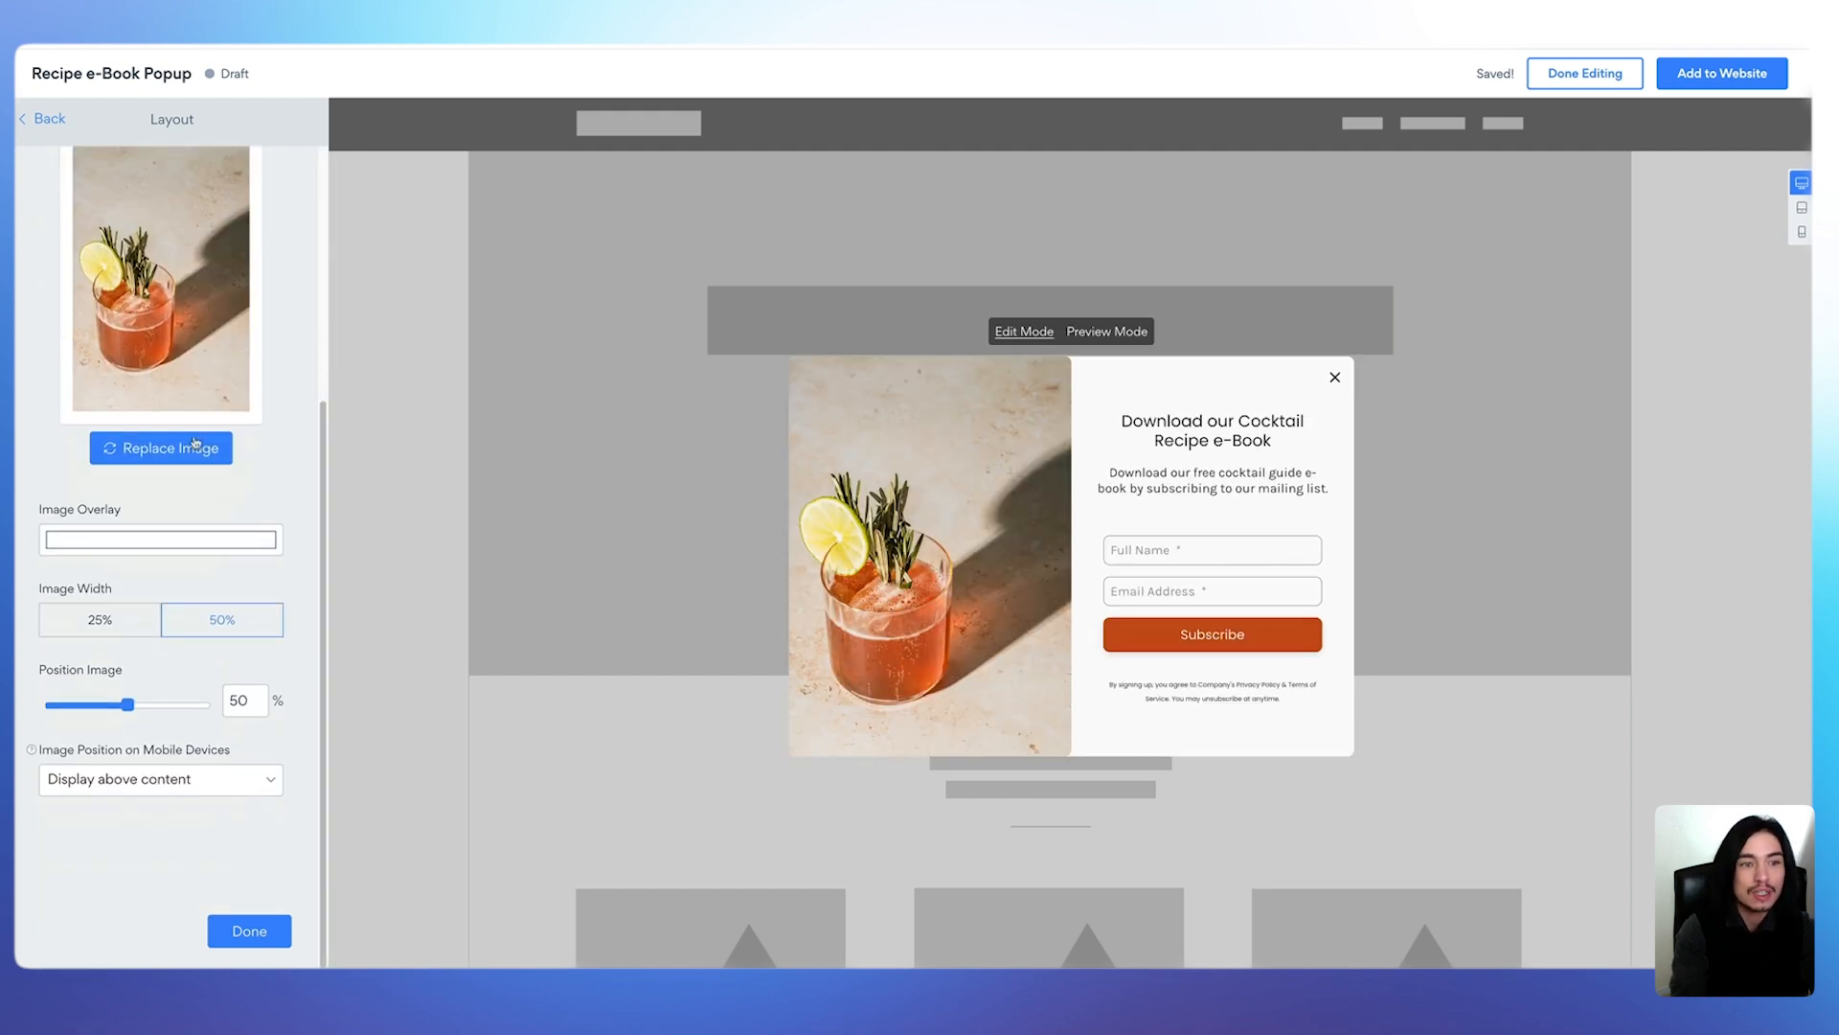
{"action": "left_click", "coordinate": [159, 454]}
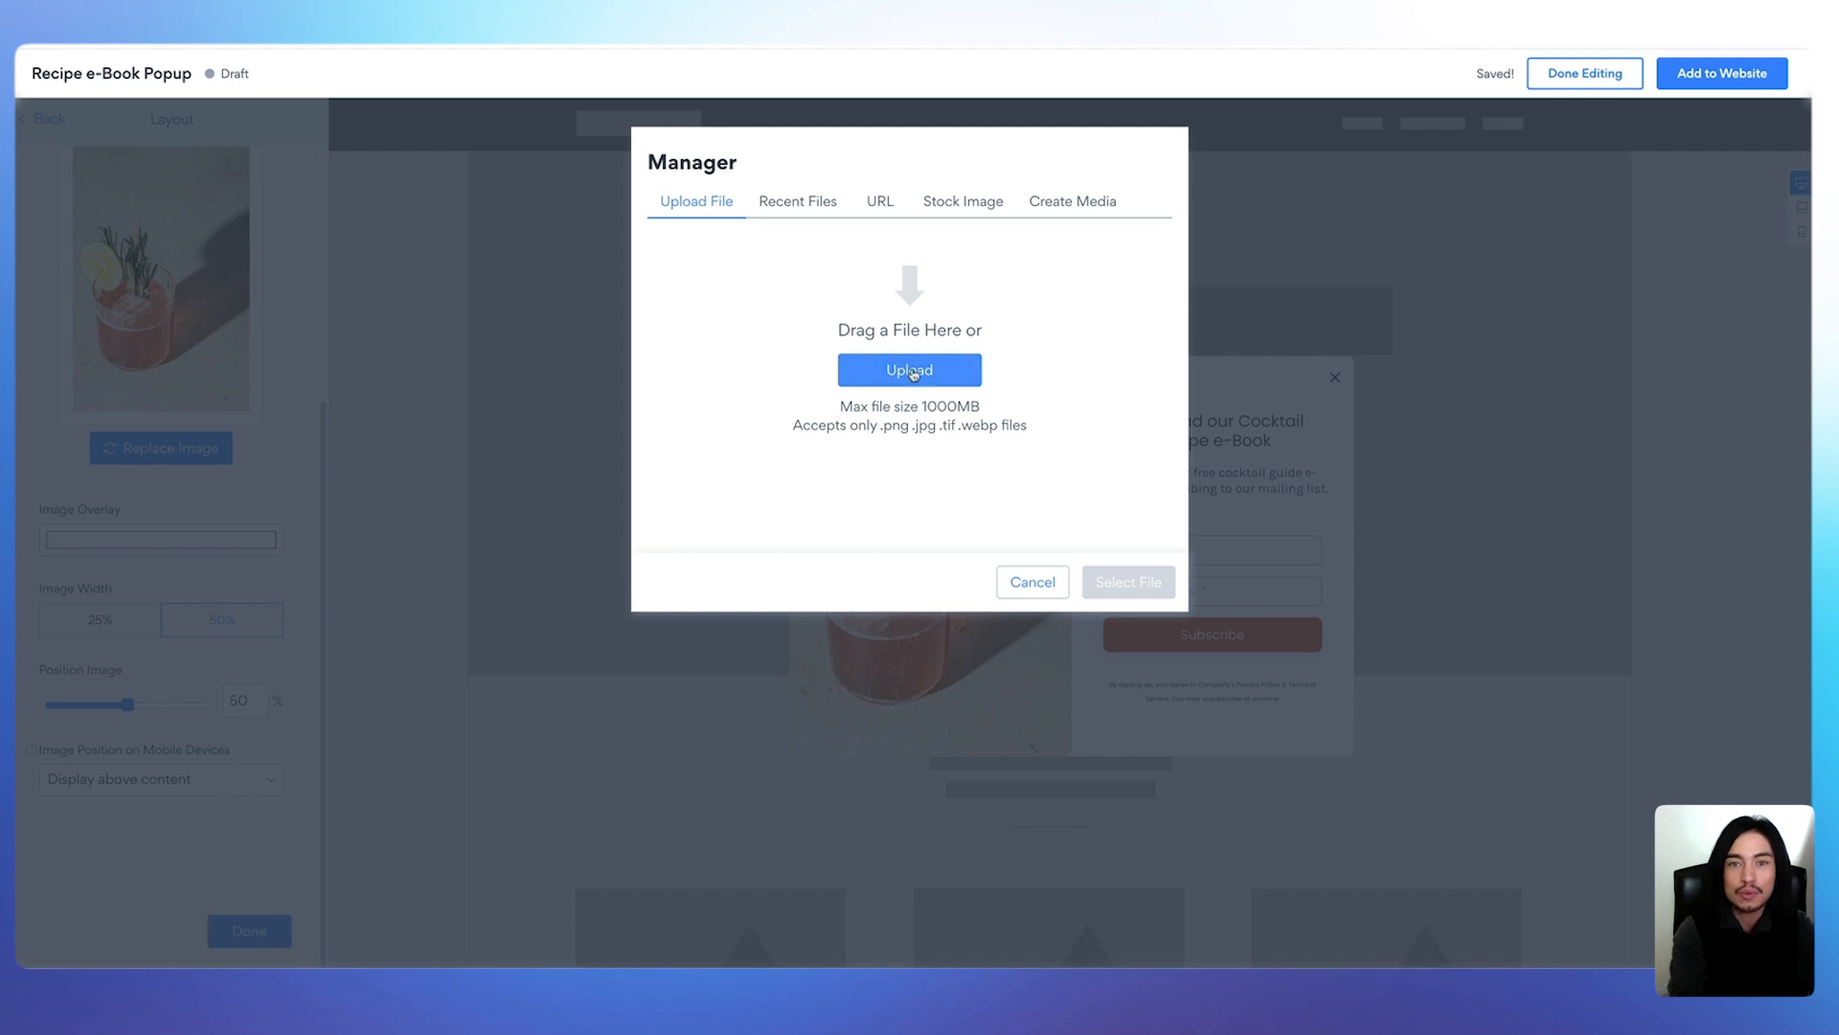
{"action": "left_click", "coordinate": [880, 201]}
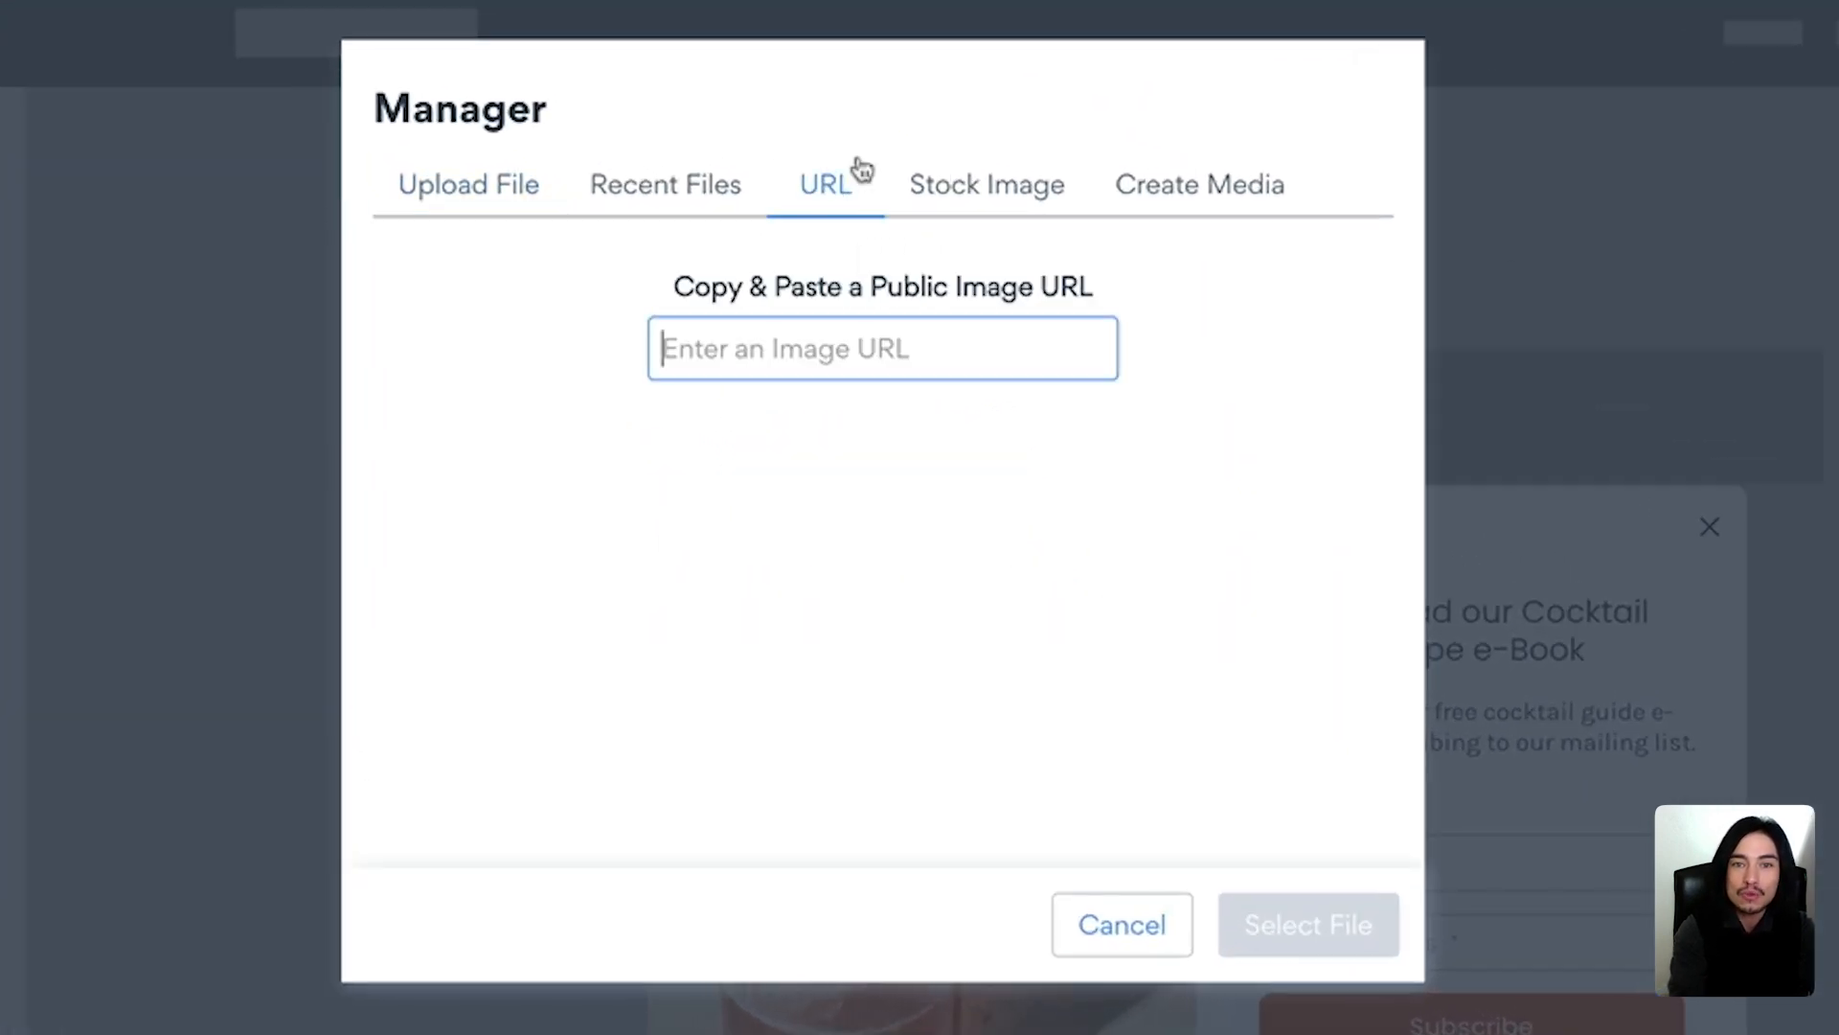
{"action": "left_click", "coordinate": [1010, 187]}
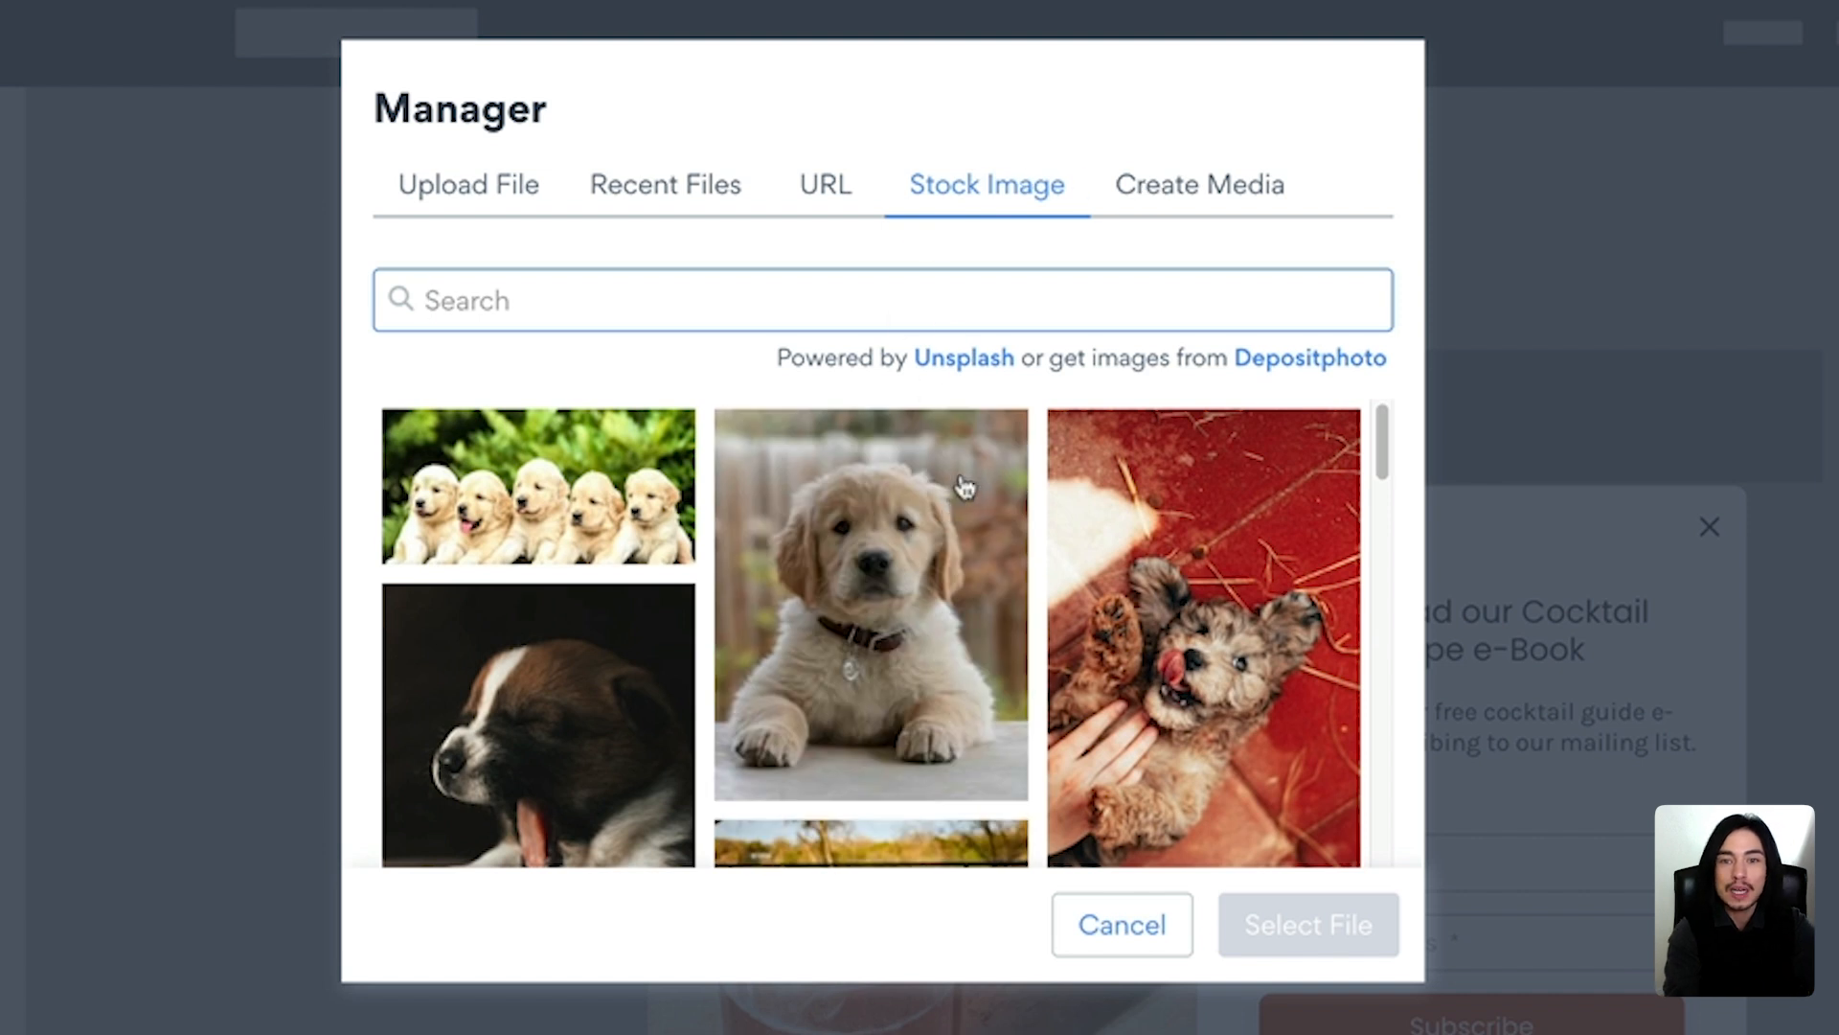
{"action": "scroll", "coordinate": [898, 497], "scroll_direction": "down", "scroll_amount": 15}
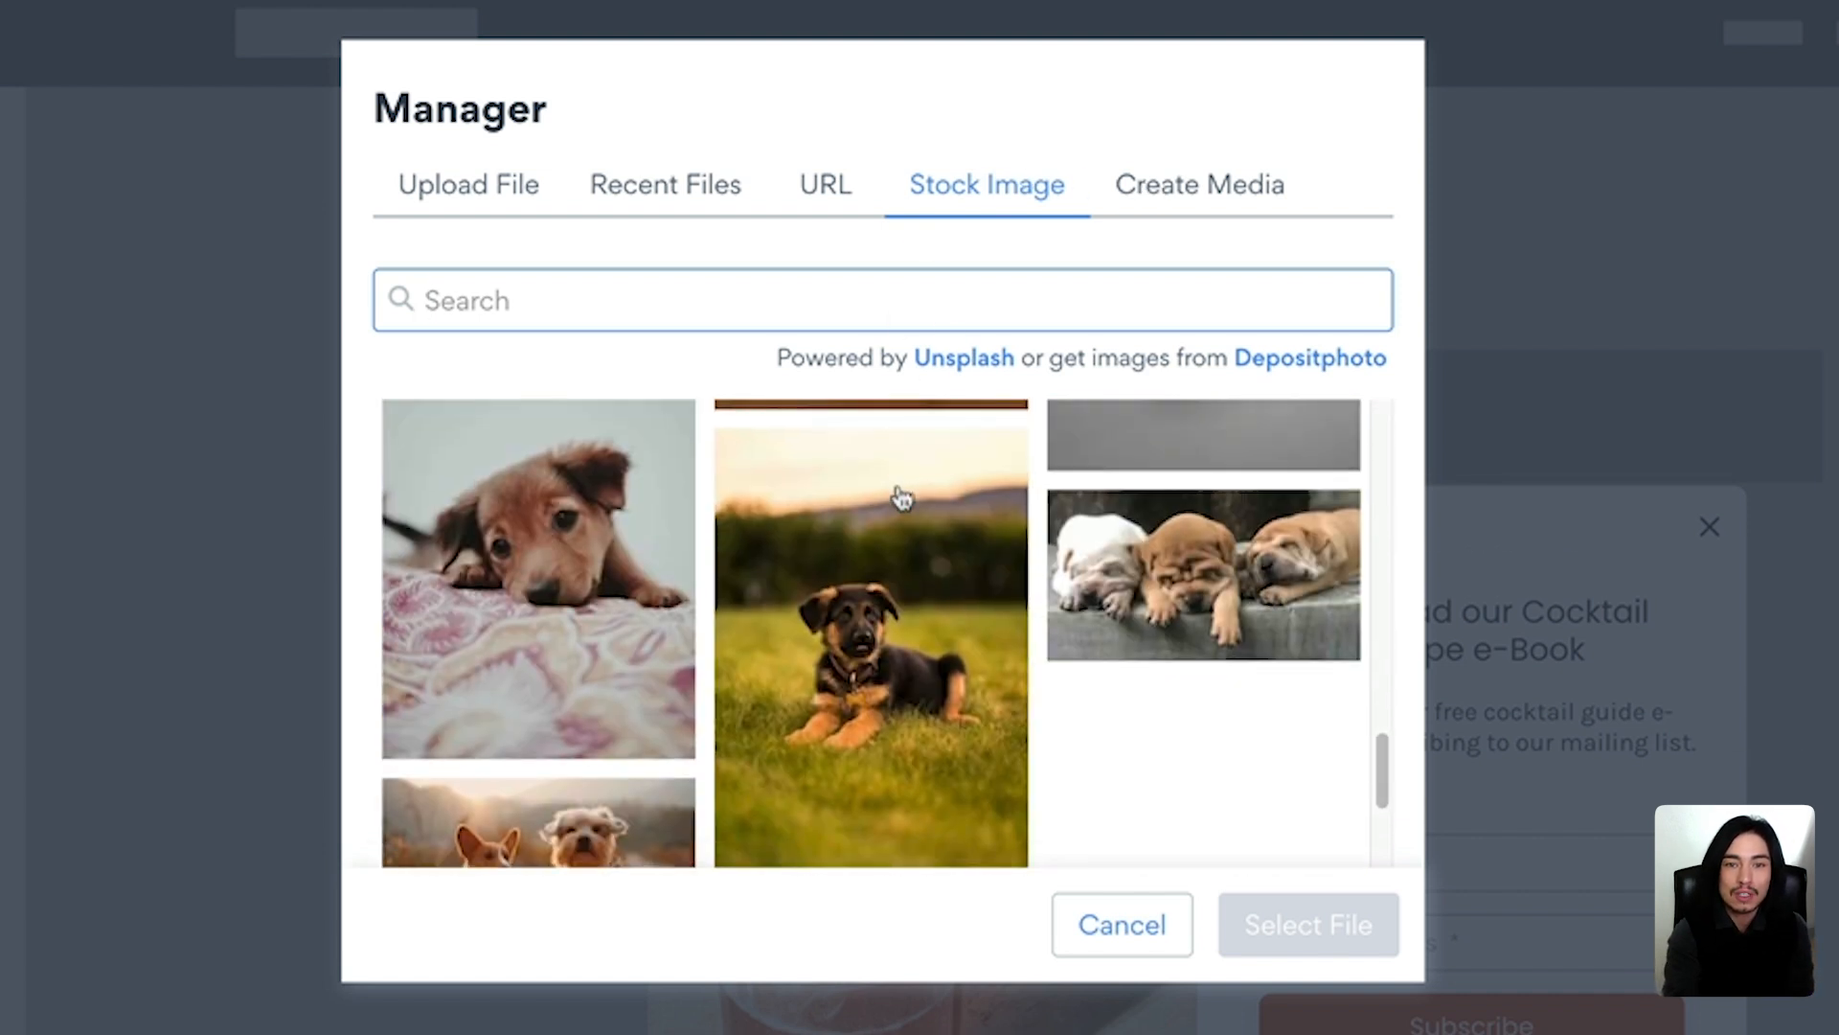
{"action": "scroll", "coordinate": [900, 498], "scroll_direction": "up", "scroll_amount": 5}
{"action": "type", "text": "book"}
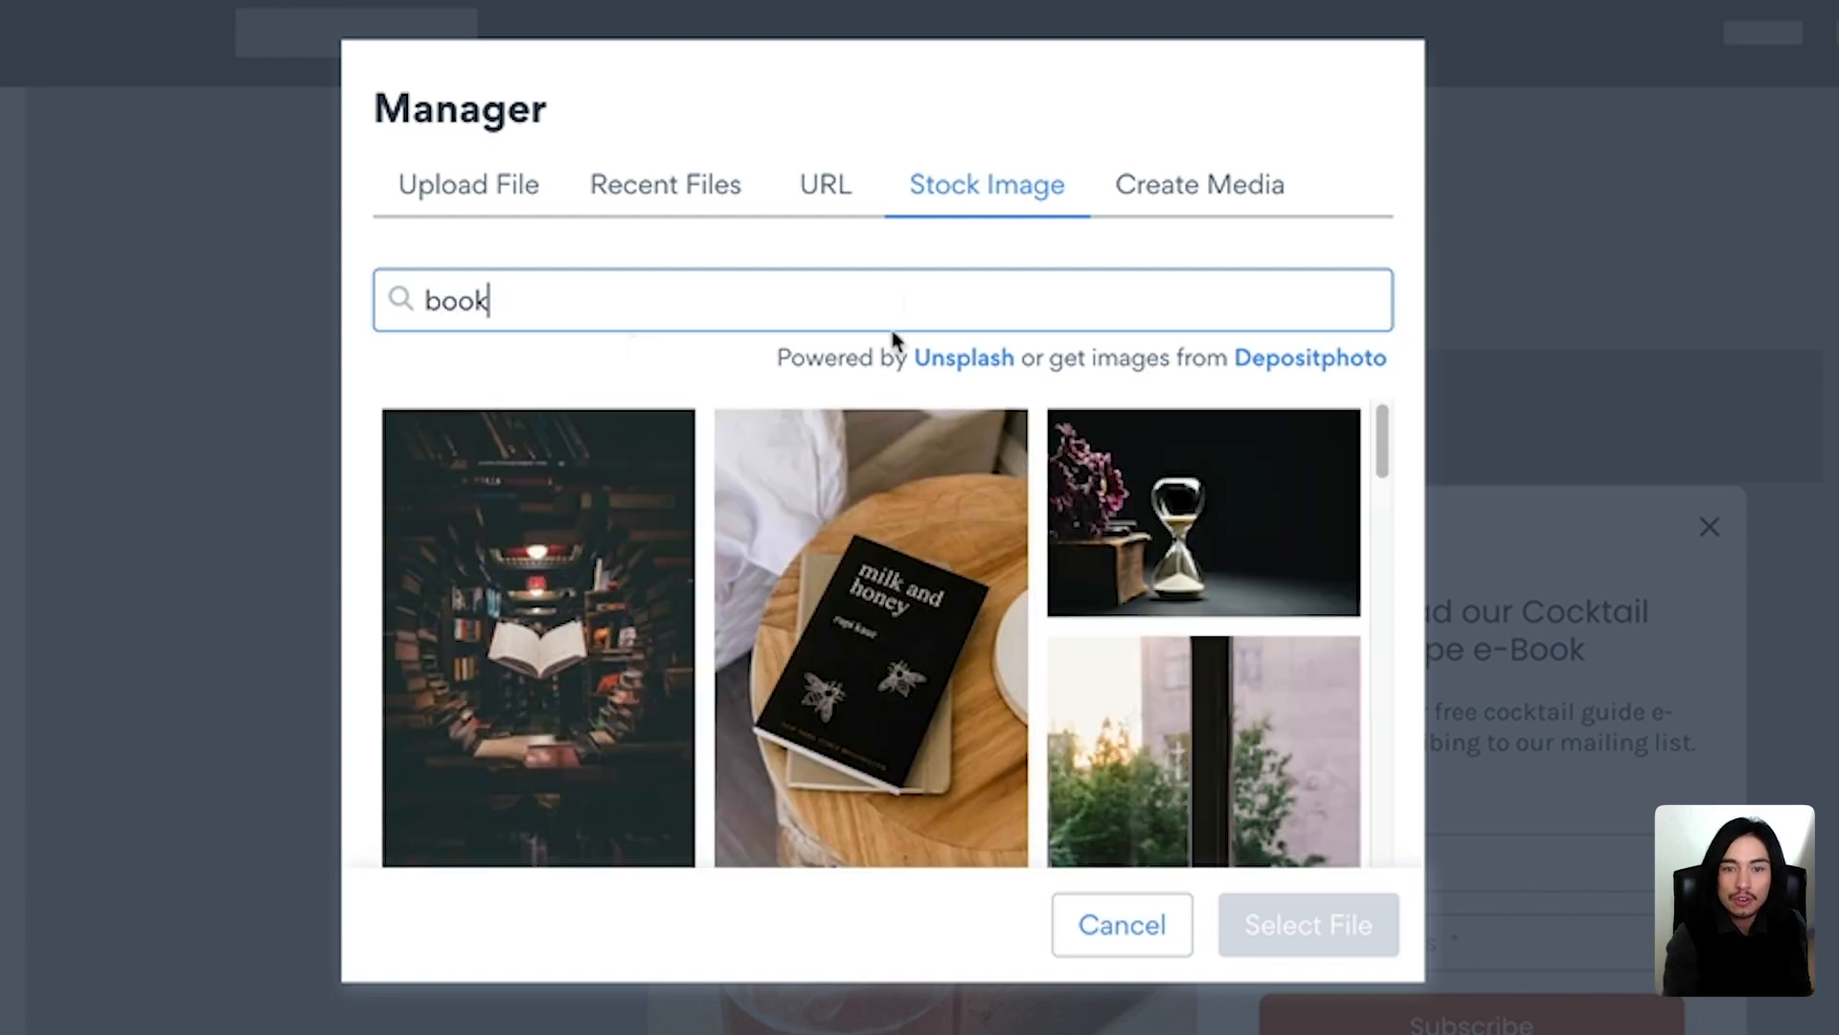
{"action": "scroll", "coordinate": [924, 469], "scroll_direction": "down", "scroll_amount": 3}
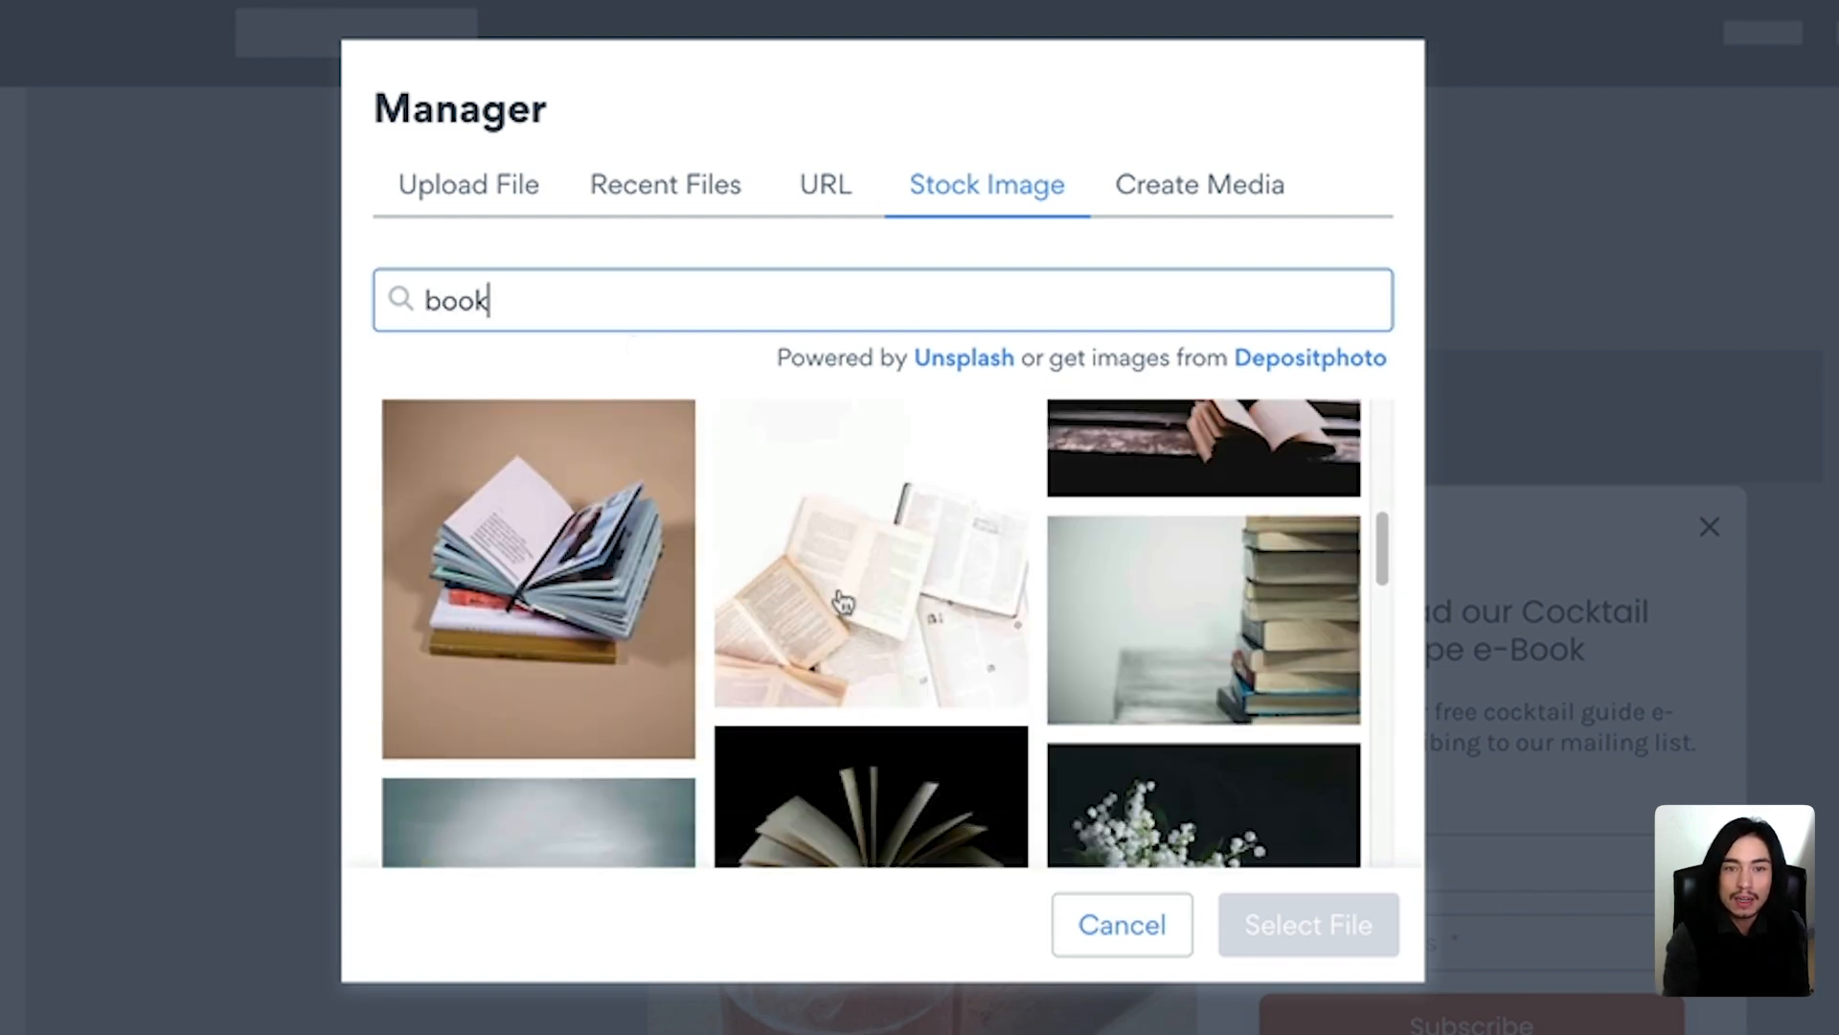
{"action": "left_click", "coordinate": [861, 558]}
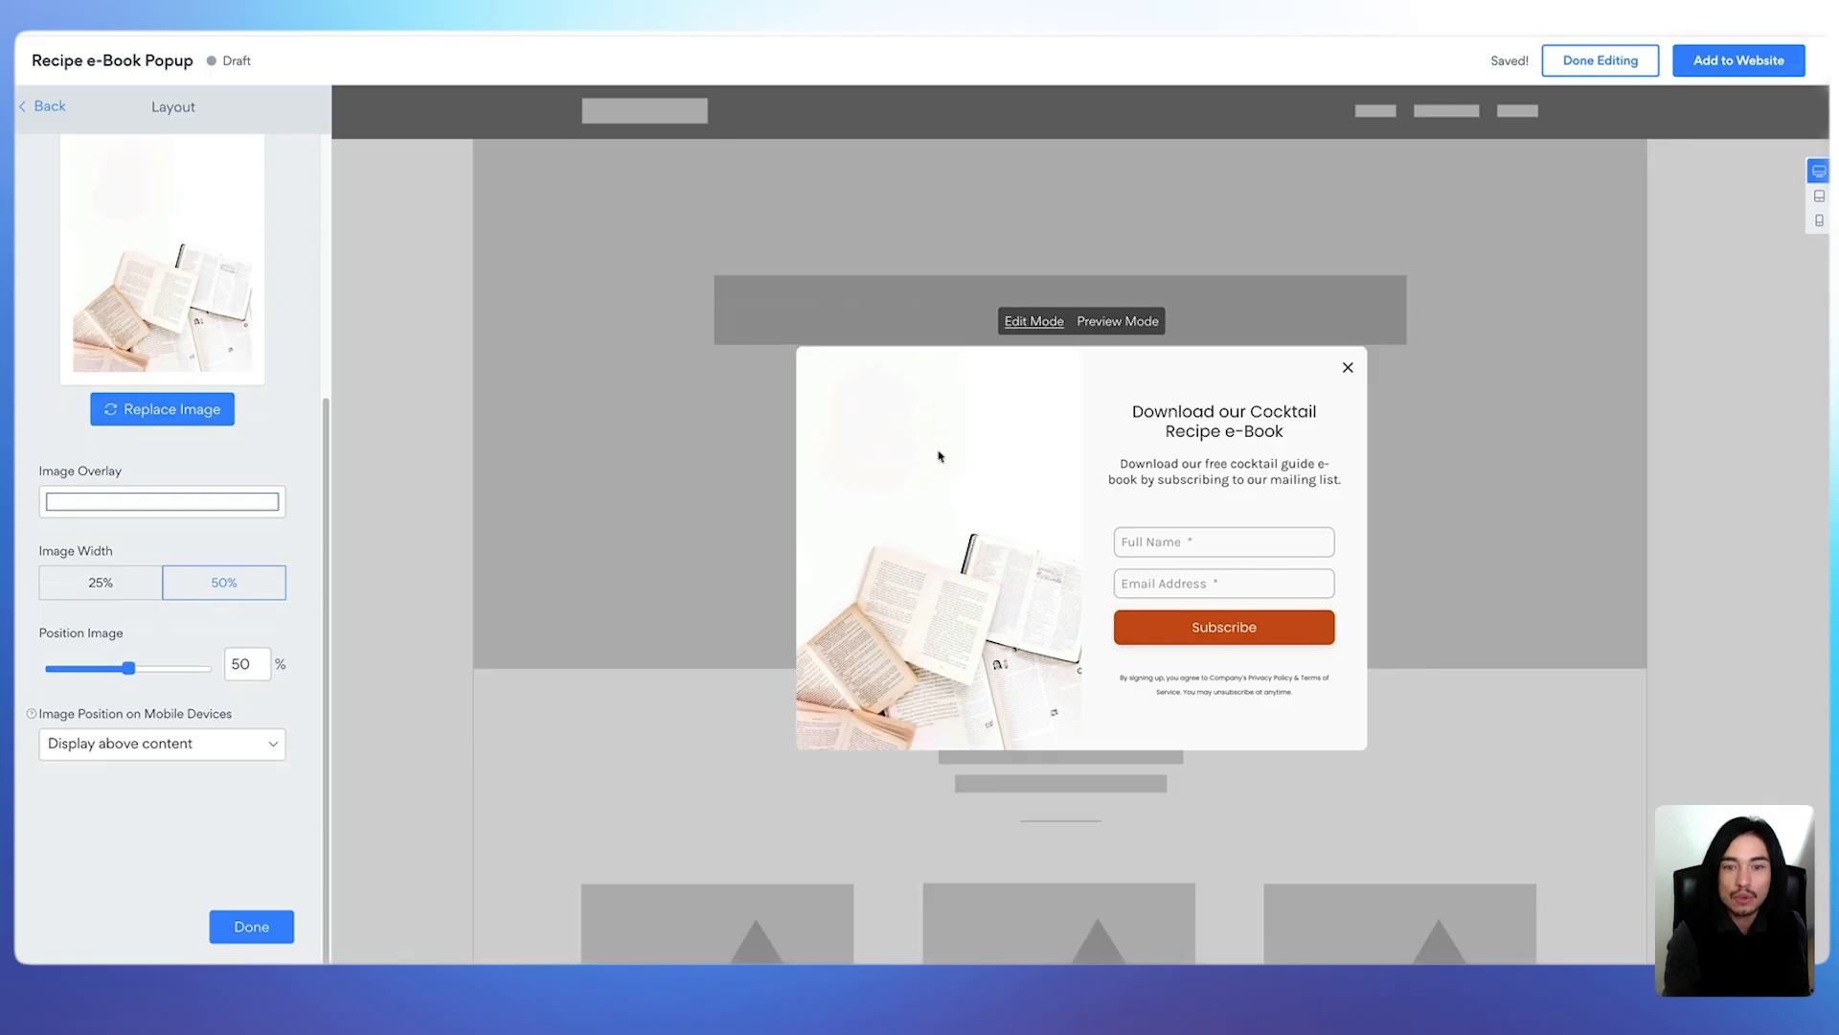
{"action": "left_click", "coordinate": [259, 921]}
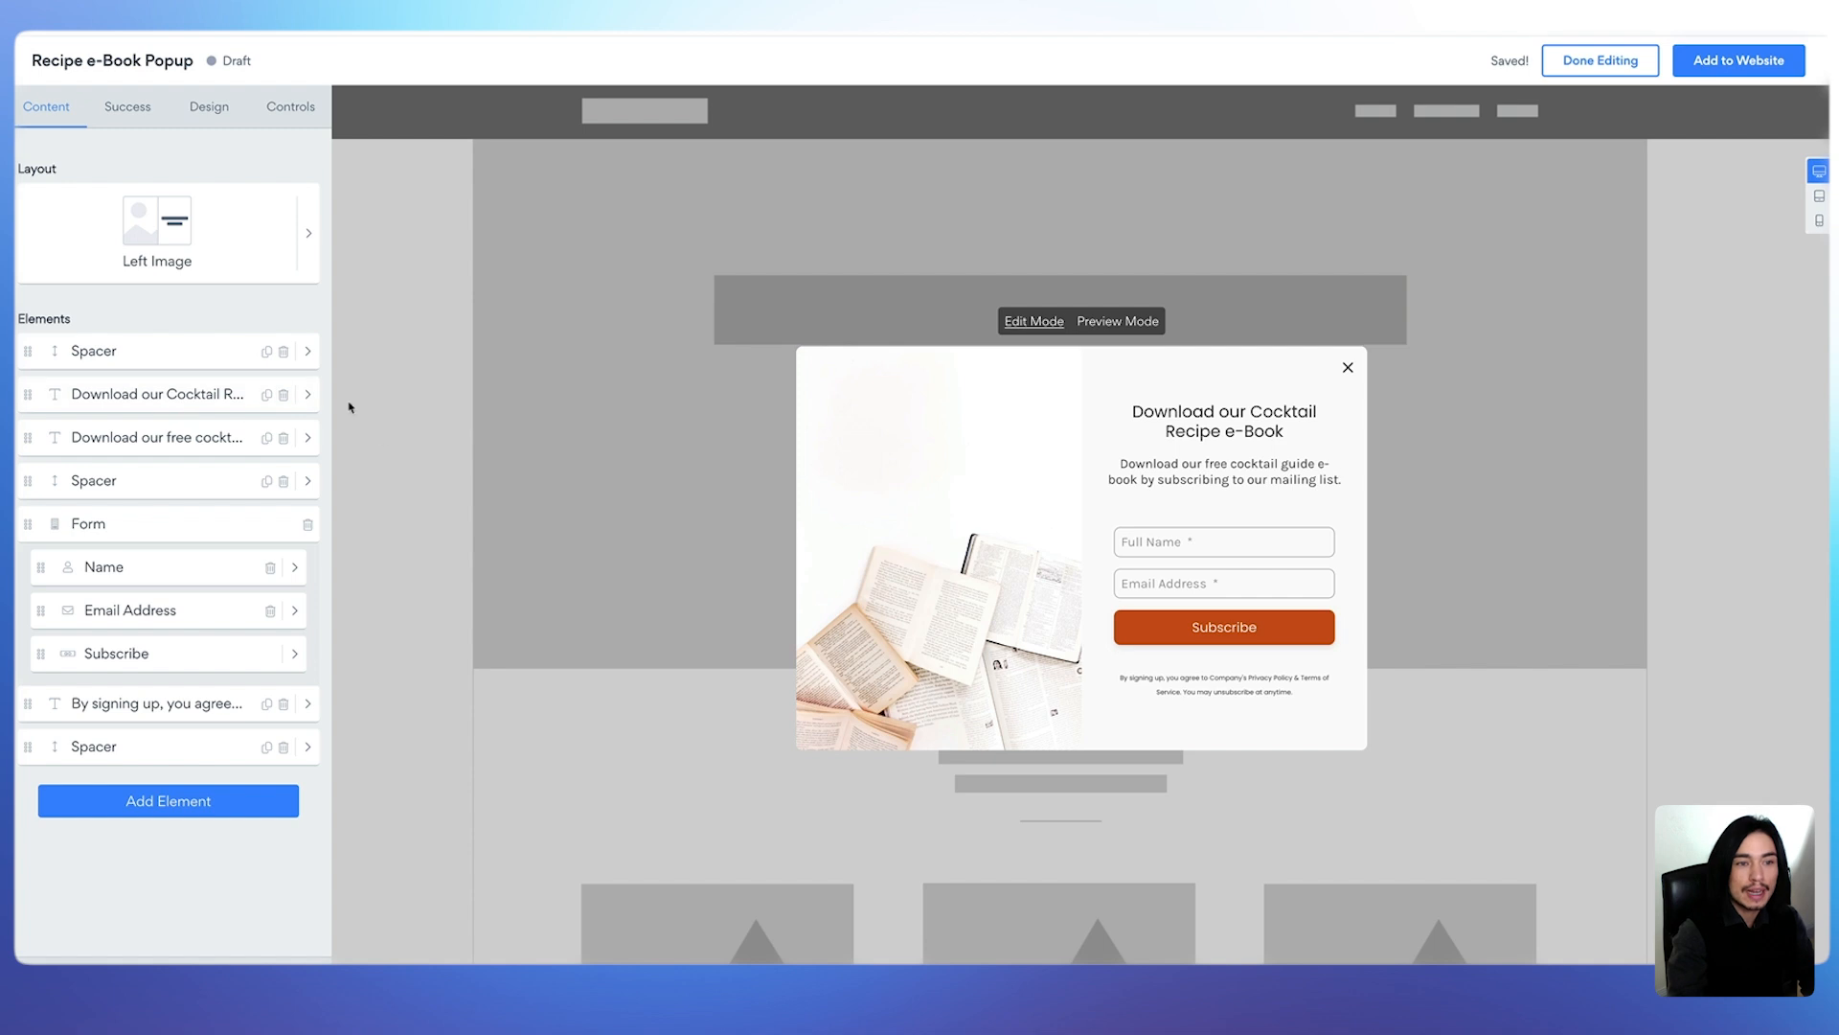
Replace the popup's heading text with "Télécharge notre ebook"
{"action": "left_click", "coordinate": [178, 389]}
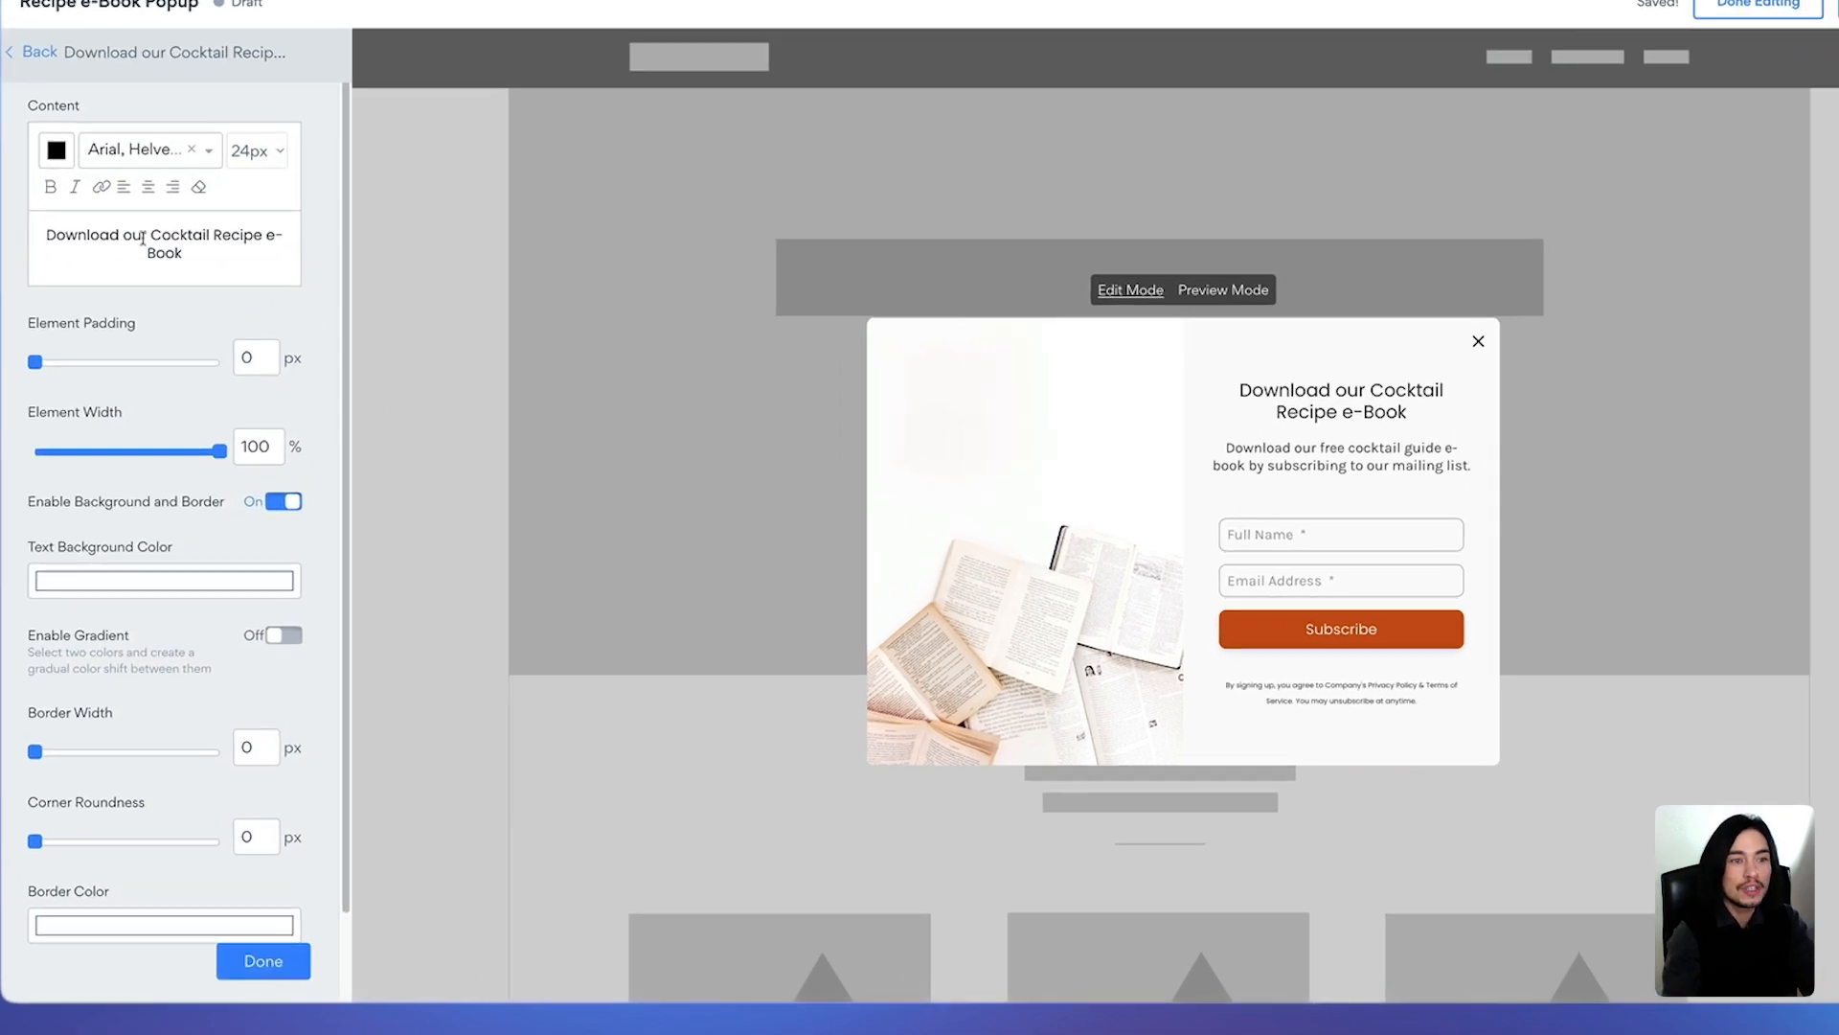
{"action": "triple_click", "coordinate": [142, 274]}
{"action": "type", "text": "Télécha"}
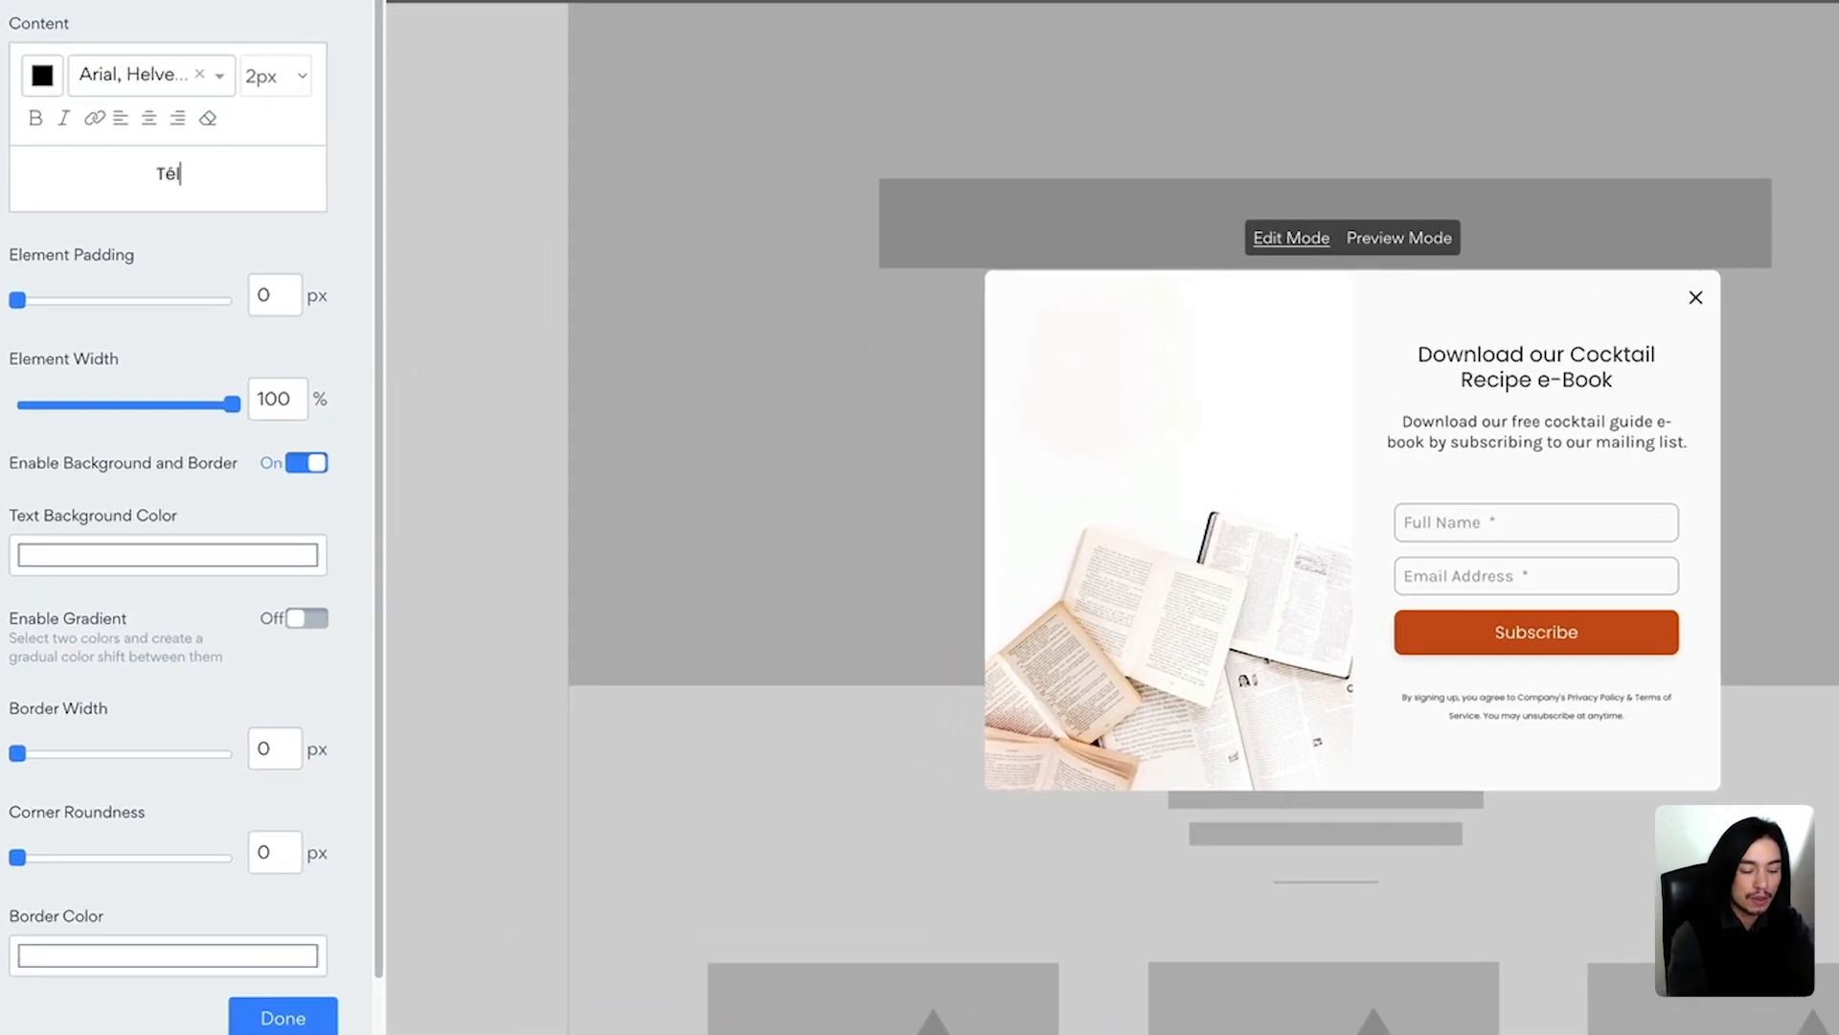
{"action": "key", "text": "BackSpace"}
{"action": "key", "text": "BackSpace"}
{"action": "key", "text": "BackSpace"}
{"action": "key", "text": "BackSpace"}
{"action": "type", "text": "é"}
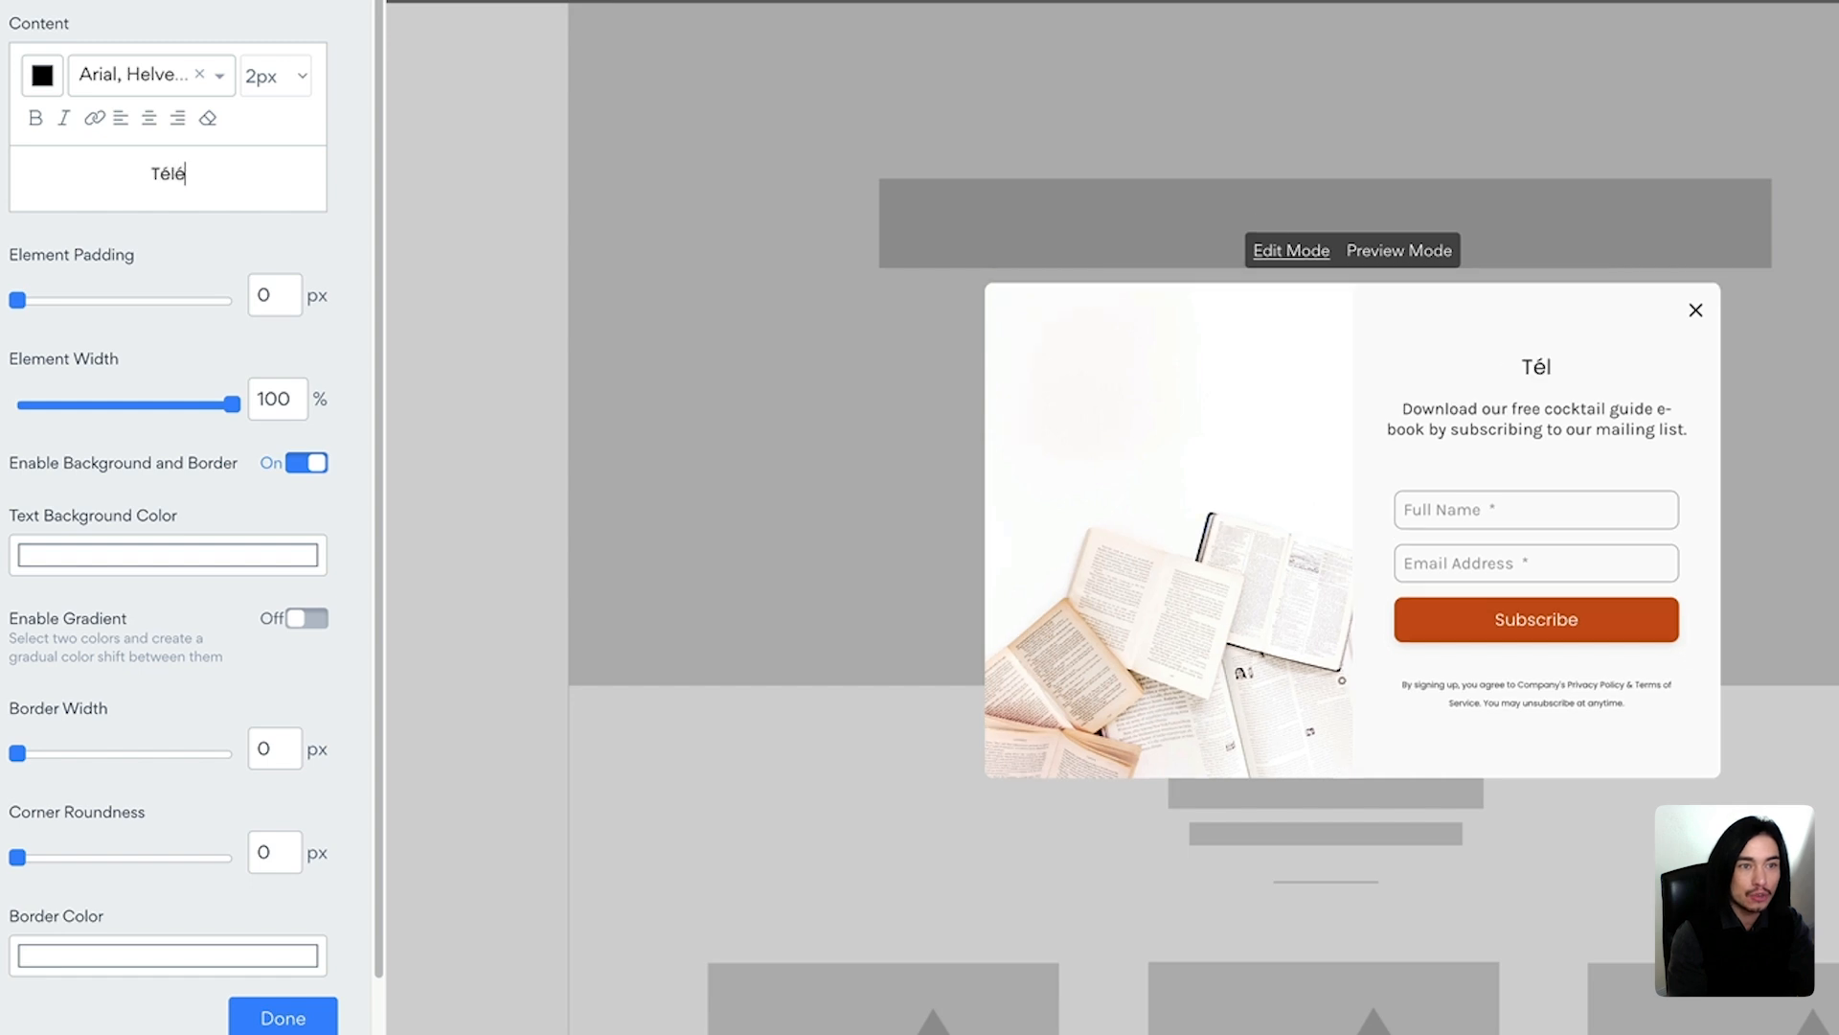
{"action": "type", "text": "charge notre ebook"}
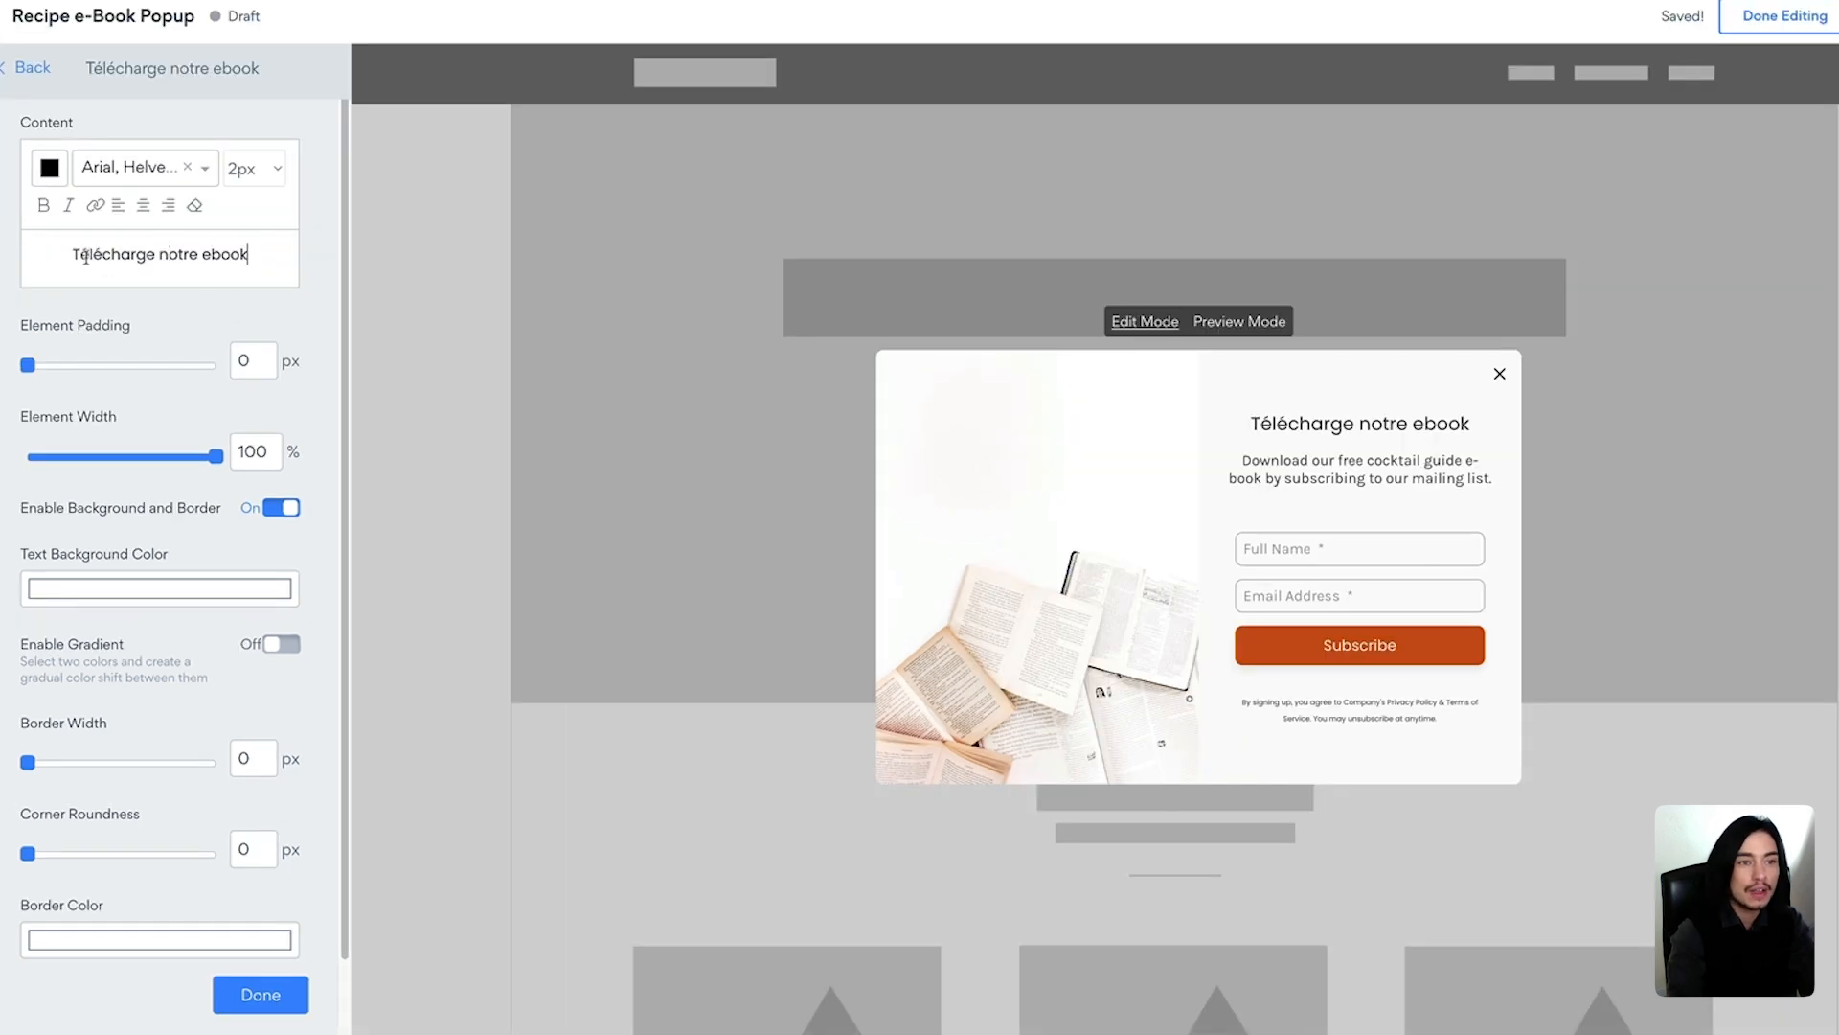
{"action": "double_click", "coordinate": [86, 257]}
{"action": "left_click", "coordinate": [307, 337]}
{"action": "scroll", "coordinate": [306, 345], "scroll_direction": "down", "scroll_amount": 2}
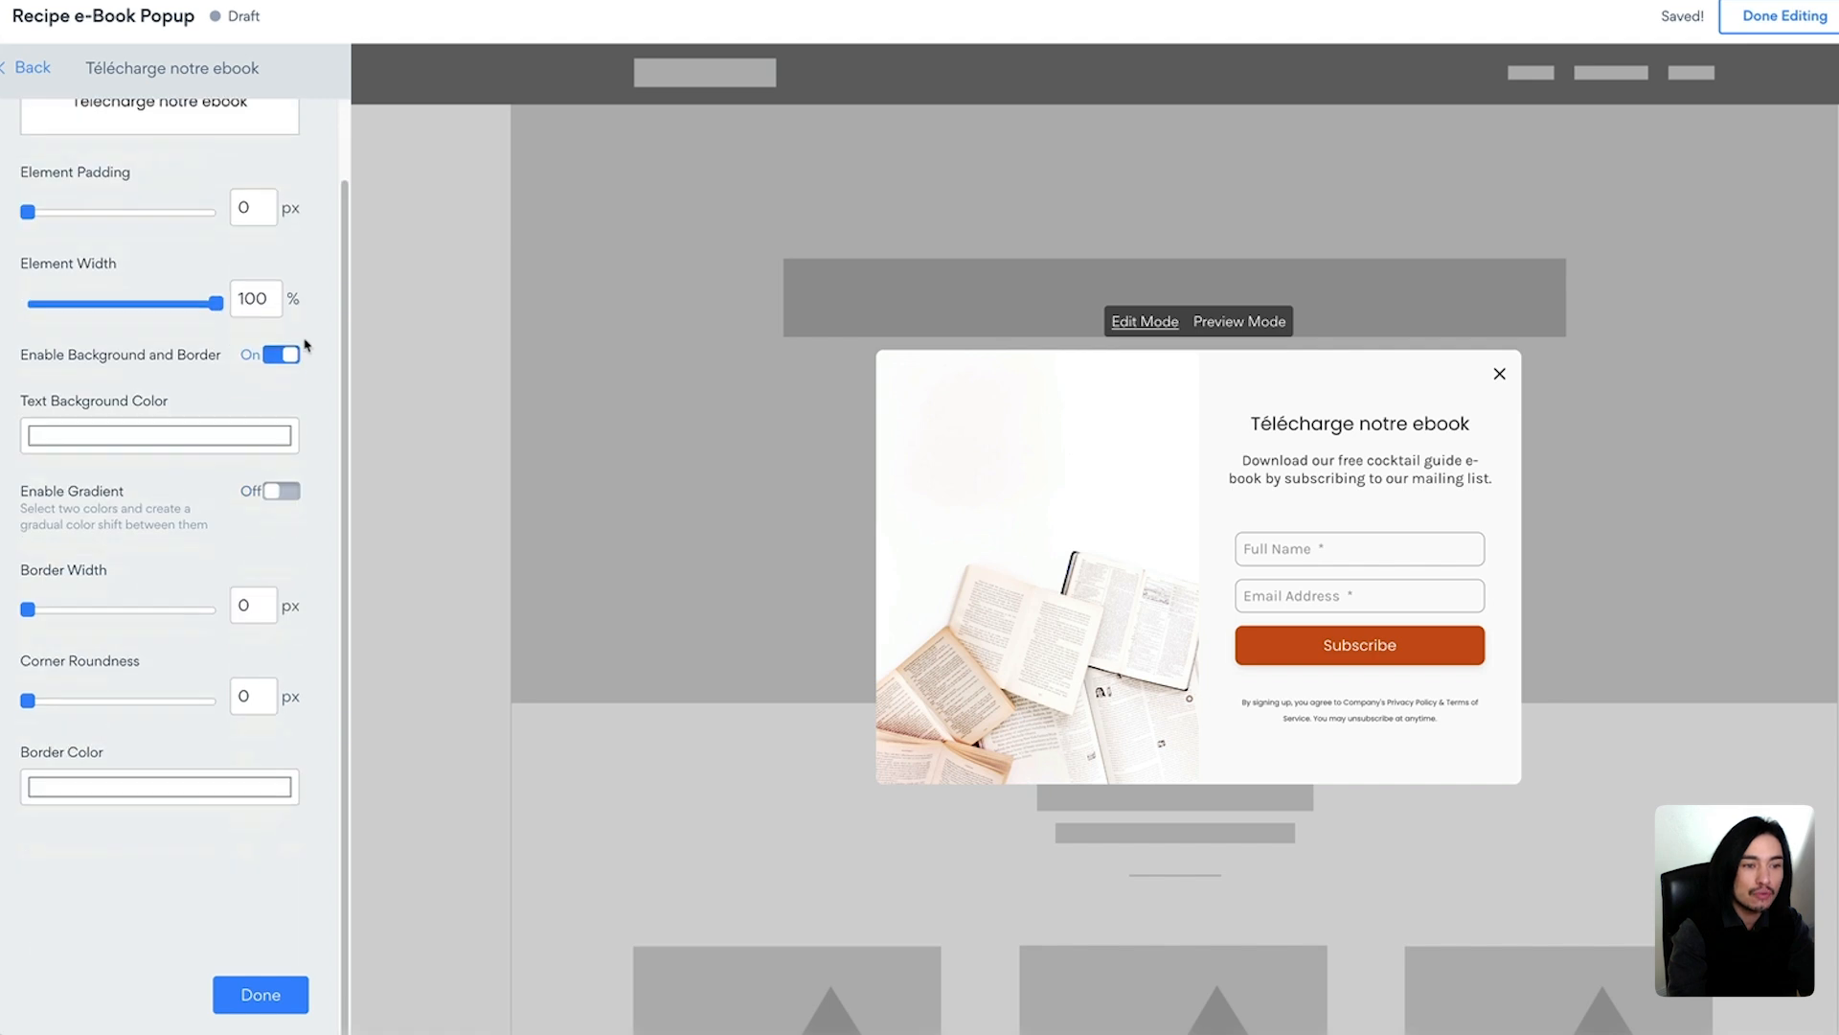
{"action": "scroll", "coordinate": [287, 369], "scroll_direction": "up", "scroll_amount": 1}
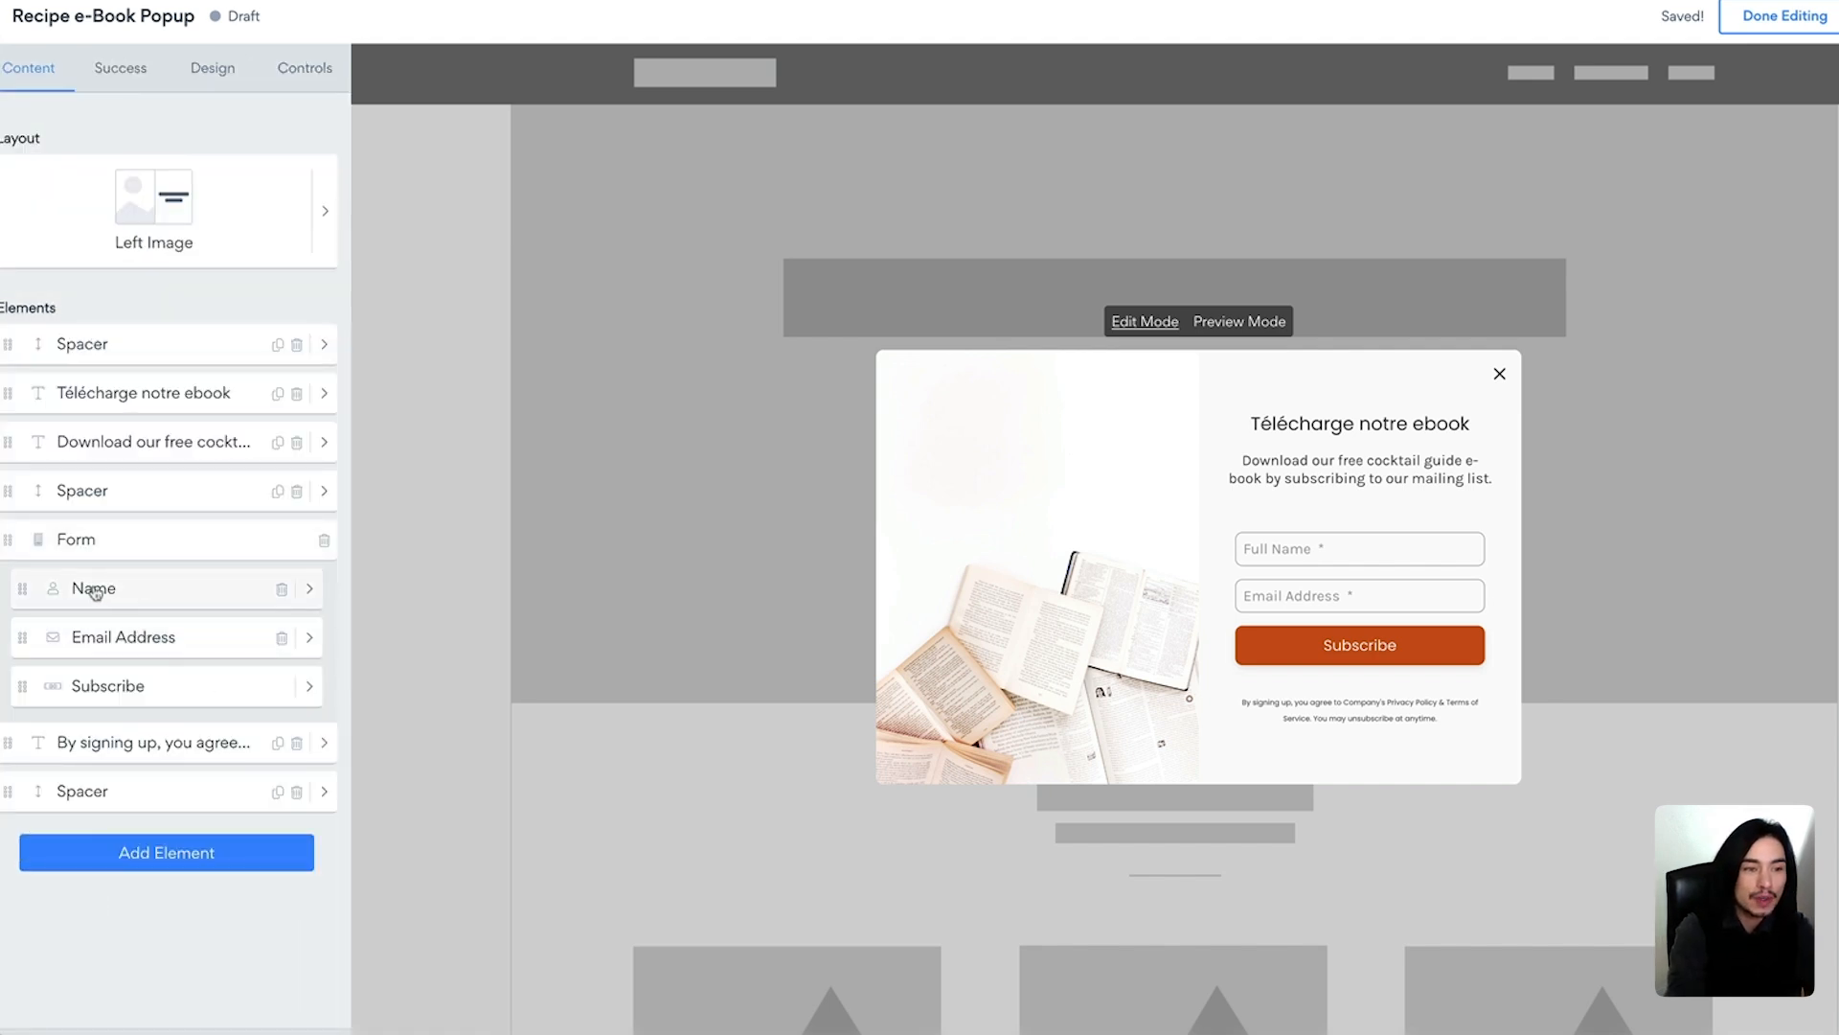
Change the label of the form's name field to "Nom"
{"action": "left_click", "coordinate": [145, 595]}
{"action": "left_click_drag", "start_coordinate": [29, 264], "coordinate": [57, 252]}
{"action": "key", "text": "ctrl+a"}
{"action": "type", "text": "No"}
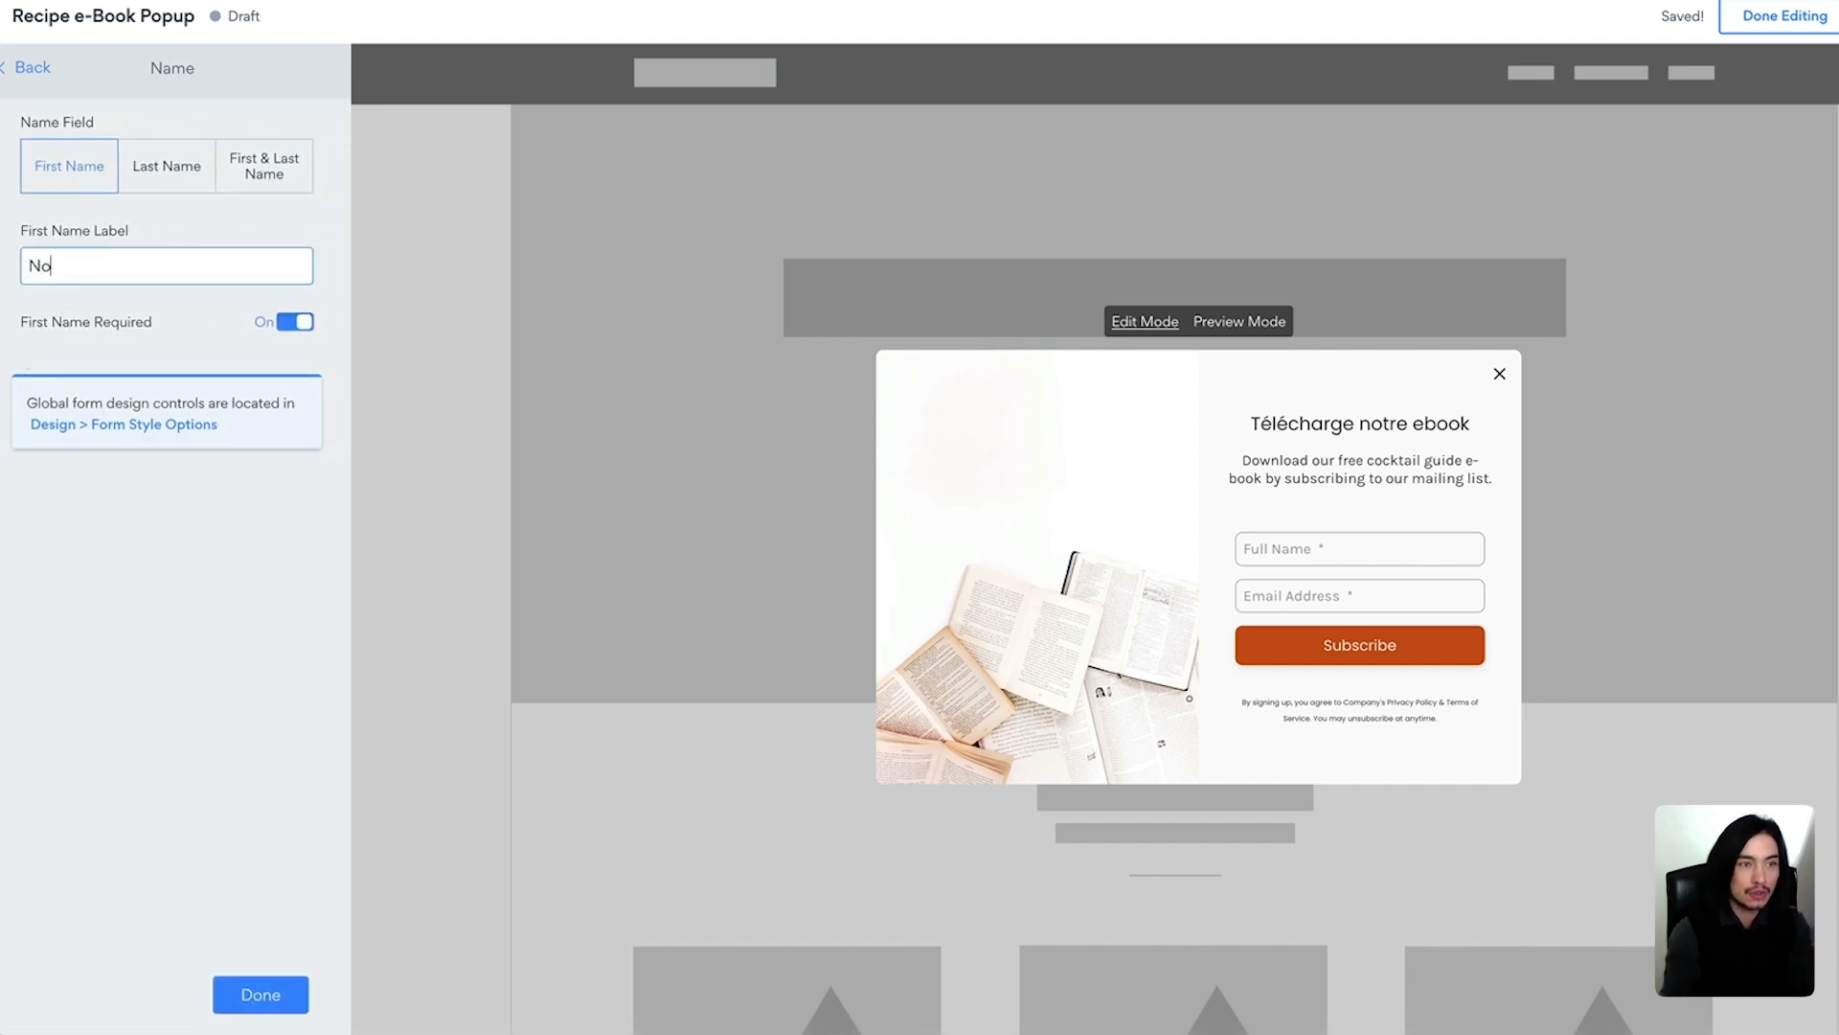
{"action": "left_click", "coordinate": [262, 1011]}
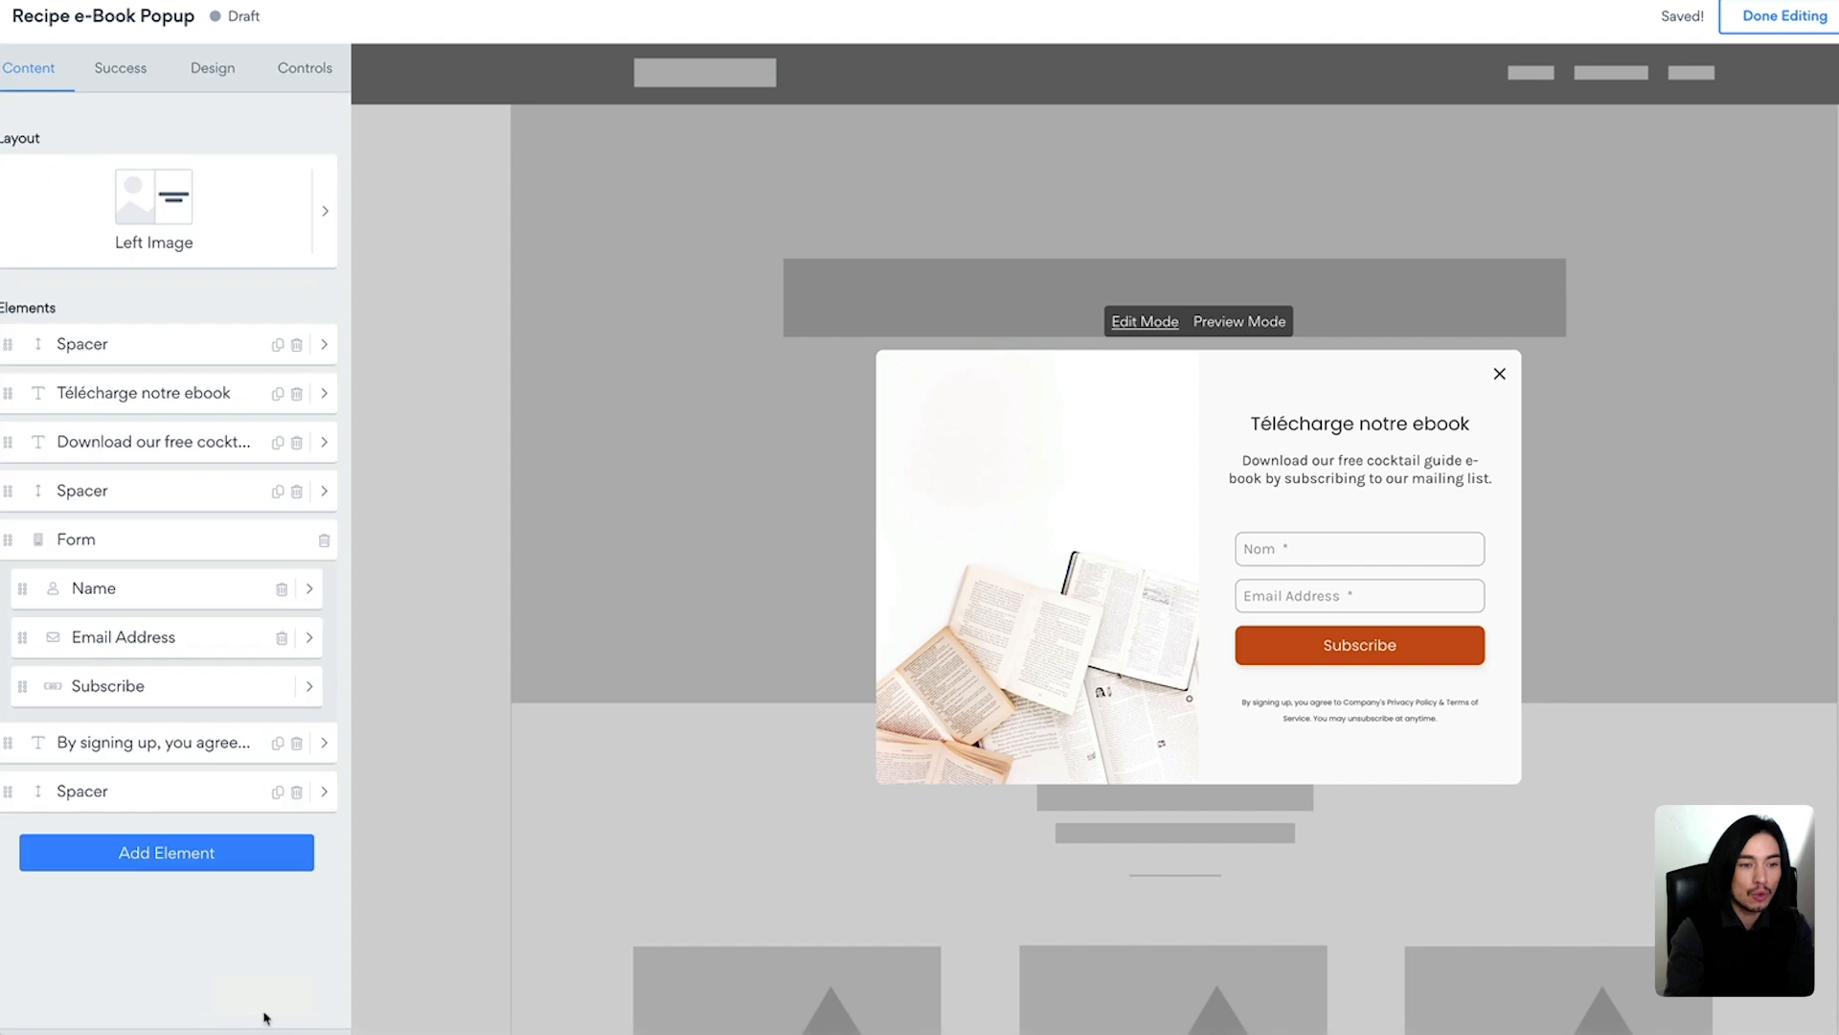
Shorten the label of the form's email field to "Email"
{"action": "left_click", "coordinate": [134, 658]}
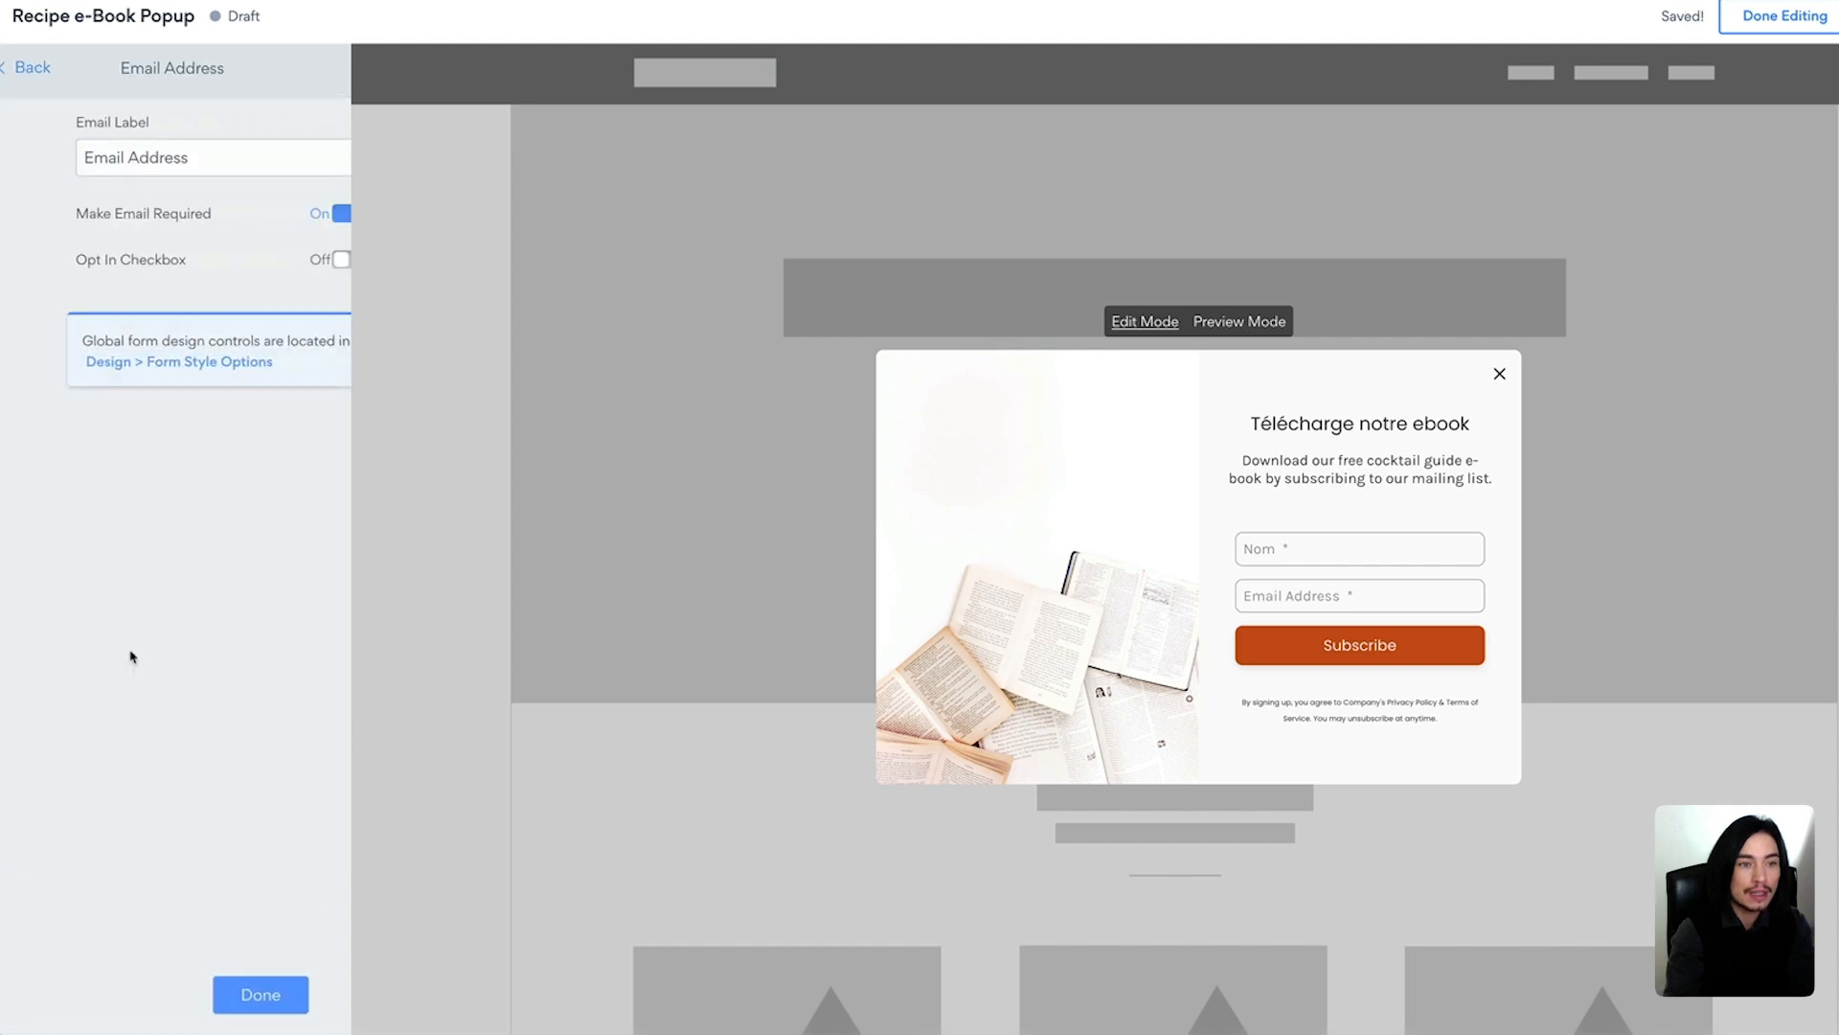
{"action": "left_click", "coordinate": [83, 154]}
{"action": "double_click", "coordinate": [96, 157]}
{"action": "key", "text": "BackSpace"}
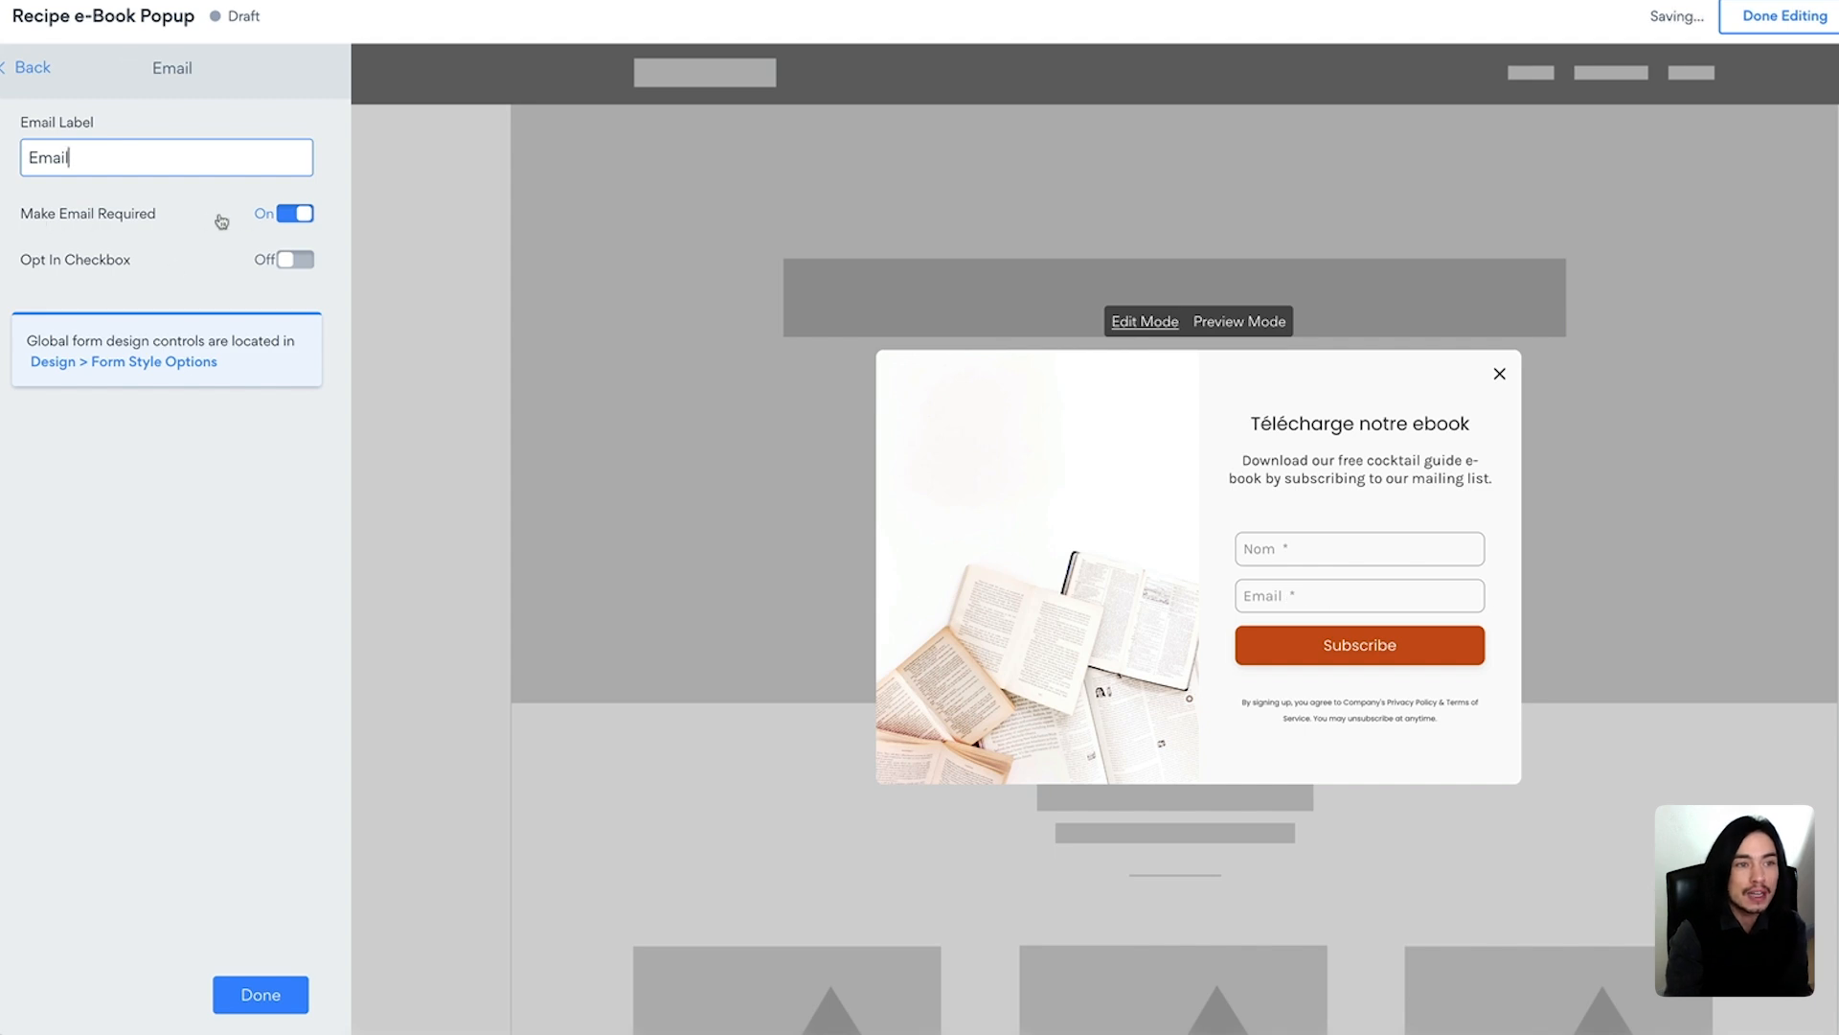
{"action": "left_click", "coordinate": [286, 992]}
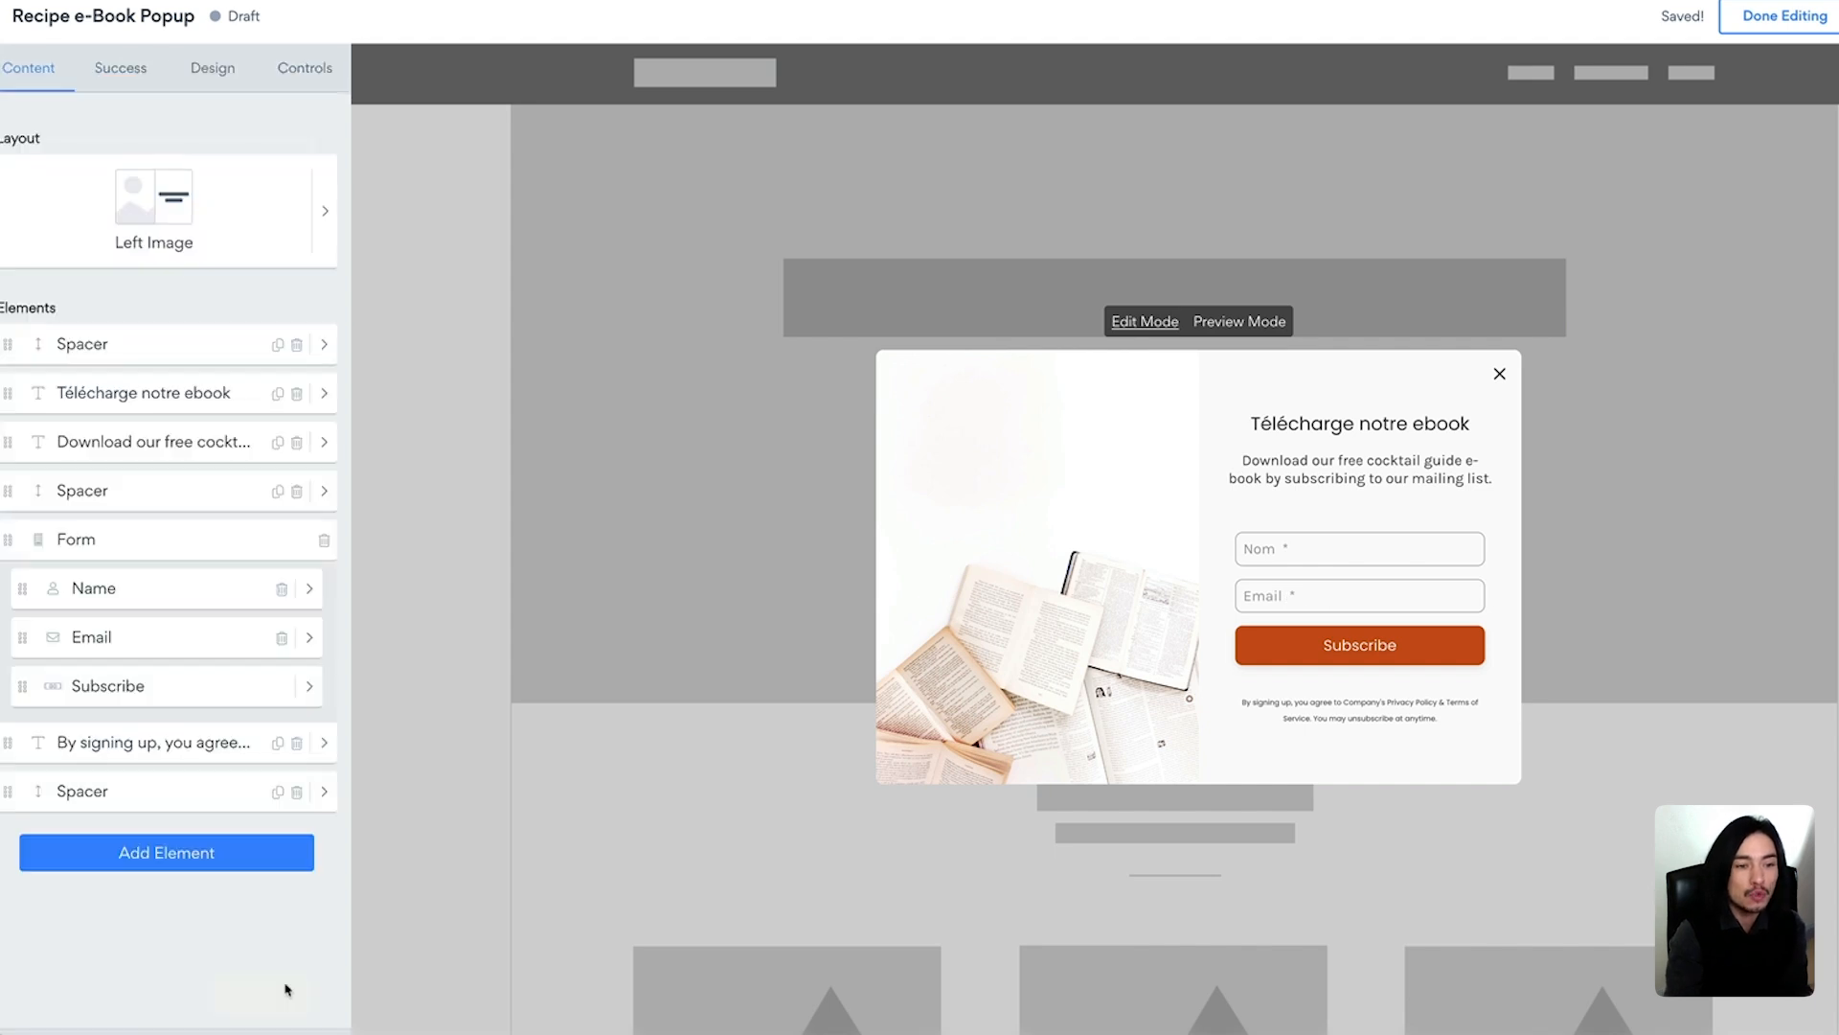
Change the text of the form's submit button to "S'abonner"
{"action": "left_click", "coordinate": [153, 686]}
{"action": "double_click", "coordinate": [144, 155]}
{"action": "type", "text": "S'abonner"}
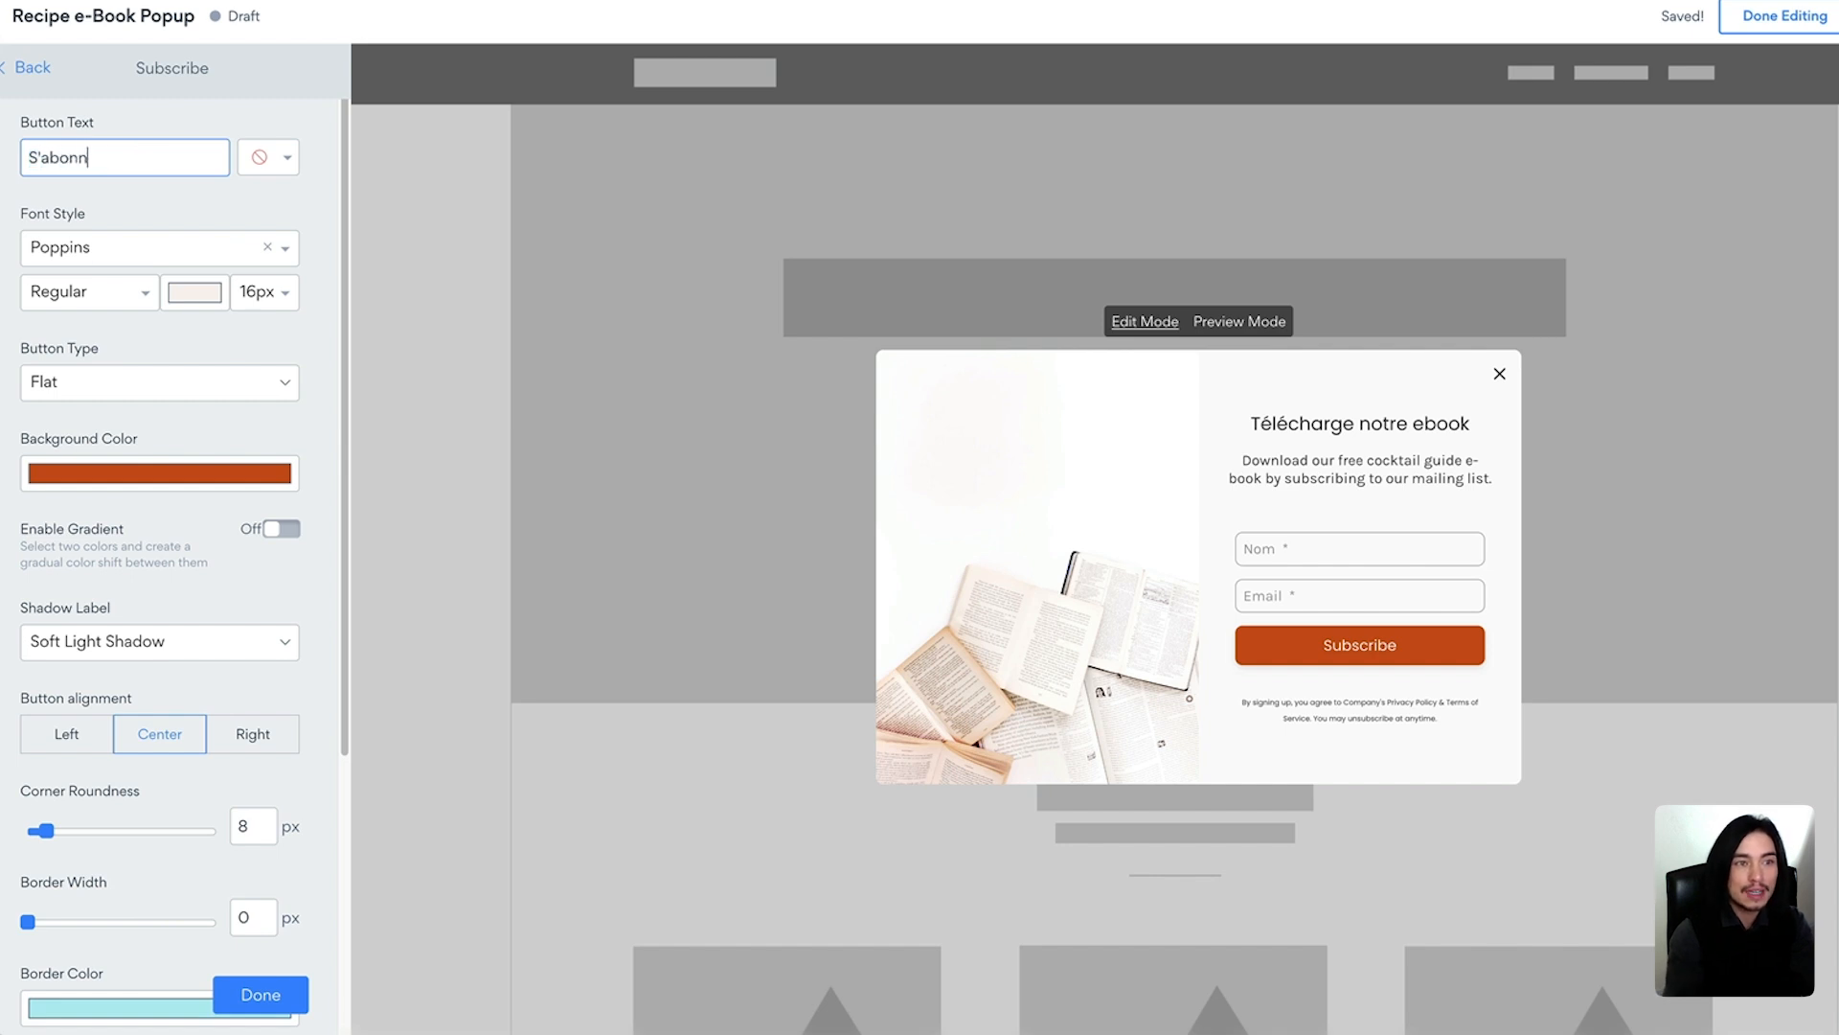
{"action": "left_click", "coordinate": [261, 996]}
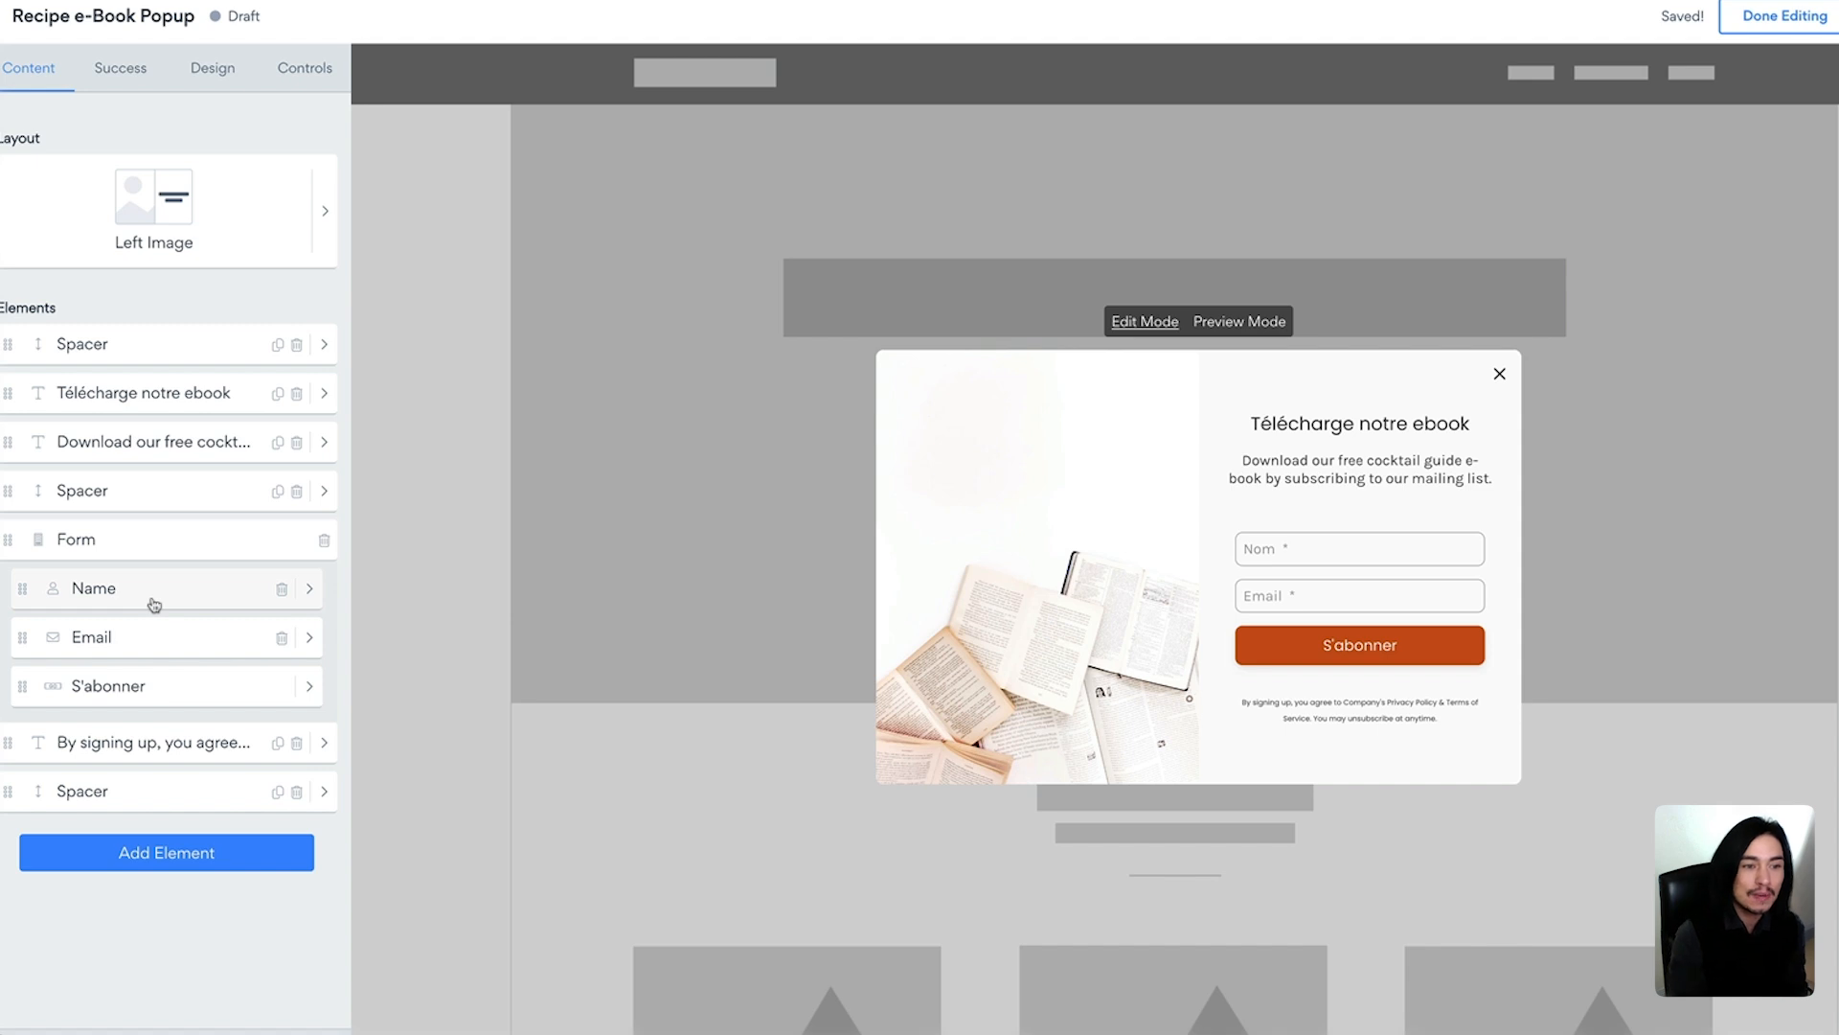
Look through the available elements and add a Countdown Timer to the popup
{"action": "left_click", "coordinate": [135, 853]}
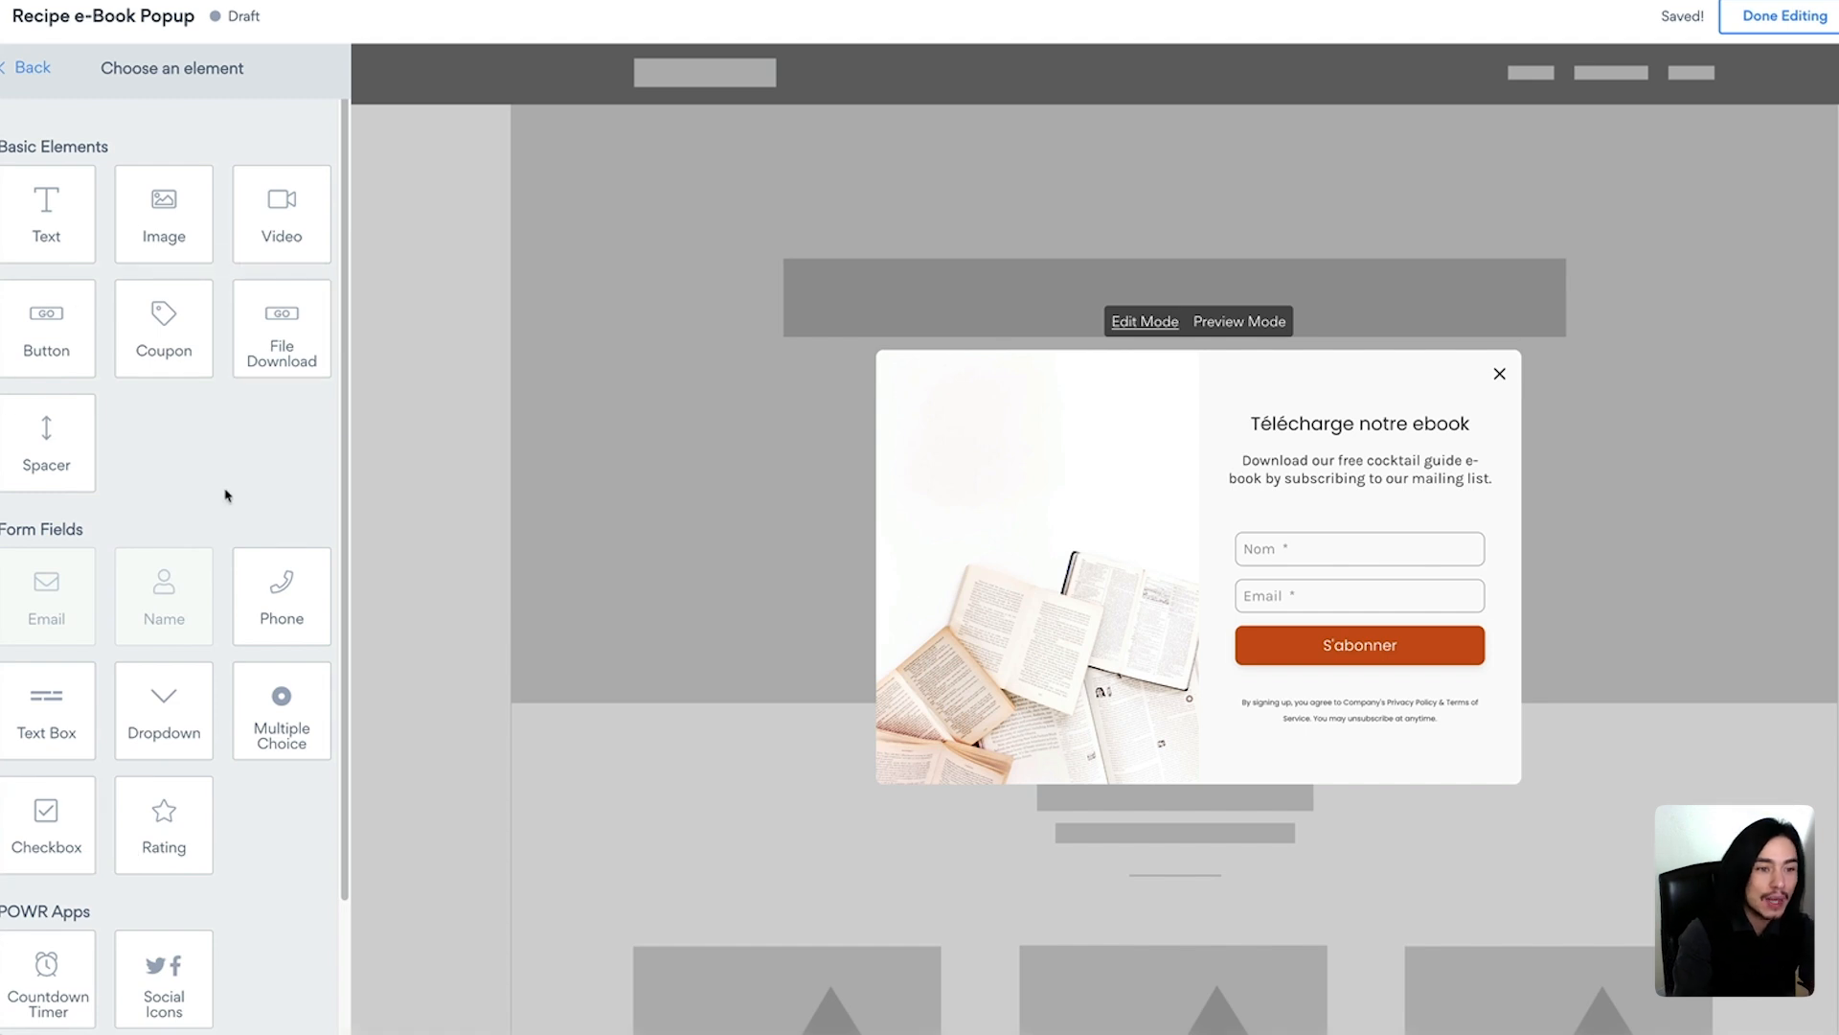
{"action": "scroll", "coordinate": [227, 494], "scroll_direction": "down", "scroll_amount": 3}
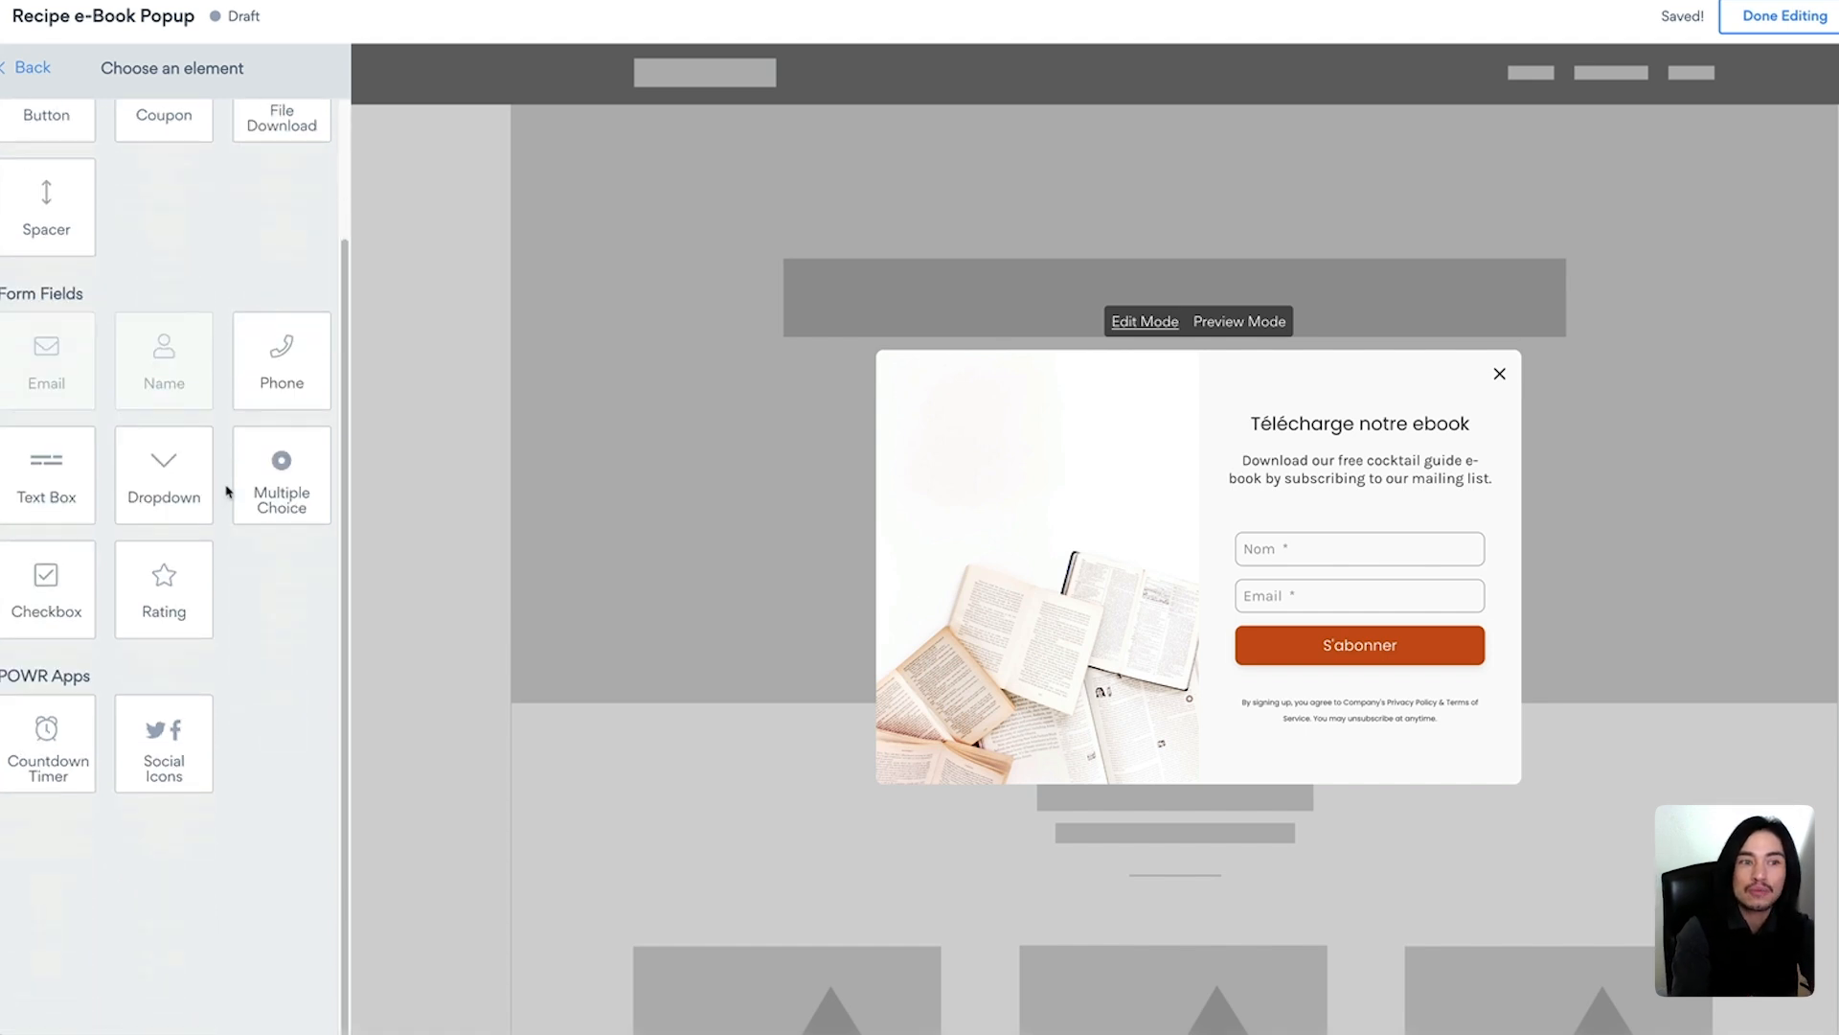
{"action": "scroll", "coordinate": [227, 492], "scroll_direction": "up", "scroll_amount": 3}
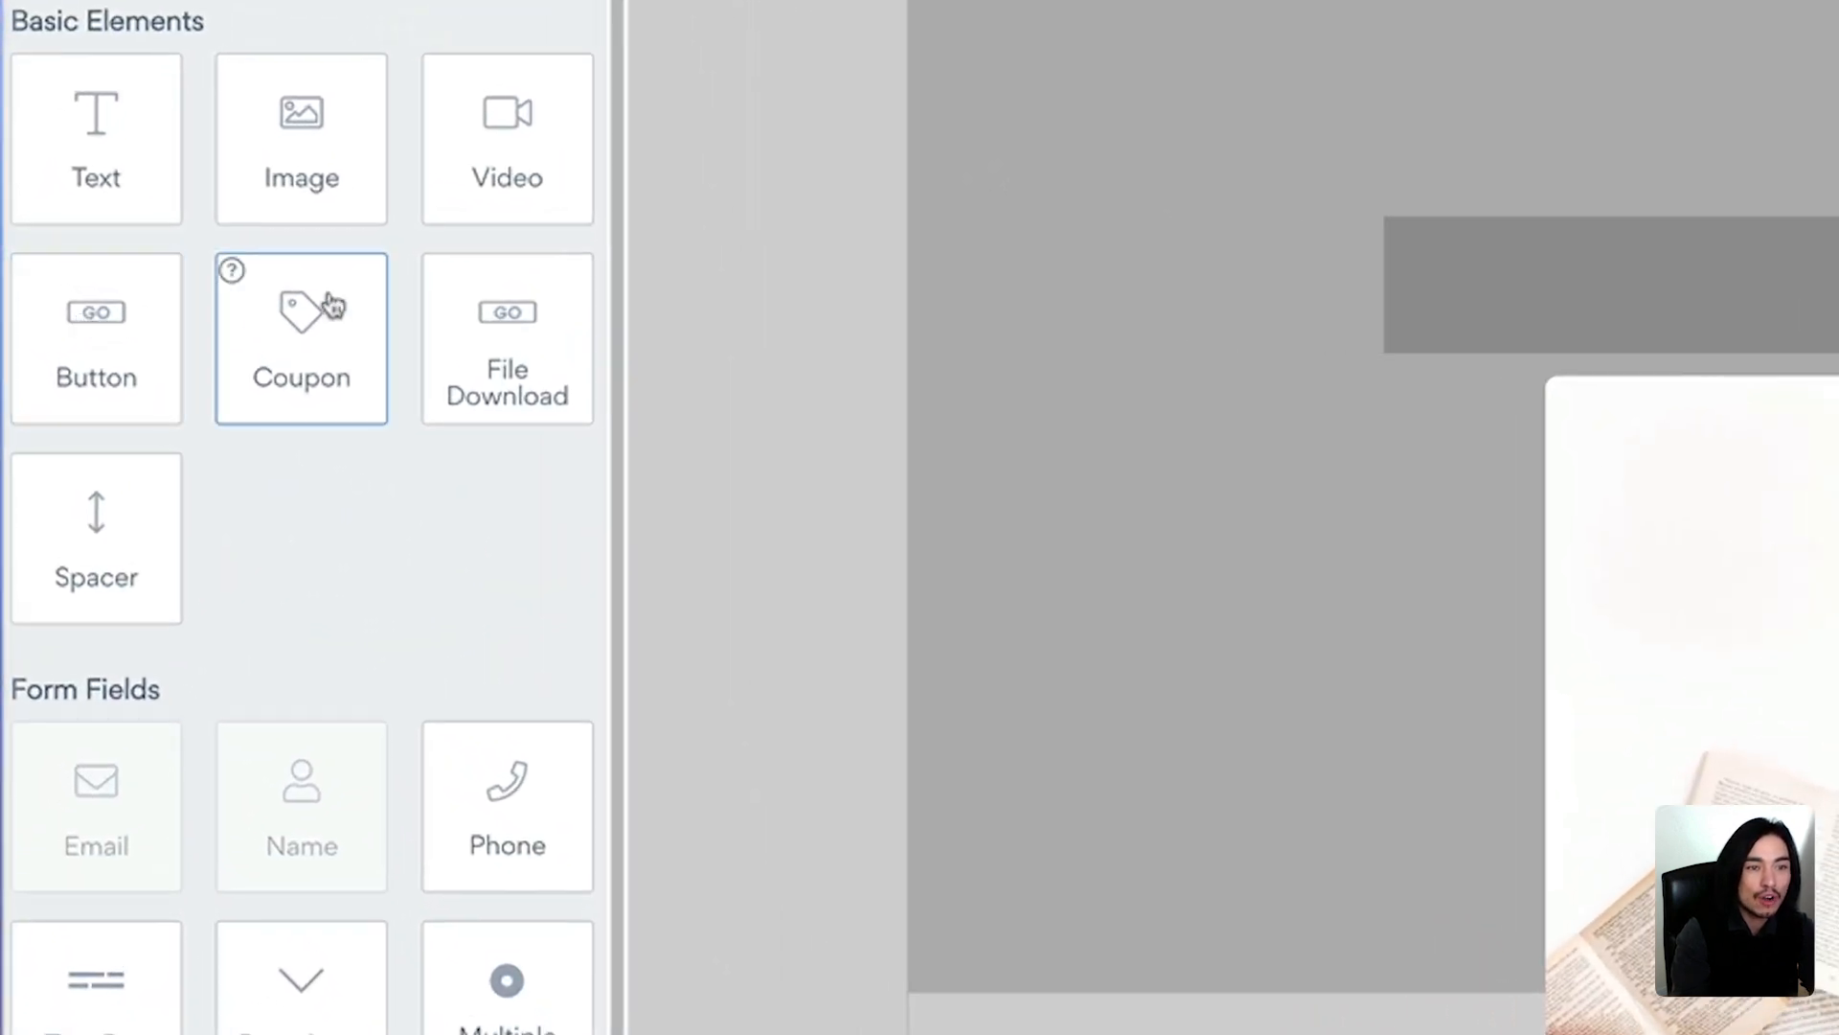
{"action": "scroll", "coordinate": [335, 302], "scroll_direction": "down", "scroll_amount": 5}
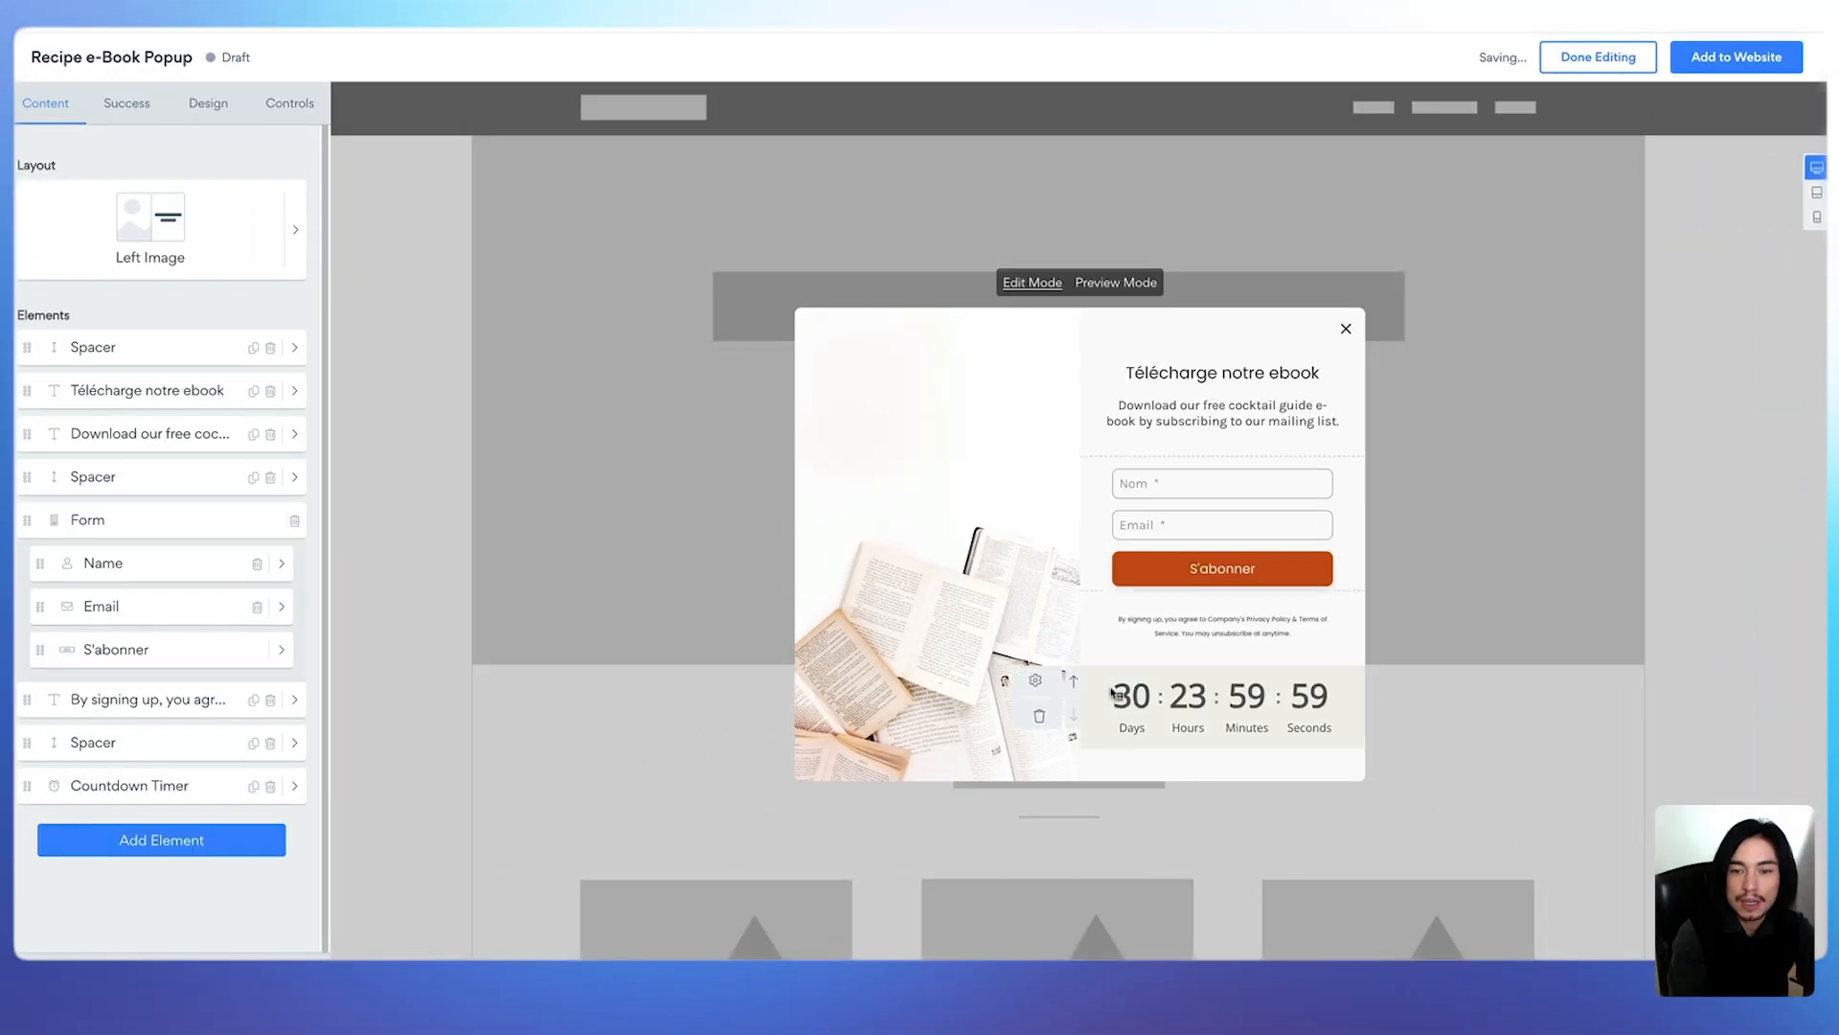
Move the Countdown Timer directly below the popup's heading and color its digits dark red
{"action": "left_click", "coordinate": [1073, 680]}
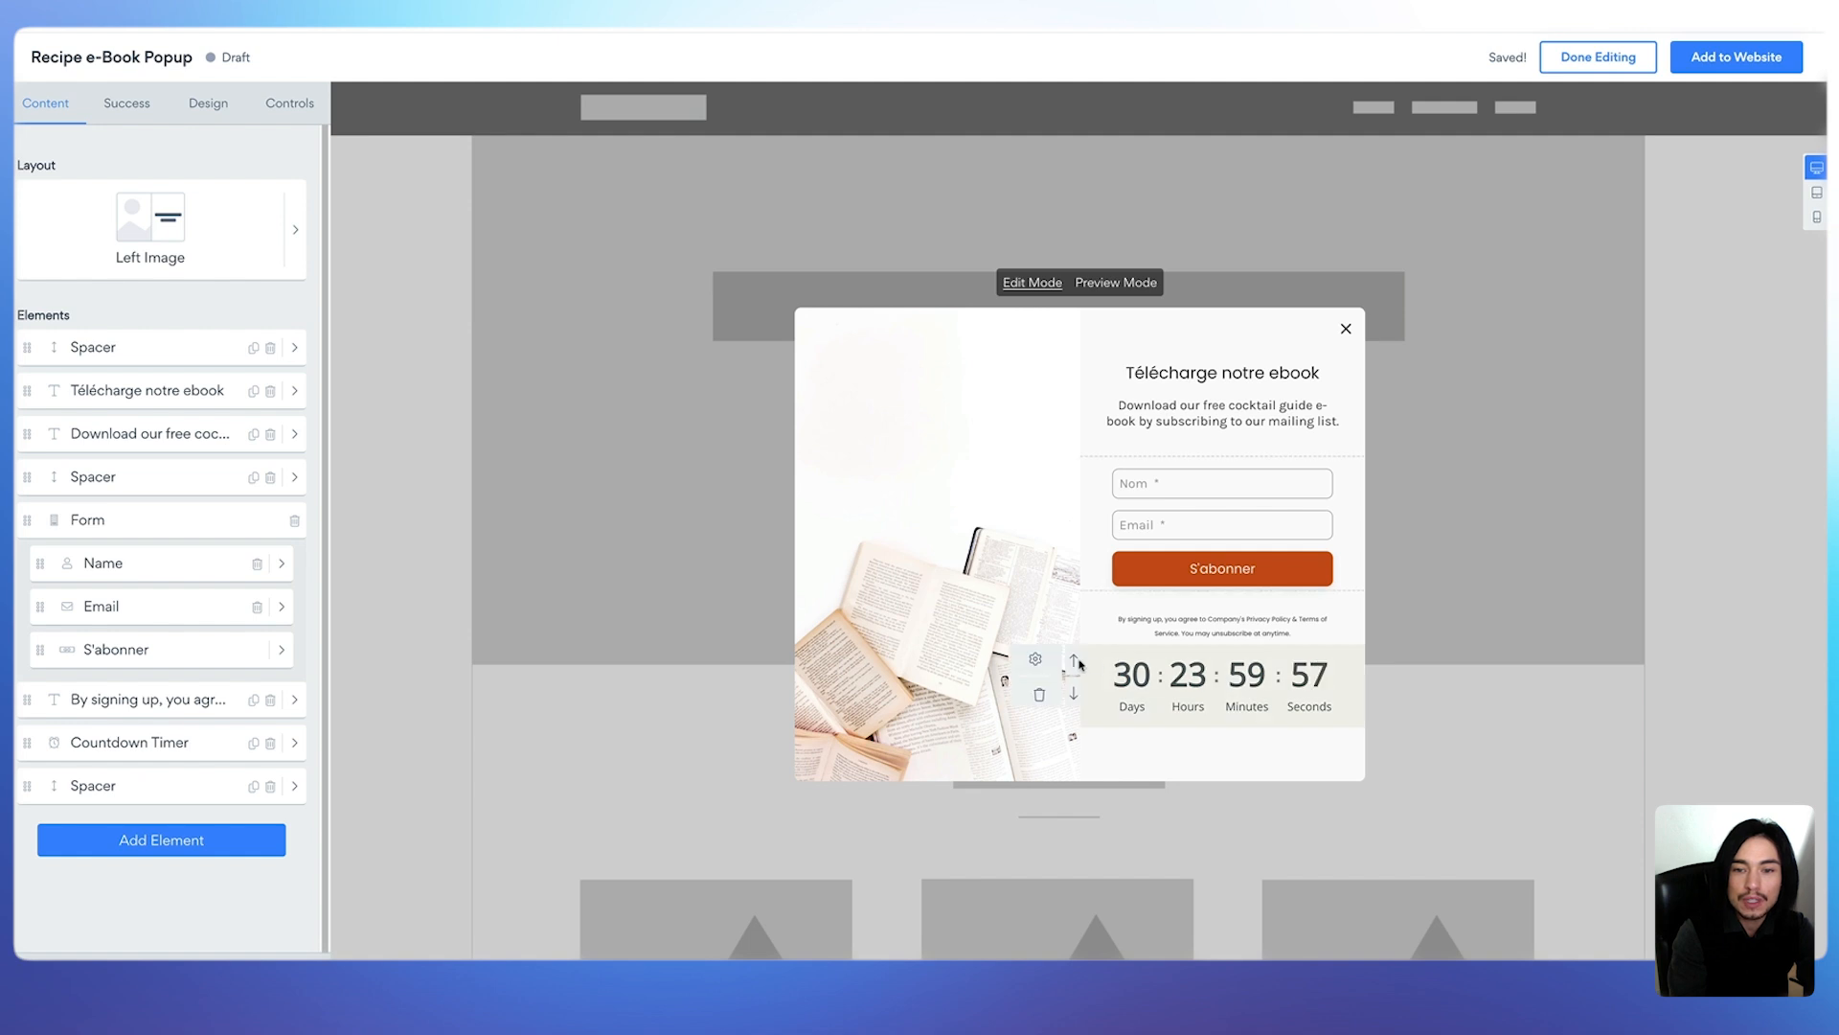
{"action": "left_click", "coordinate": [1075, 661]}
{"action": "left_click_drag", "start_coordinate": [27, 698], "coordinate": [25, 432]}
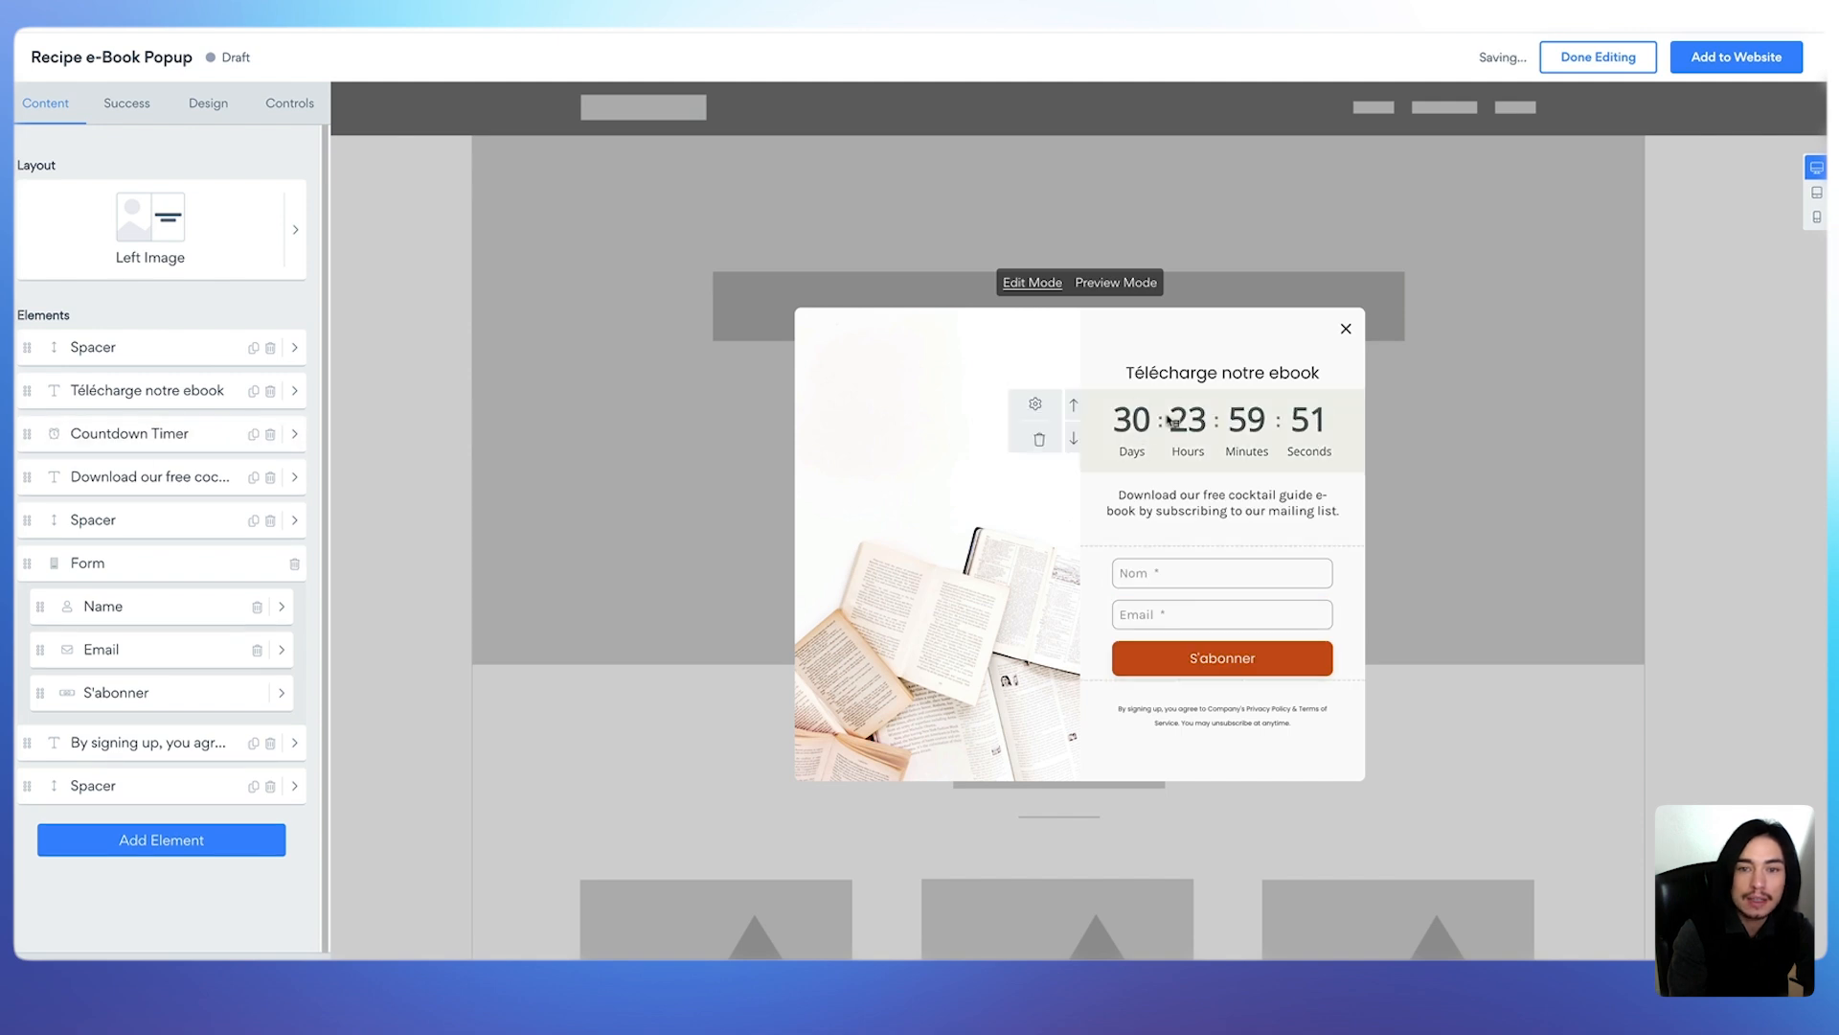
{"action": "left_click", "coordinate": [1035, 404]}
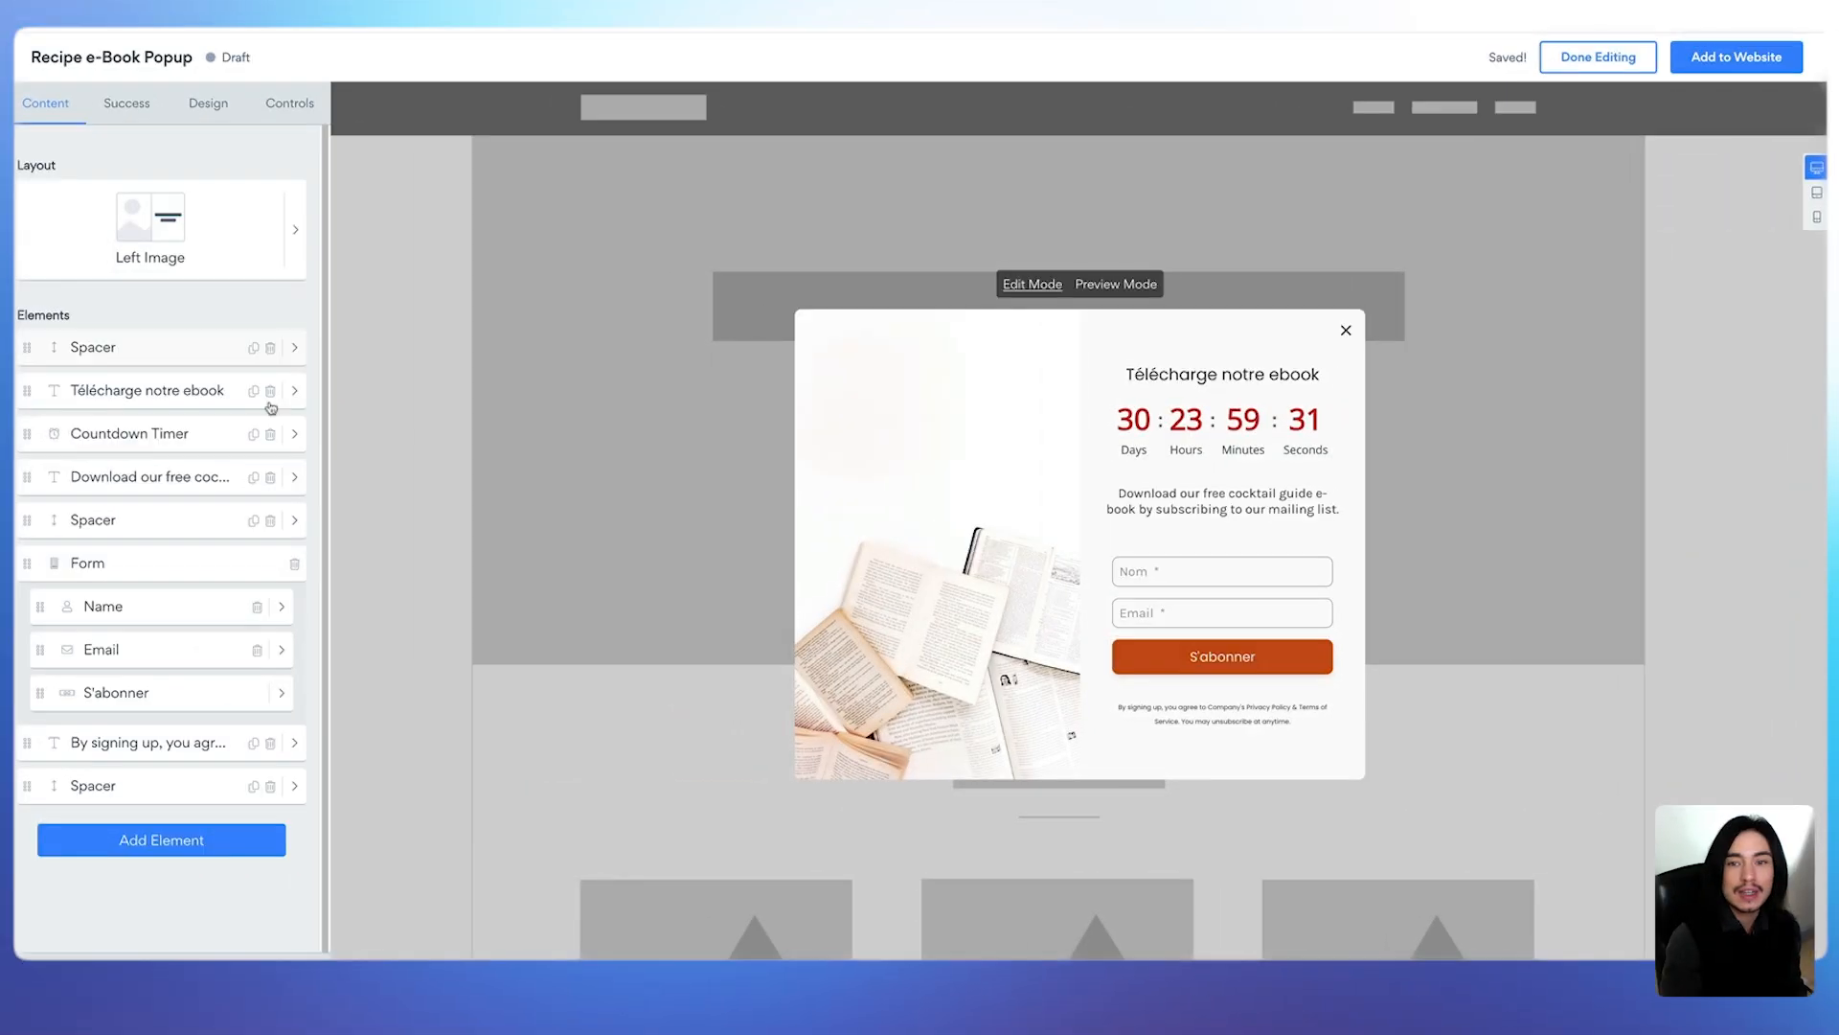
Try Close Popup and Redirect to Another Page as the after-submission action, and set it to Show Success Message
{"action": "left_click", "coordinate": [128, 117]}
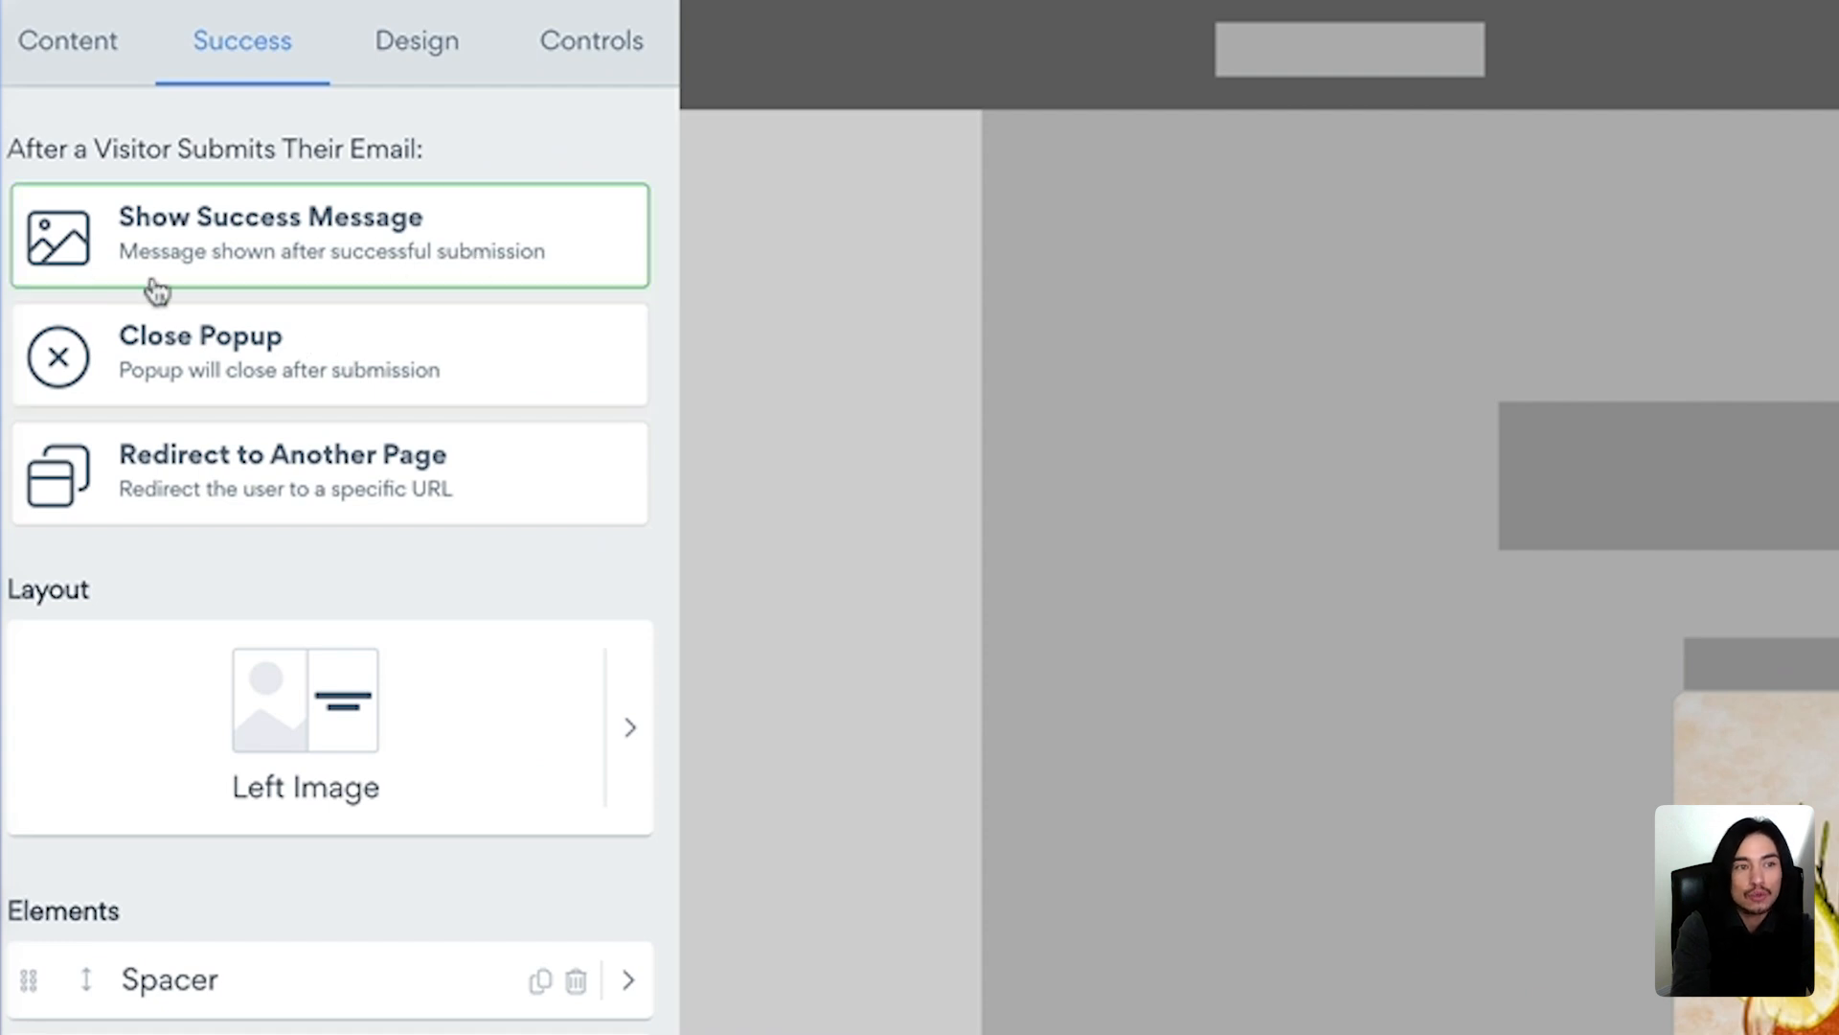
{"action": "left_click", "coordinate": [273, 356]}
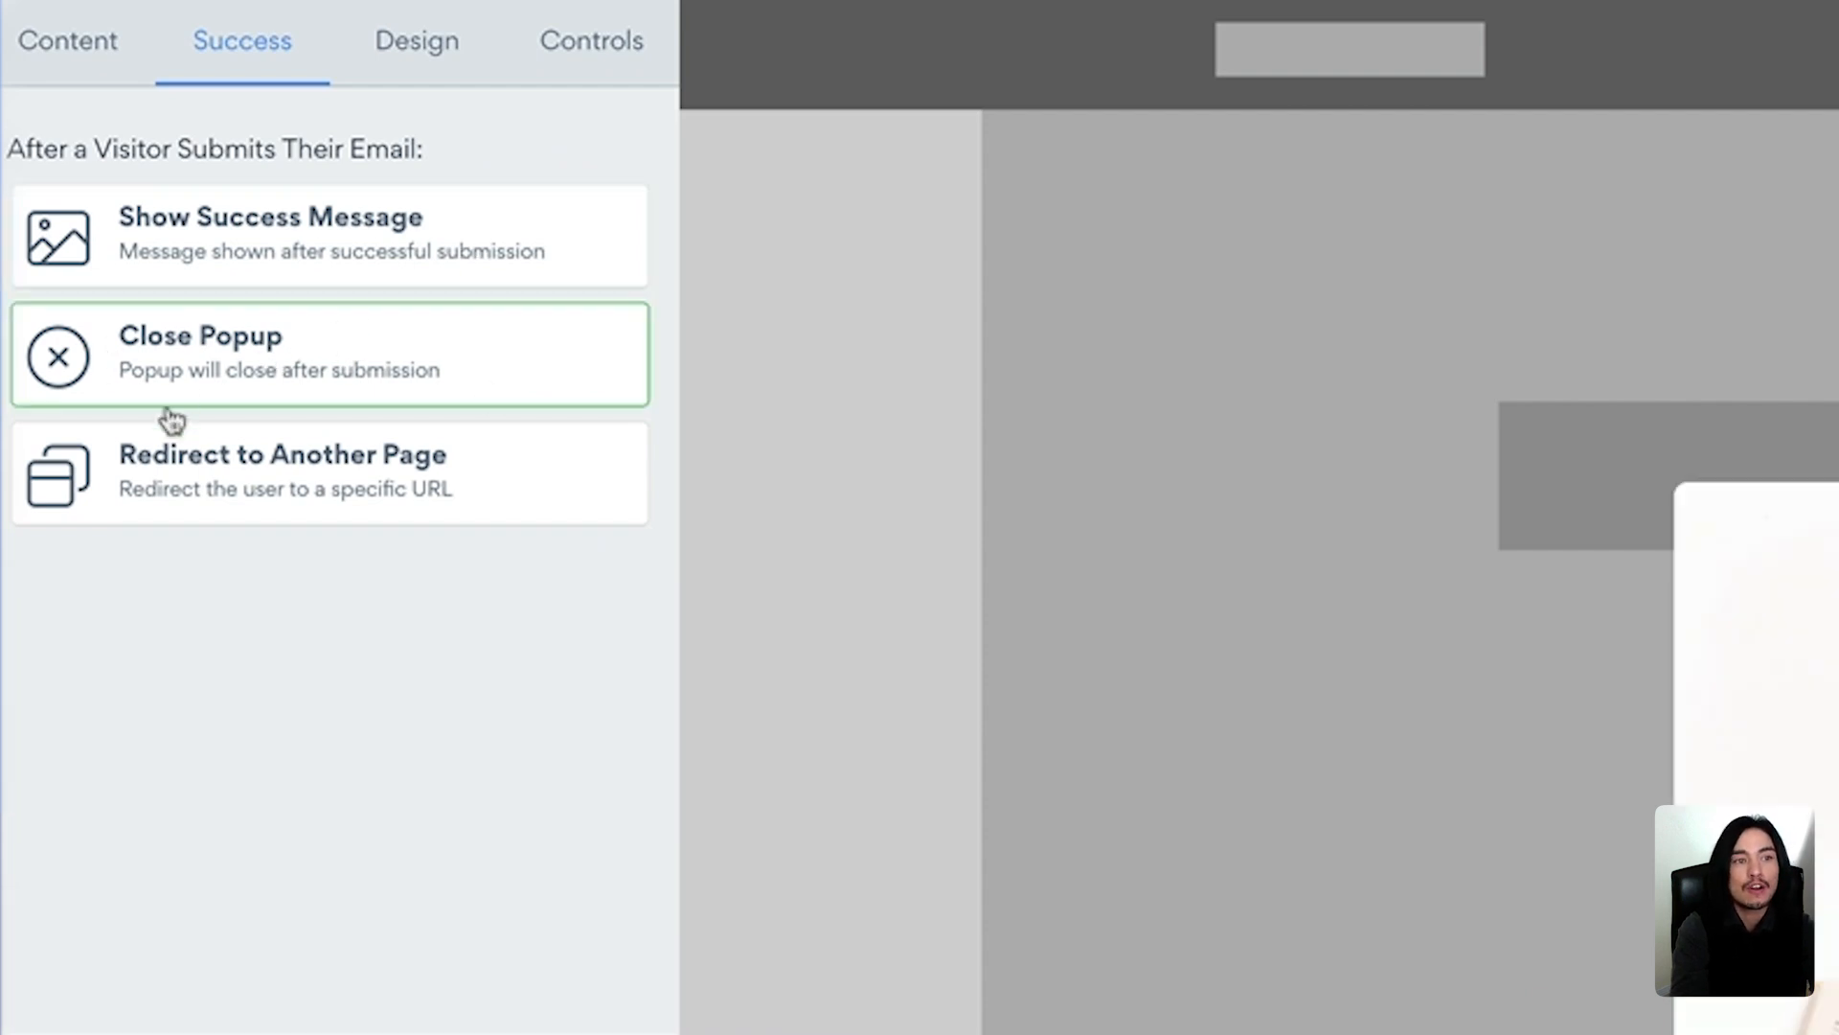
{"action": "left_click", "coordinate": [220, 474]}
{"action": "left_click", "coordinate": [205, 645]}
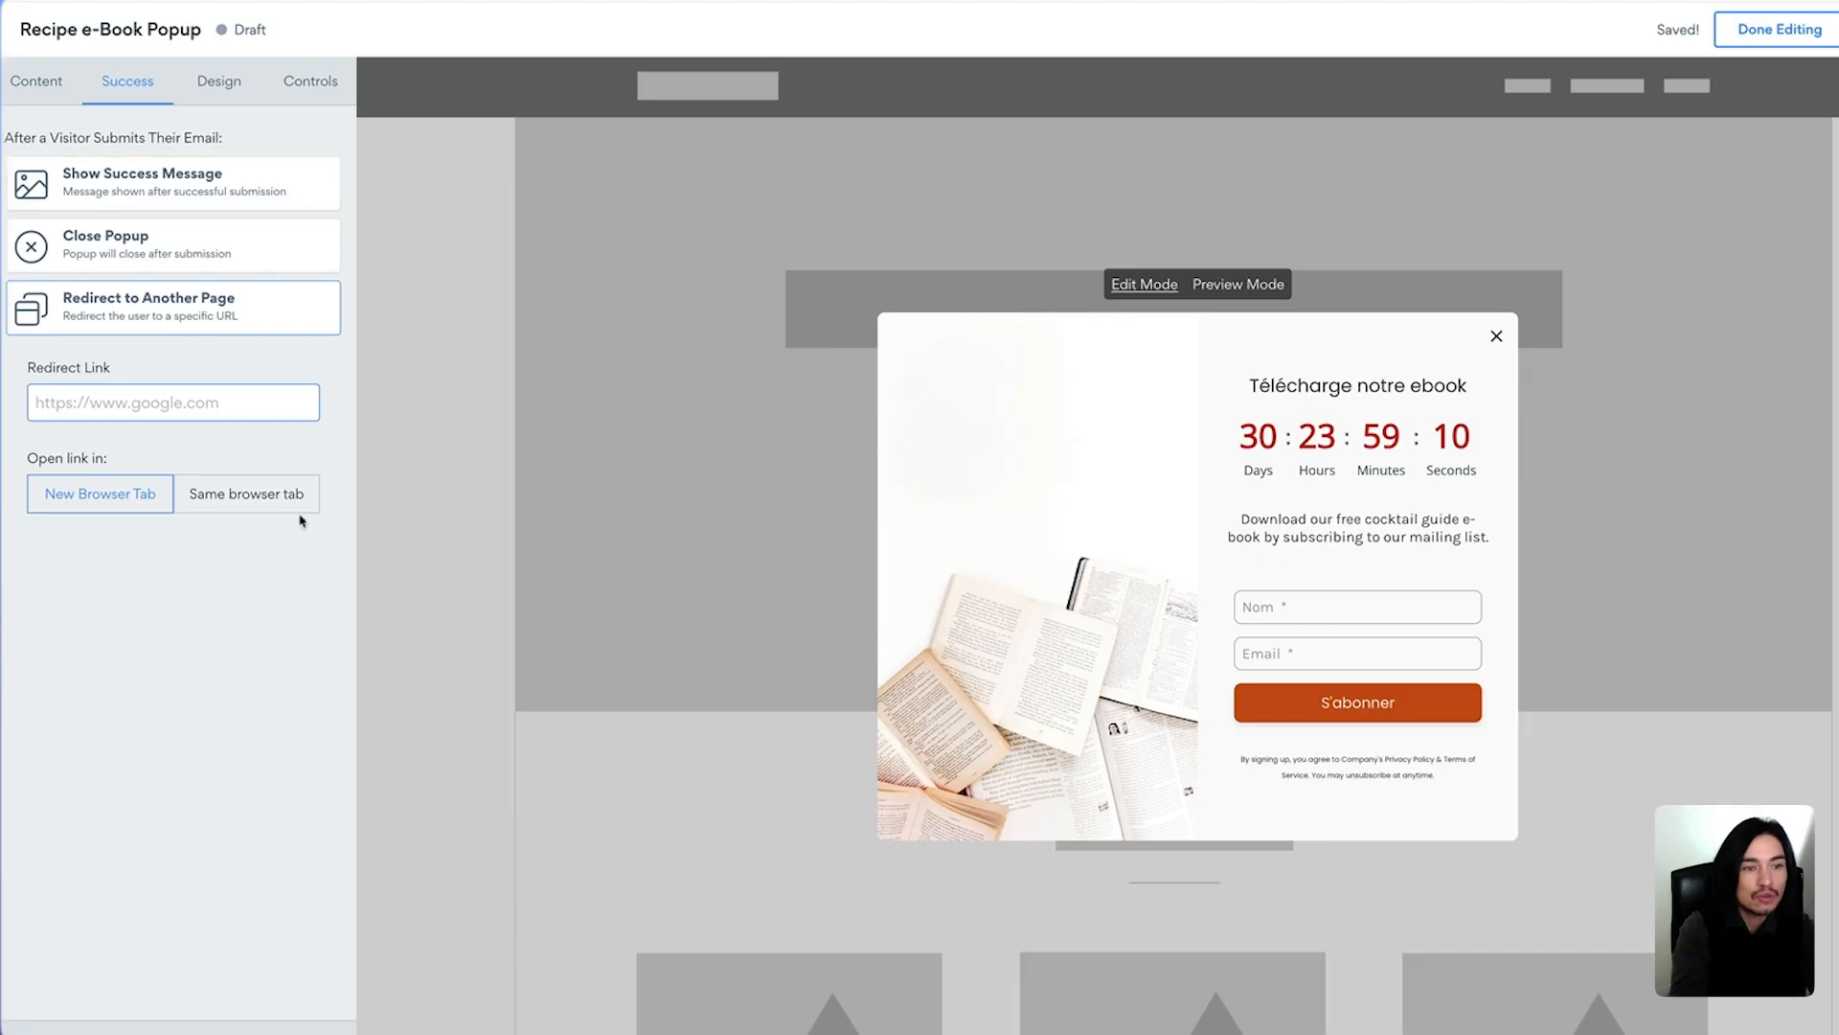
{"action": "left_click", "coordinate": [186, 186]}
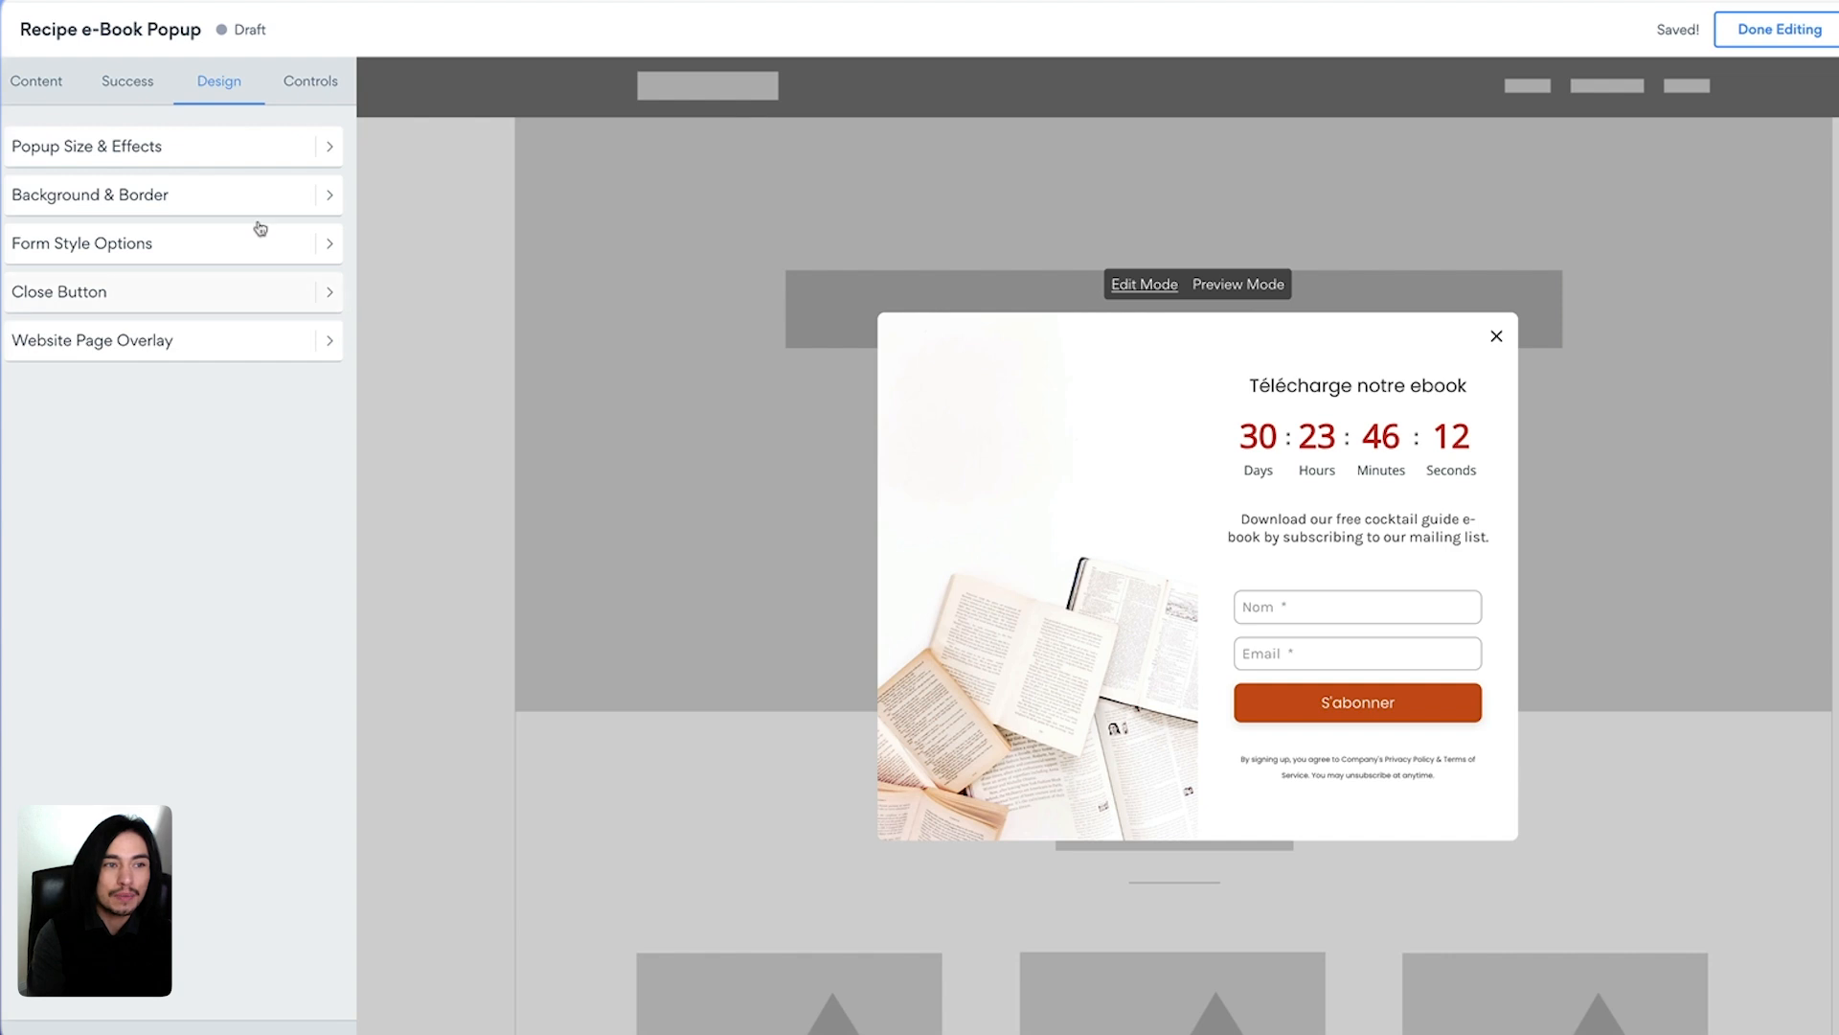
Compare the Corner and Fullscreen layouts and set the popup positioning to Corner
{"action": "left_click", "coordinate": [200, 156]}
{"action": "left_click", "coordinate": [178, 189]}
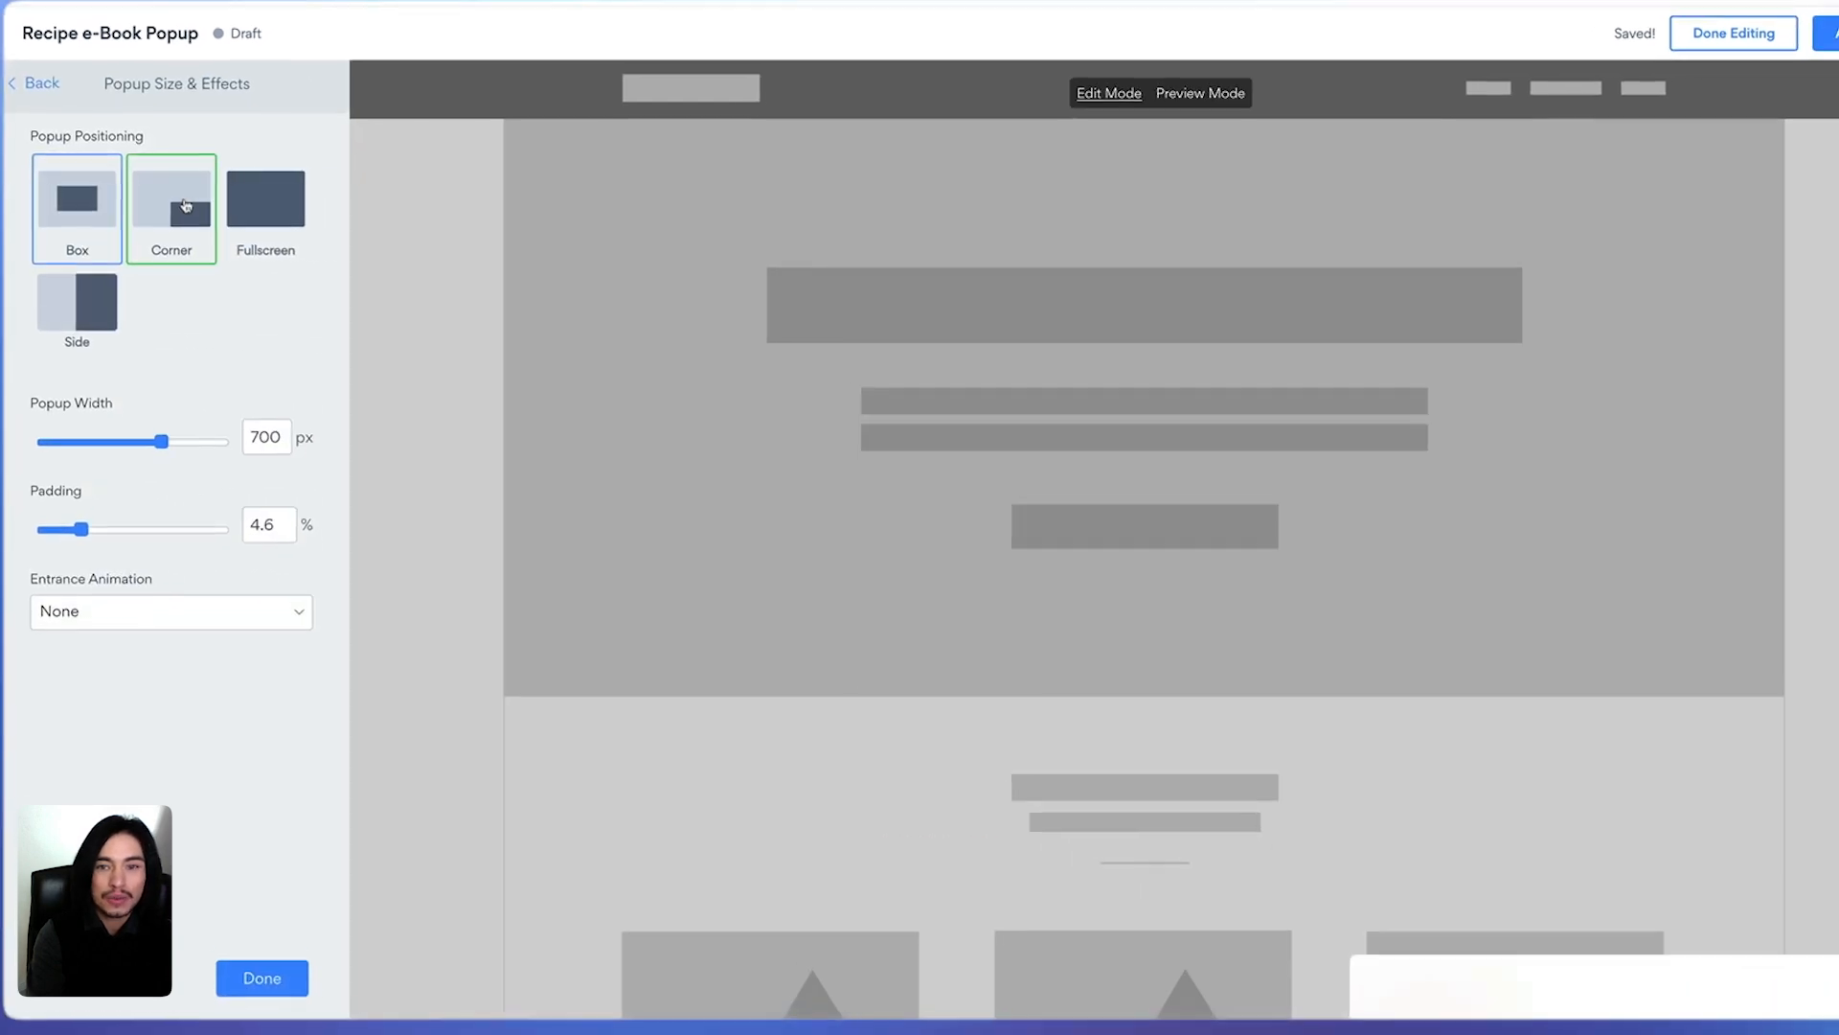
{"action": "left_click", "coordinate": [231, 191]}
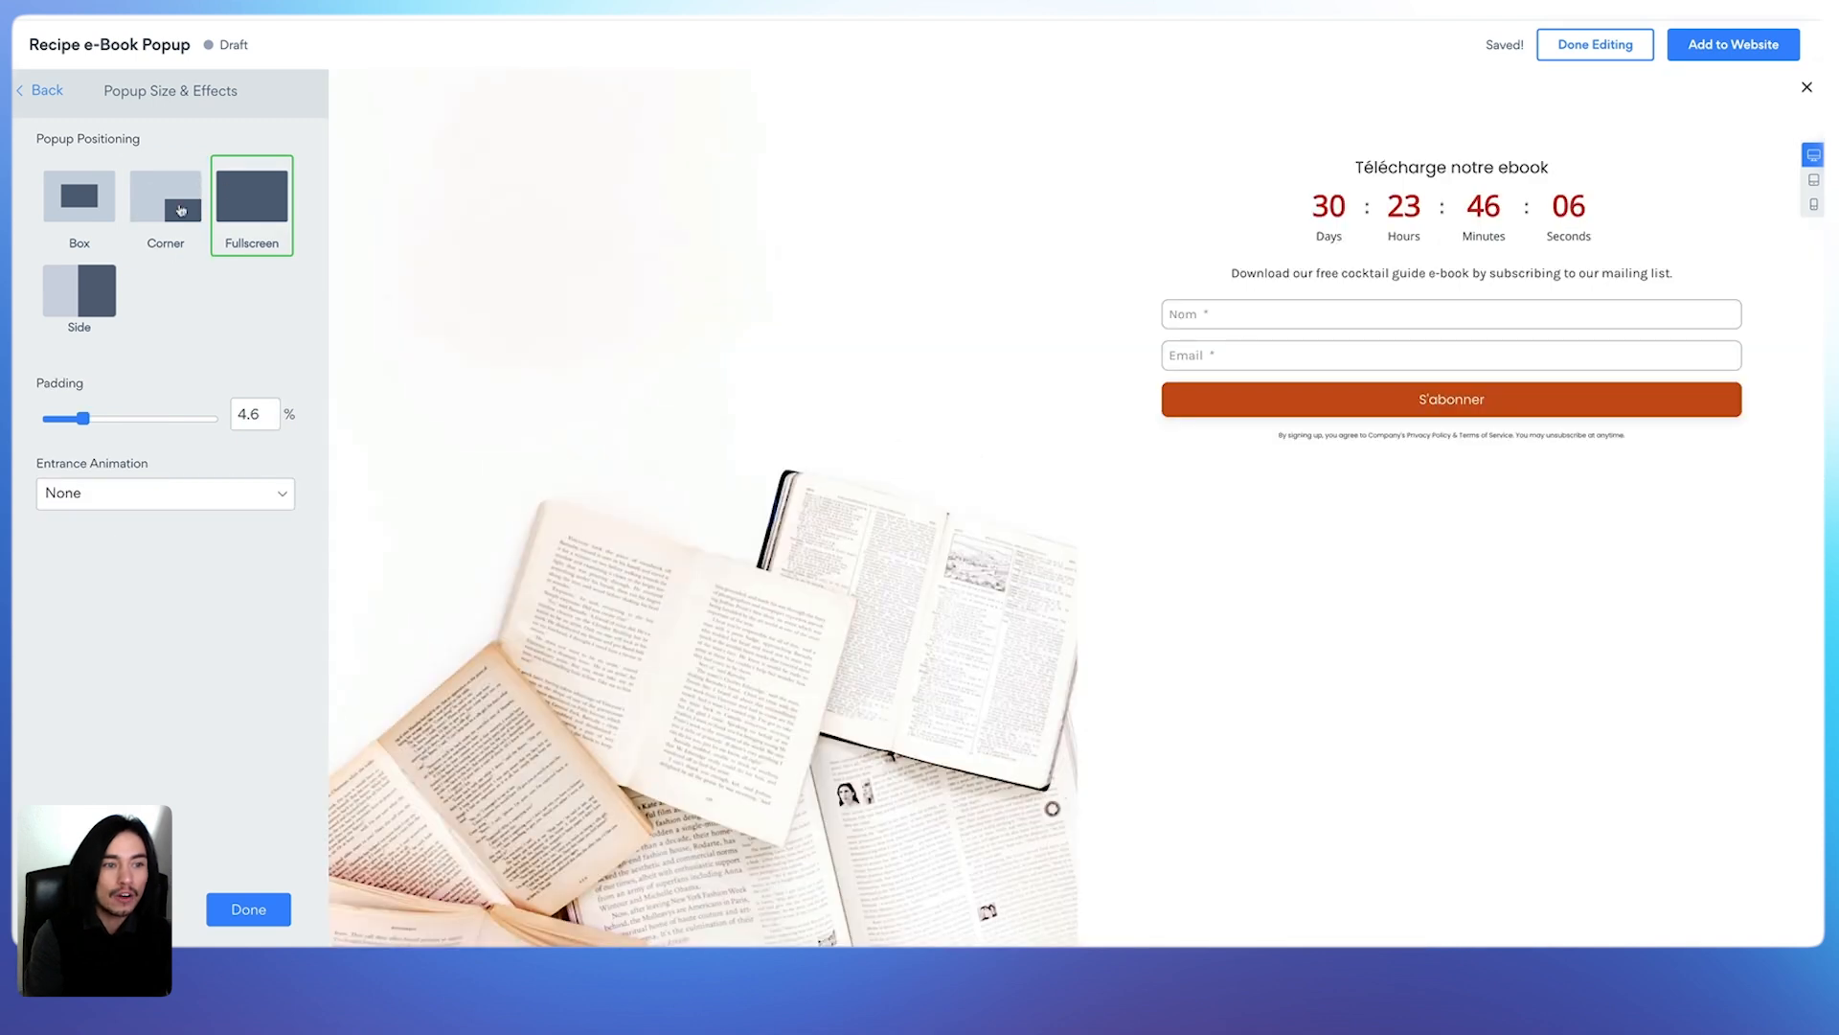
{"action": "left_click", "coordinate": [177, 206]}
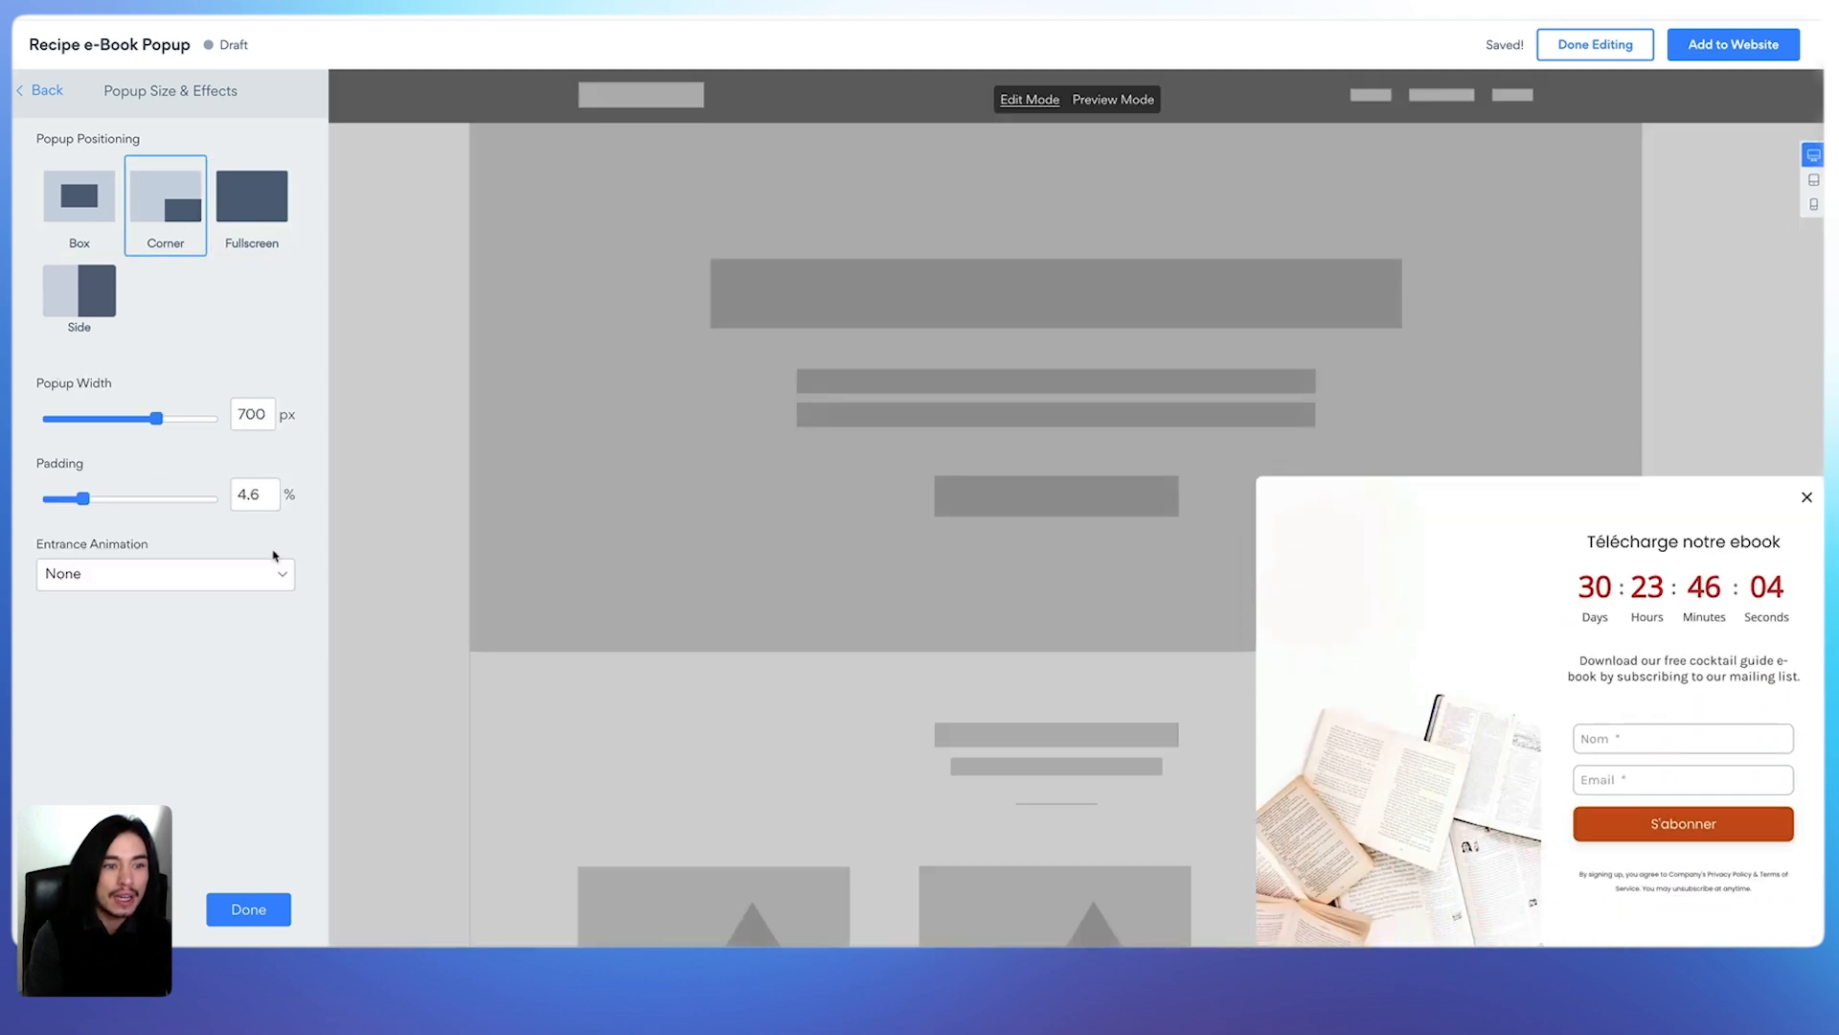
Try the Fade In and Tada entrance animations and set the entrance animation back to None
{"action": "left_click", "coordinate": [275, 572]}
{"action": "left_click", "coordinate": [205, 635]}
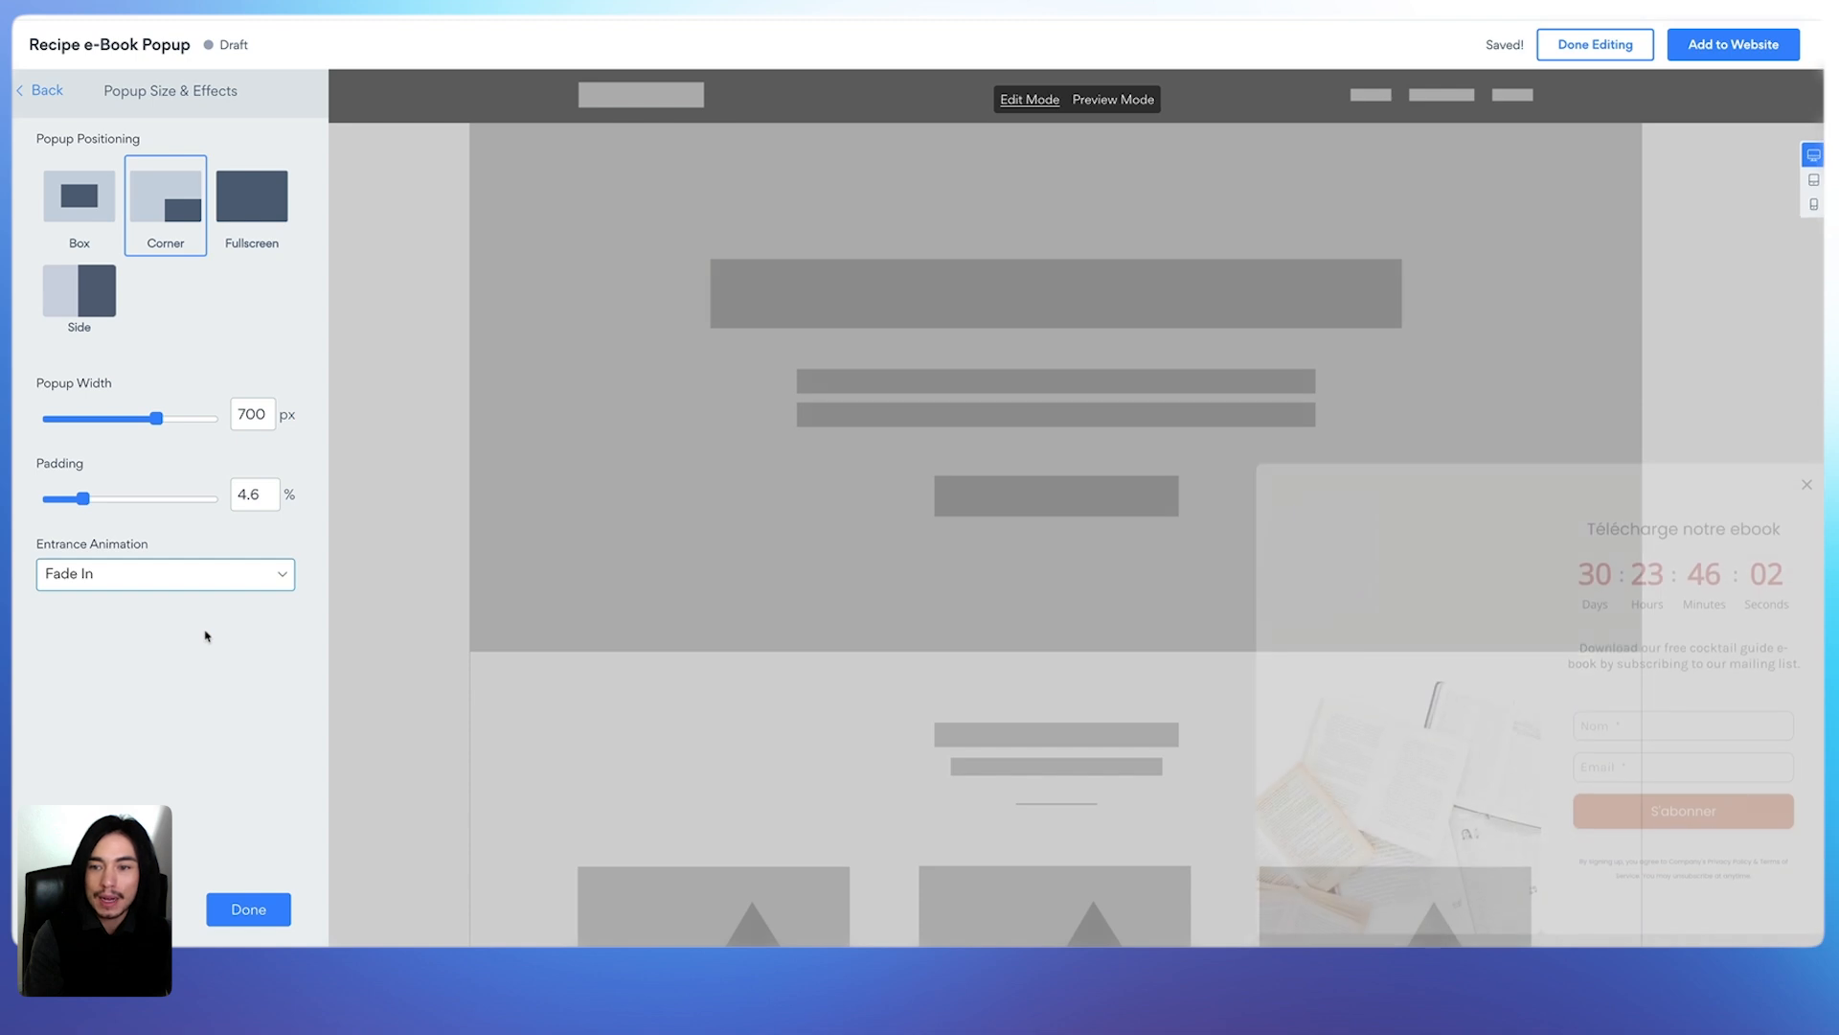
{"action": "left_click", "coordinate": [203, 575]}
{"action": "left_click", "coordinate": [179, 673]}
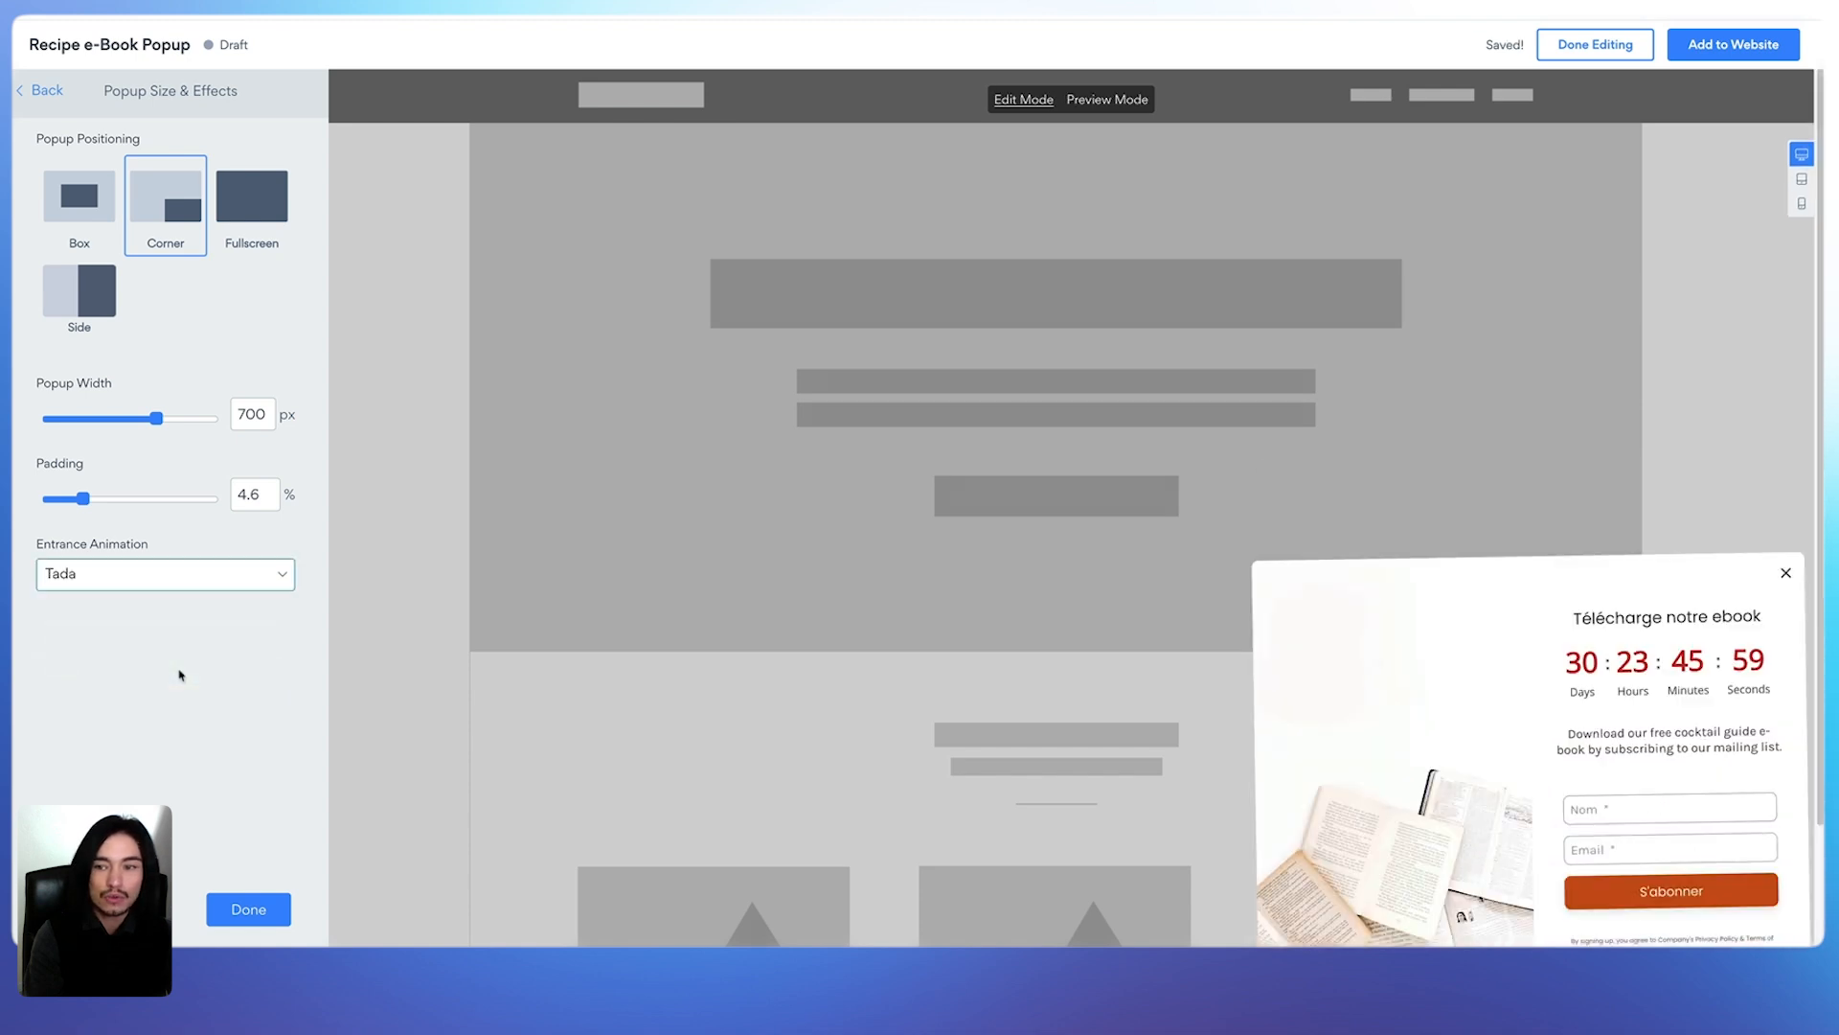
{"action": "left_click", "coordinate": [169, 575]}
{"action": "left_click", "coordinate": [160, 610]}
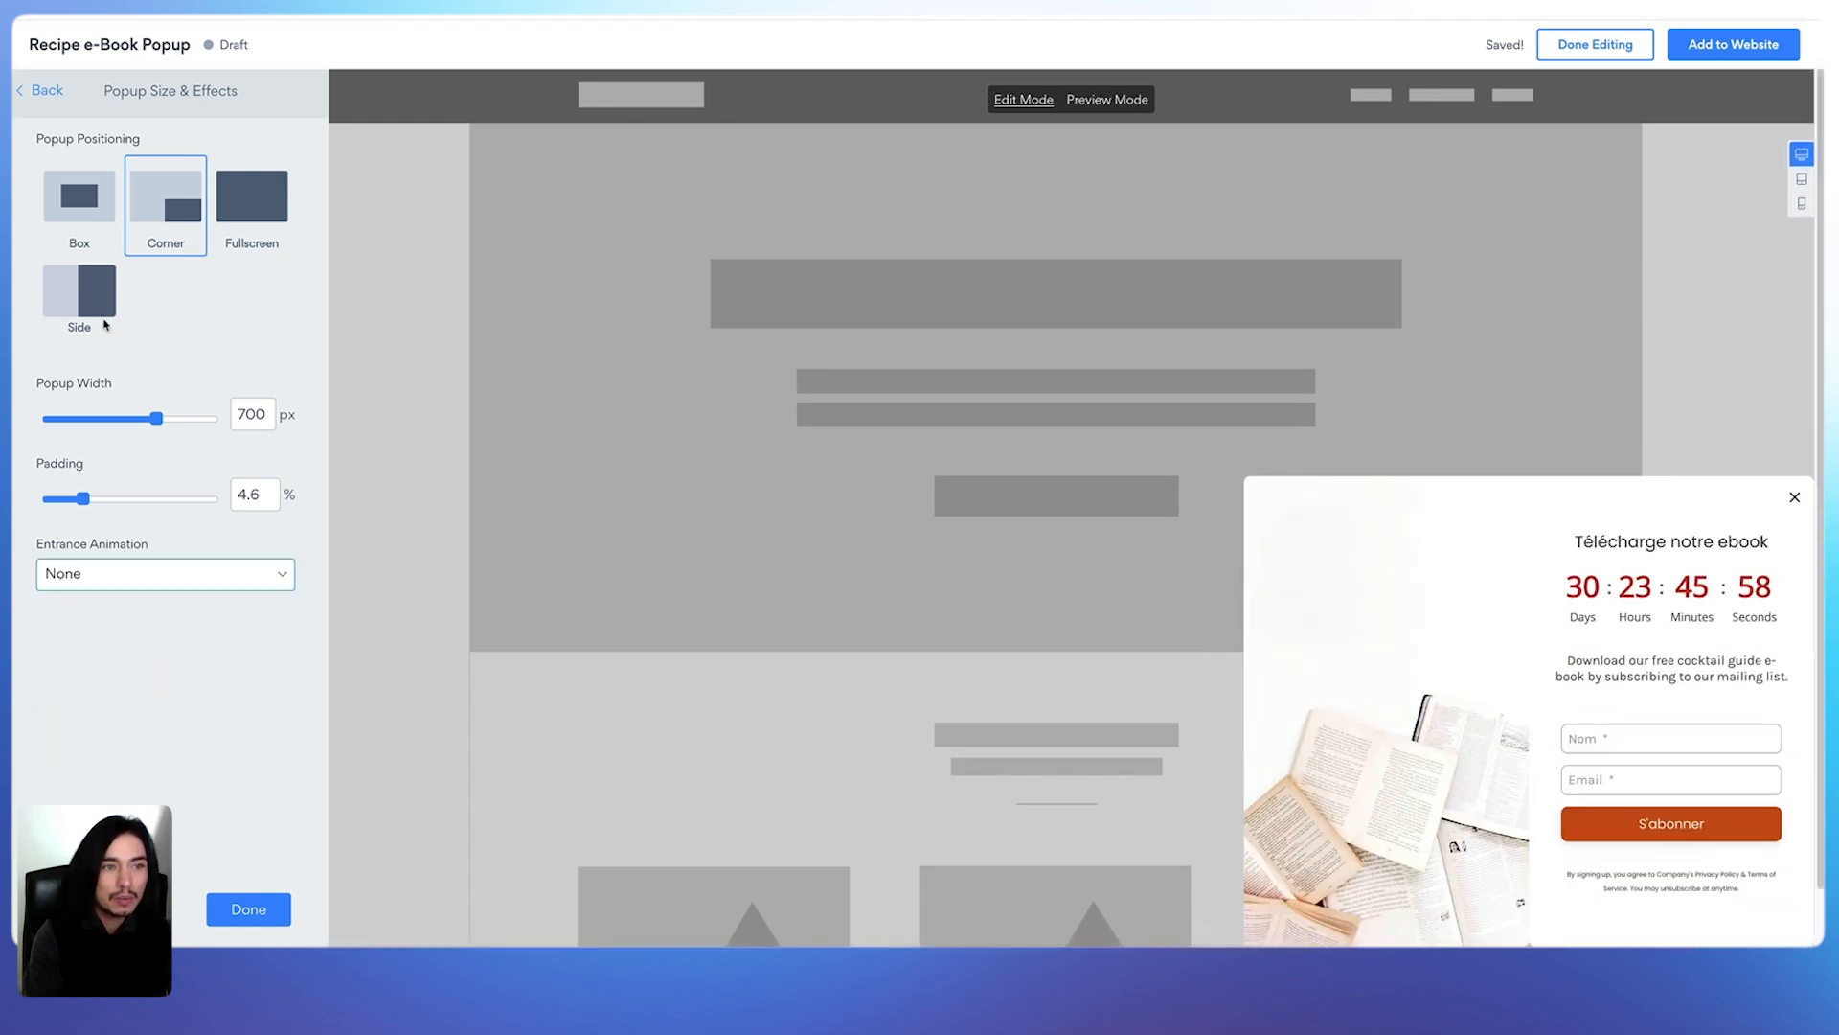
{"action": "left_click", "coordinate": [48, 106]}
Change the popup's background color to a custom very light pink
{"action": "left_click", "coordinate": [137, 195]}
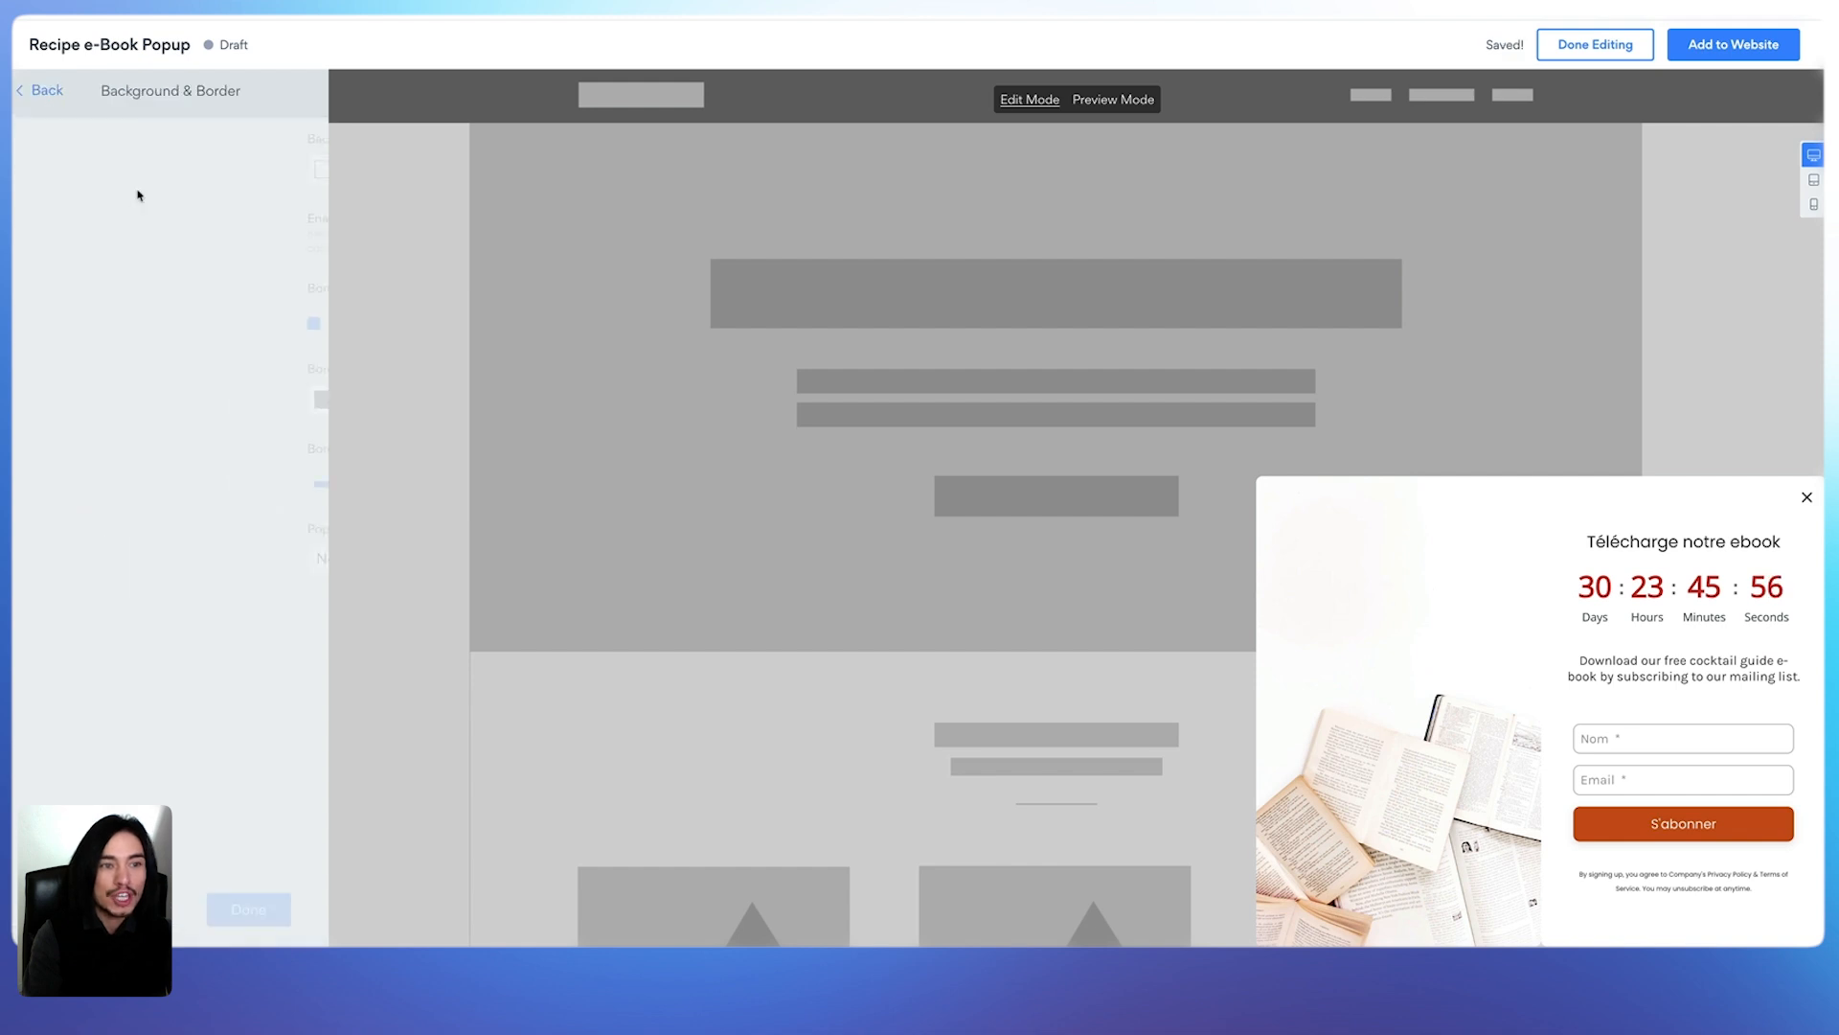
{"action": "left_click", "coordinate": [141, 168]}
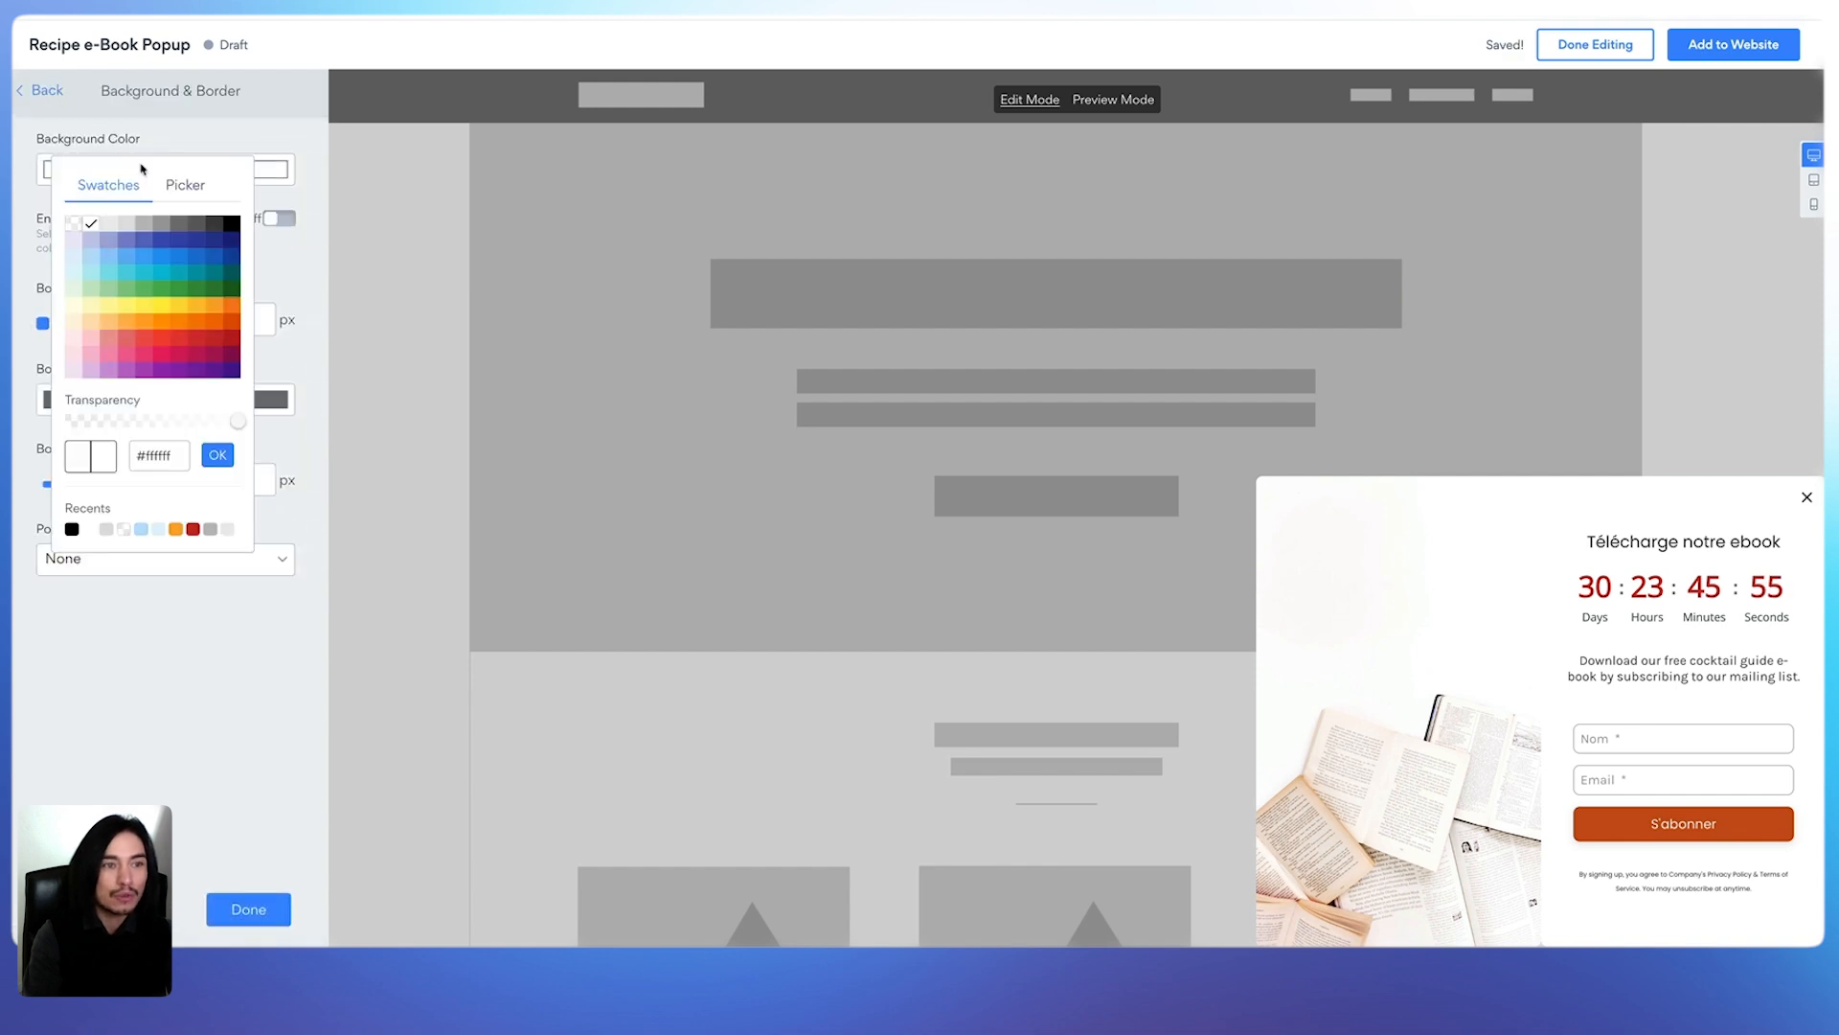
{"action": "left_click", "coordinate": [110, 226]}
{"action": "left_click", "coordinate": [186, 187]}
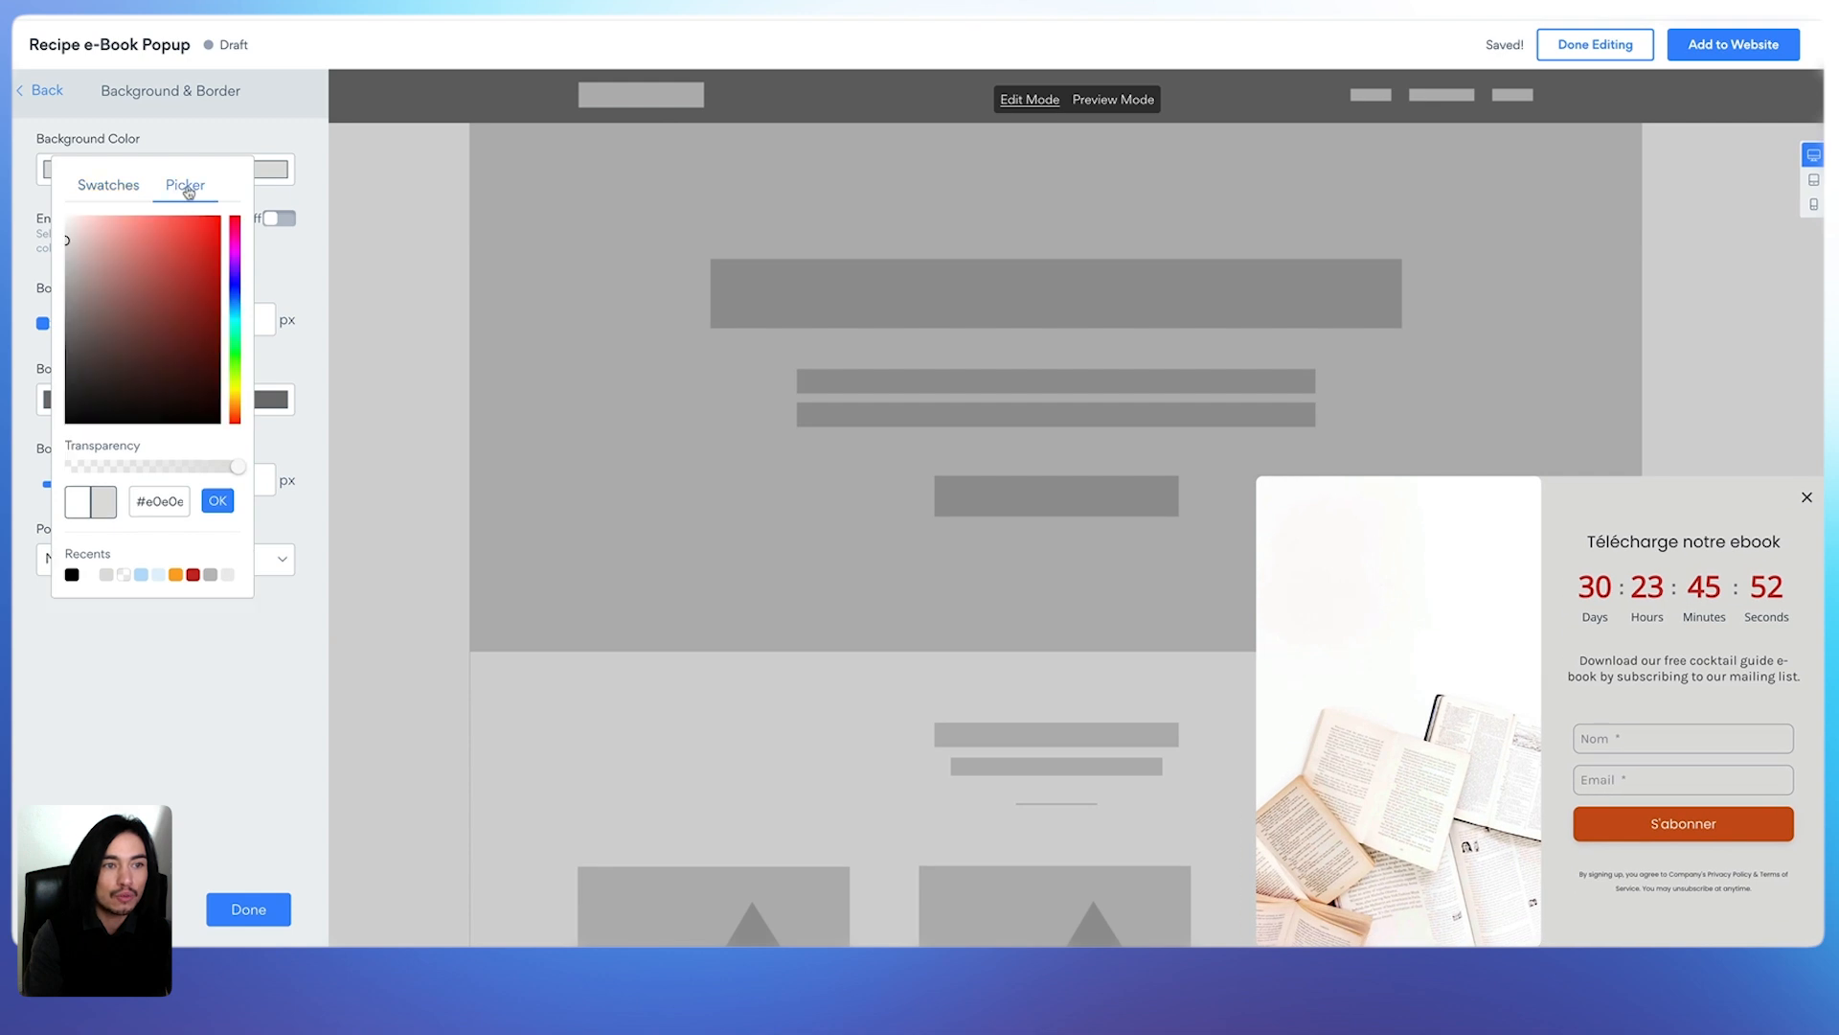
{"action": "left_click", "coordinate": [141, 289]}
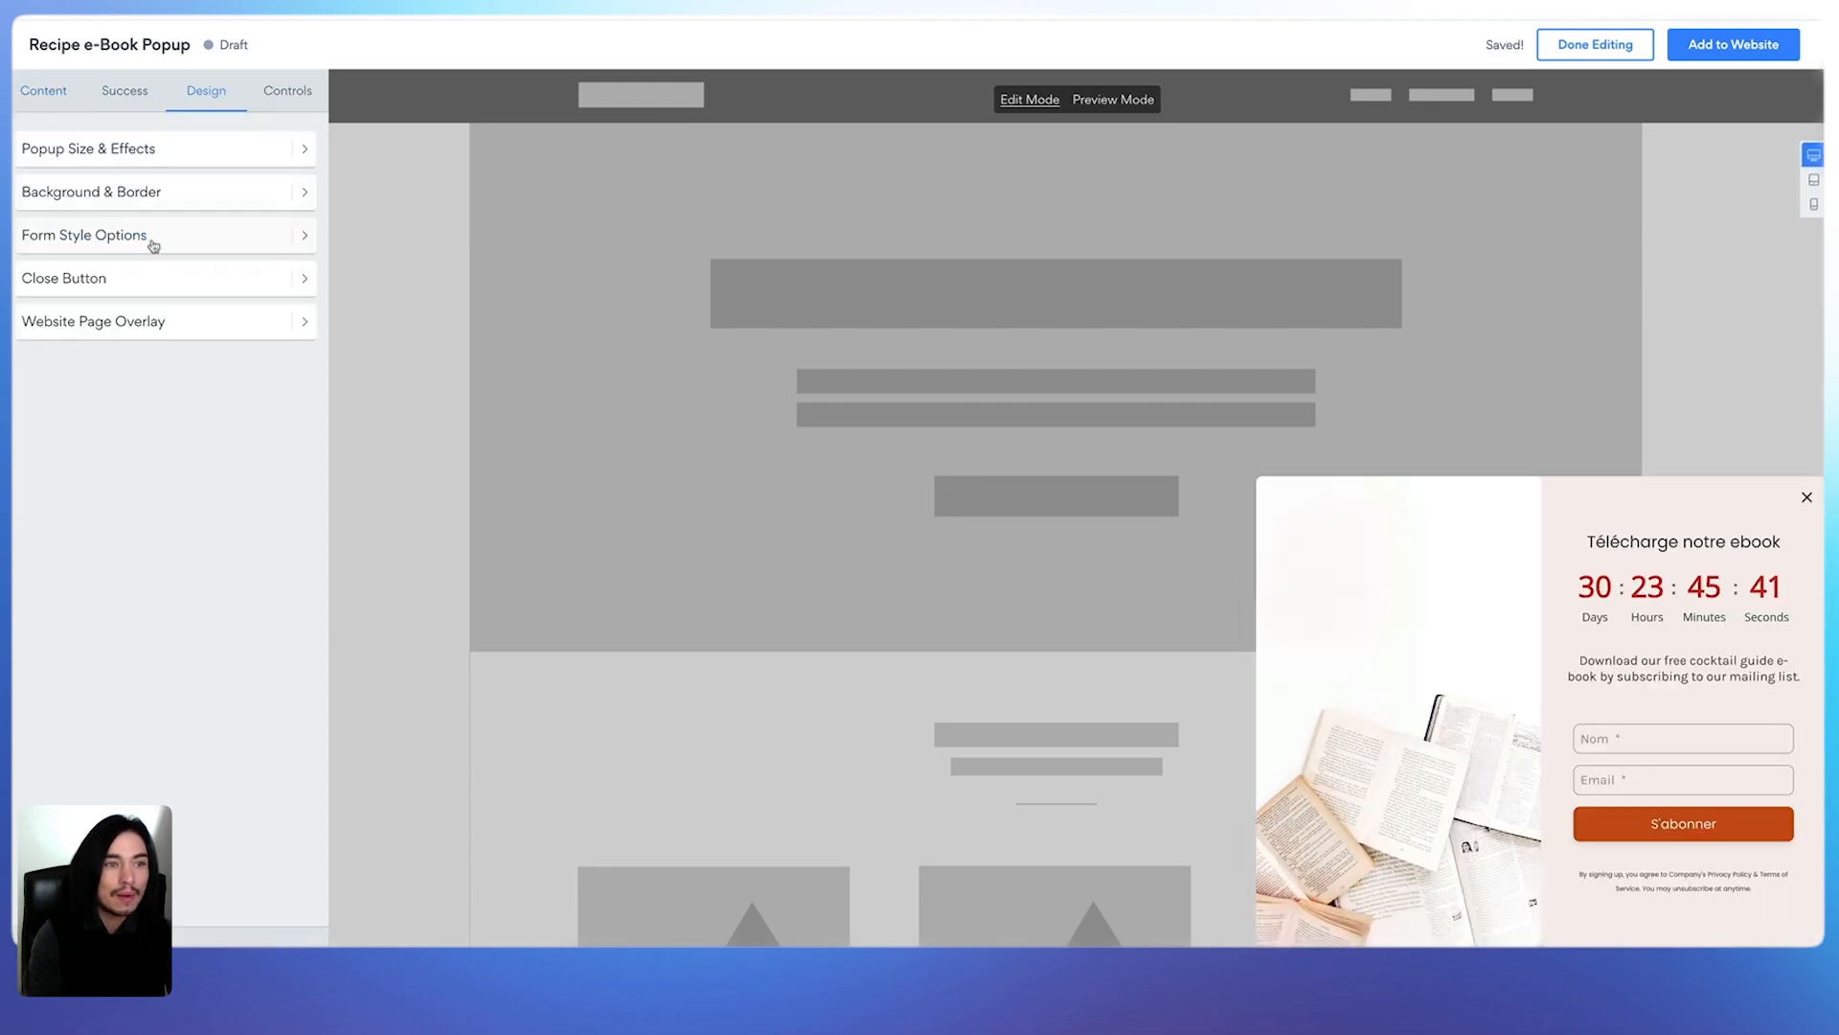
Compare the Line and Block input field styles and set the form's input fields to Line
{"action": "left_click", "coordinate": [94, 237]}
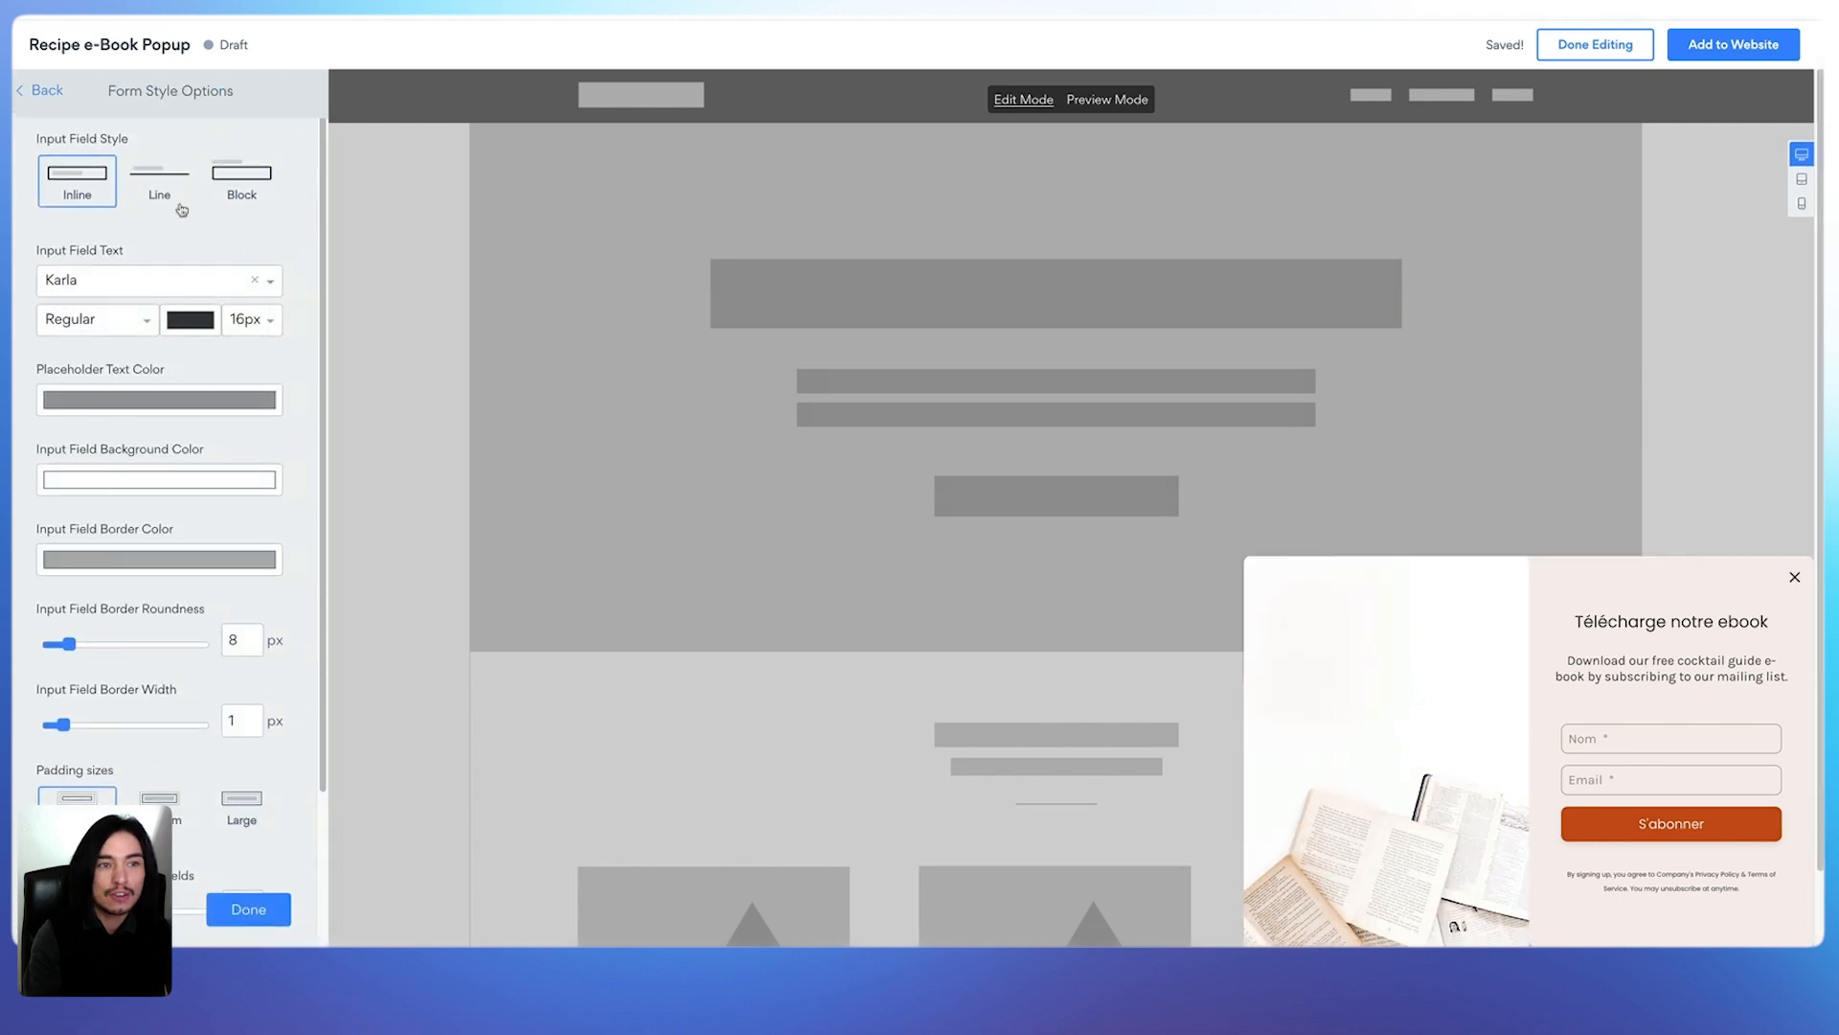
{"action": "left_click", "coordinate": [166, 187]}
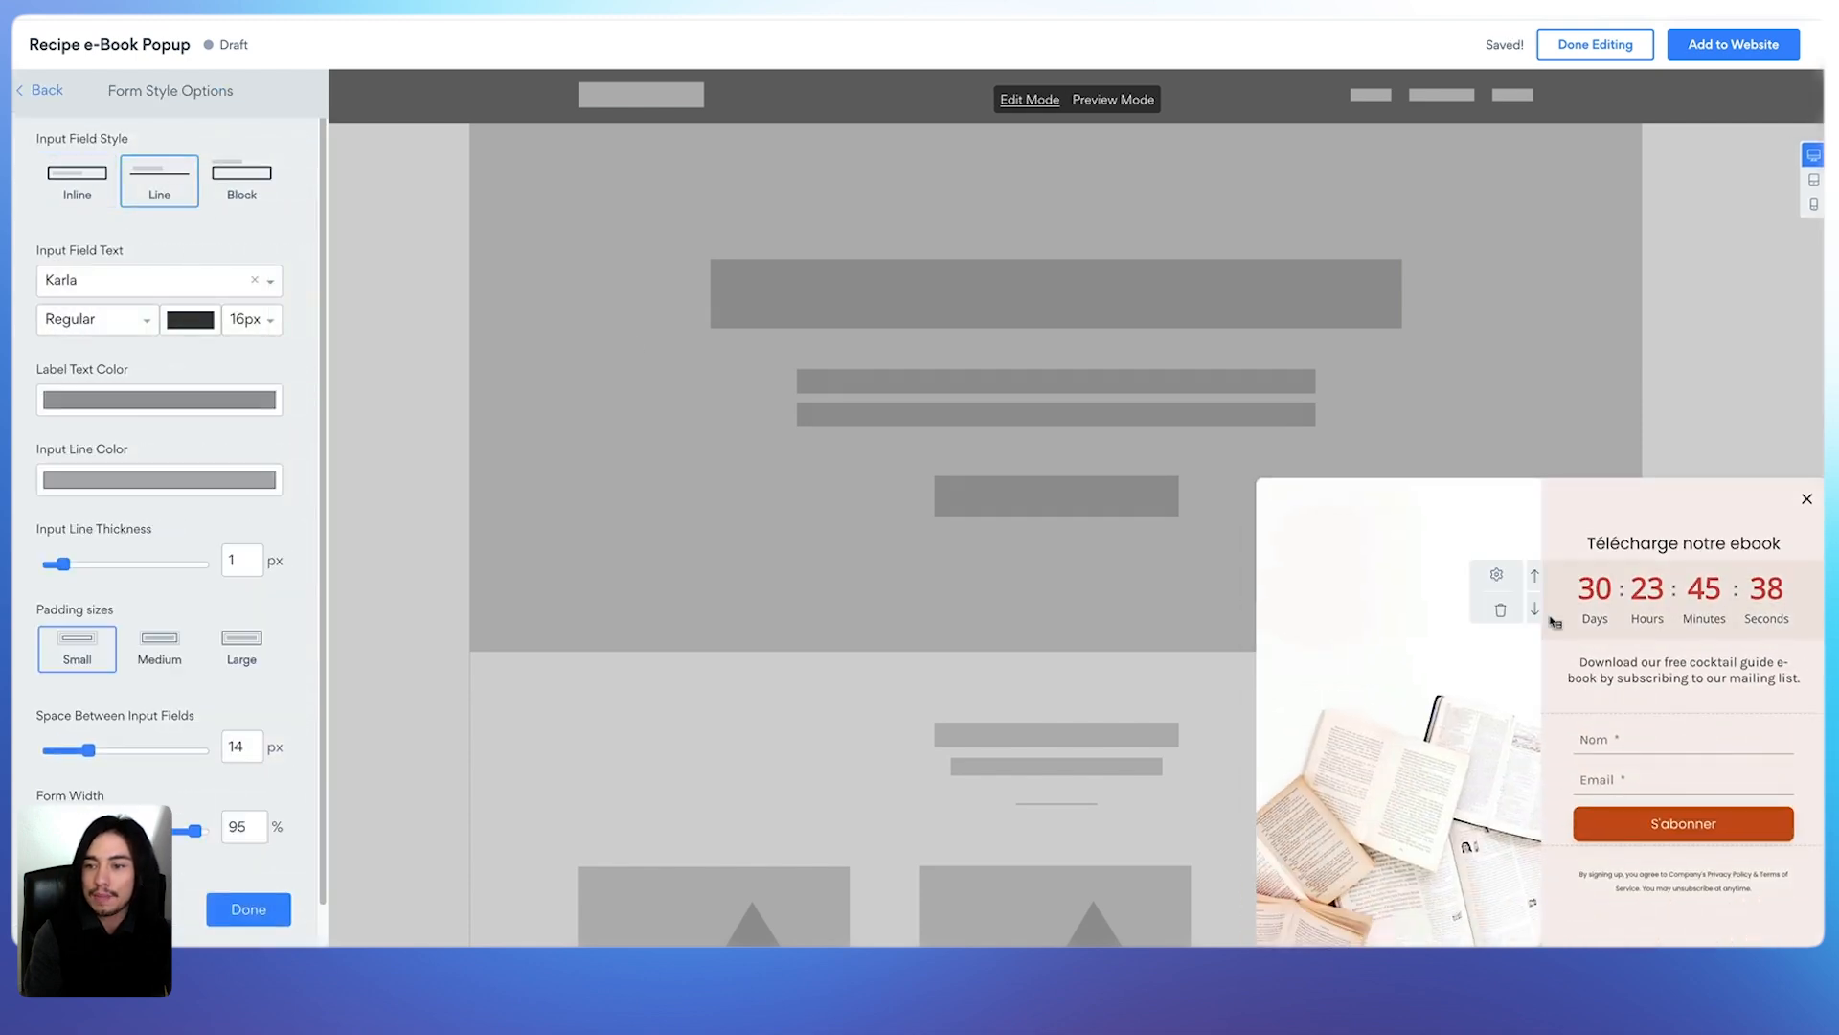
{"action": "left_click", "coordinate": [270, 172]}
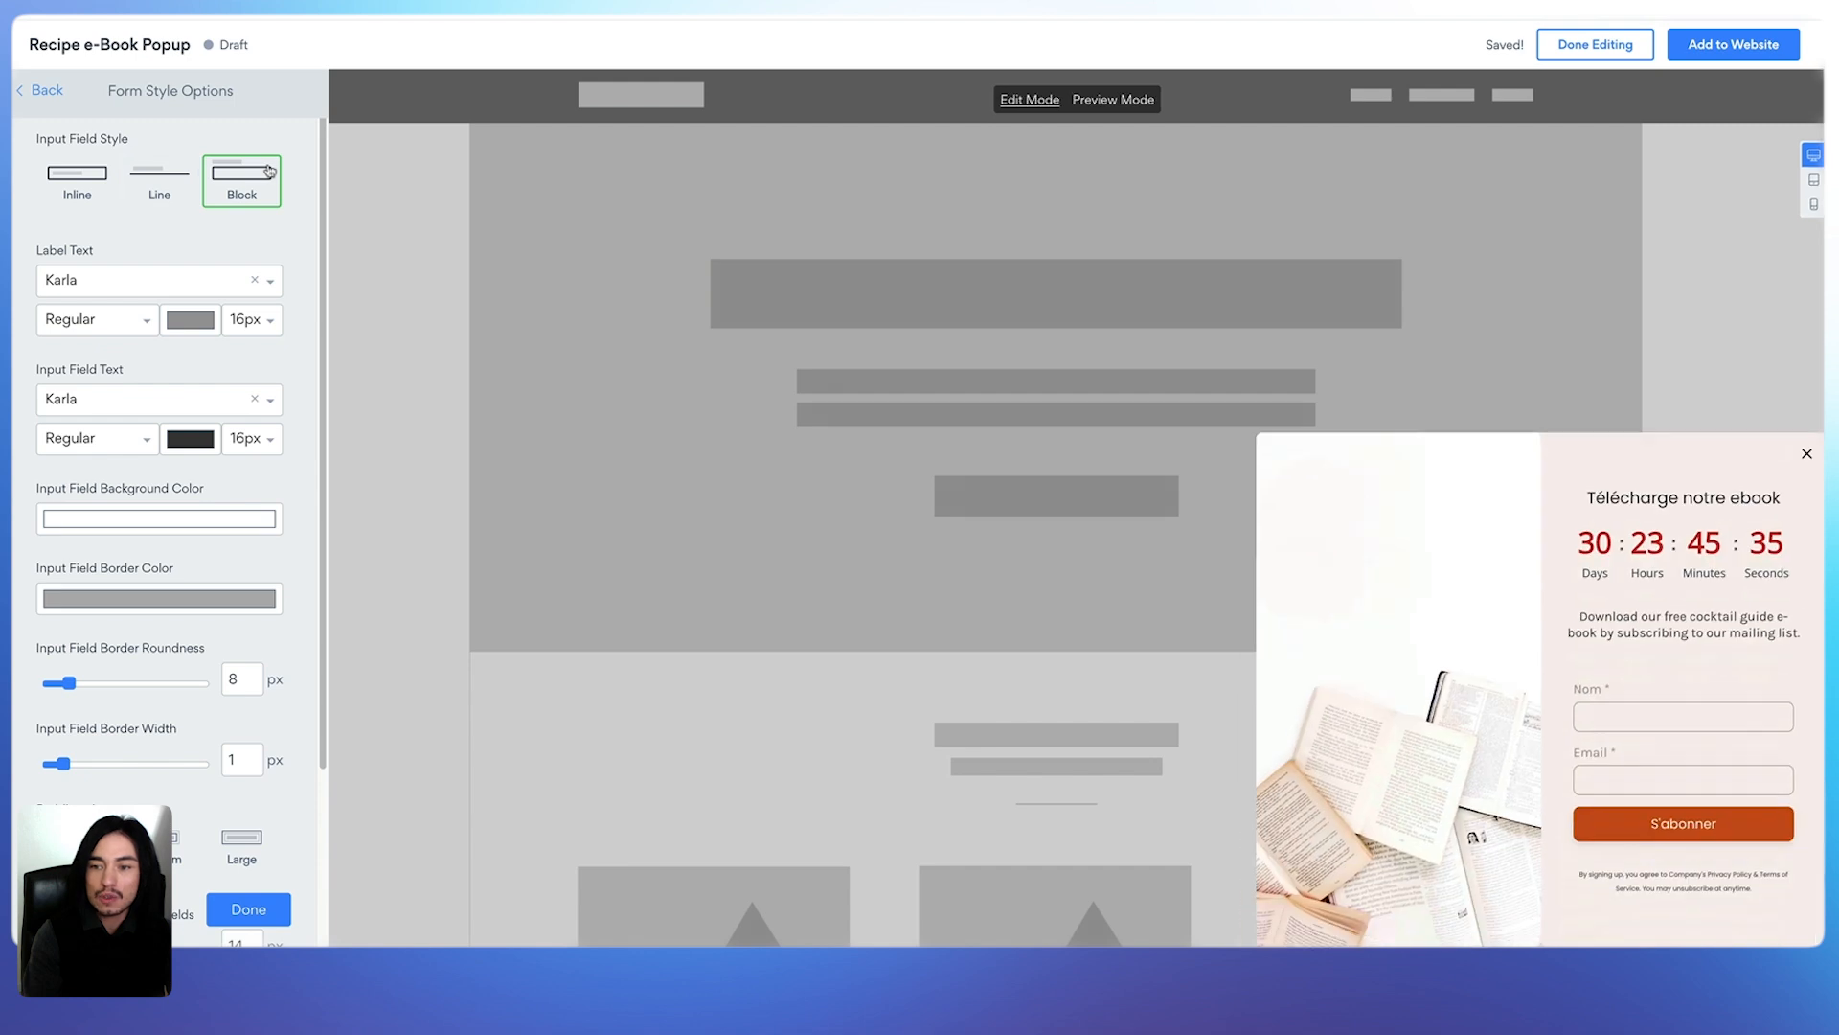
{"action": "left_click", "coordinate": [161, 182]}
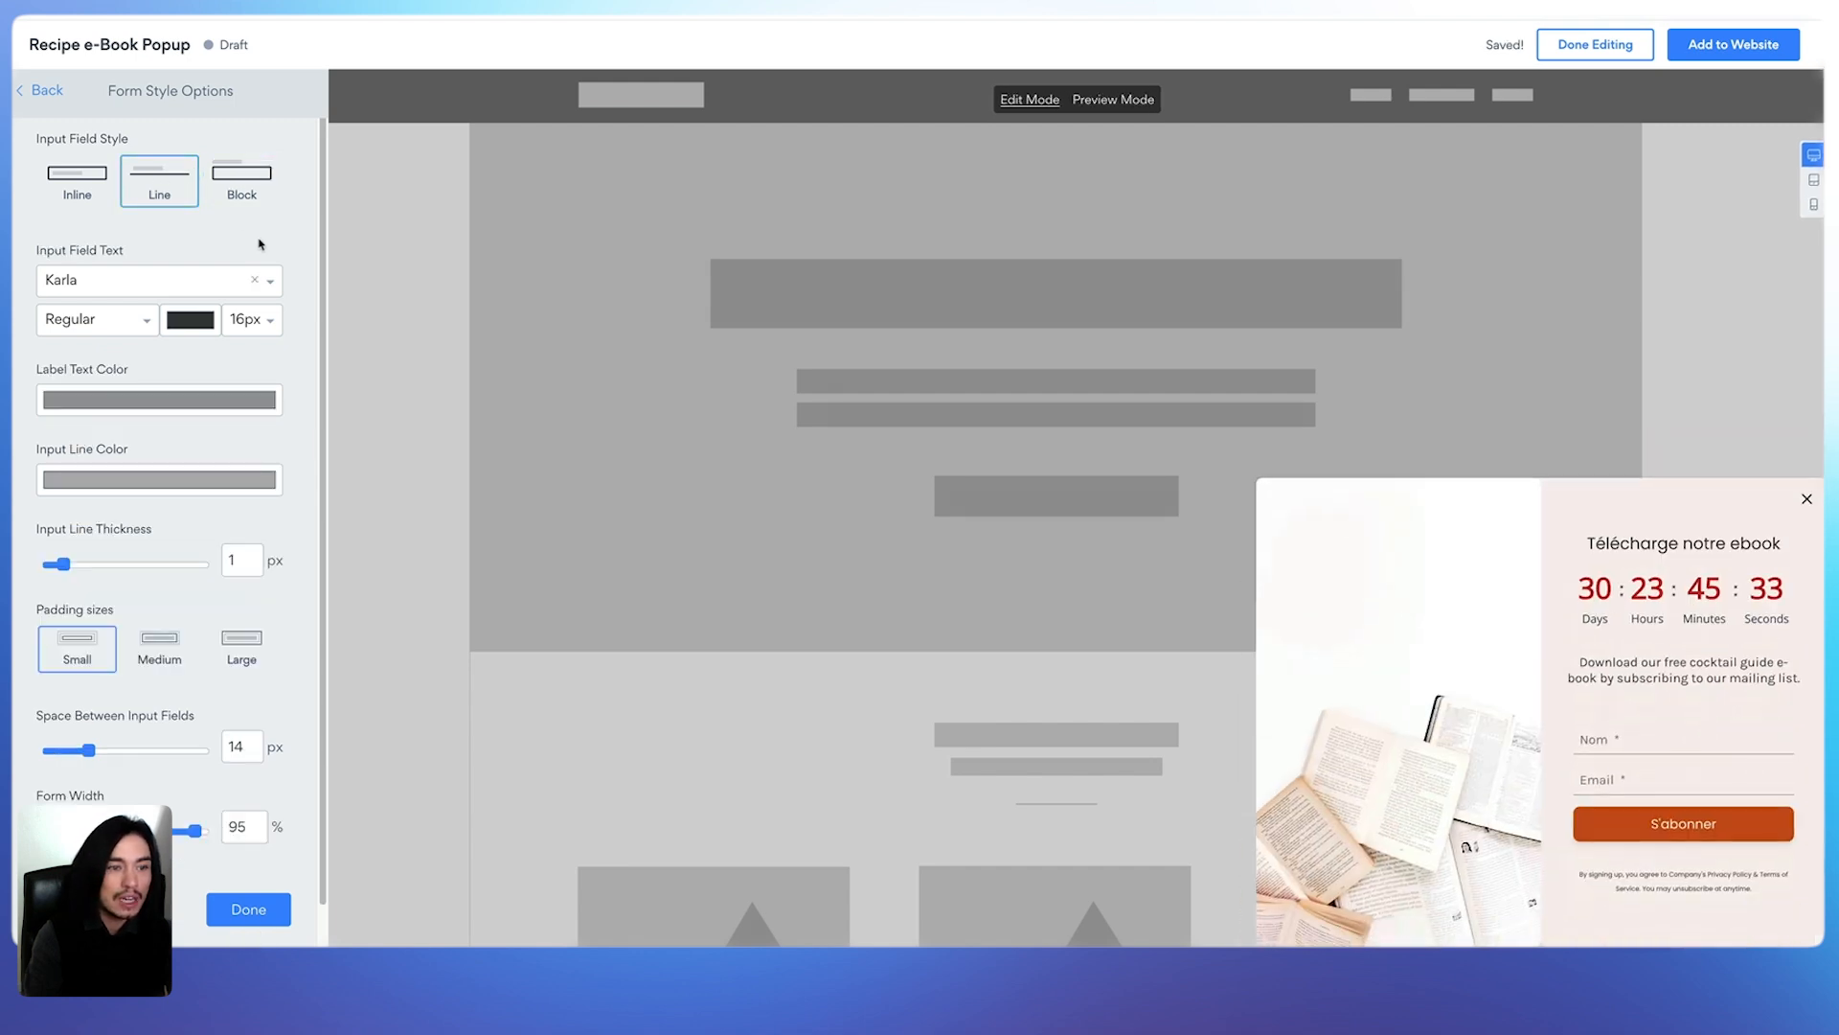
{"action": "scroll", "coordinate": [304, 366], "scroll_direction": "down", "scroll_amount": 2}
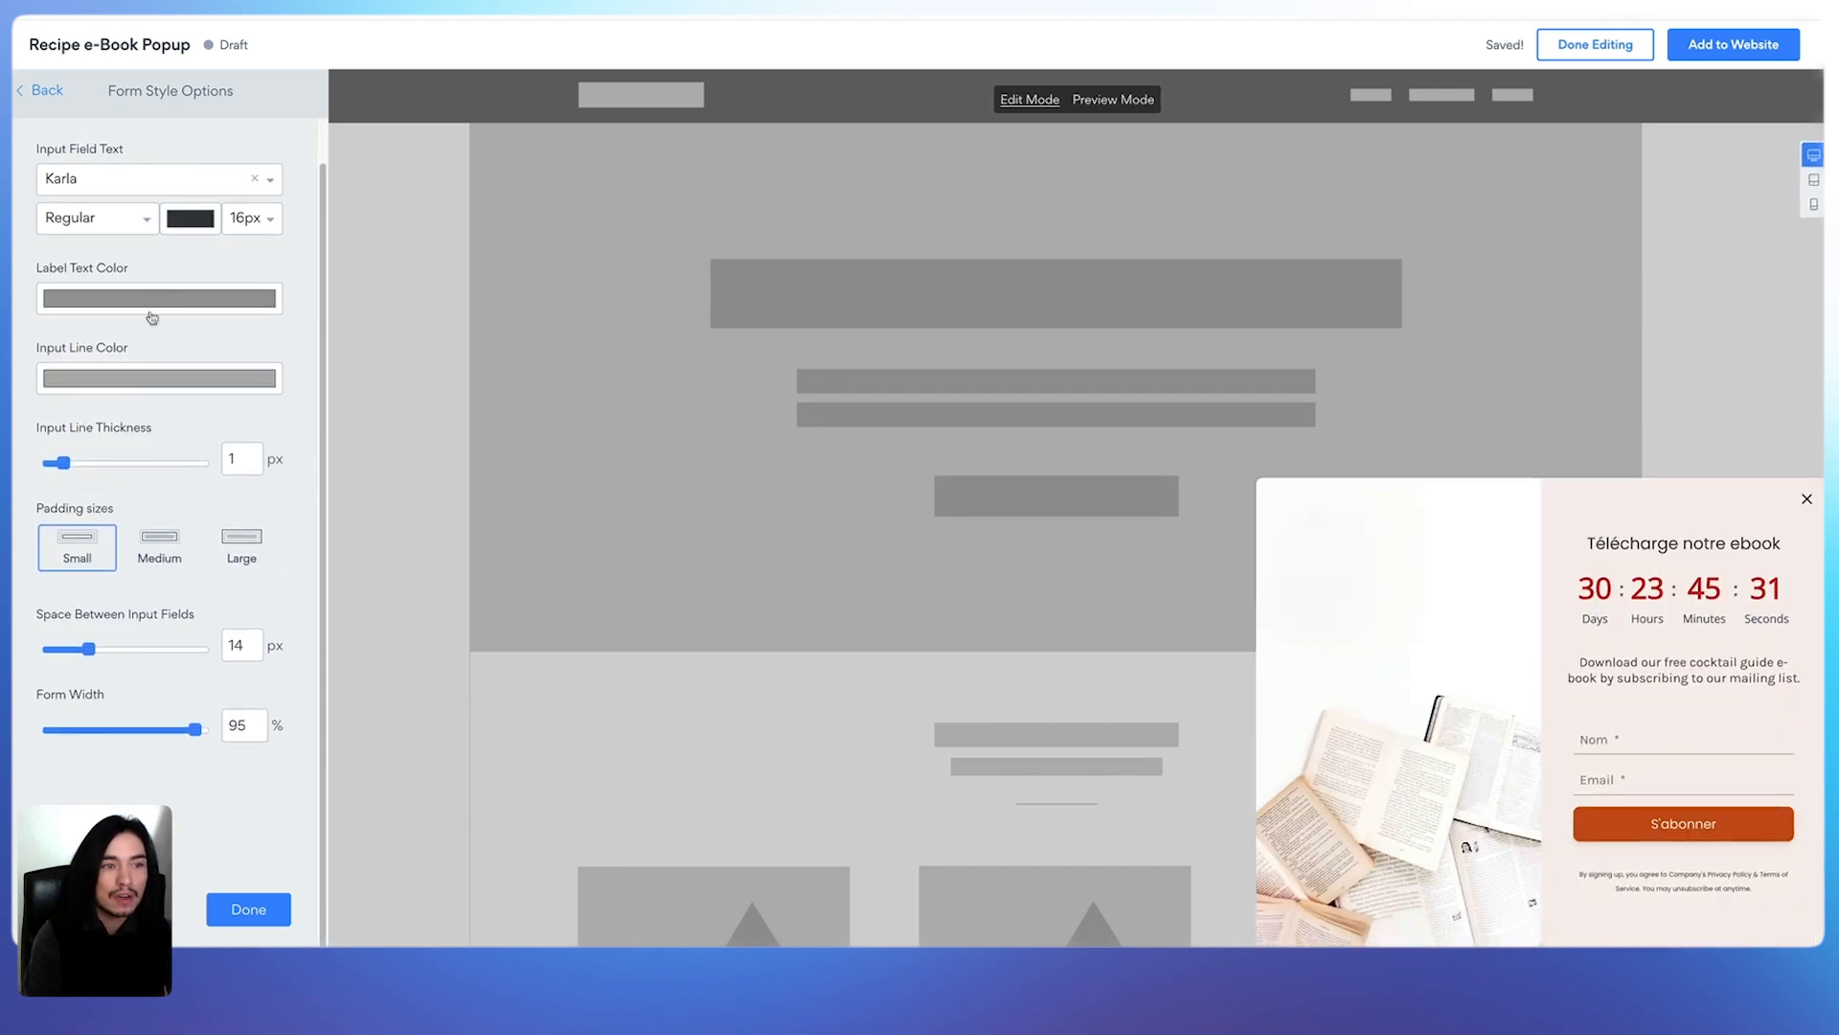
{"action": "scroll", "coordinate": [204, 345], "scroll_direction": "up", "scroll_amount": 2}
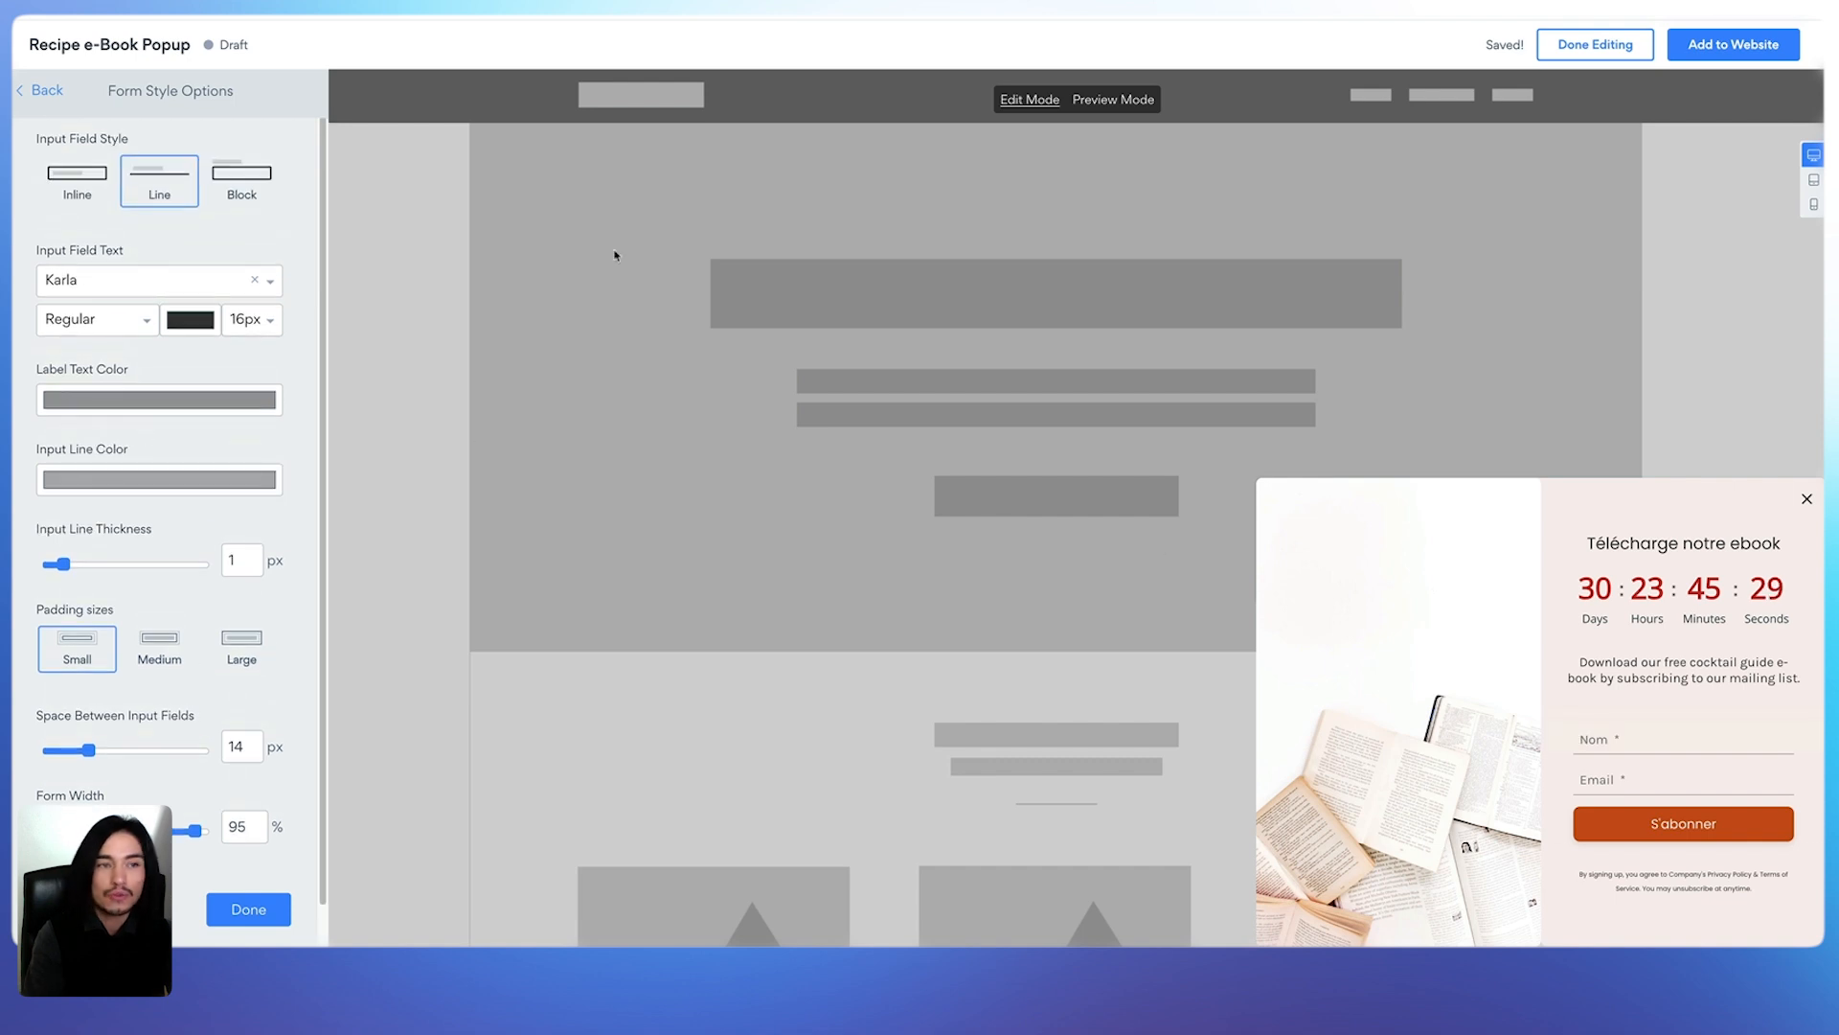
{"action": "left_click", "coordinate": [48, 90]}
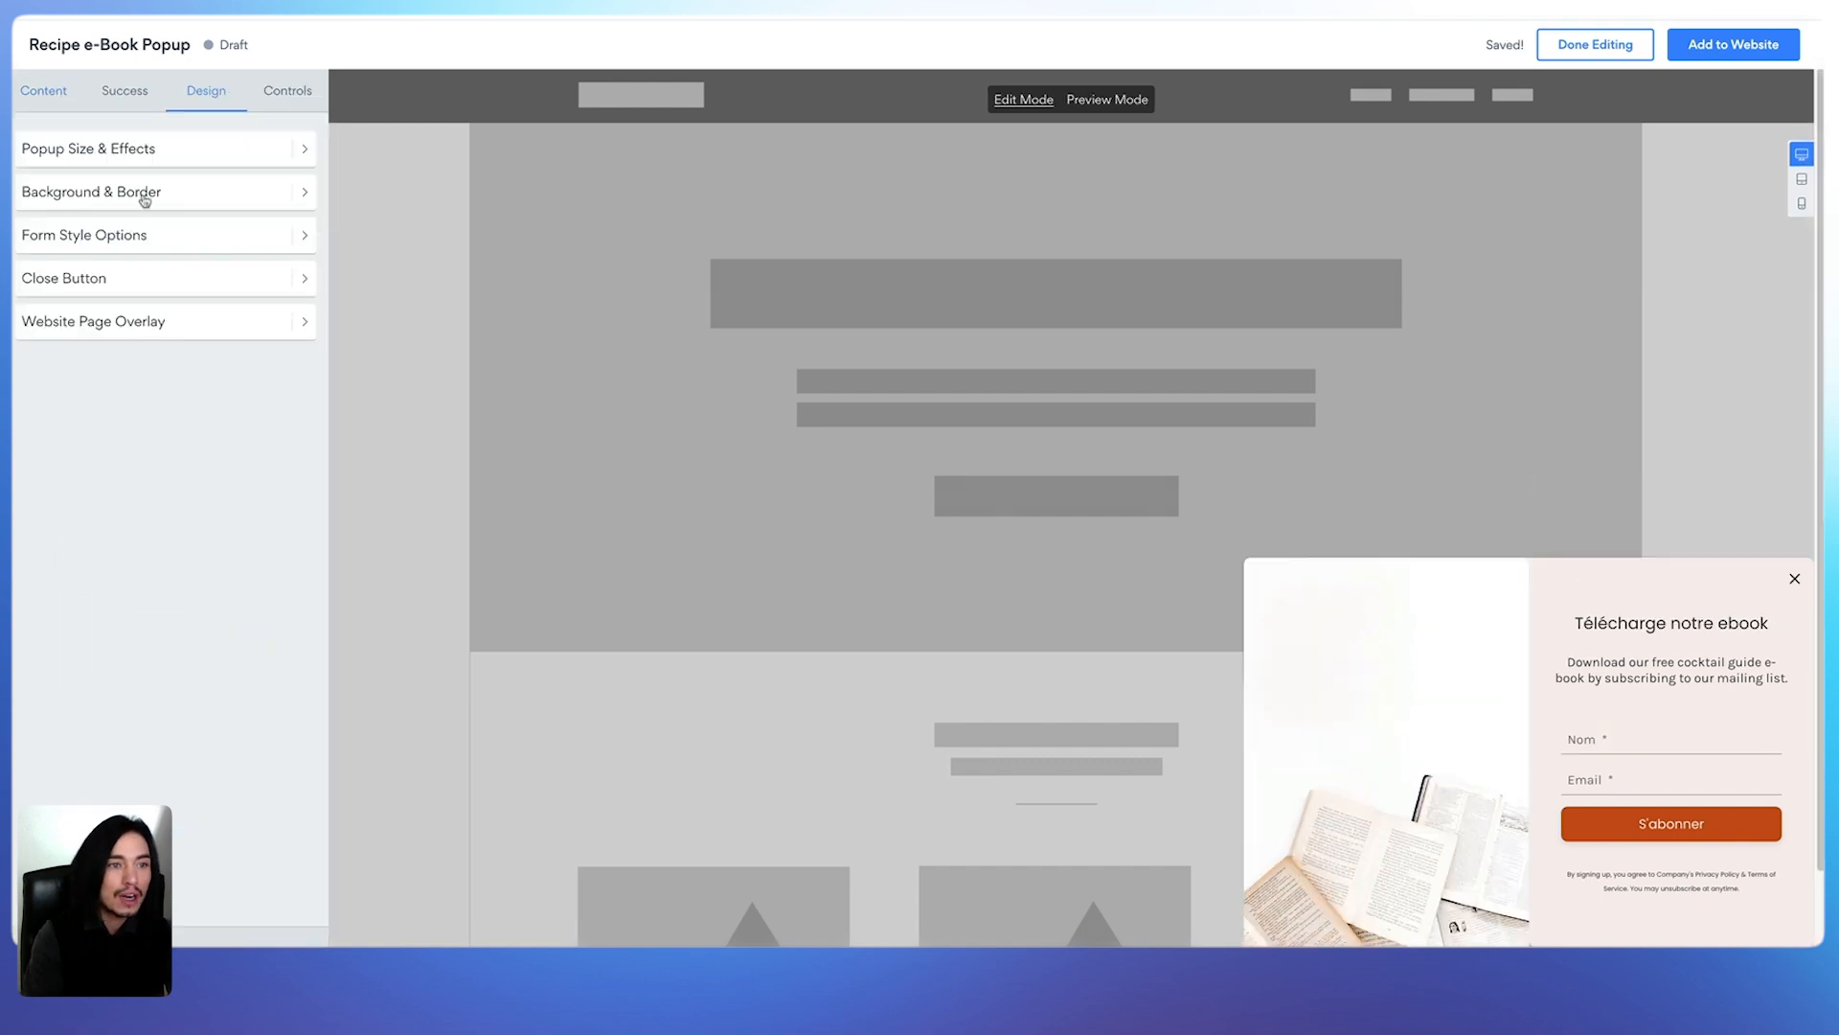
Change the popup's close button icon to an X inside an outlined circle
{"action": "left_click", "coordinate": [191, 279]}
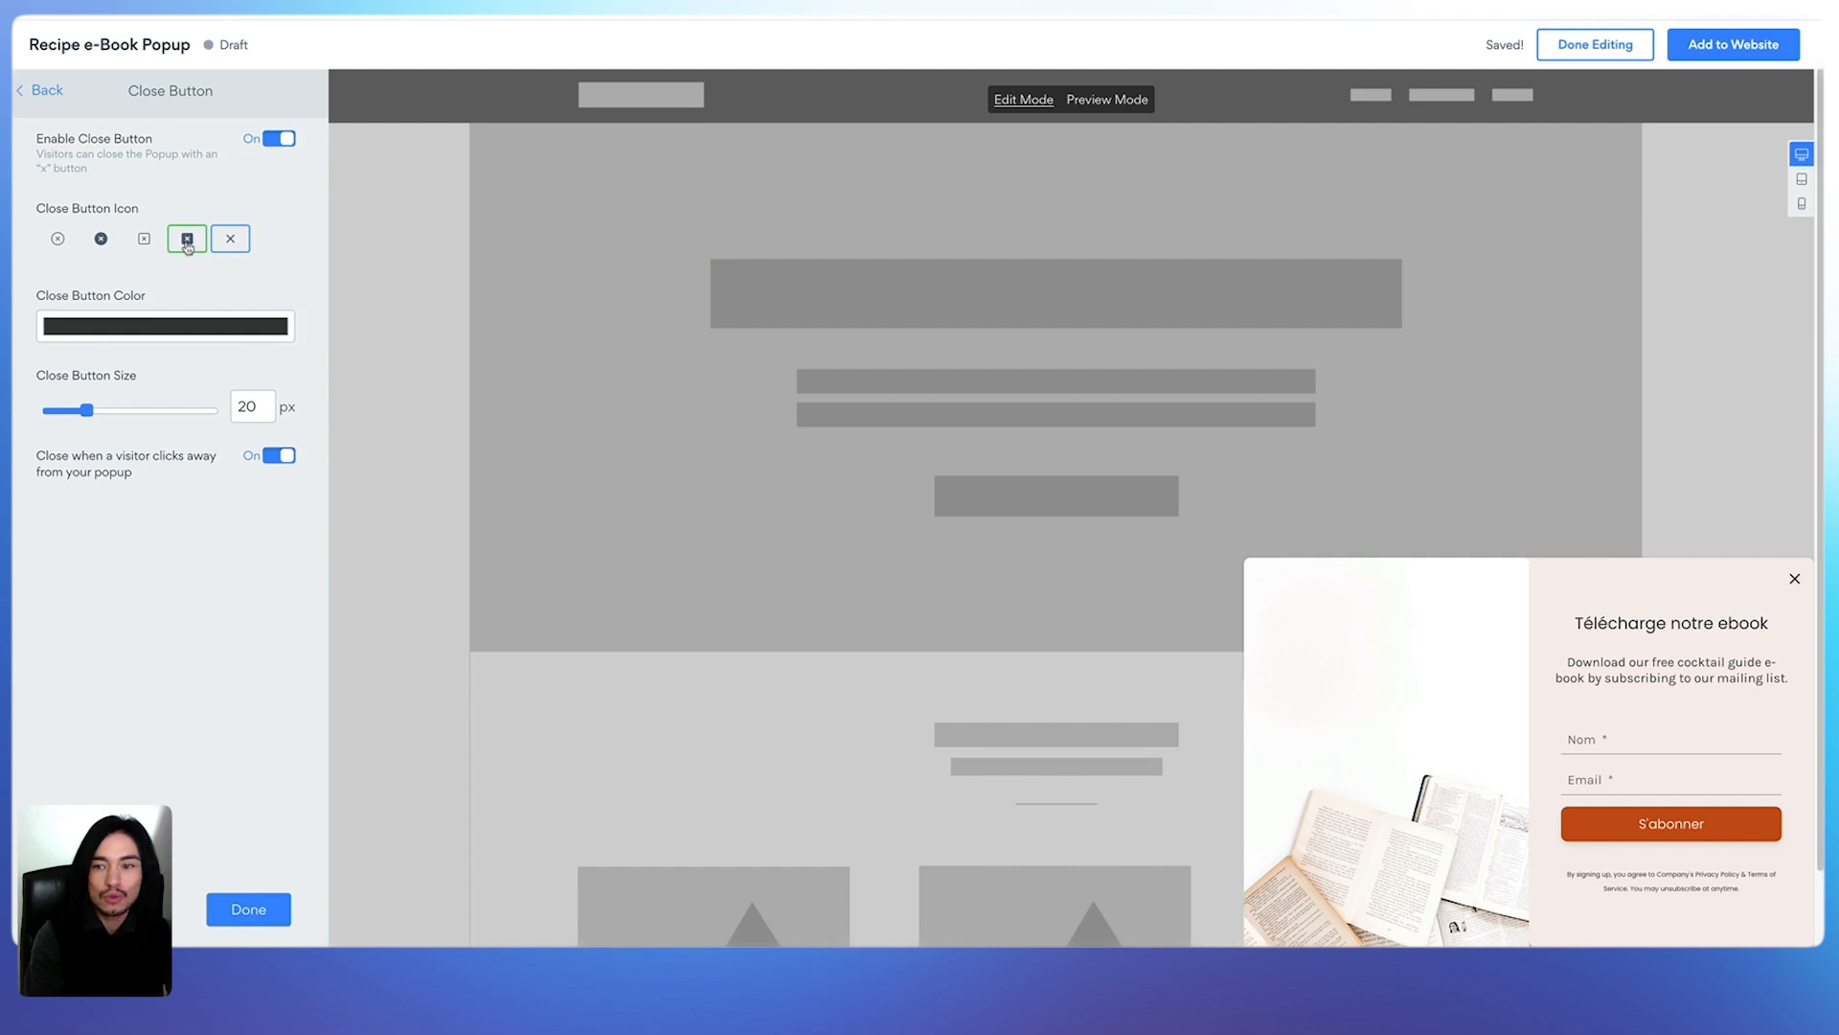
{"action": "left_click", "coordinate": [188, 246]}
{"action": "left_click", "coordinate": [57, 239]}
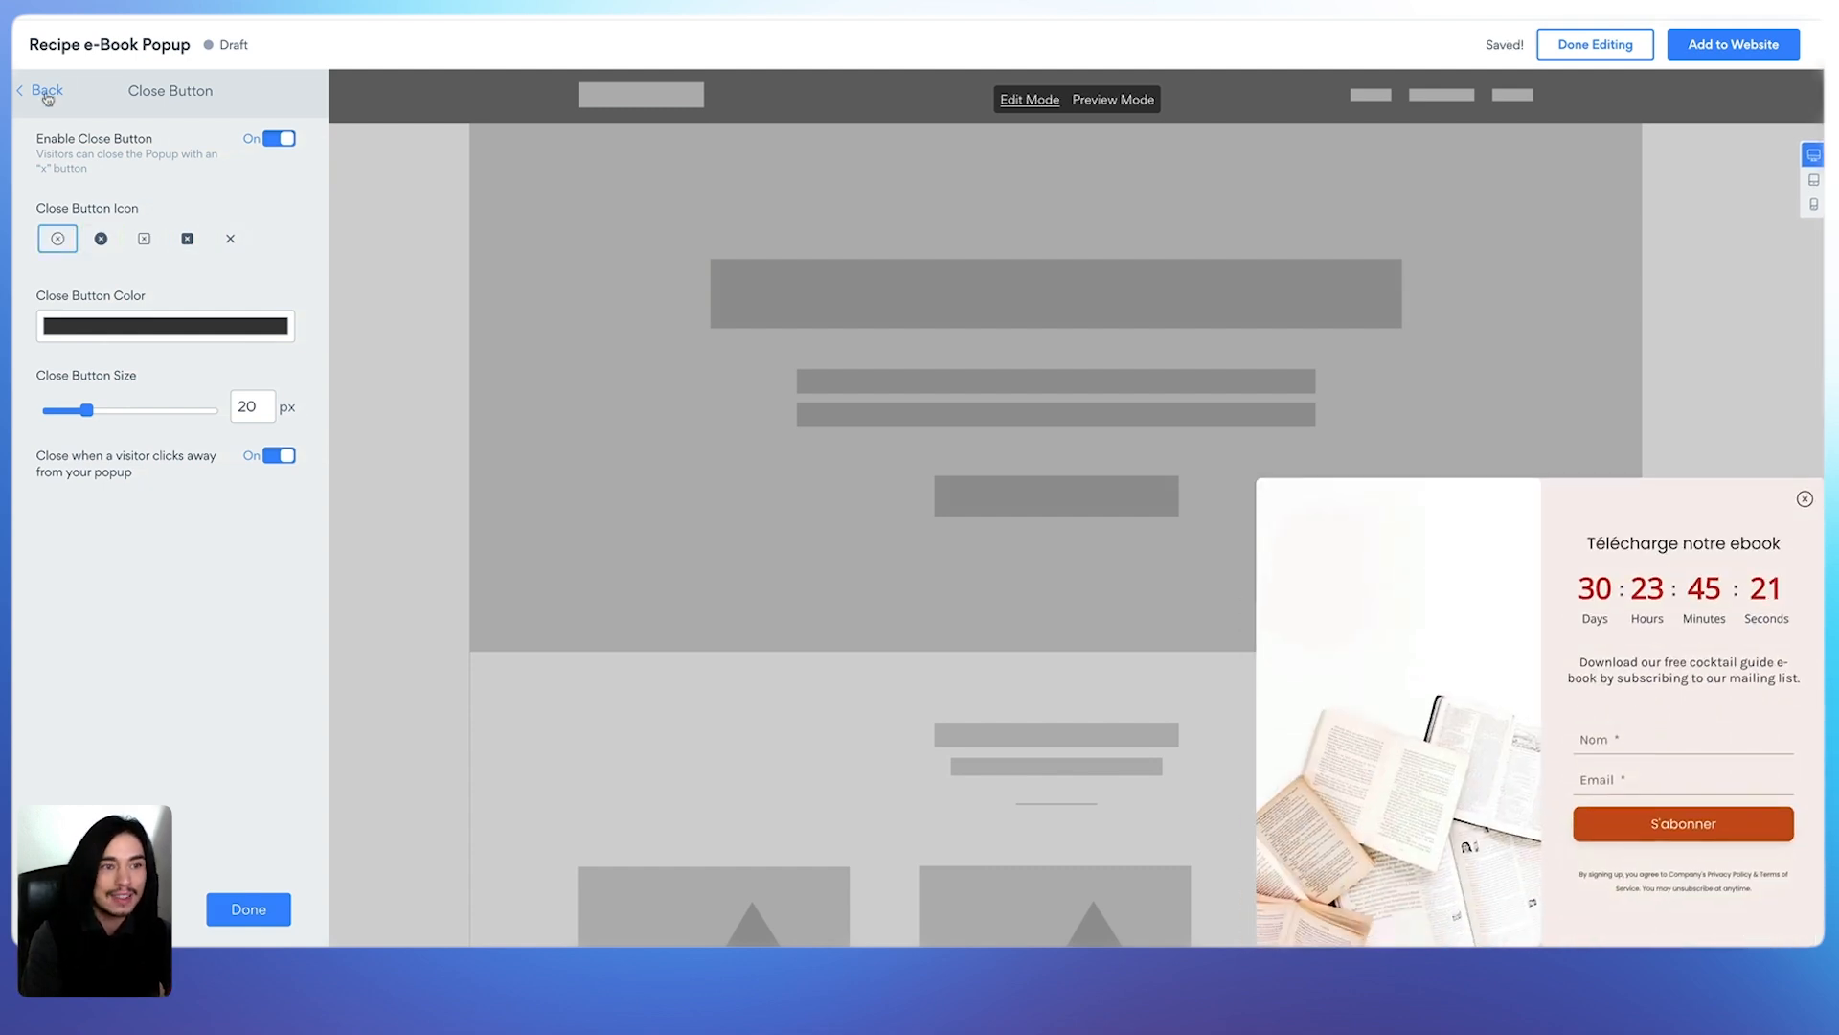
{"action": "left_click", "coordinate": [47, 97]}
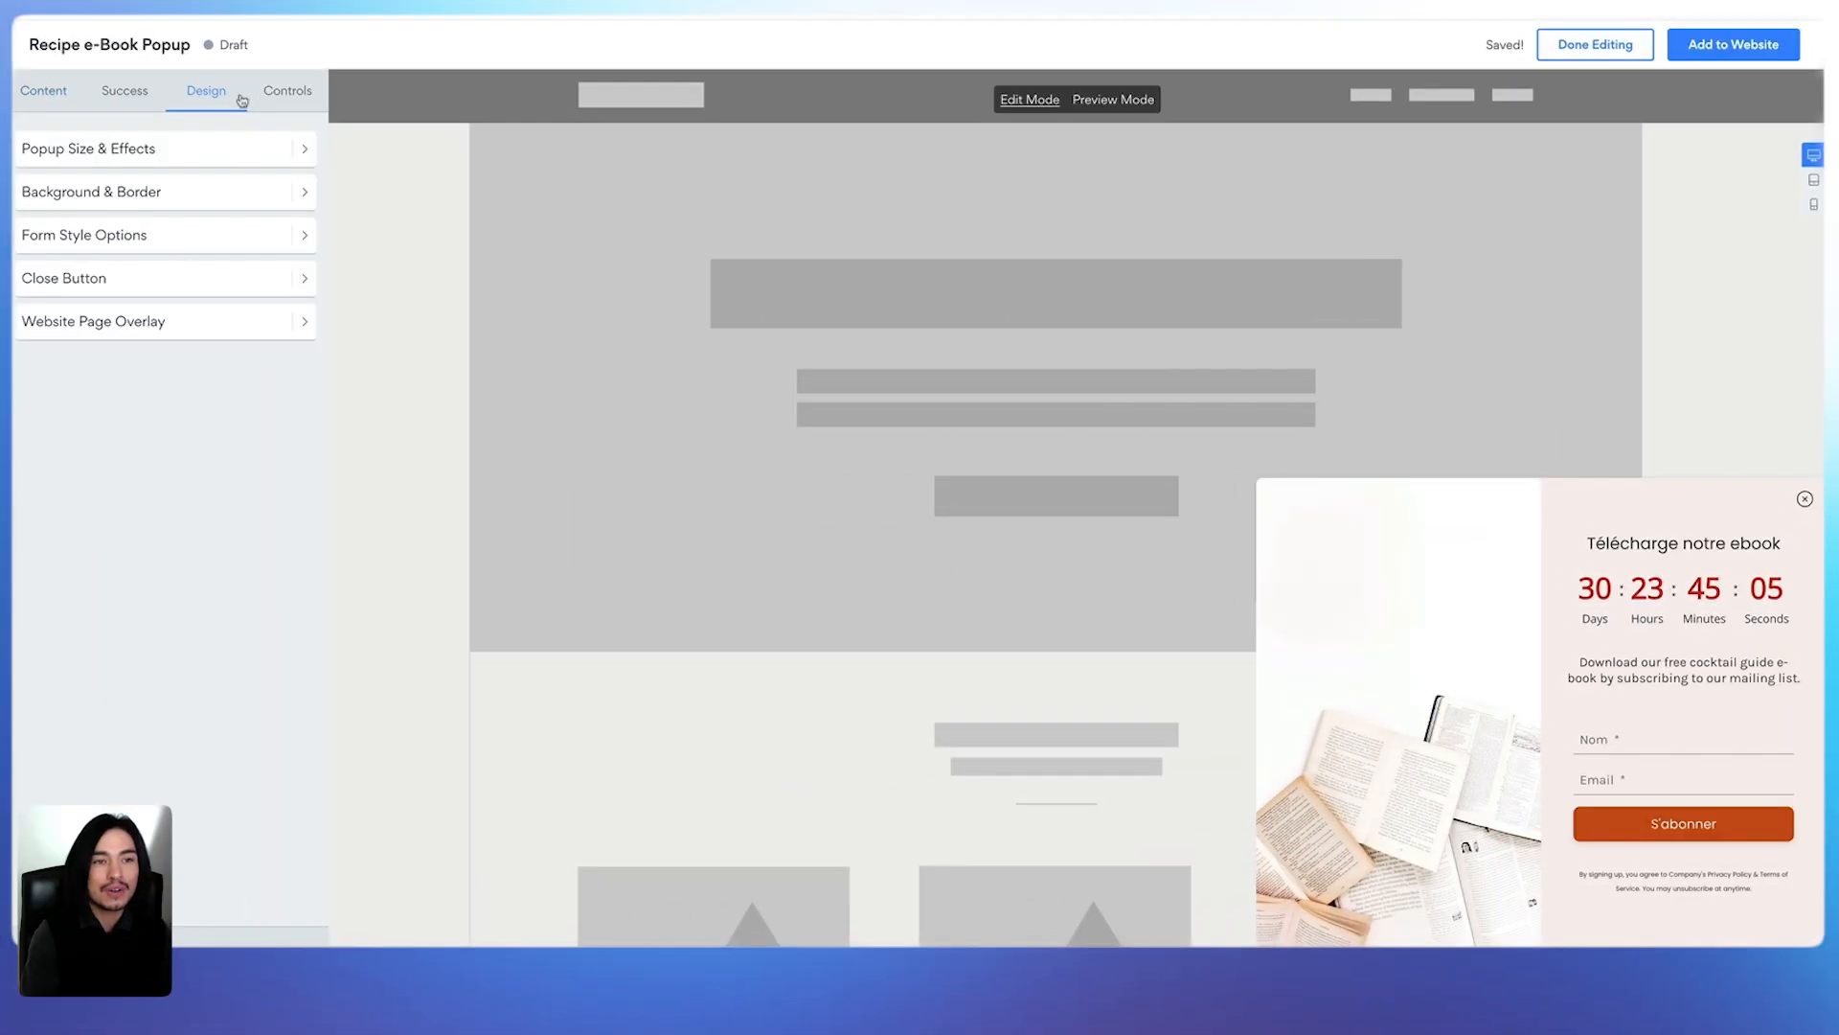
Turn on the popup's display schedule and look at the options for how often a visitor can see it
{"action": "left_click", "coordinate": [284, 94]}
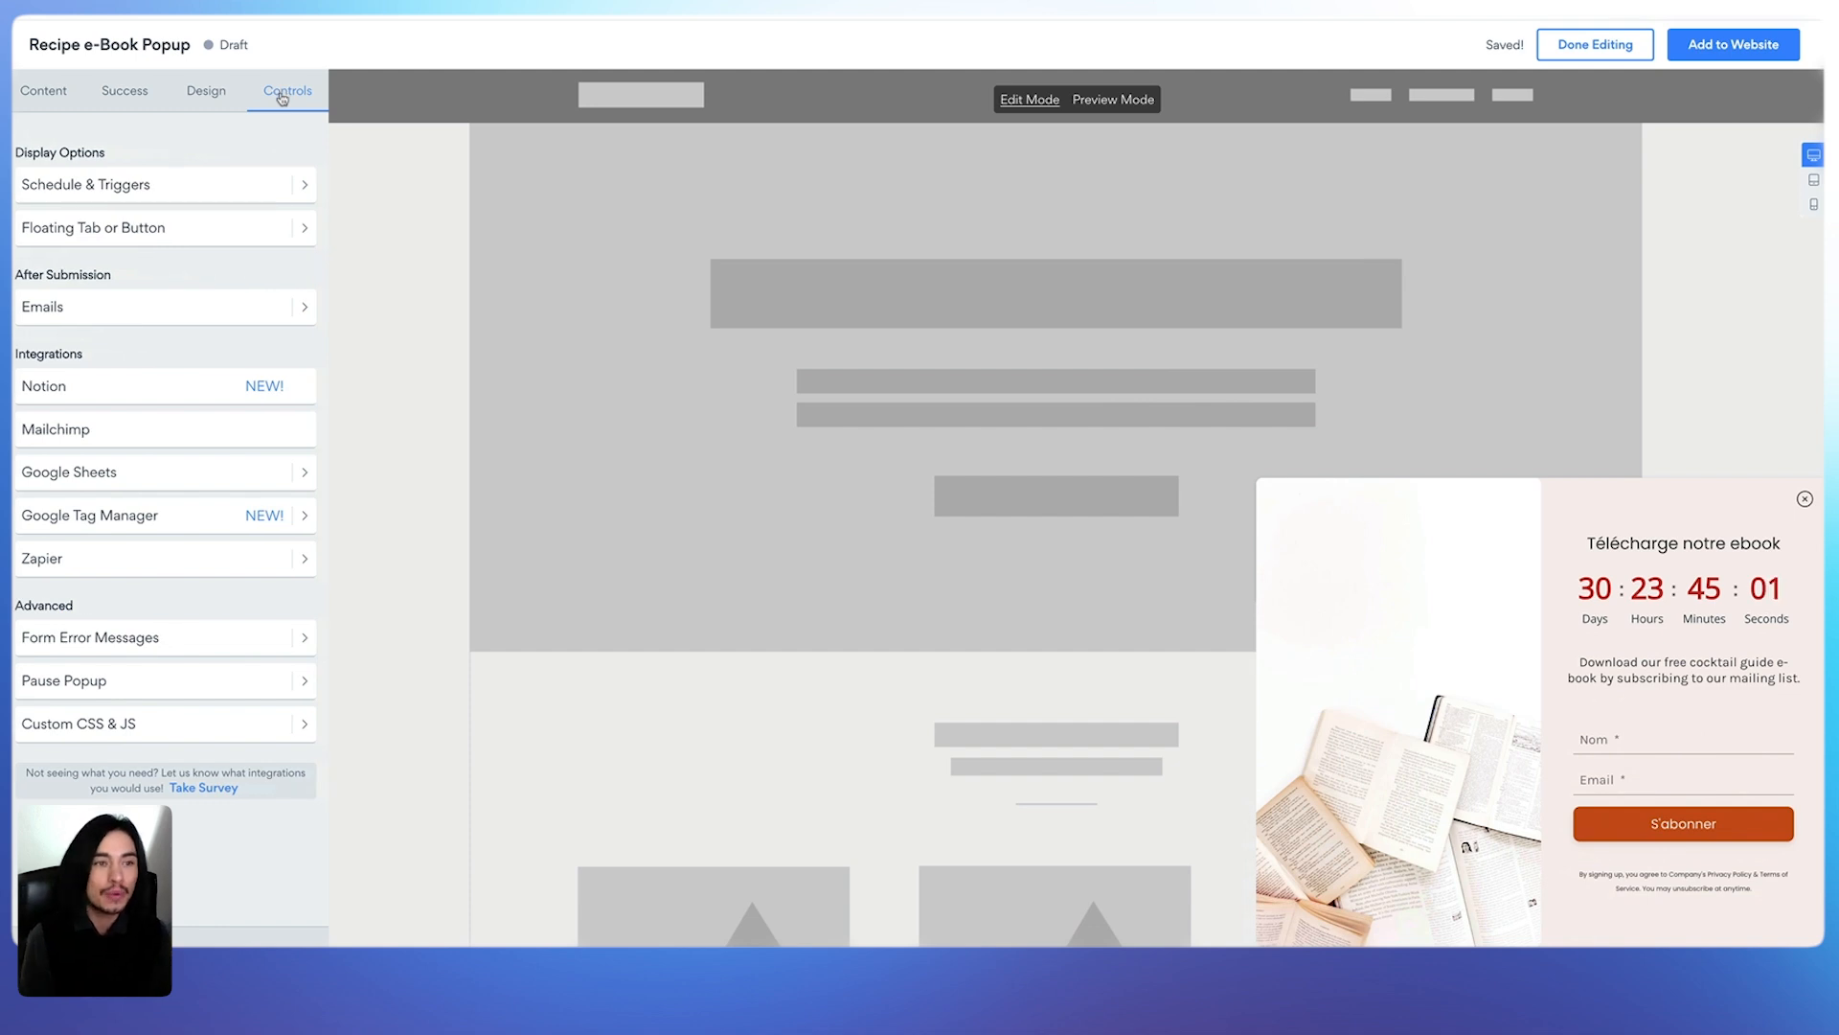
{"action": "left_click", "coordinate": [250, 200]}
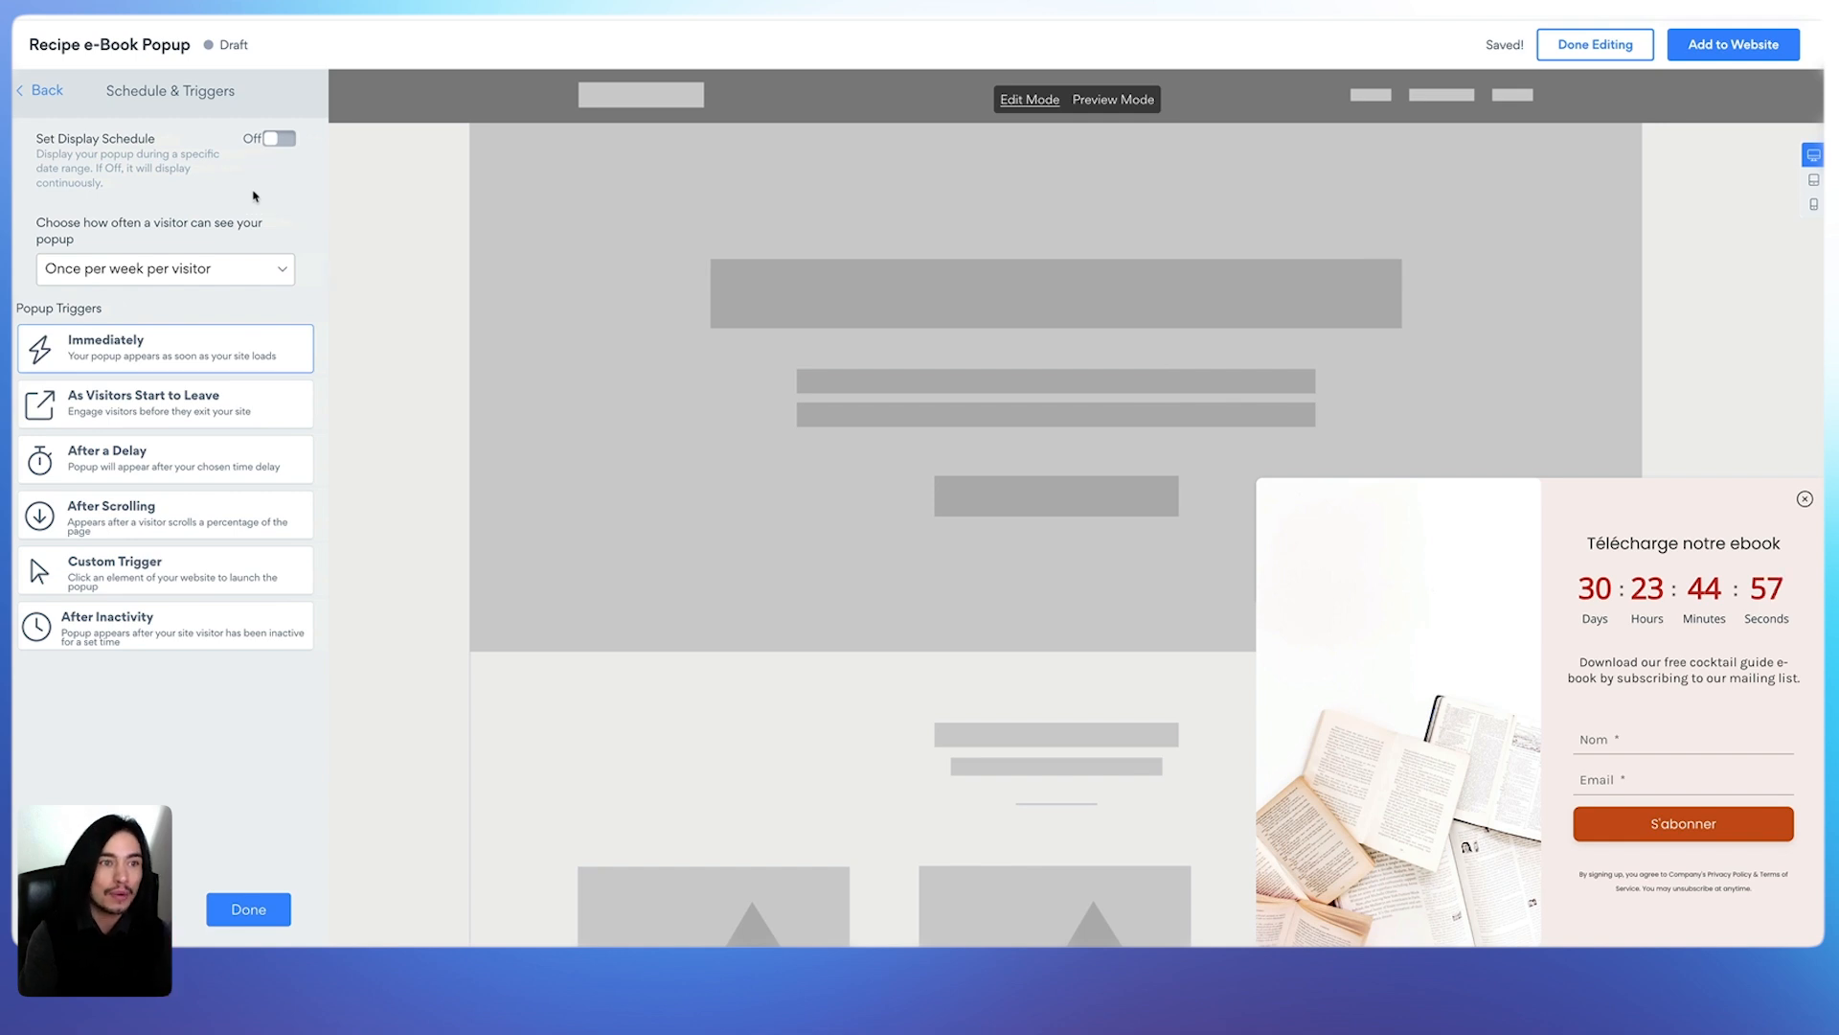
{"action": "left_click", "coordinate": [279, 139]}
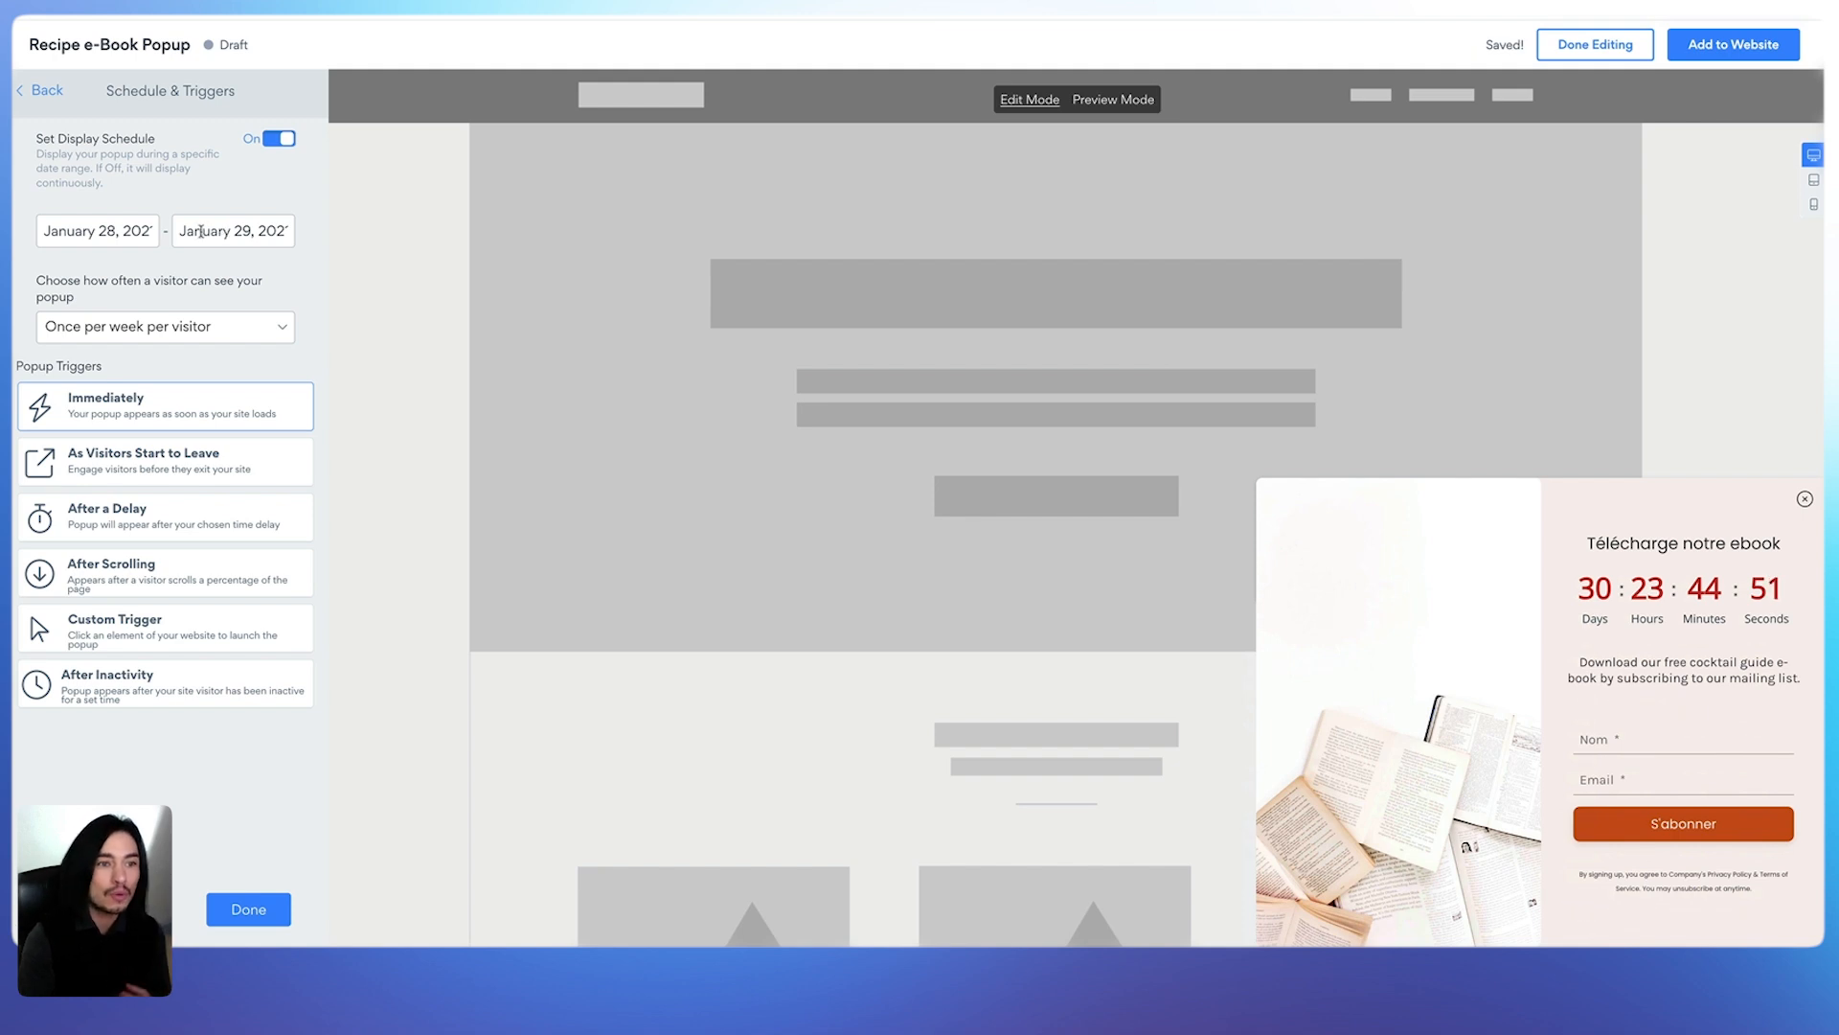
{"action": "left_click", "coordinate": [173, 331]}
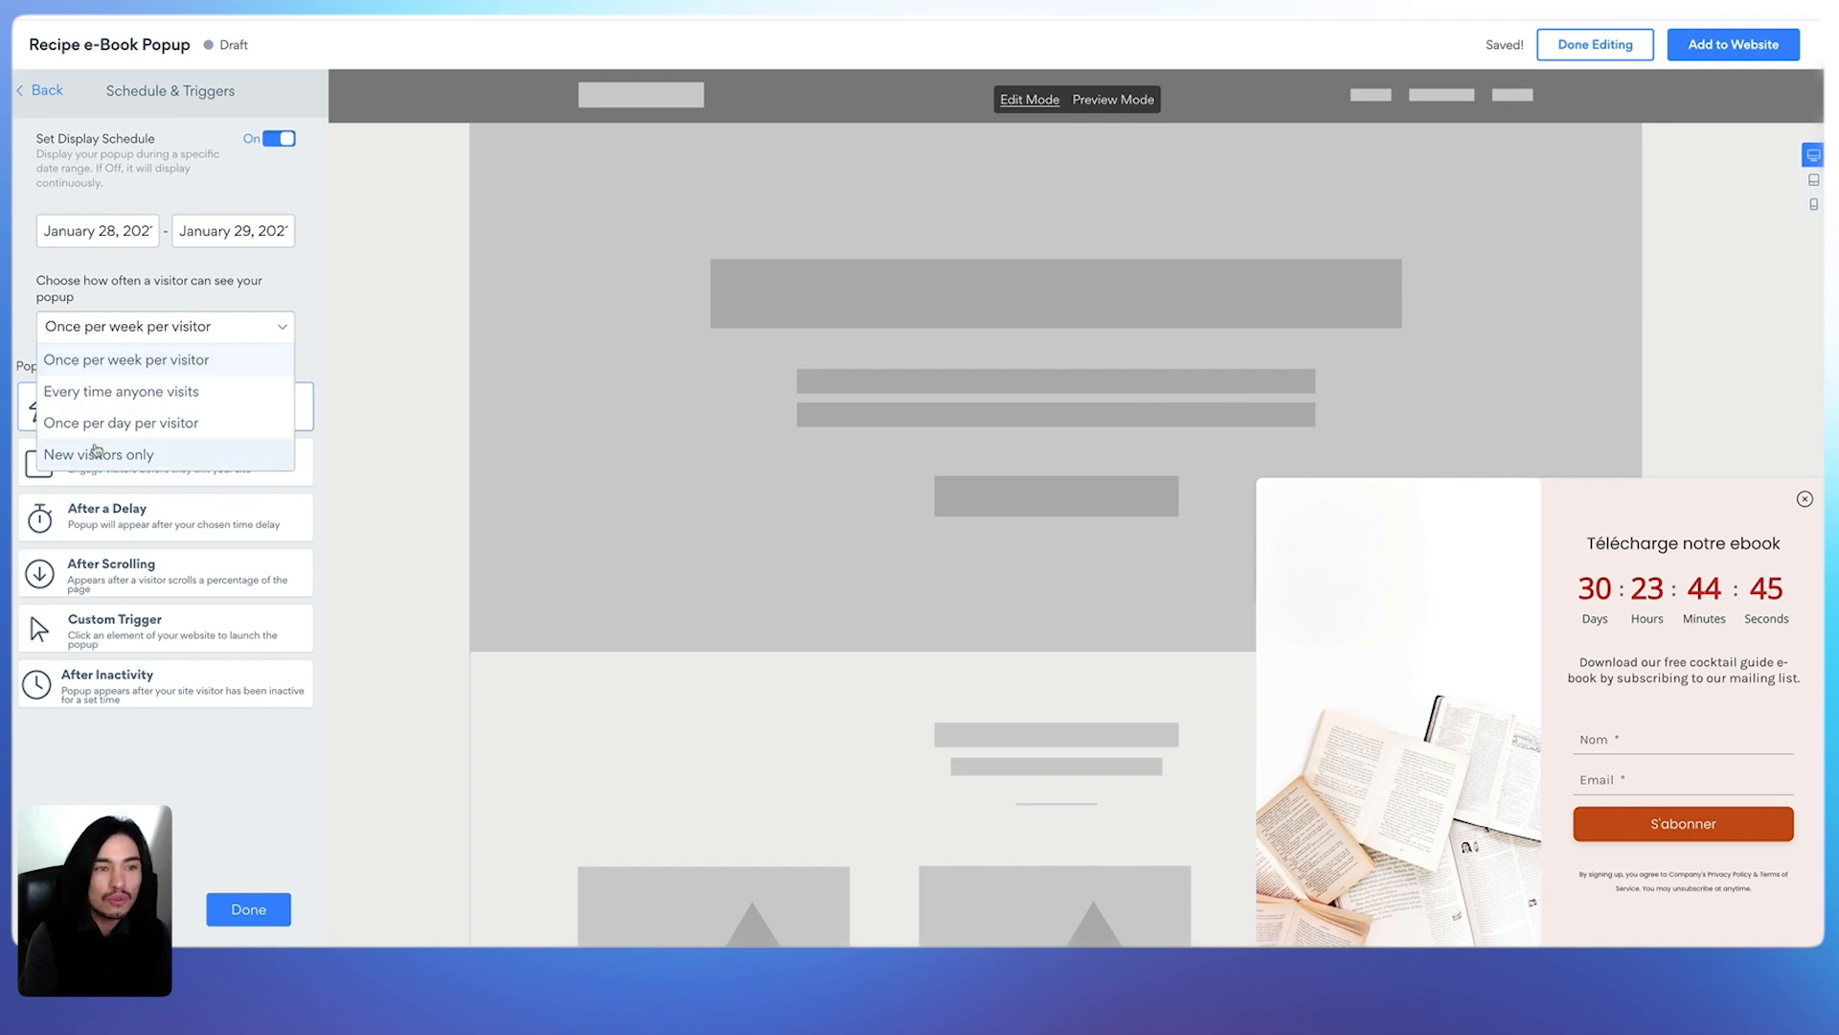
Compare the popup triggers, including As Visitors Start to Leave, After Scrolling and Custom Trigger, and choose After Inactivity
{"action": "left_click", "coordinate": [182, 276]}
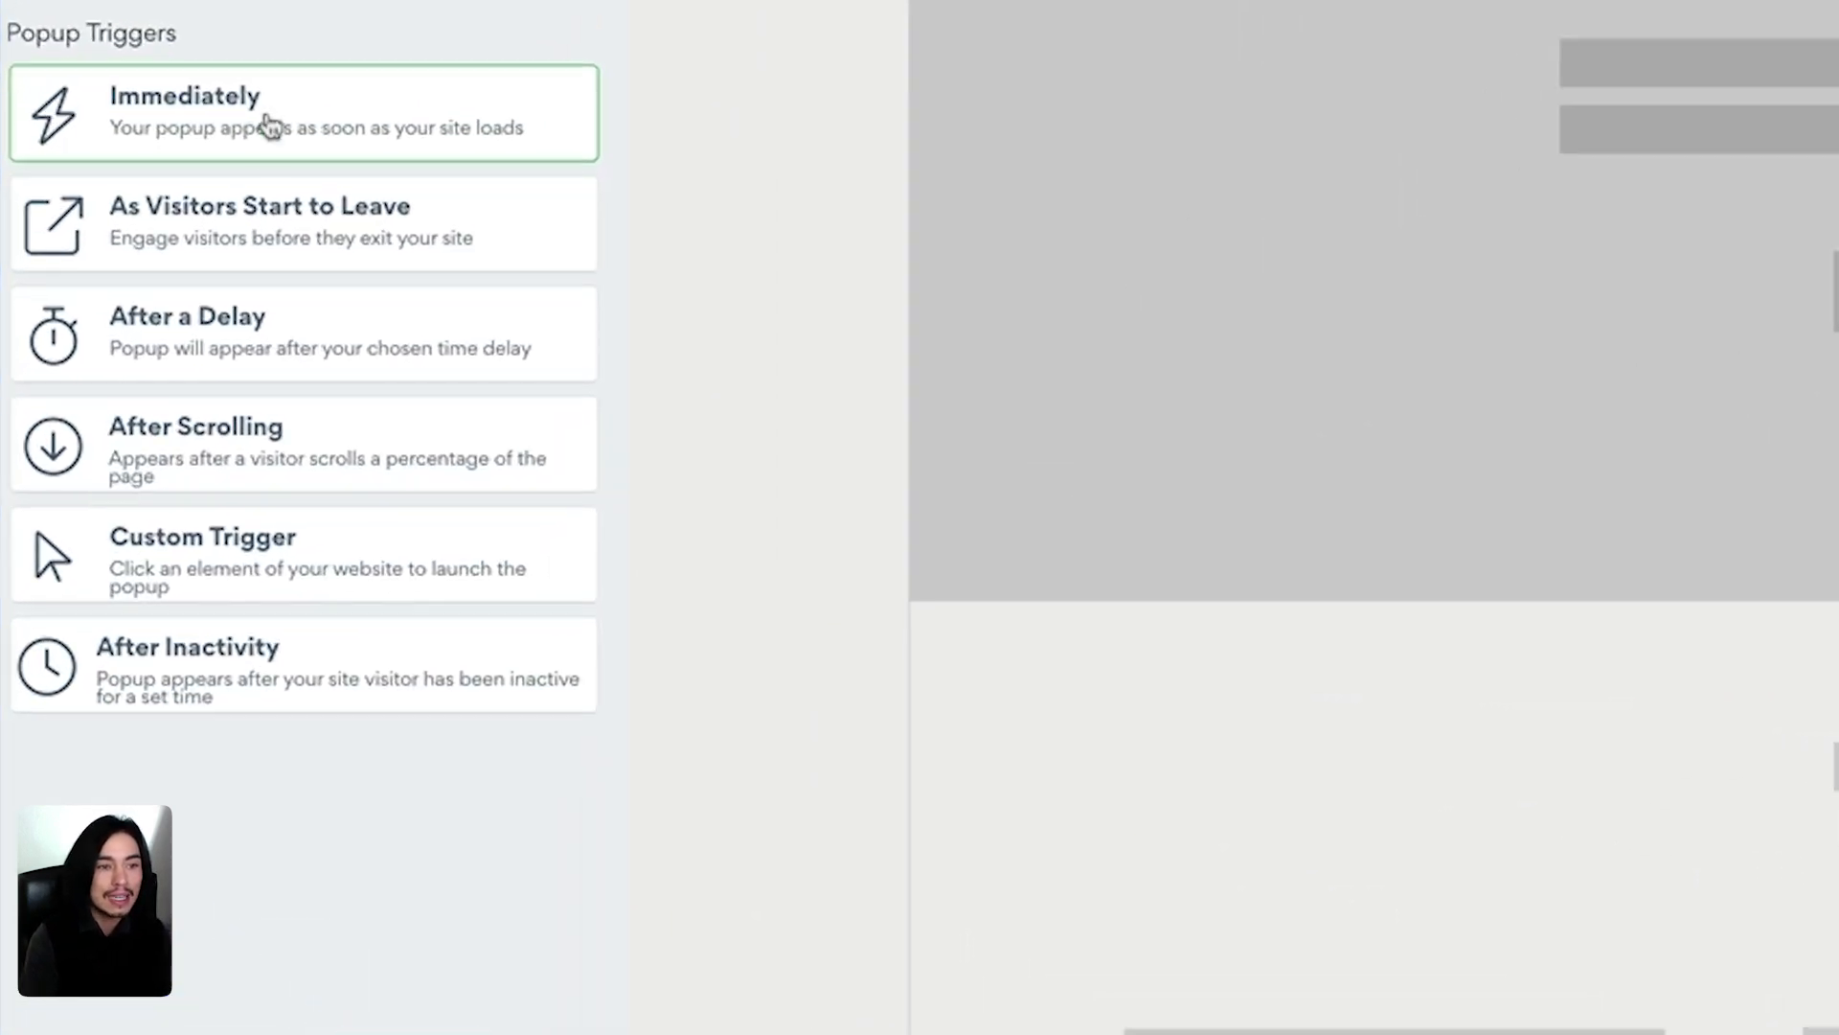
{"action": "left_click", "coordinate": [177, 462]}
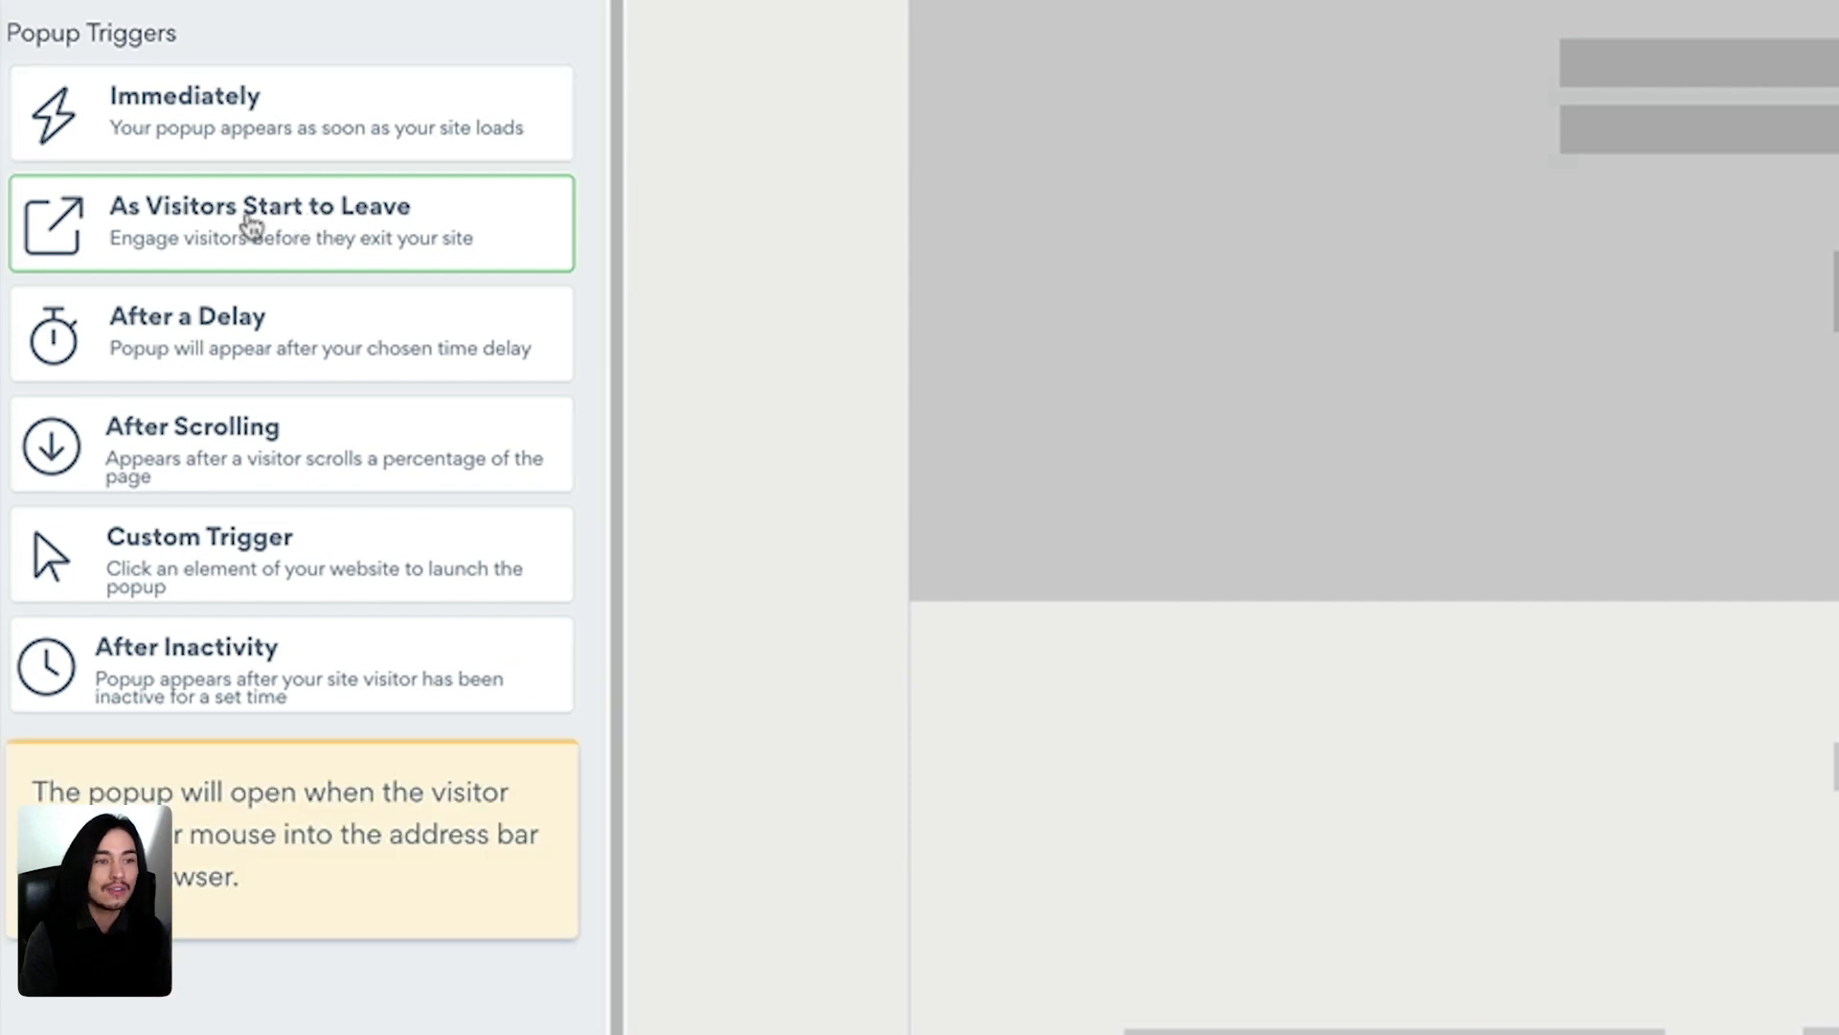
{"action": "left_click", "coordinate": [379, 304]}
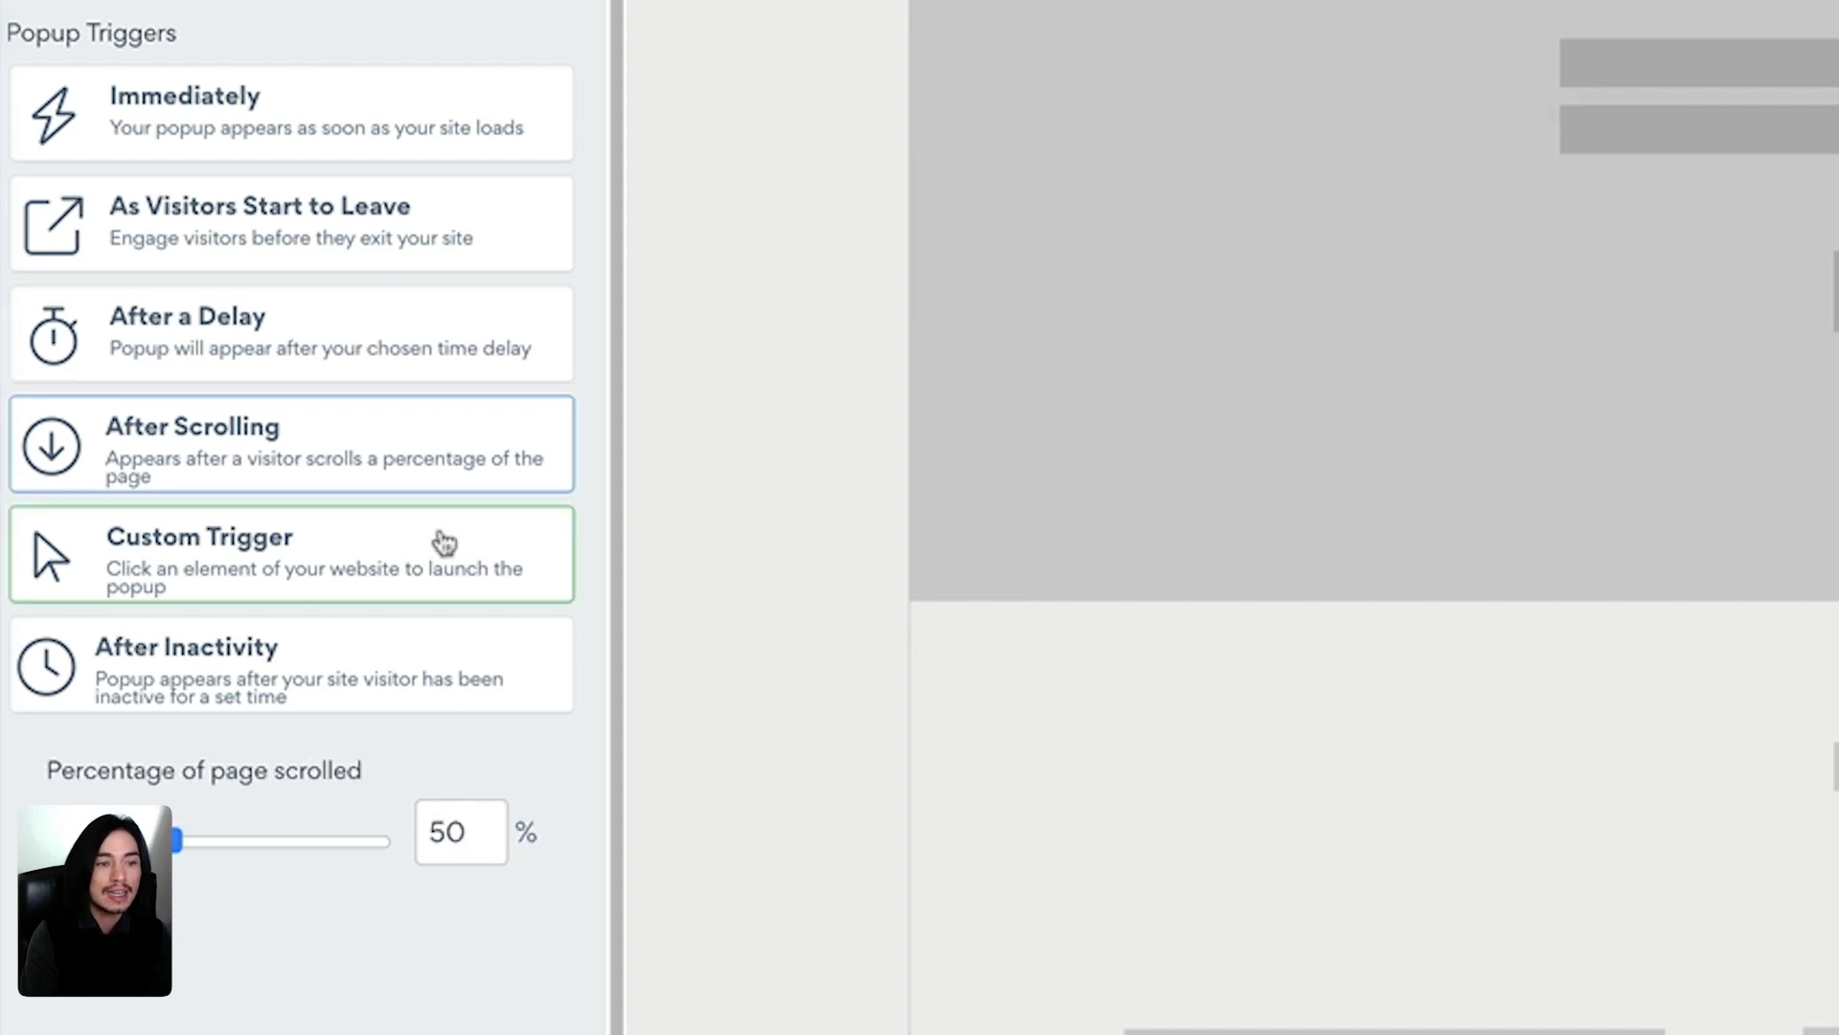
{"action": "left_click", "coordinate": [443, 542]}
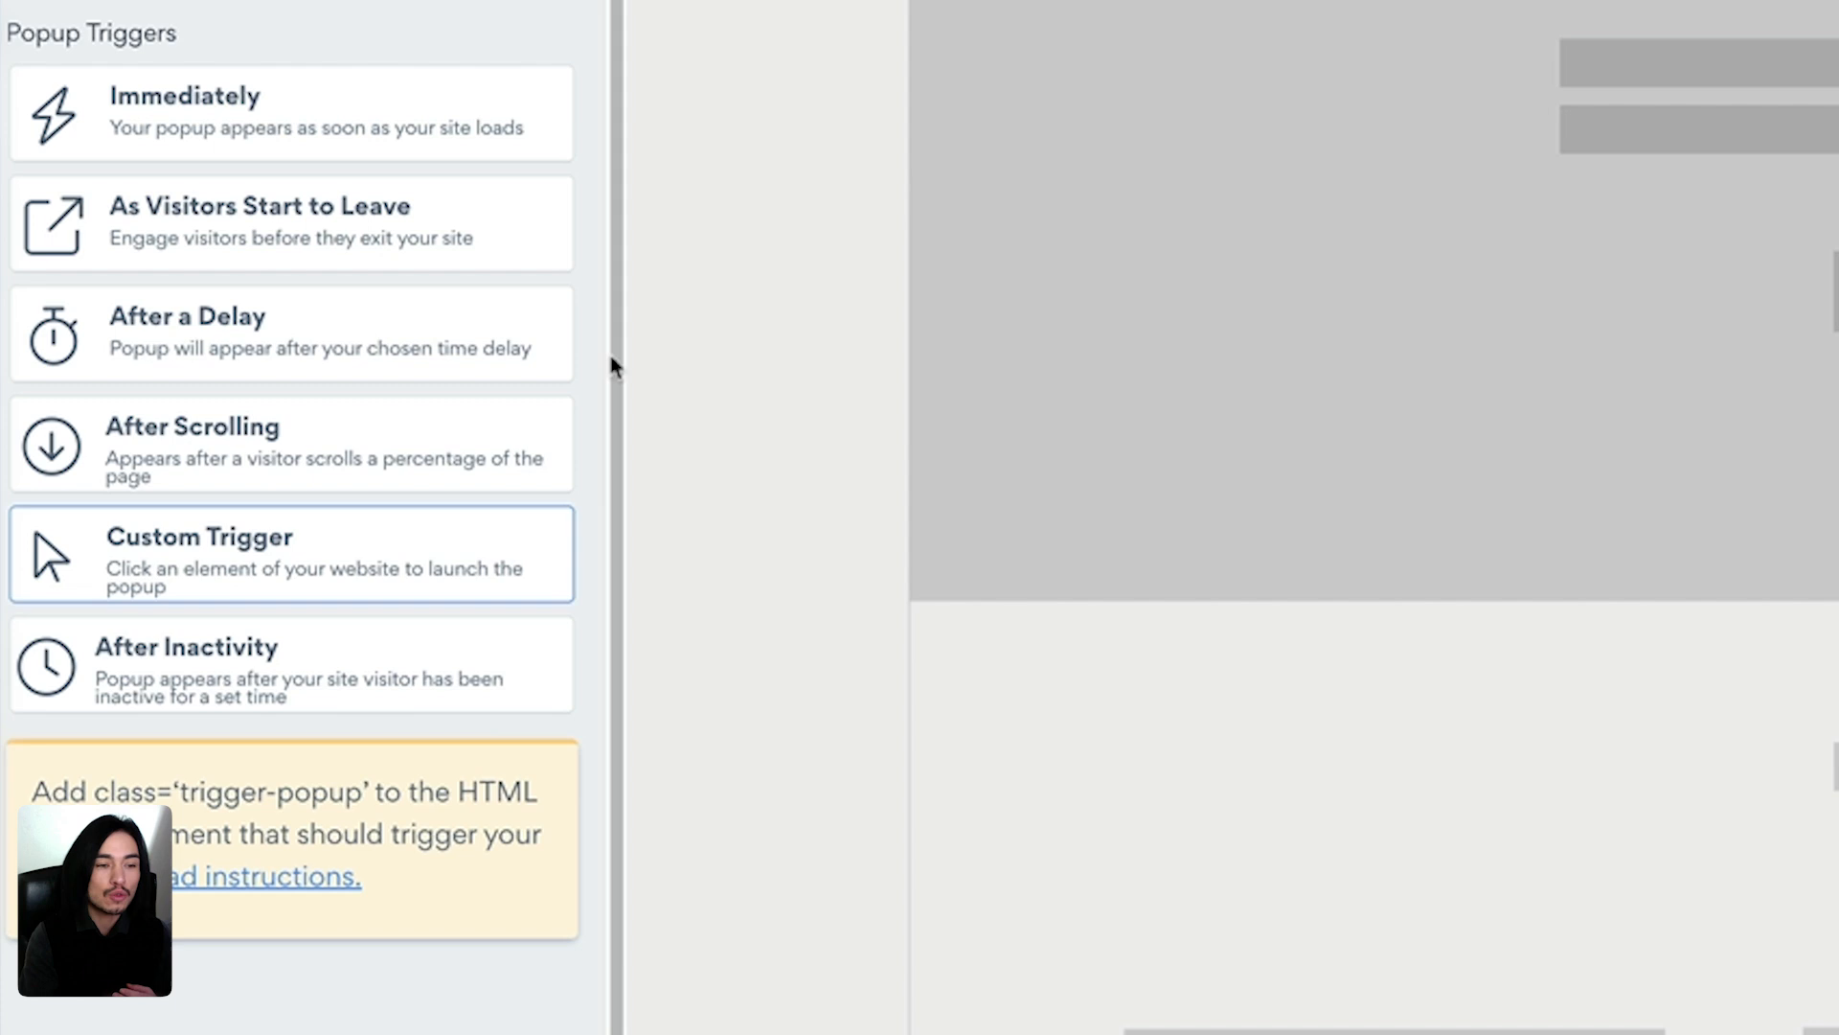
{"action": "left_click", "coordinate": [382, 661]}
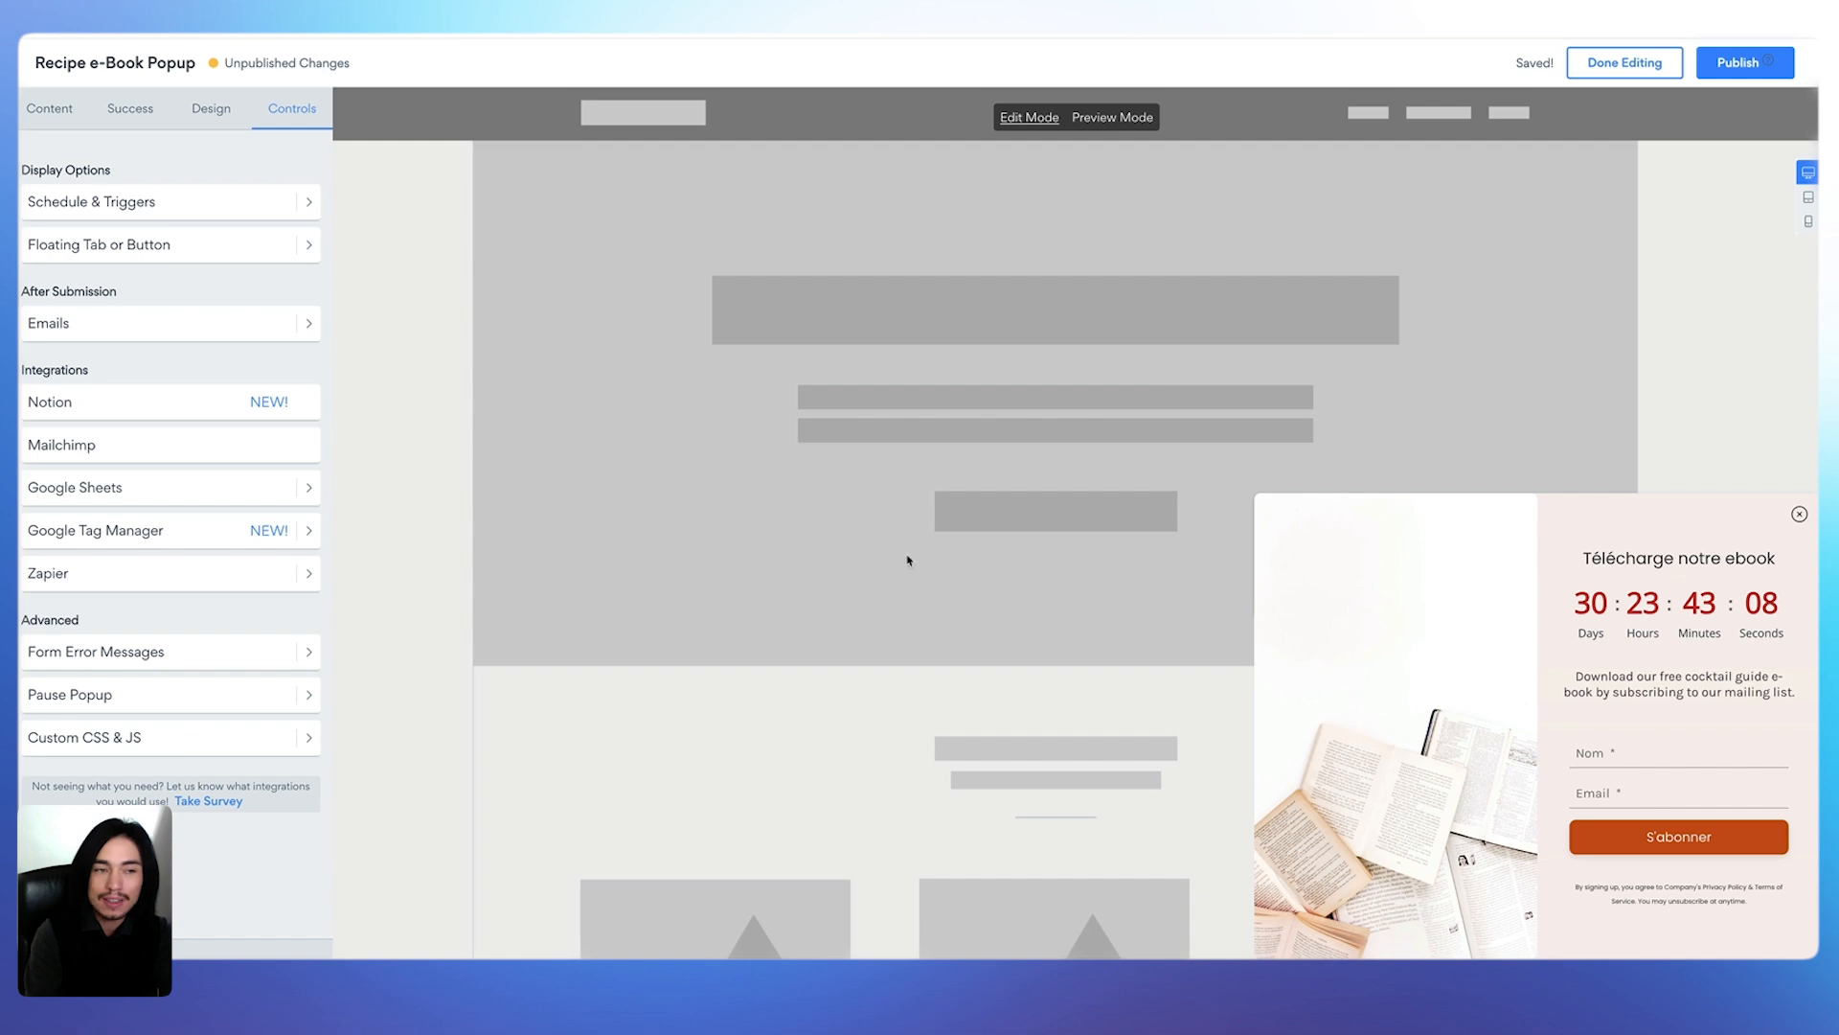
Enable the autoresponder email for visitors who sign up through the popup
{"action": "left_click", "coordinate": [198, 325]}
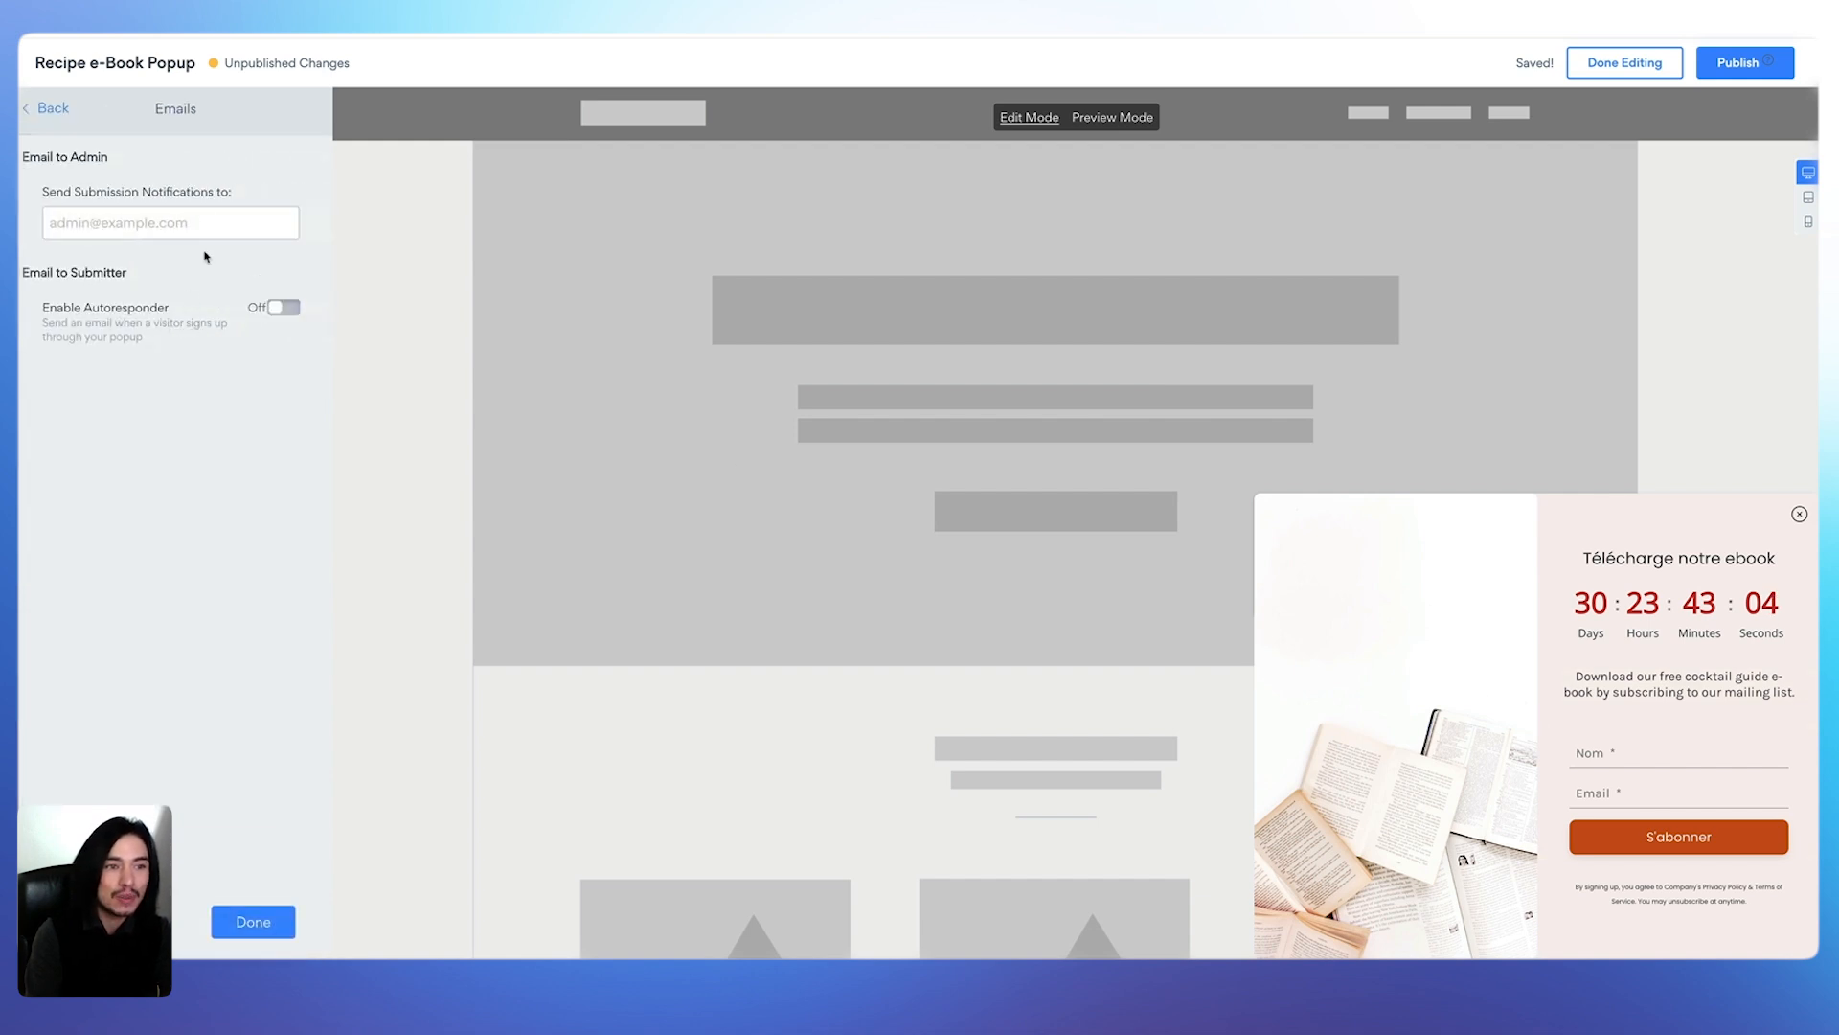
{"action": "left_click", "coordinate": [287, 308]}
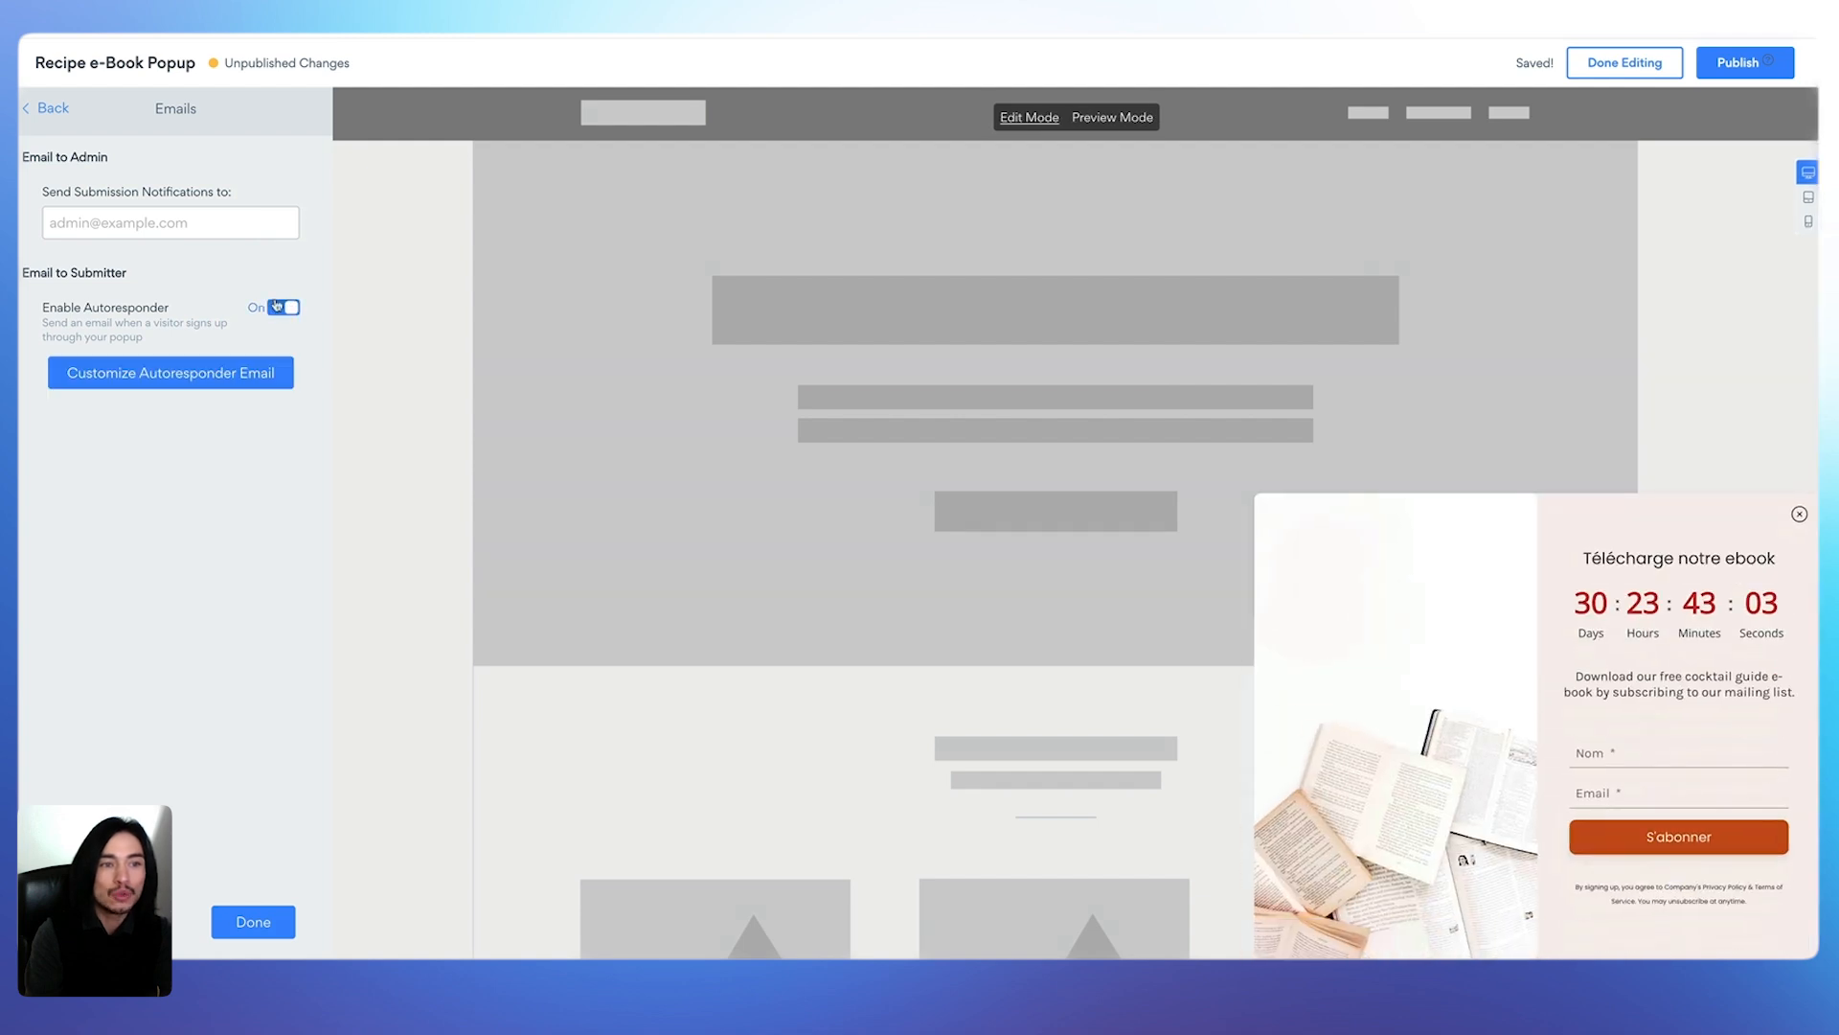
Start customizing the autoresponder email from a copy of the existing Recipe e-Book Popup Email design
{"action": "left_click", "coordinate": [192, 377]}
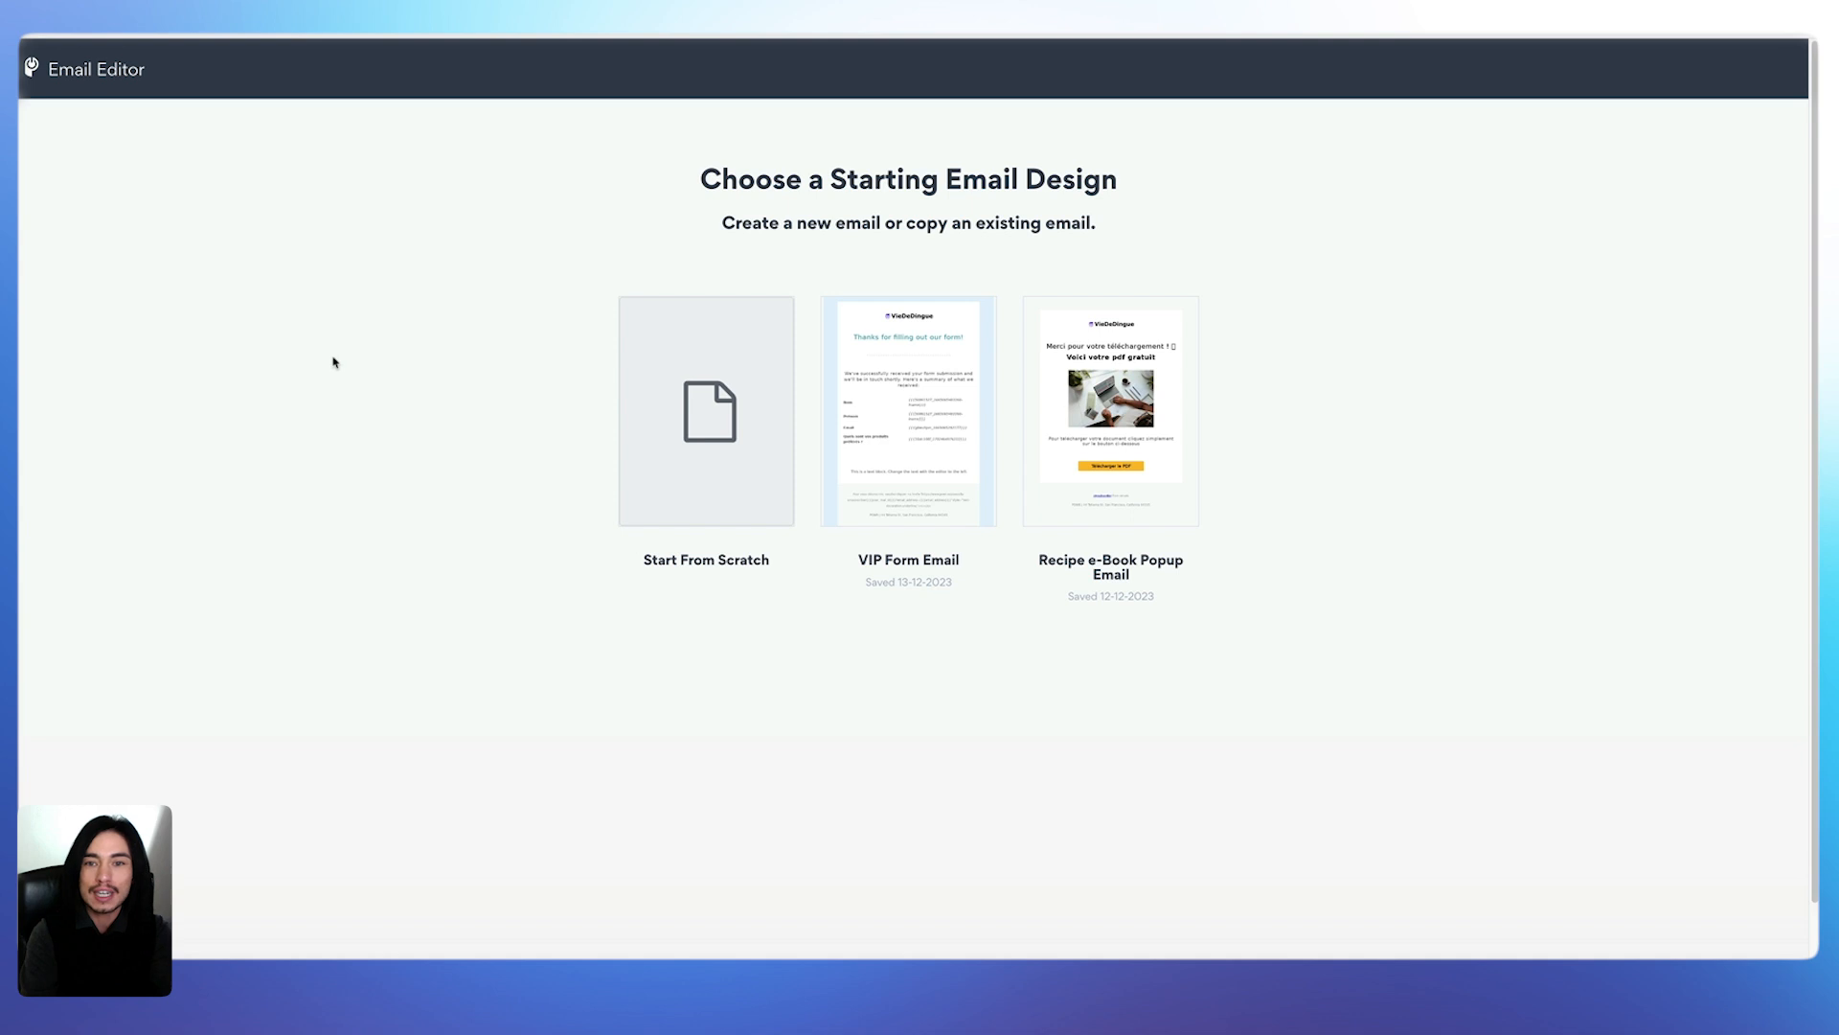
{"action": "mouse_move", "coordinate": [1134, 384]}
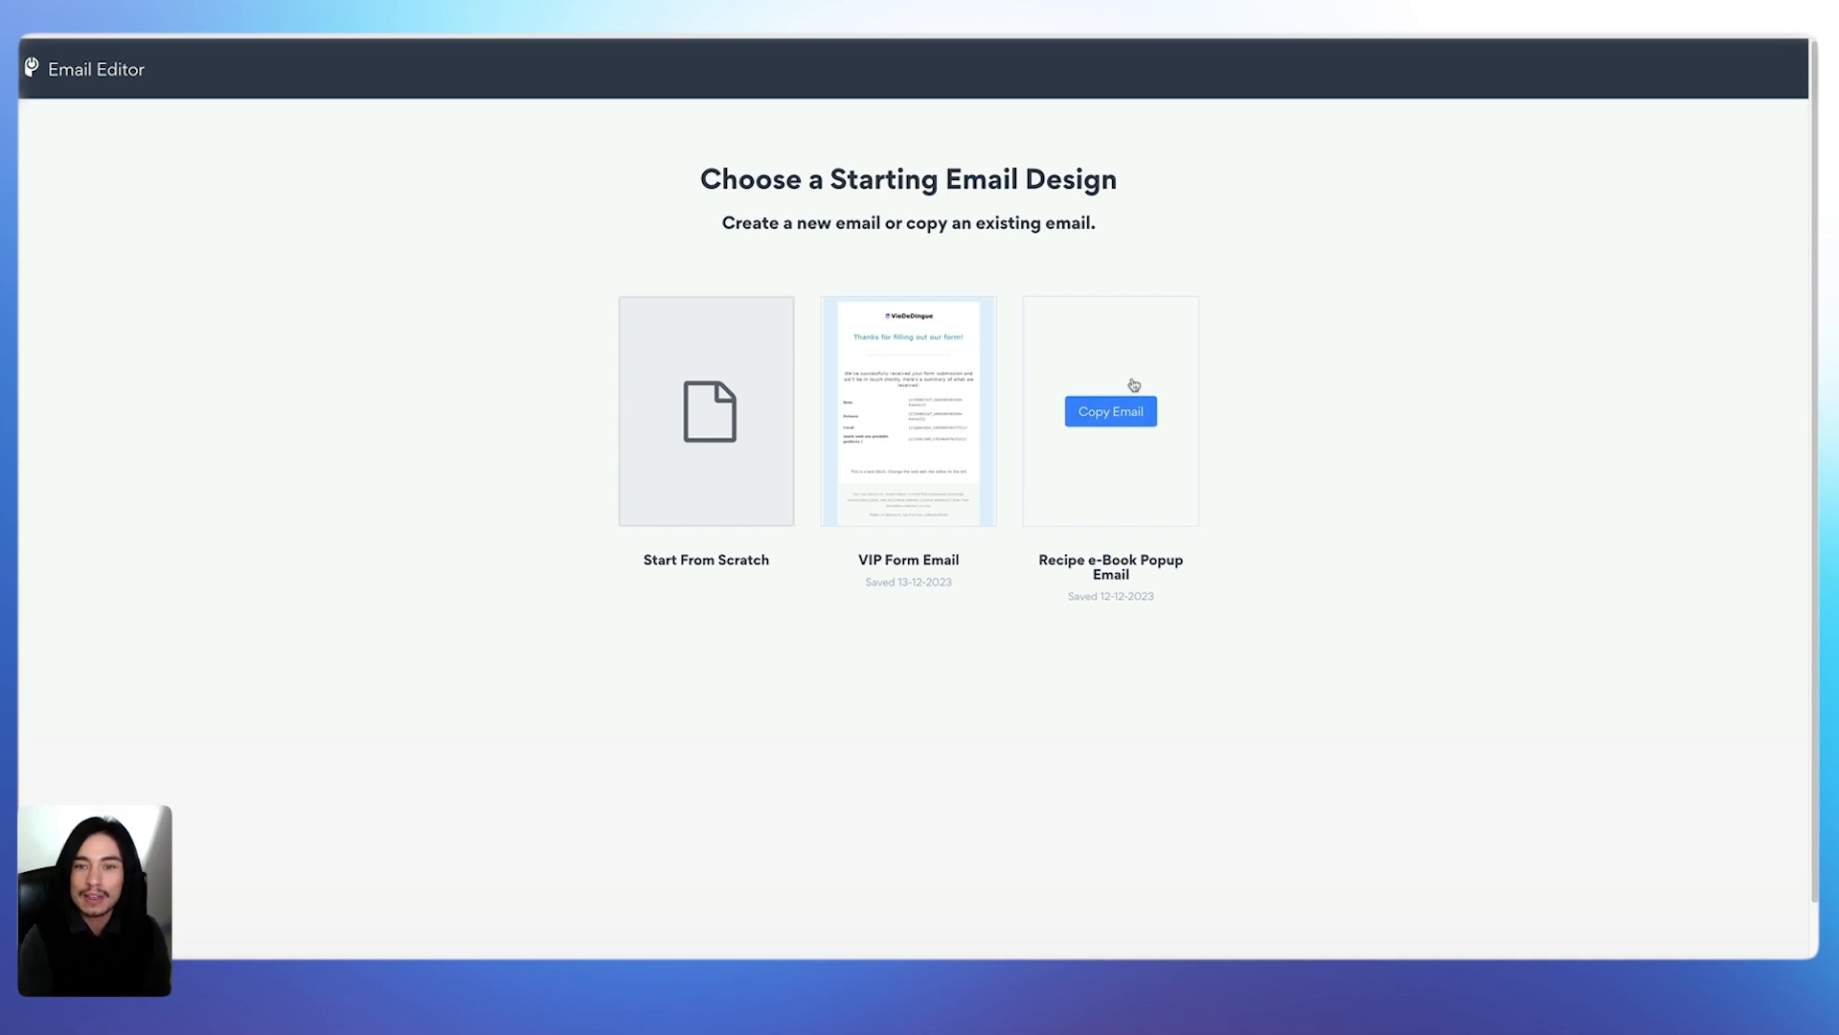
{"action": "left_click", "coordinate": [1134, 384]}
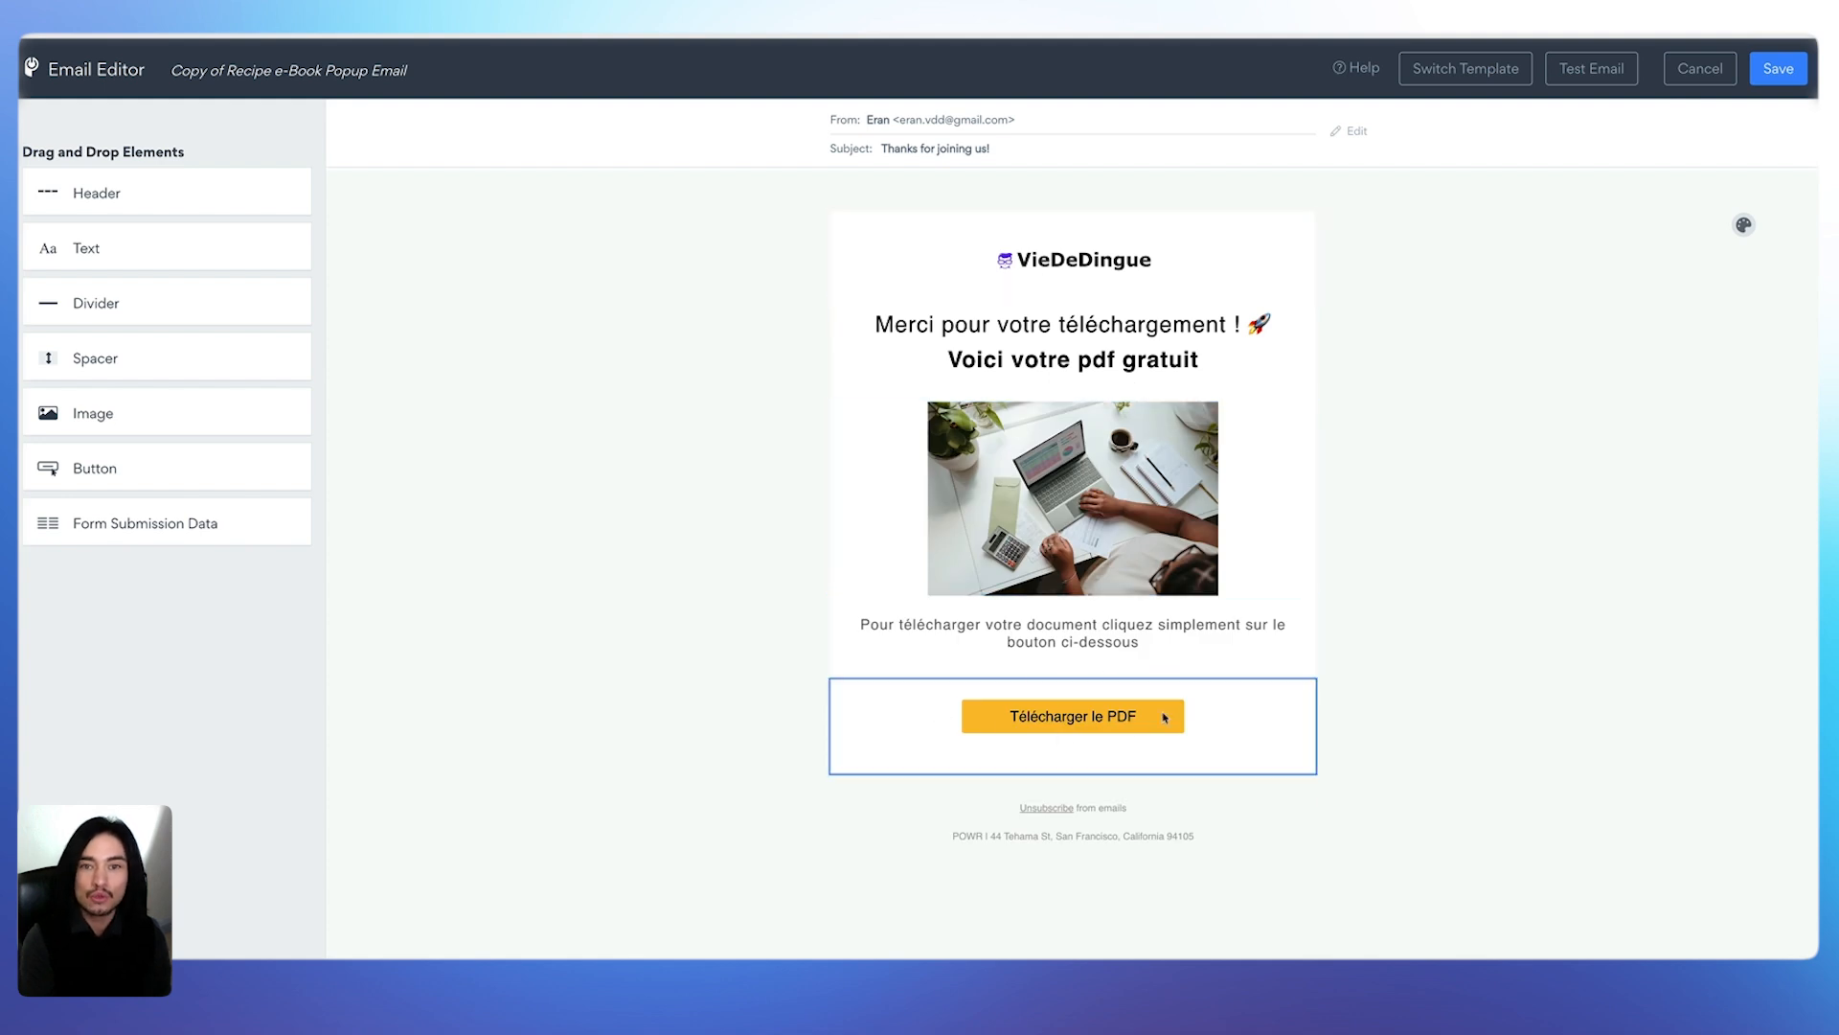
Inspect the settings of the email's logo, heading, photo and download instruction text
{"action": "left_click", "coordinate": [962, 279]}
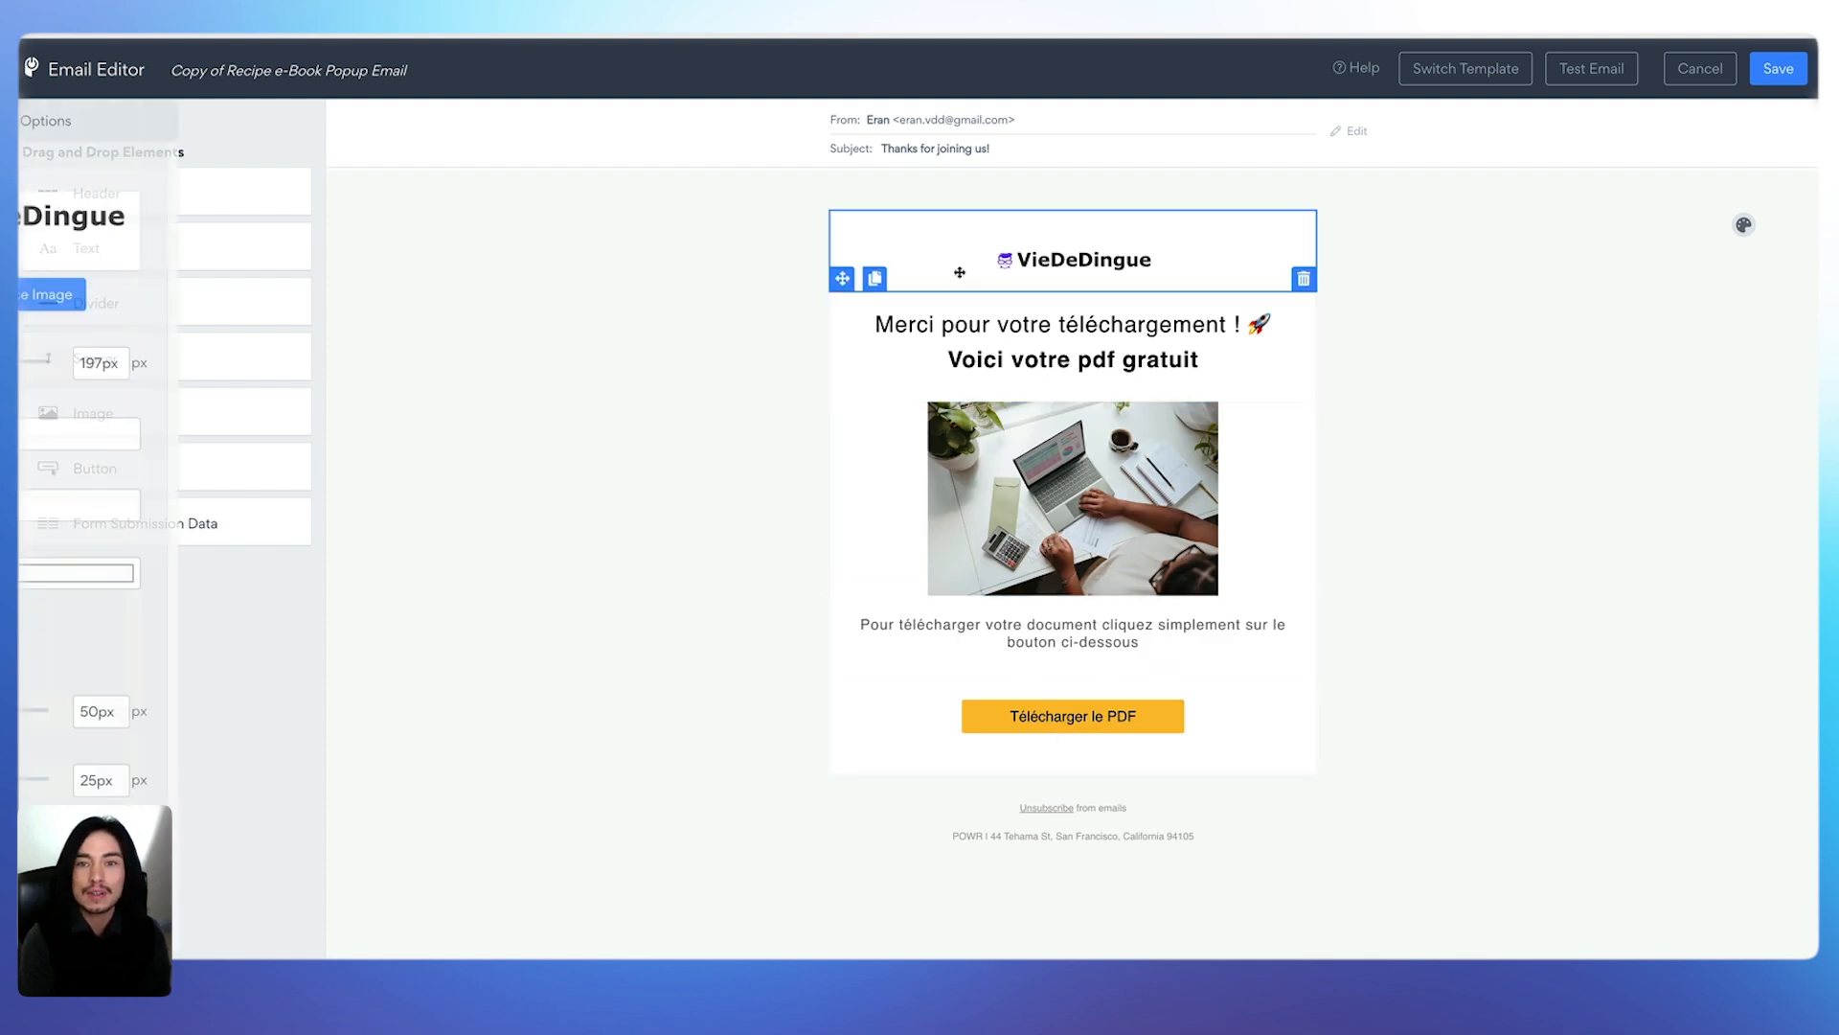
{"action": "left_click", "coordinate": [926, 358]}
{"action": "left_click", "coordinate": [971, 489]}
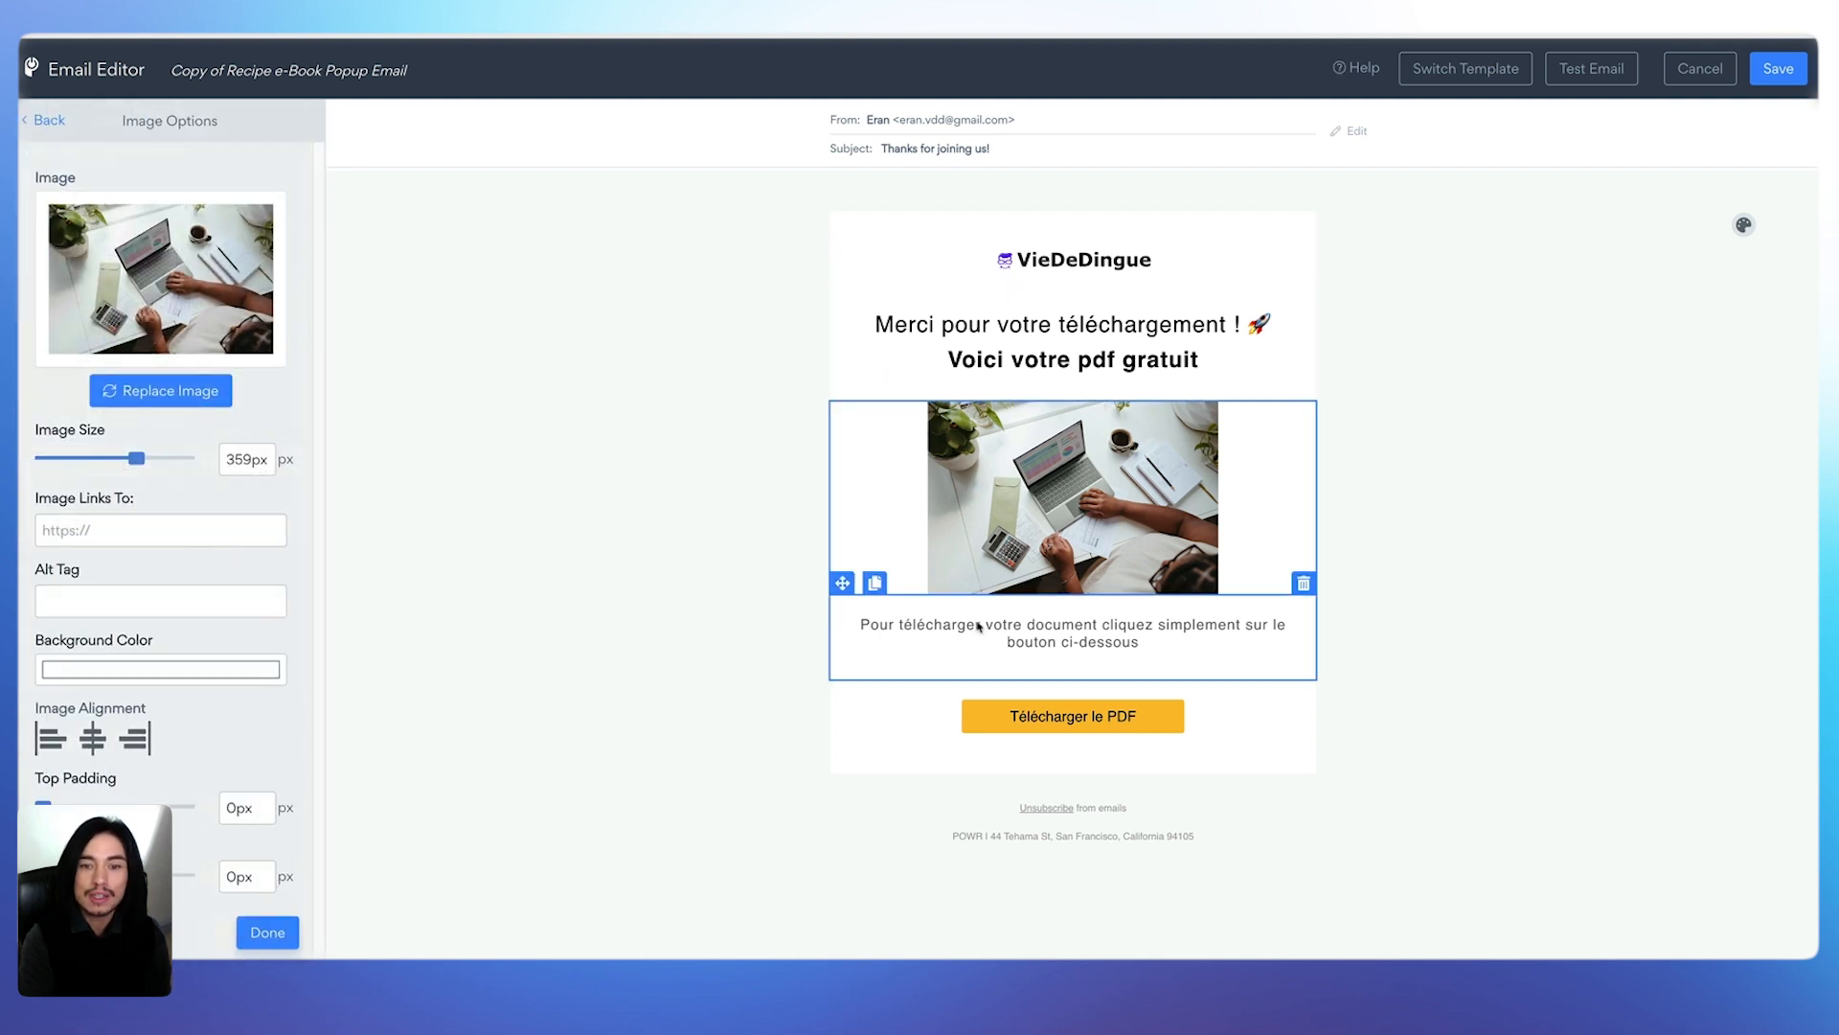
{"action": "left_click", "coordinate": [978, 626]}
{"action": "left_click", "coordinate": [895, 719]}
{"action": "left_click", "coordinate": [682, 354]}
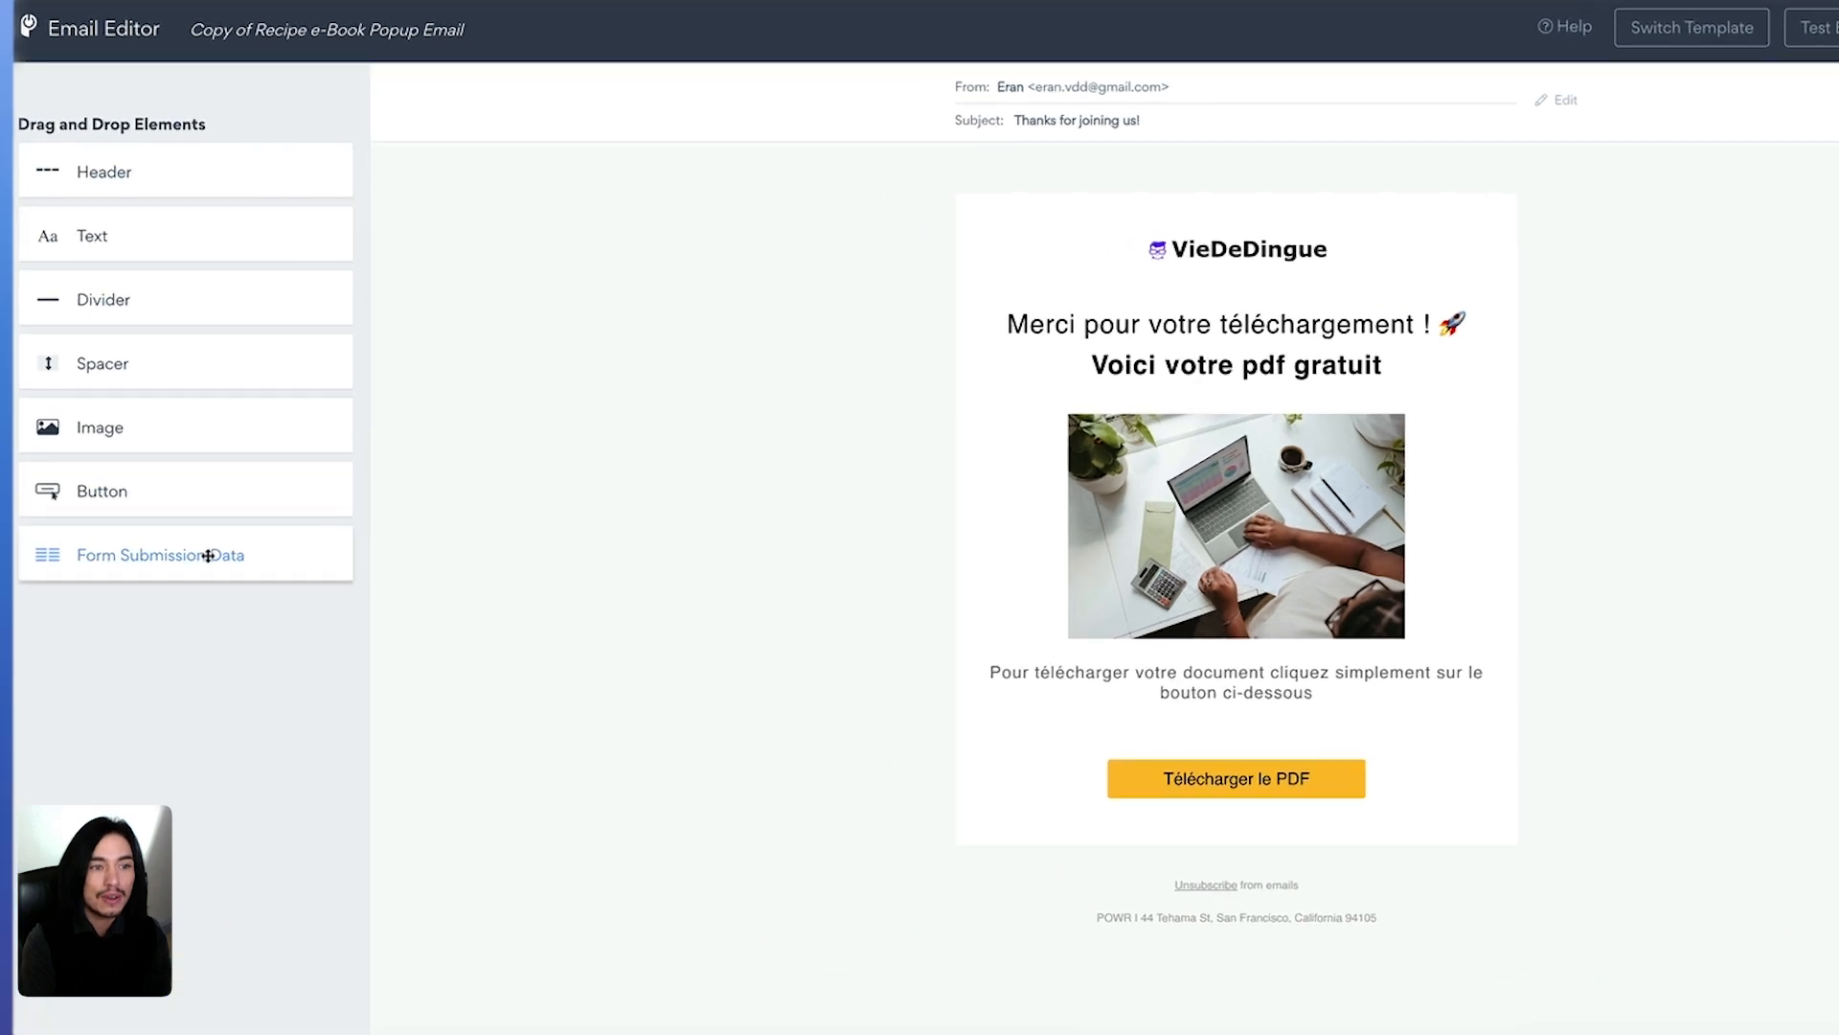
Try to place a new Image element in the email body near the download instruction text
{"action": "left_click_drag", "start_coordinate": [176, 479], "coordinate": [1647, 787]}
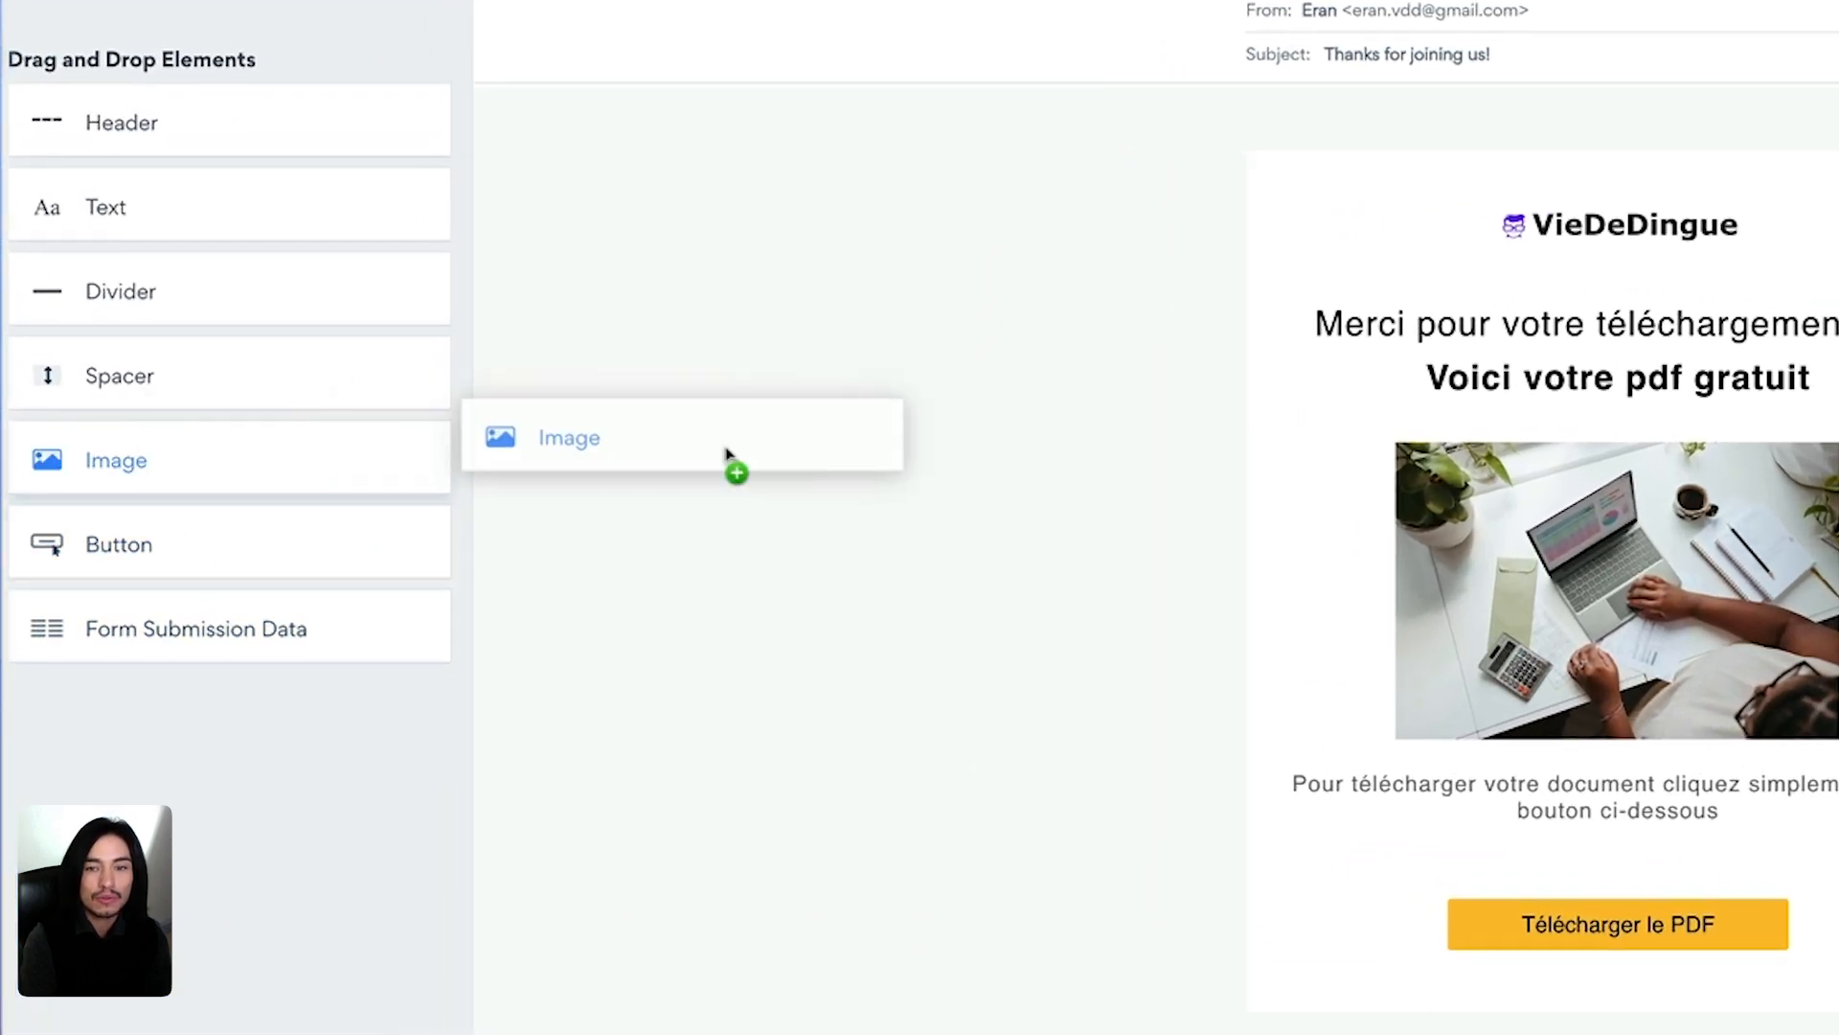
{"action": "left_click_drag", "start_coordinate": [1088, 625], "coordinate": [1085, 620]}
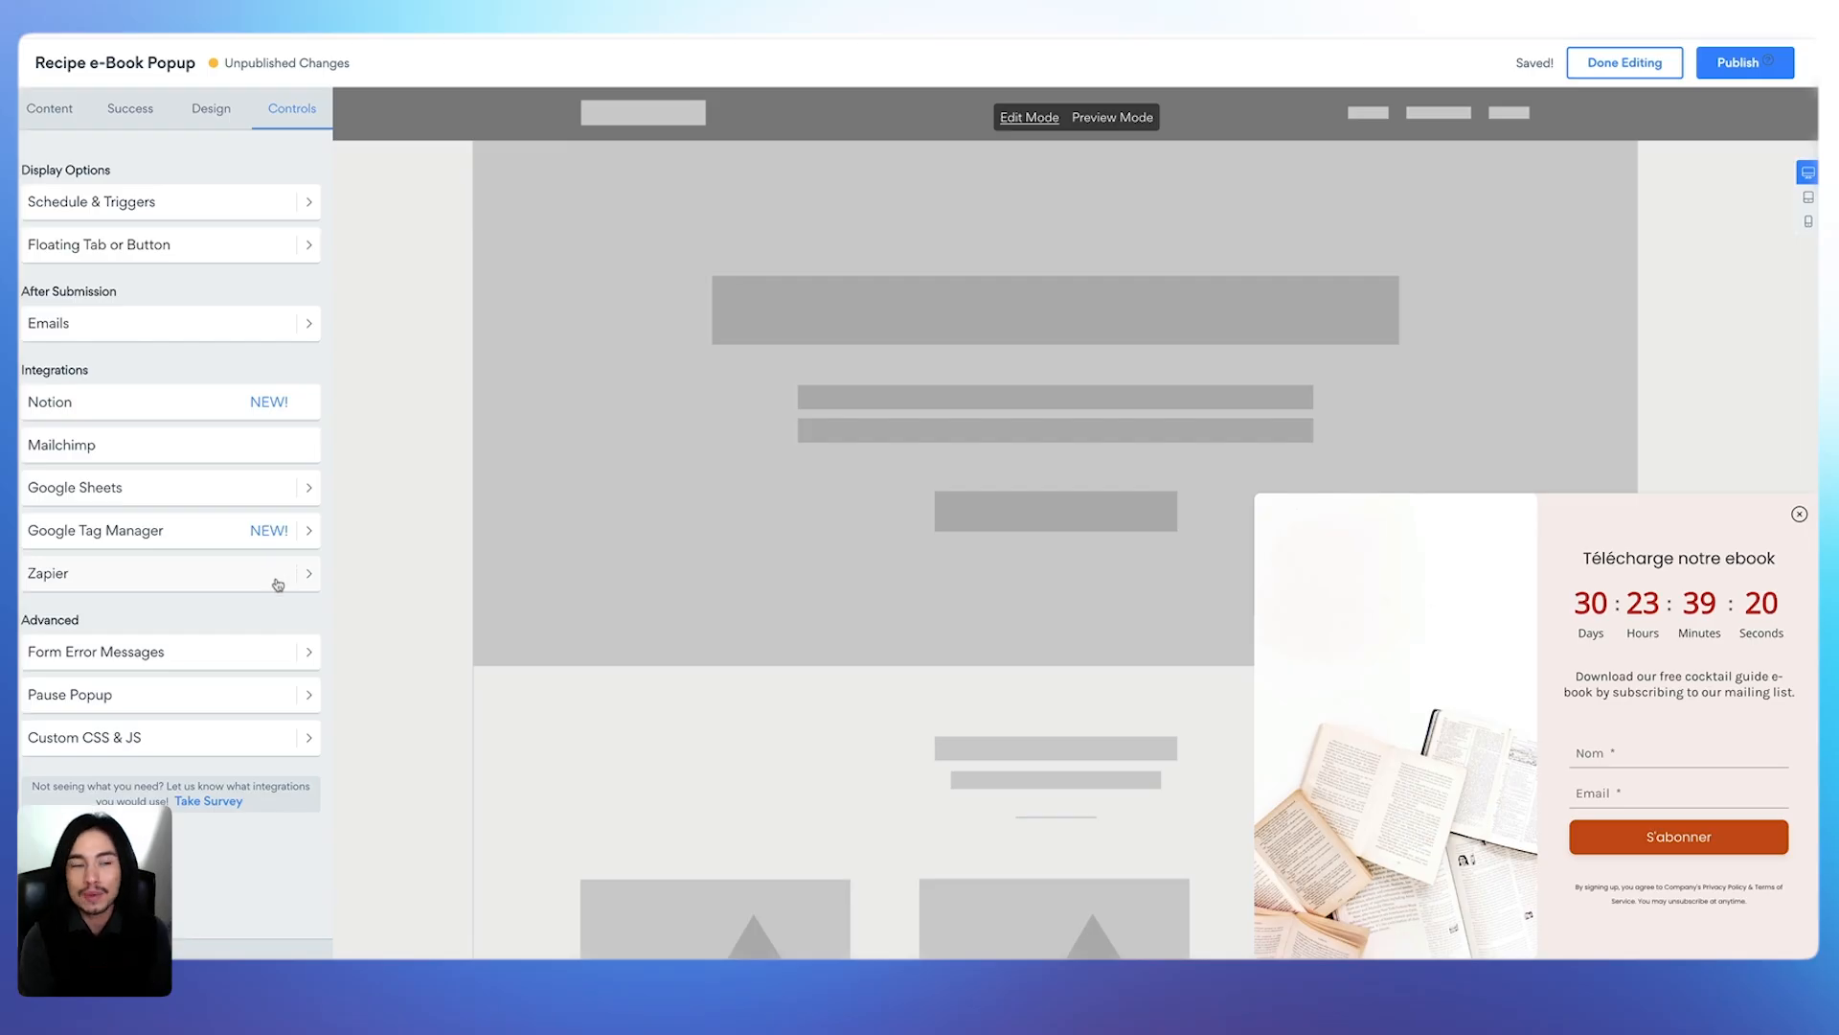
Publish the popup with WordPress as the platform and select its HTML code snippet for a page or post
{"action": "left_click", "coordinate": [1708, 65]}
{"action": "left_click", "coordinate": [1045, 383]}
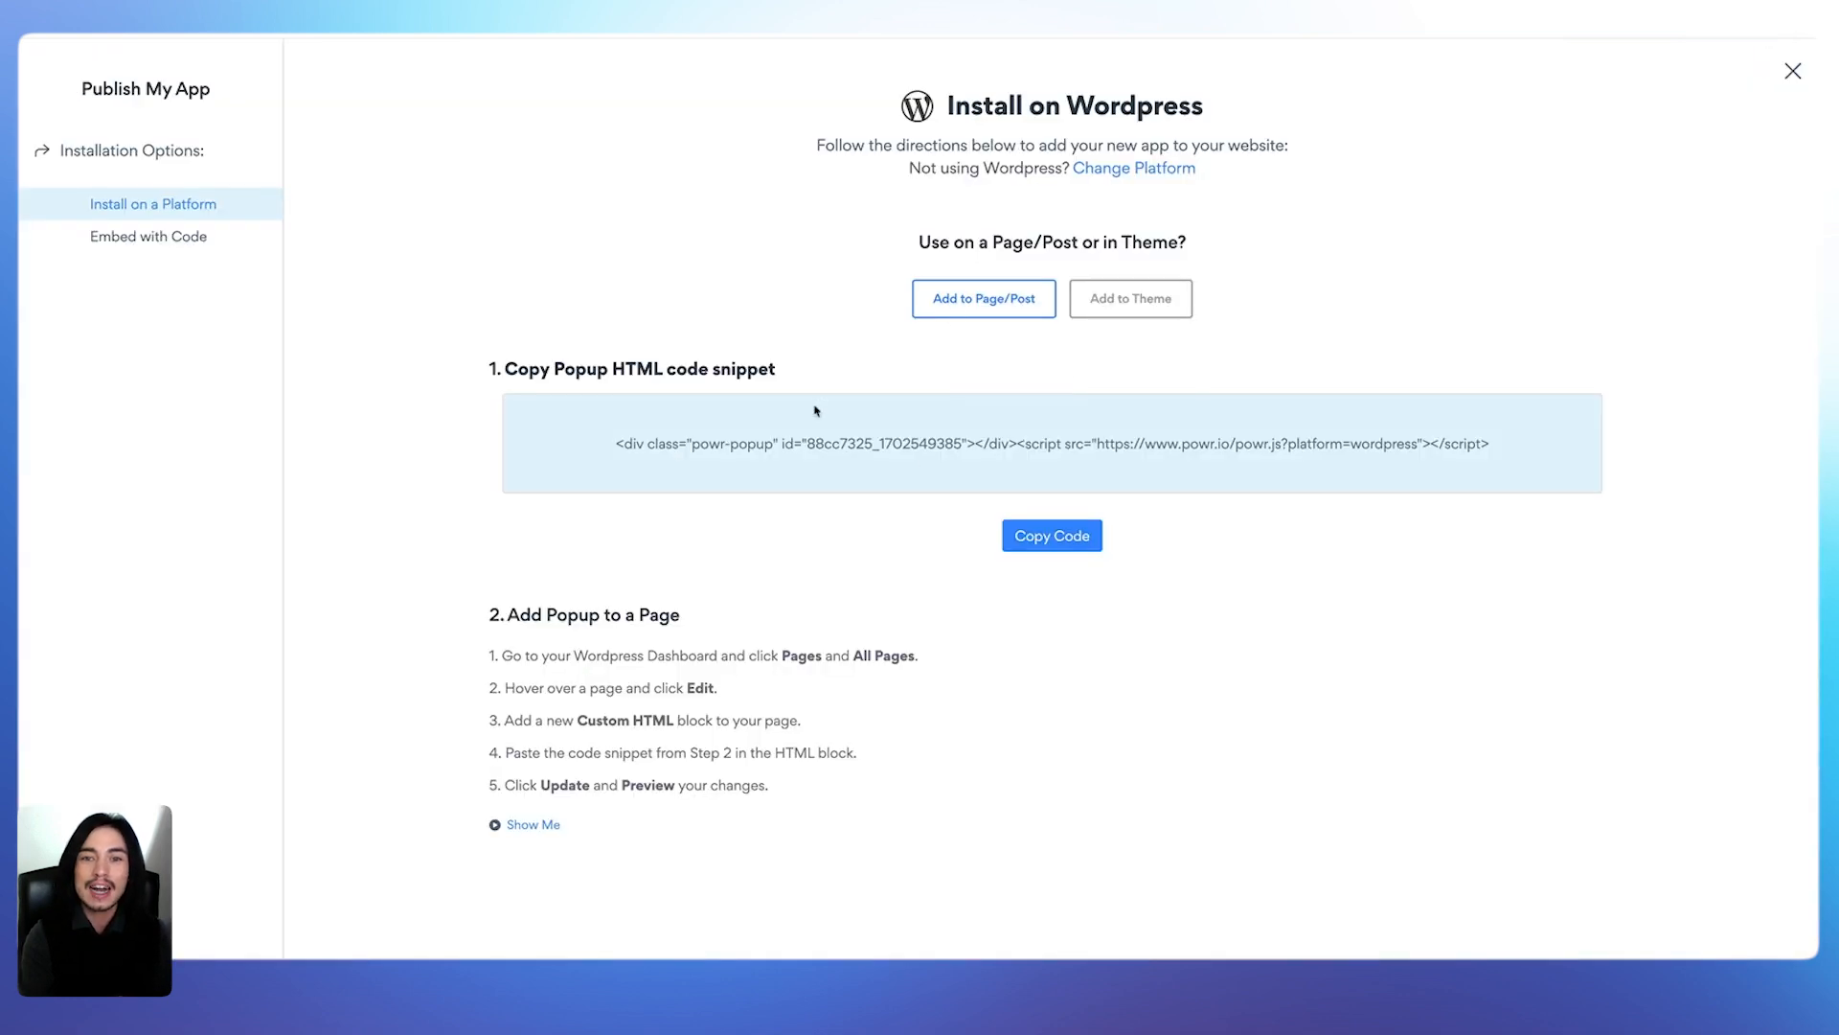
{"action": "left_click_drag", "start_coordinate": [609, 450], "coordinate": [1481, 447]}
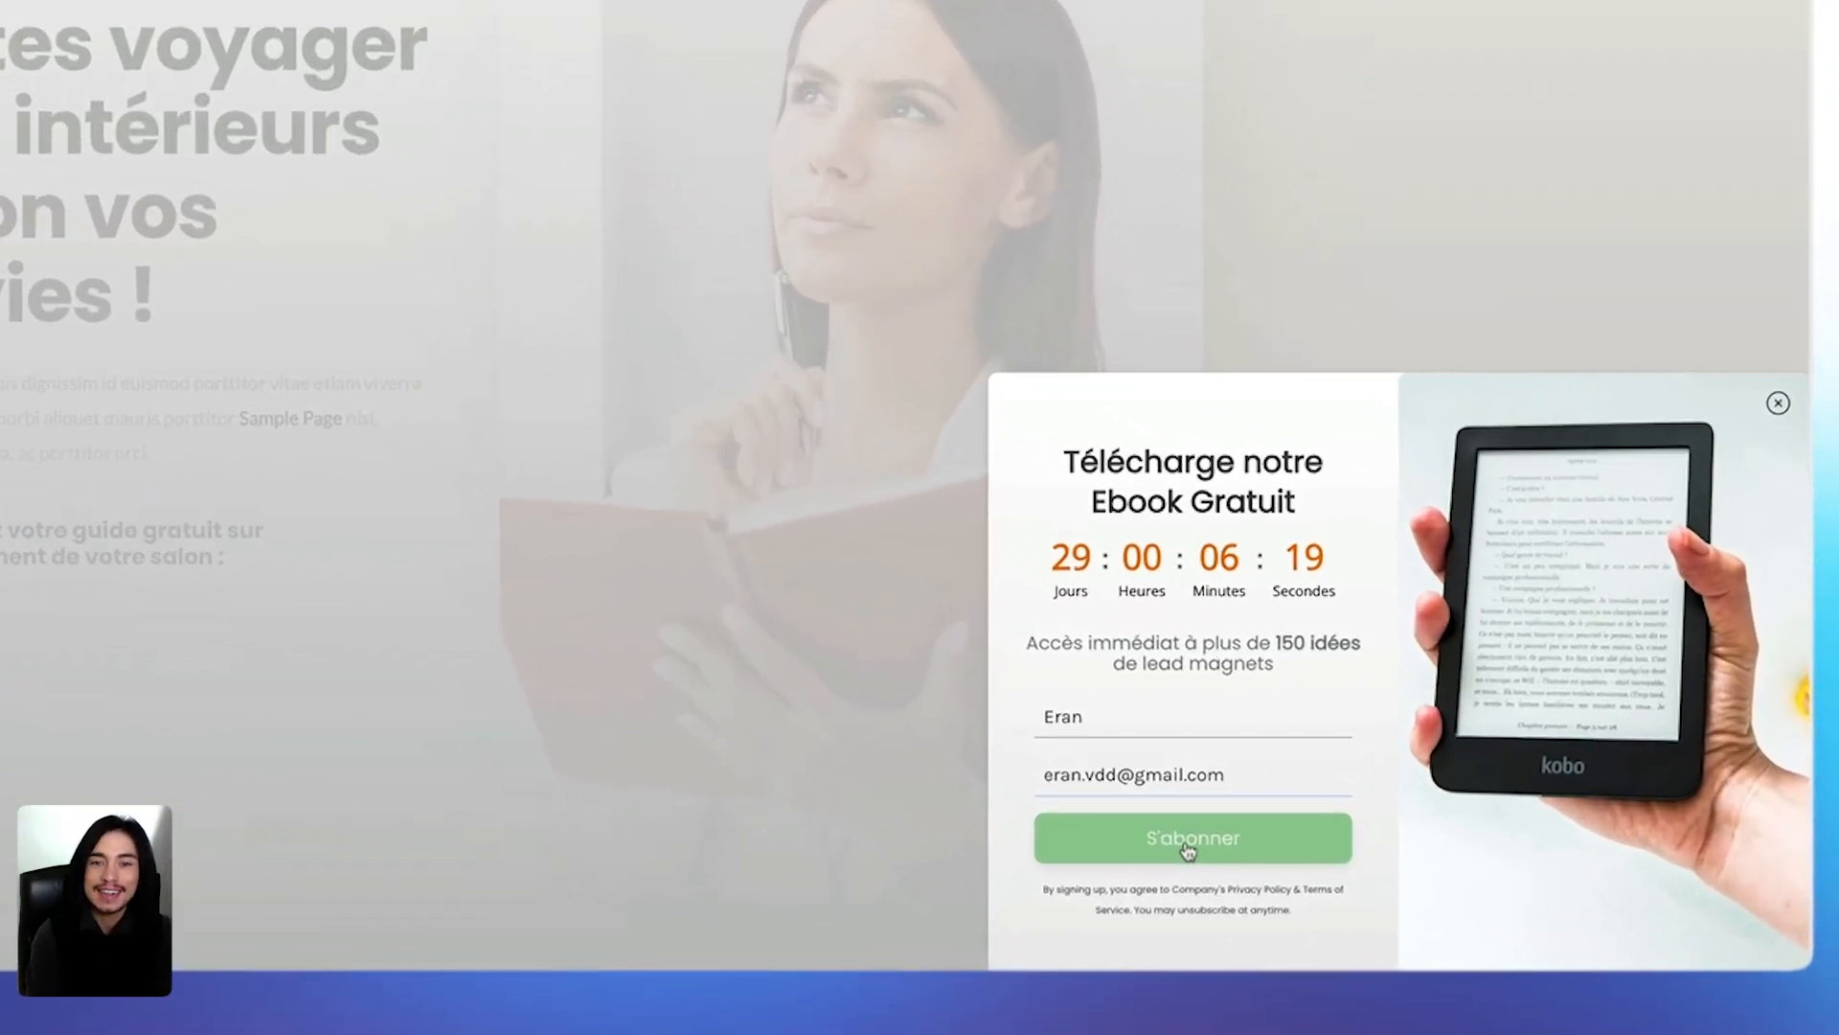
Submit the filled-in ebook signup popup on the live website and close its thank-you message
{"action": "left_click", "coordinate": [1124, 845]}
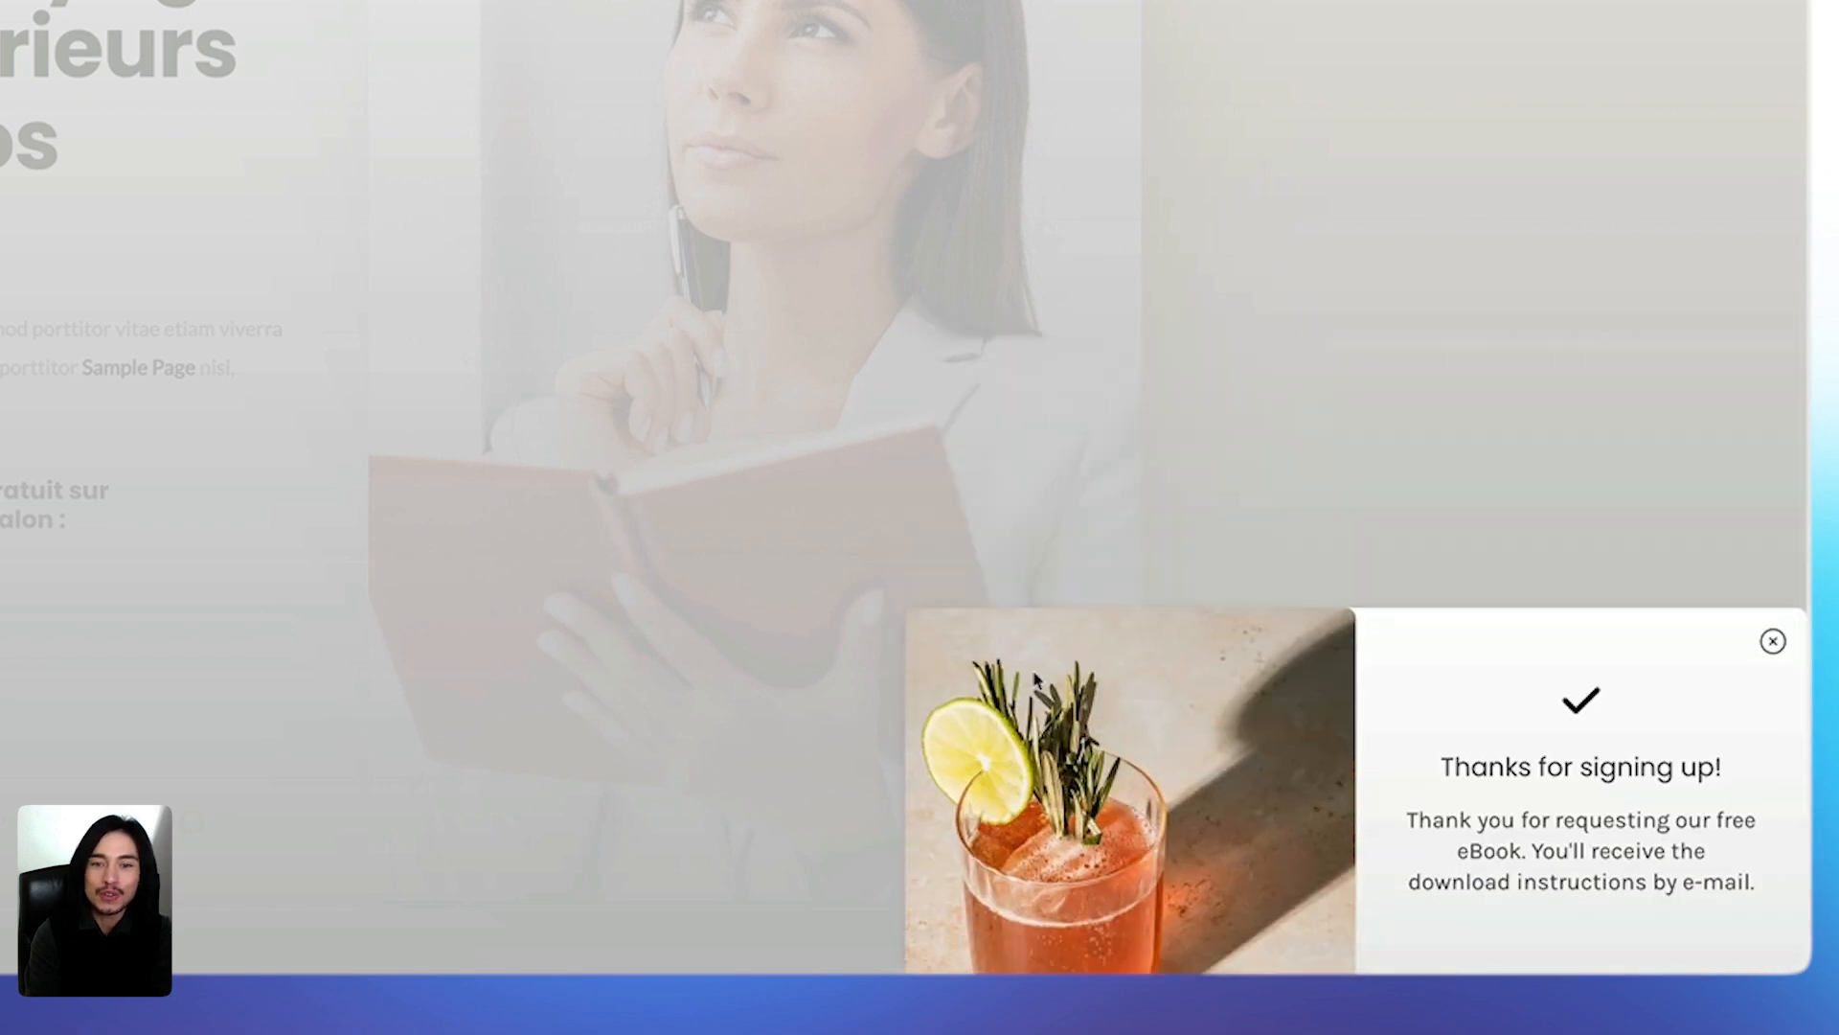
{"action": "left_click", "coordinate": [1773, 643]}
Fill in the VIP form's name and email fields, accept promotional offers, continue to the second page and choose Option A
{"action": "scroll", "coordinate": [1437, 643], "scroll_direction": "down", "scroll_amount": 6}
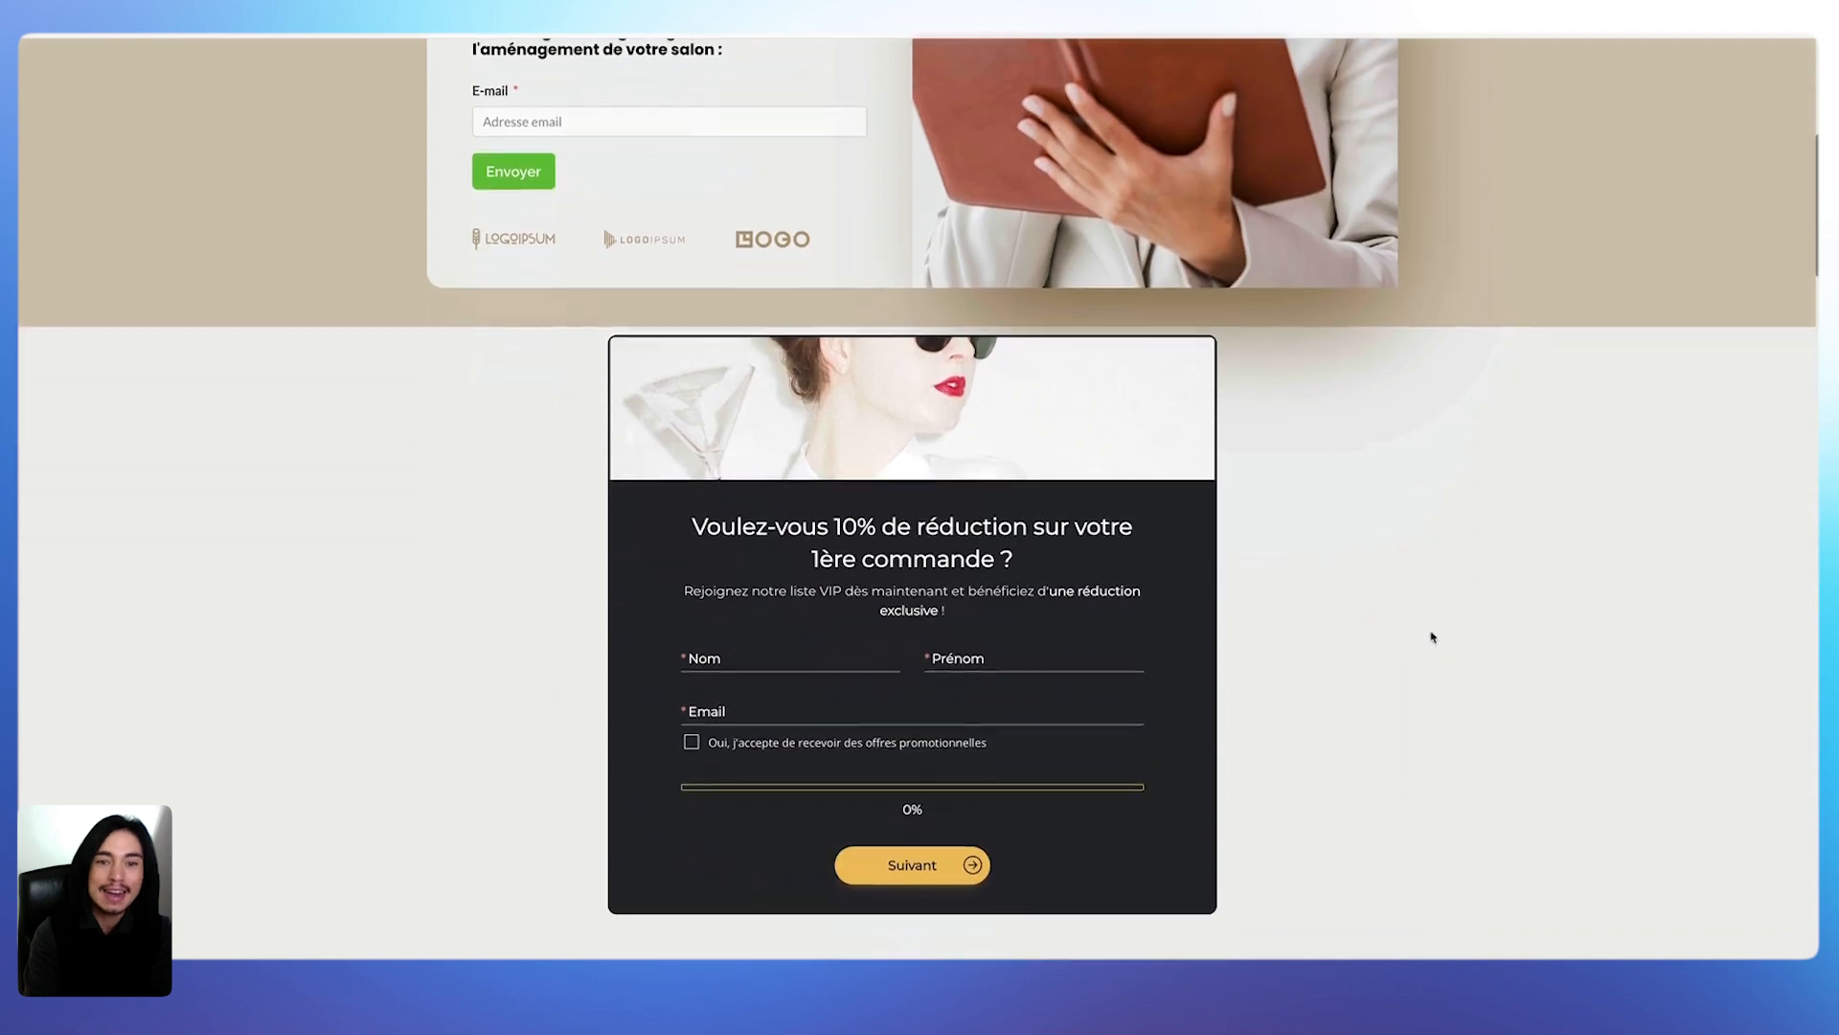
{"action": "left_click", "coordinate": [1095, 662]}
{"action": "left_click", "coordinate": [907, 714]}
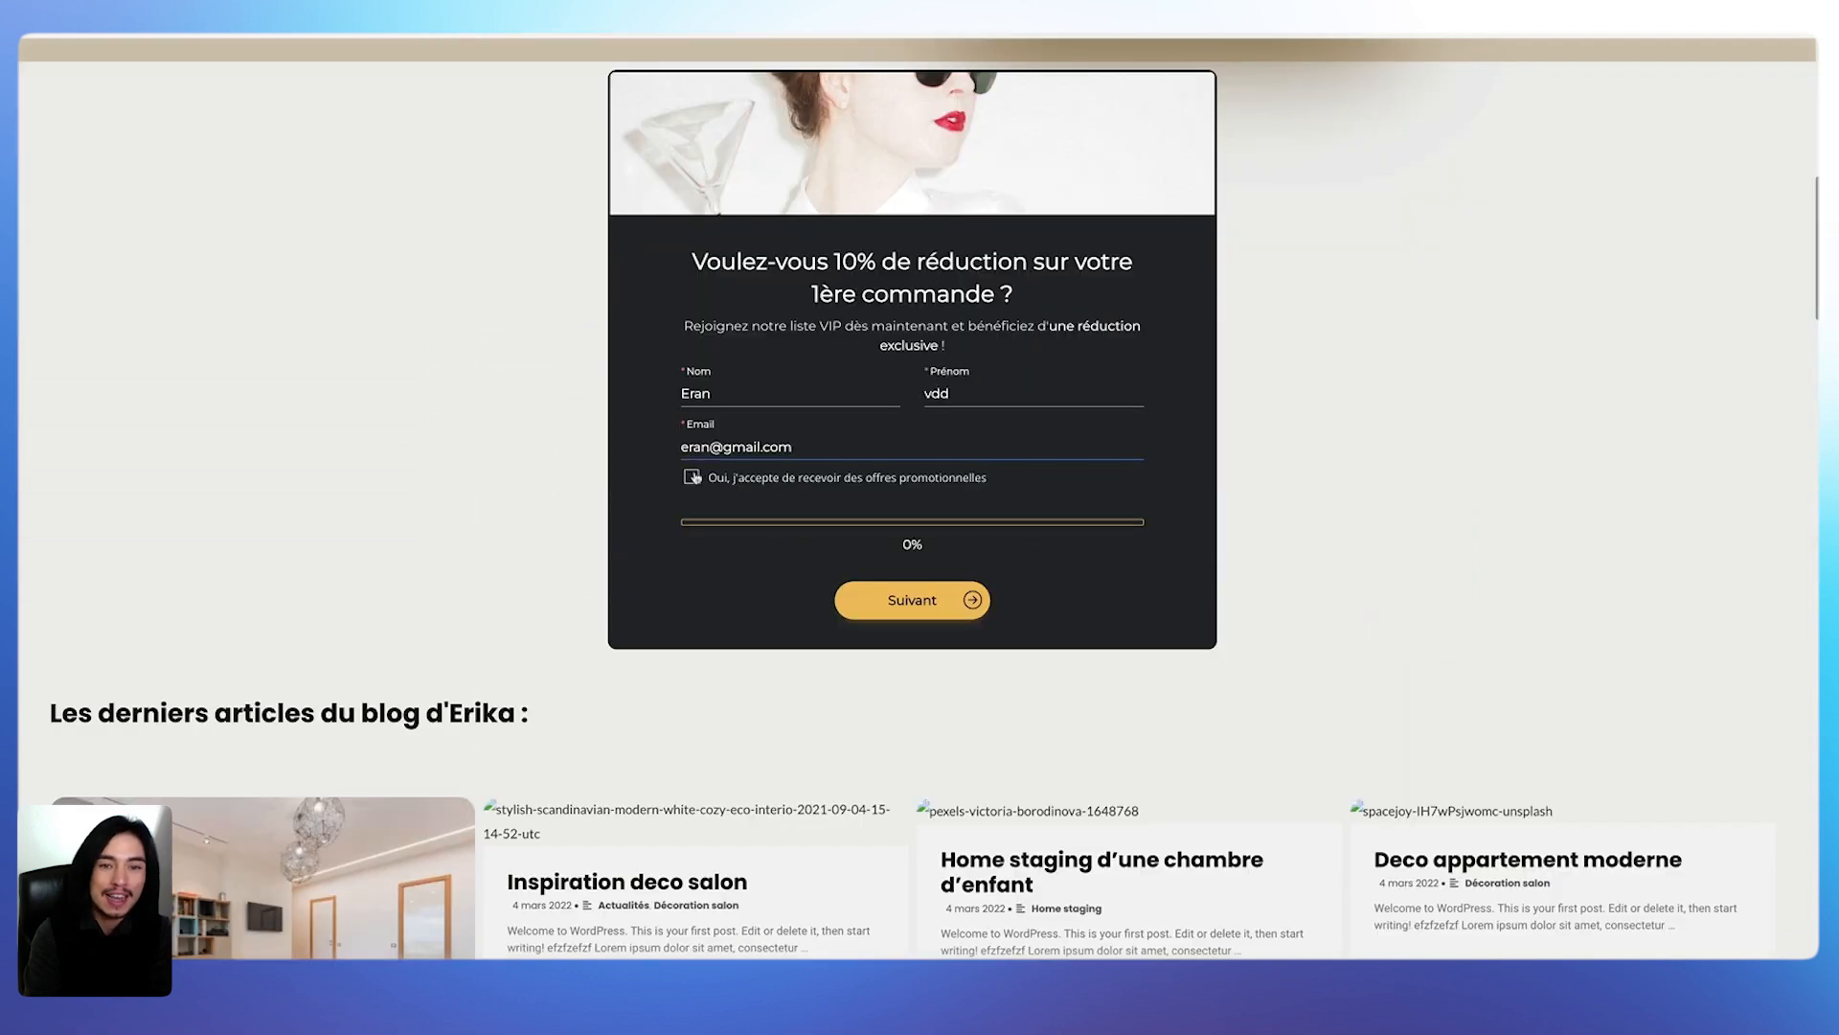
{"action": "left_click", "coordinate": [692, 477]}
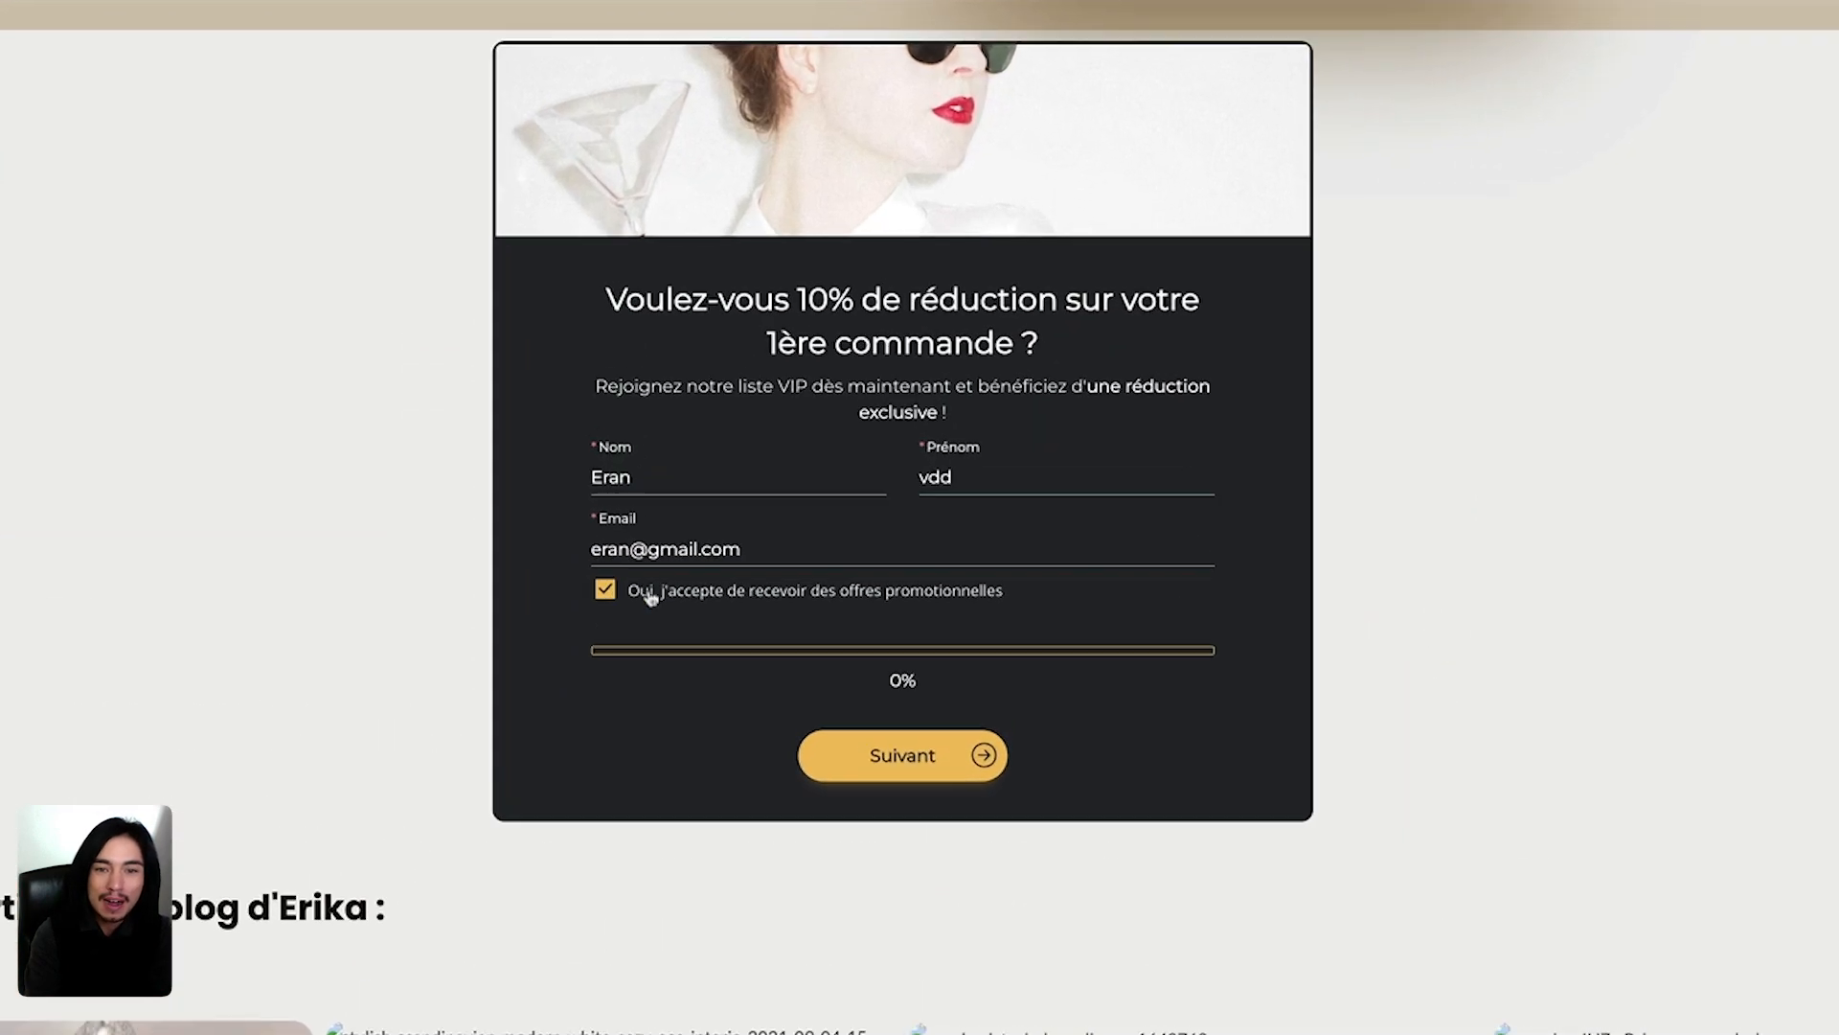
{"action": "left_click", "coordinate": [910, 599]}
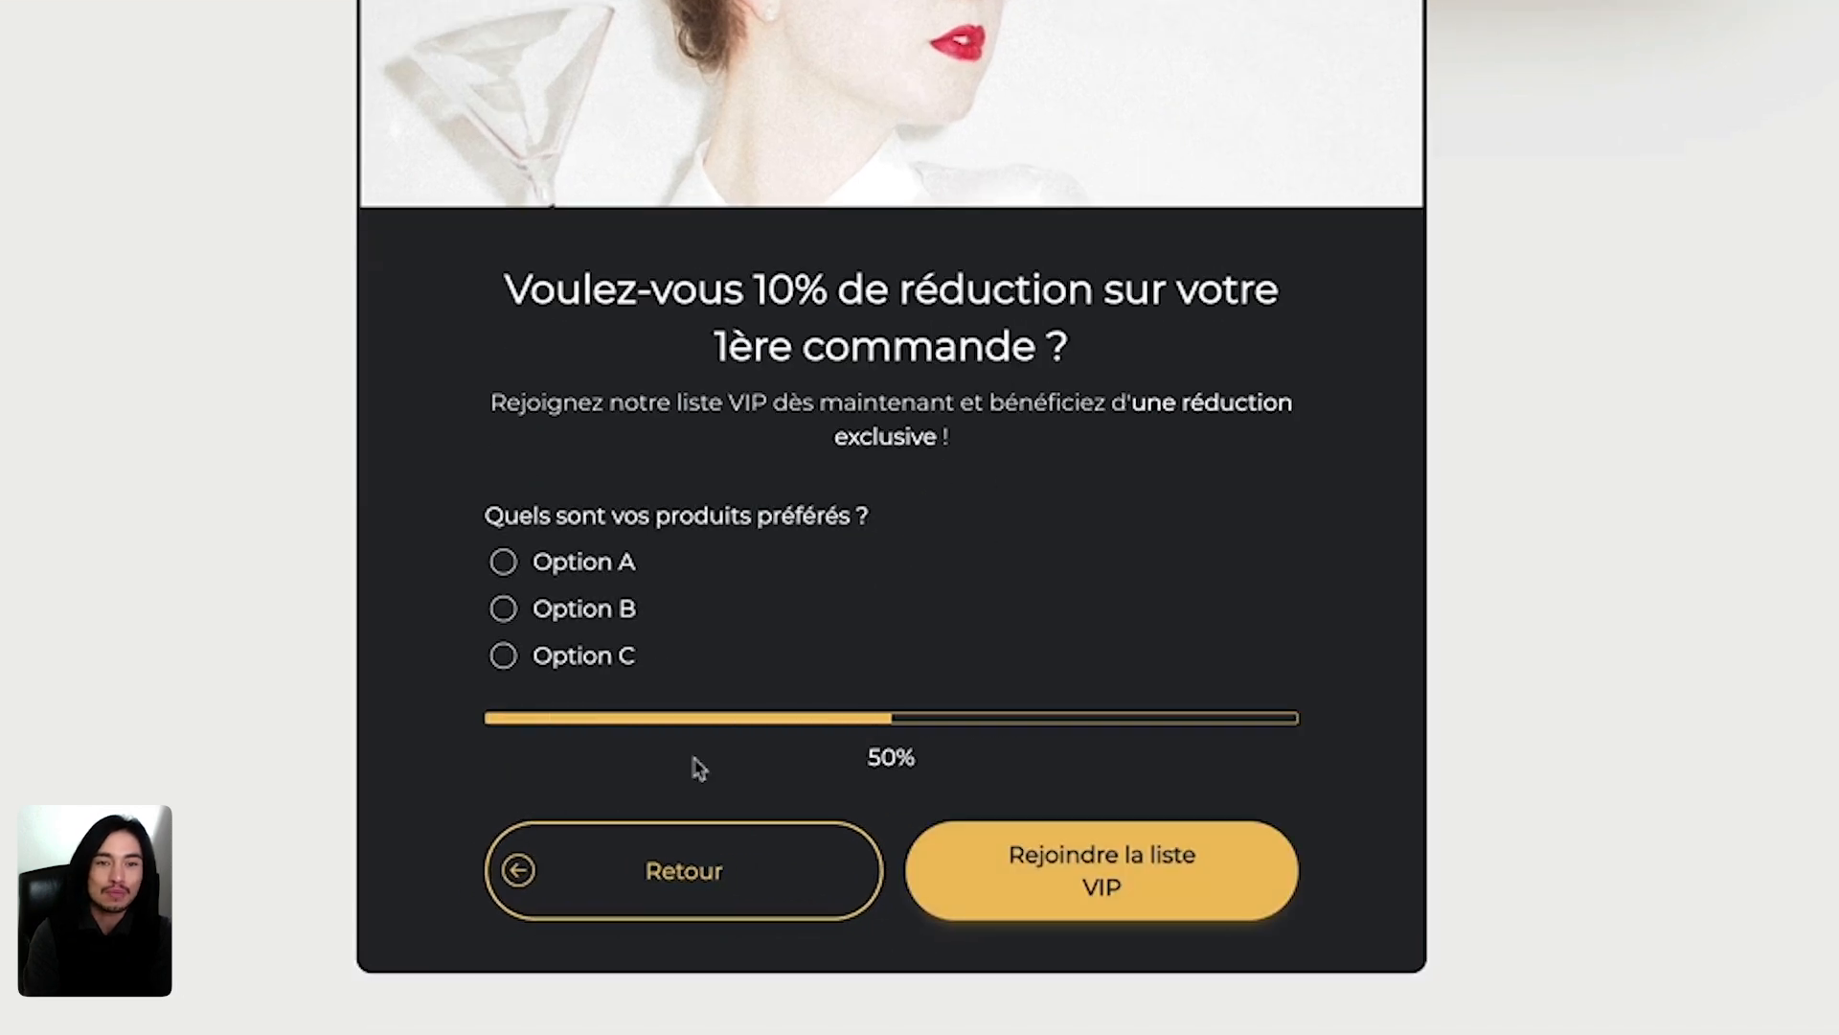
{"action": "left_click", "coordinate": [503, 561]}
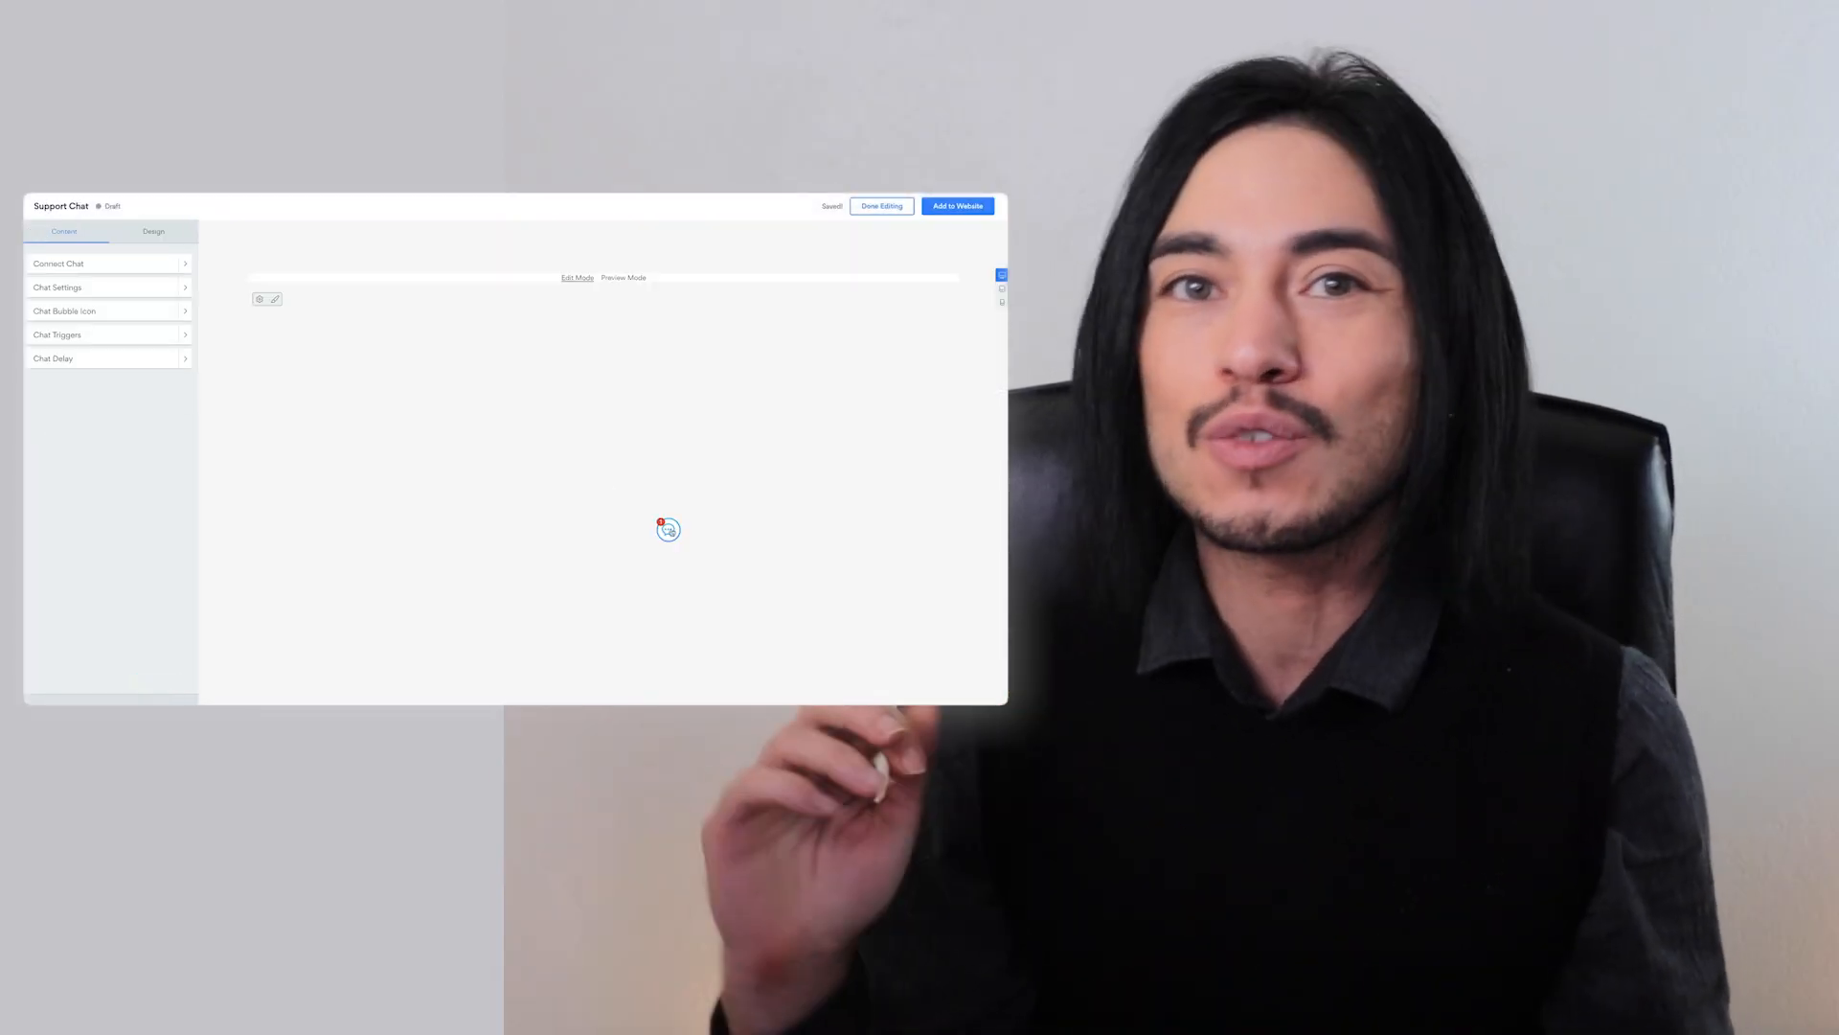
{"action": "left_click", "coordinate": [123, 290]}
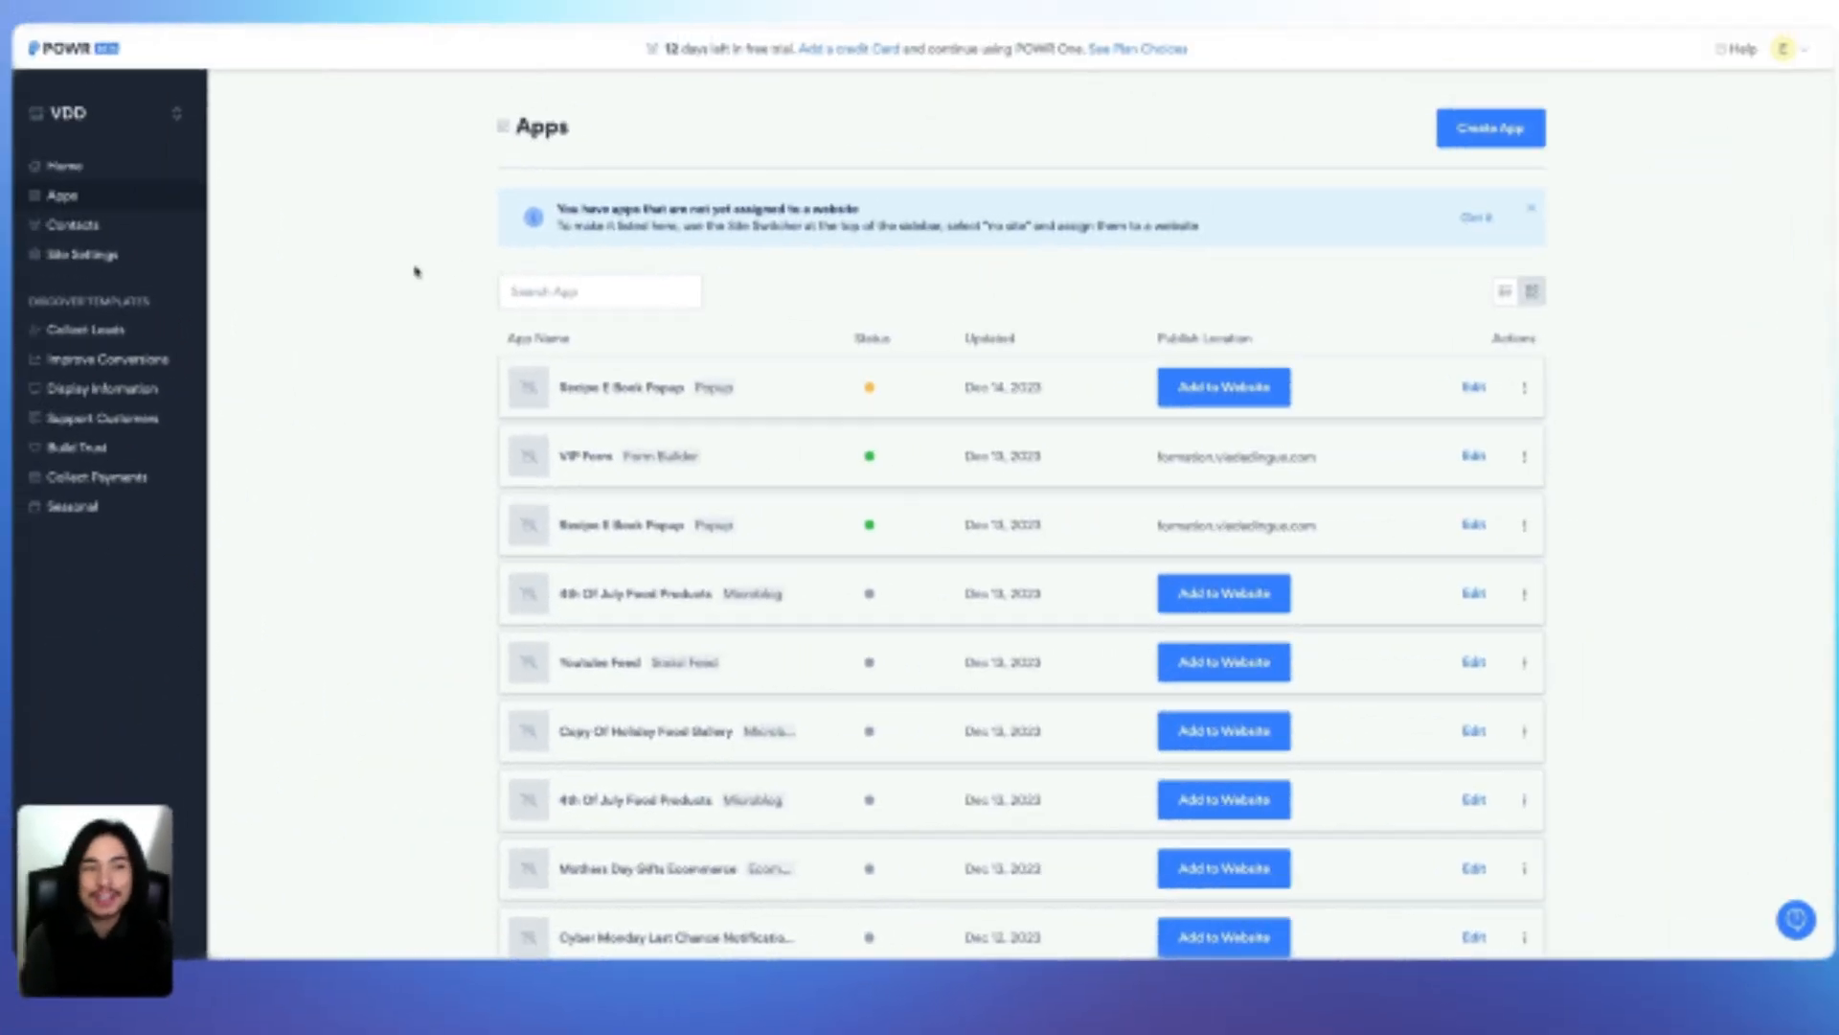
Look through the list of created apps and open the details of the published Recipe E Book Popup
{"action": "scroll", "coordinate": [910, 441], "scroll_direction": "down", "scroll_amount": 2}
{"action": "scroll", "coordinate": [911, 442], "scroll_direction": "down", "scroll_amount": 2}
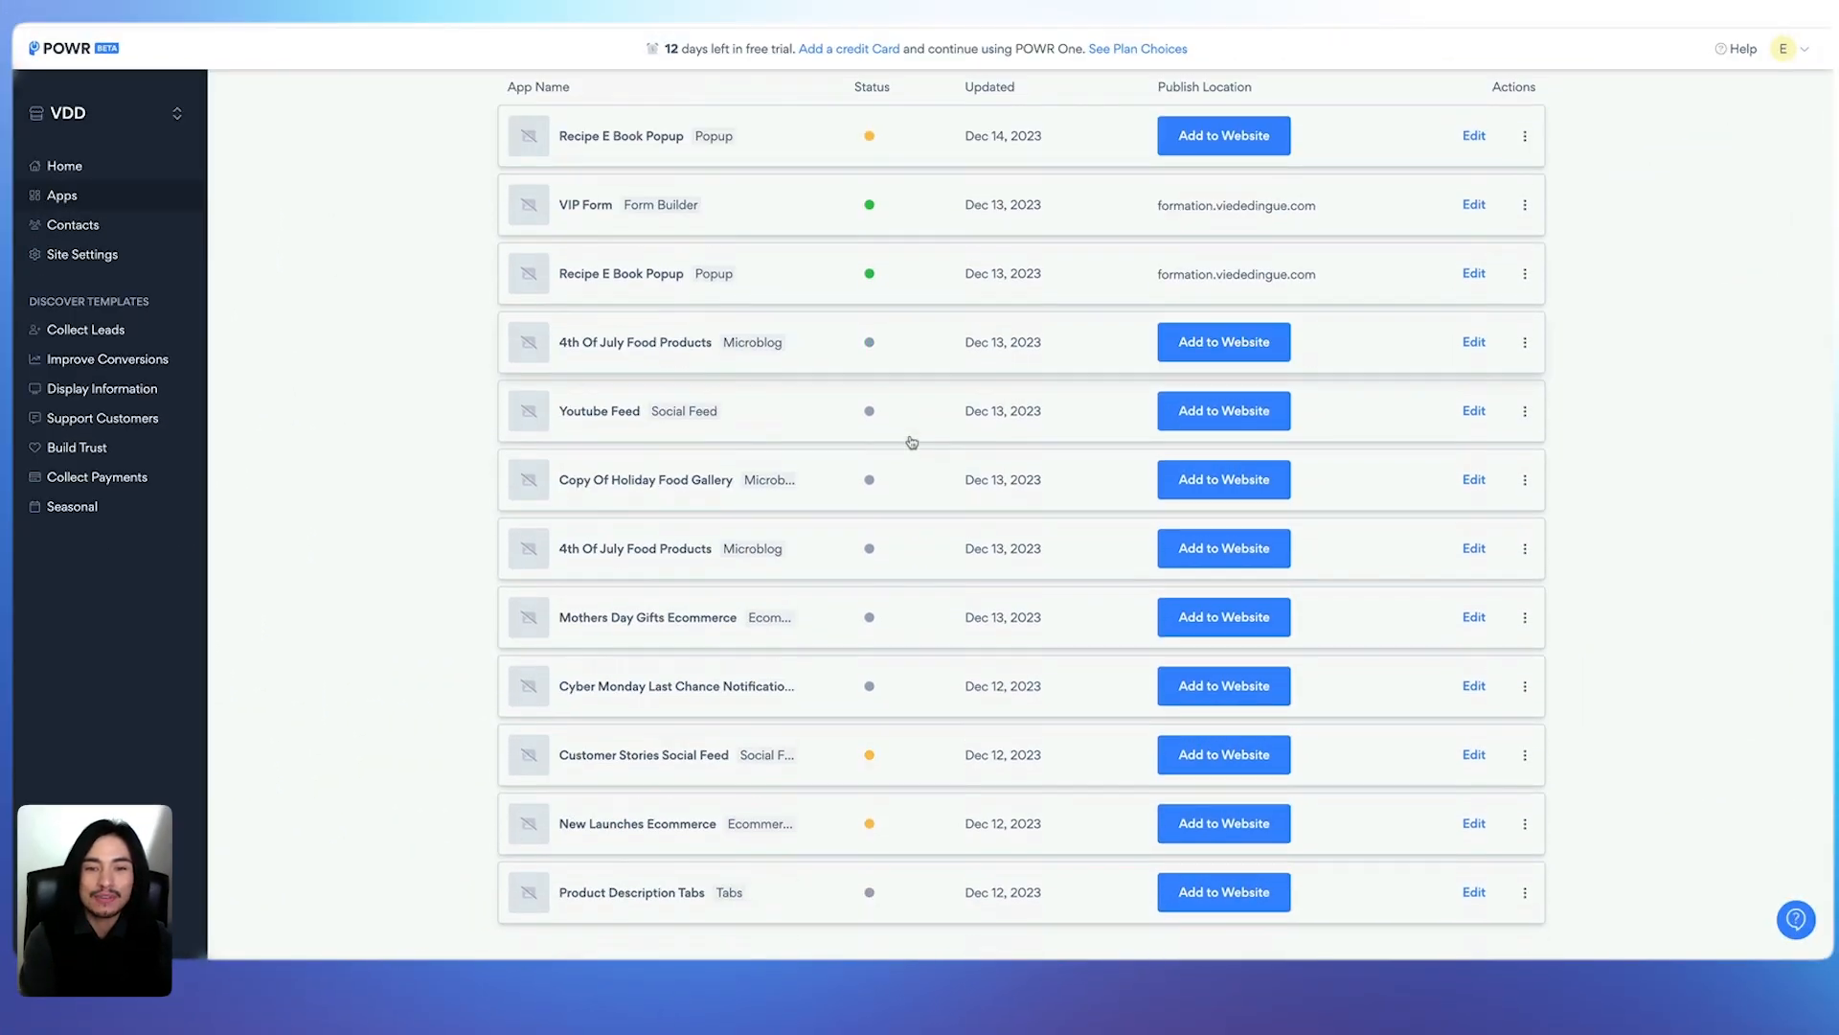
{"action": "scroll", "coordinate": [912, 442], "scroll_direction": "up", "scroll_amount": 1}
{"action": "scroll", "coordinate": [911, 442], "scroll_direction": "up", "scroll_amount": 1}
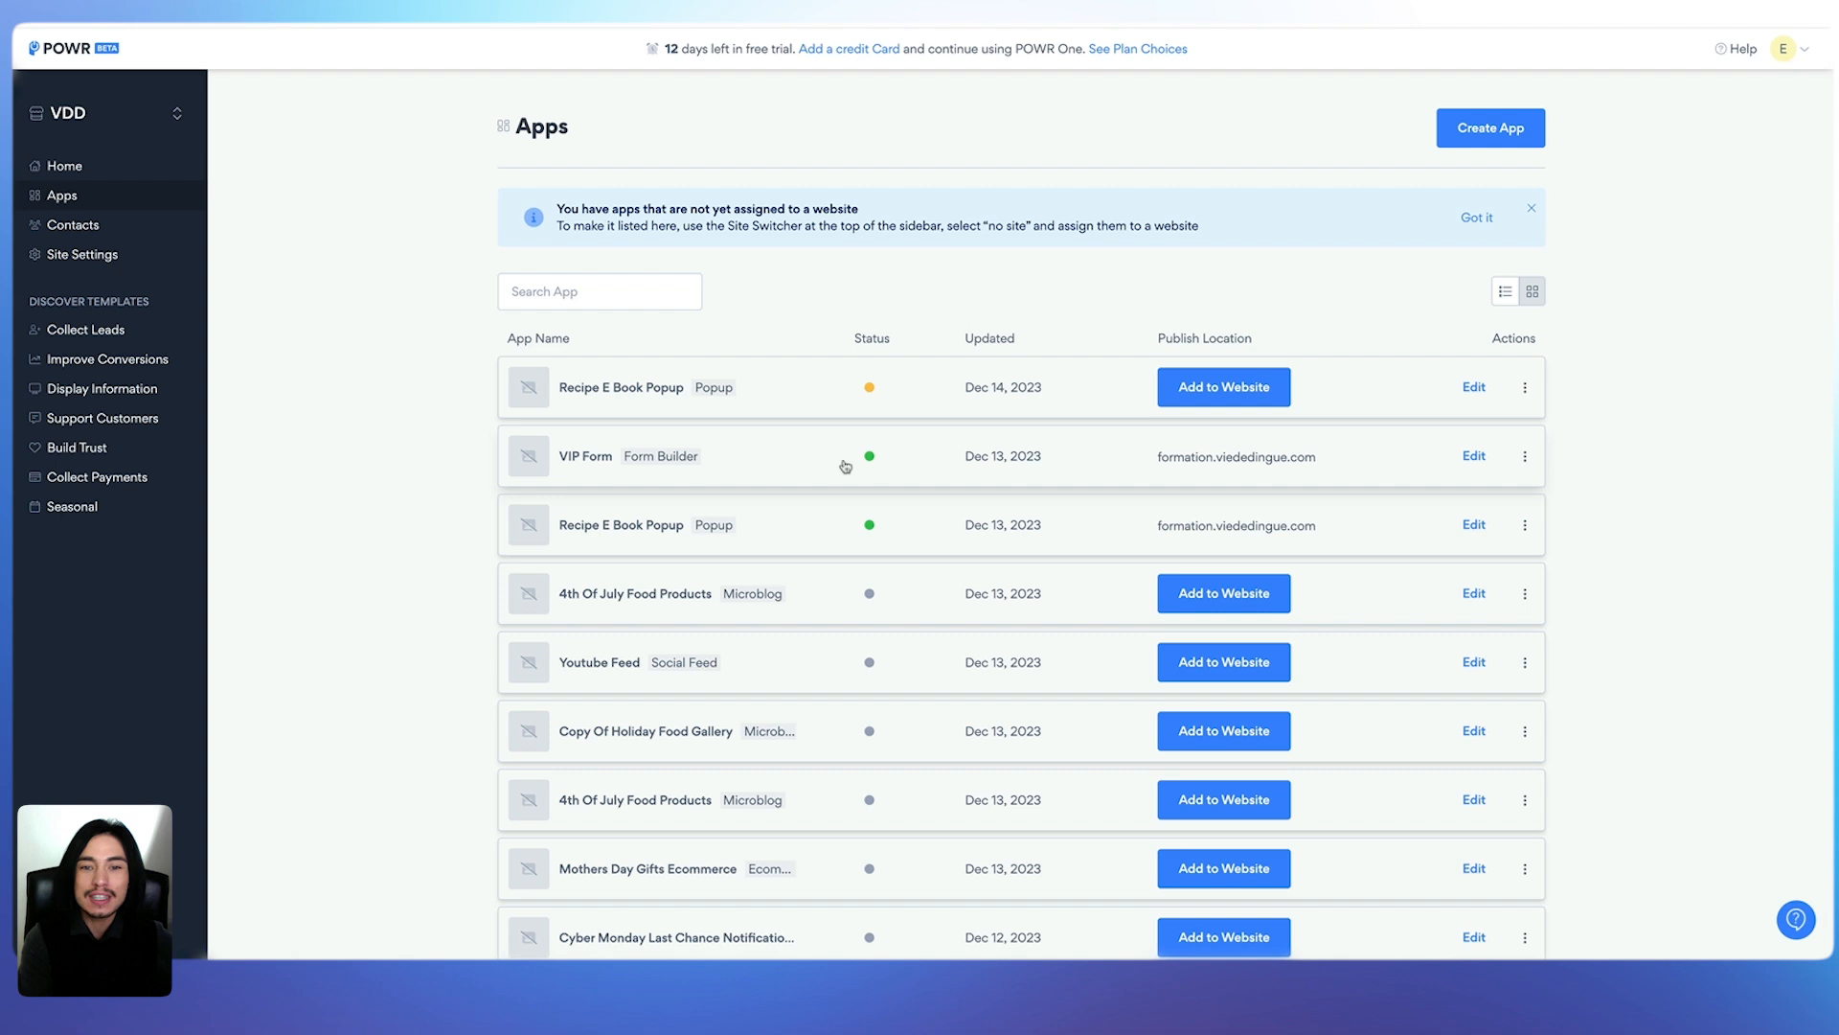
{"action": "scroll", "coordinate": [891, 494], "scroll_direction": "down", "scroll_amount": 2}
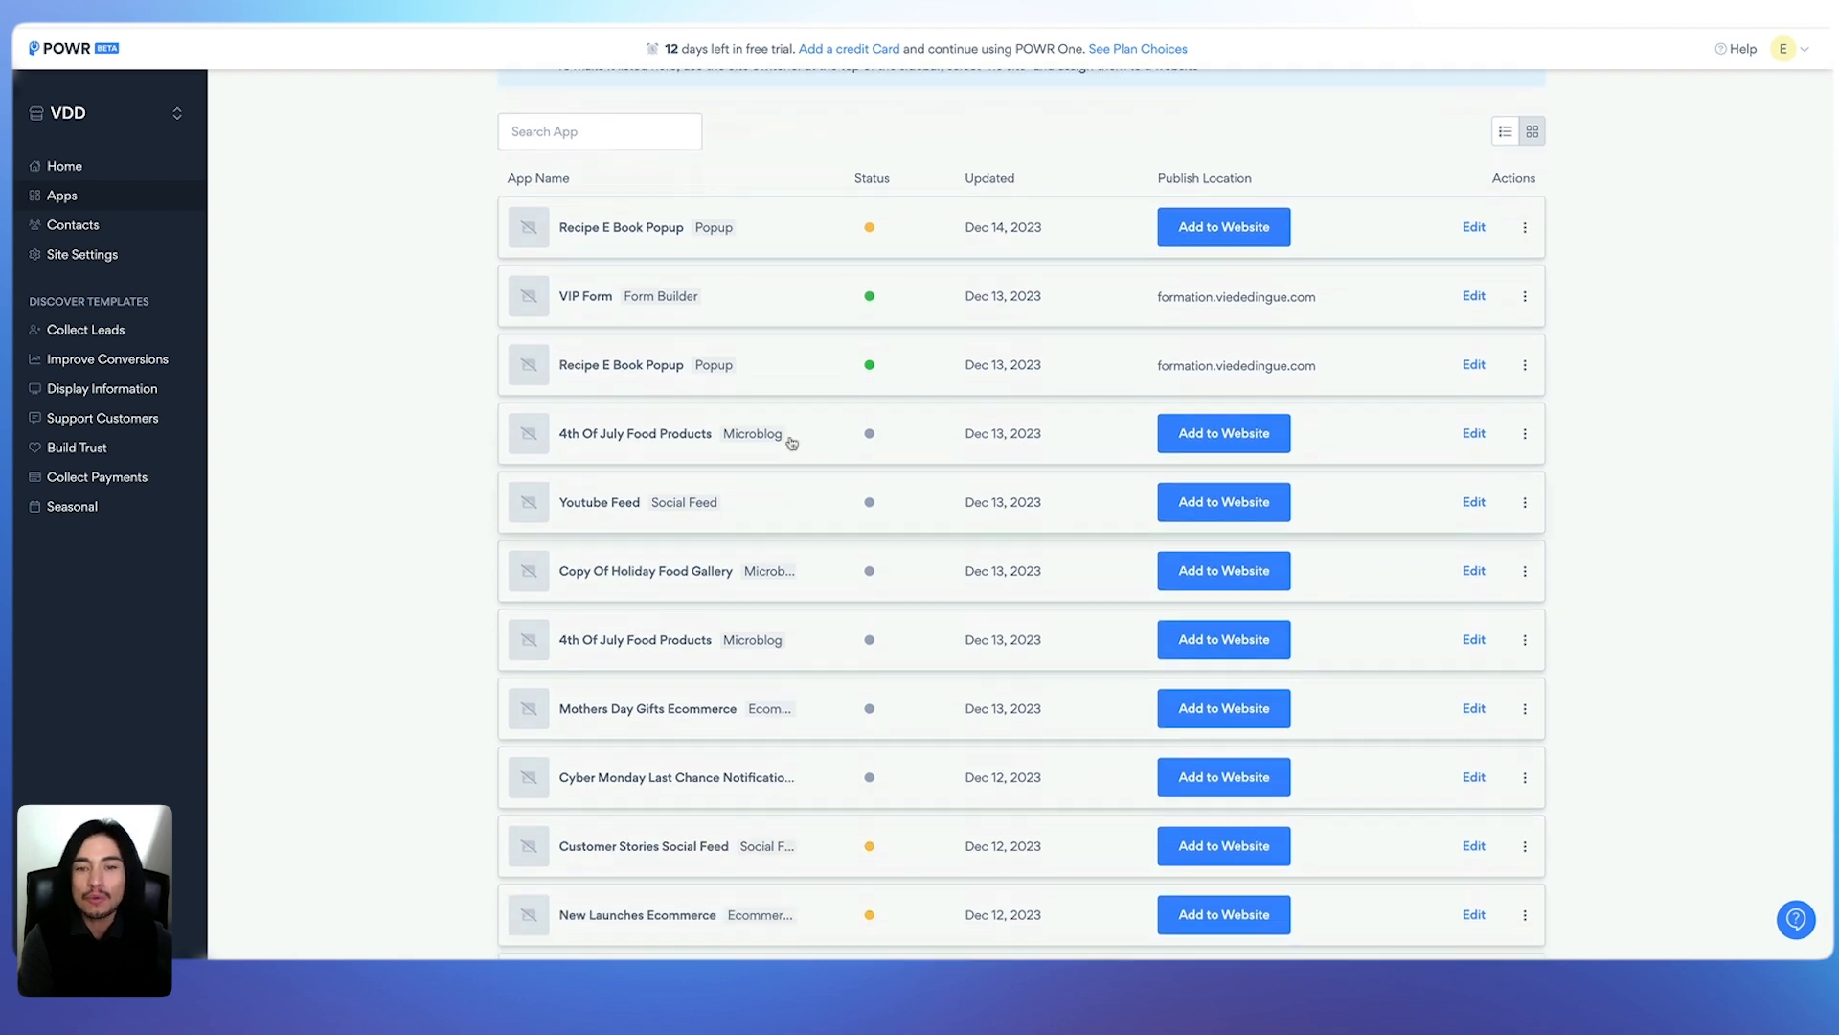
{"action": "scroll", "coordinate": [928, 501], "scroll_direction": "down", "scroll_amount": 1}
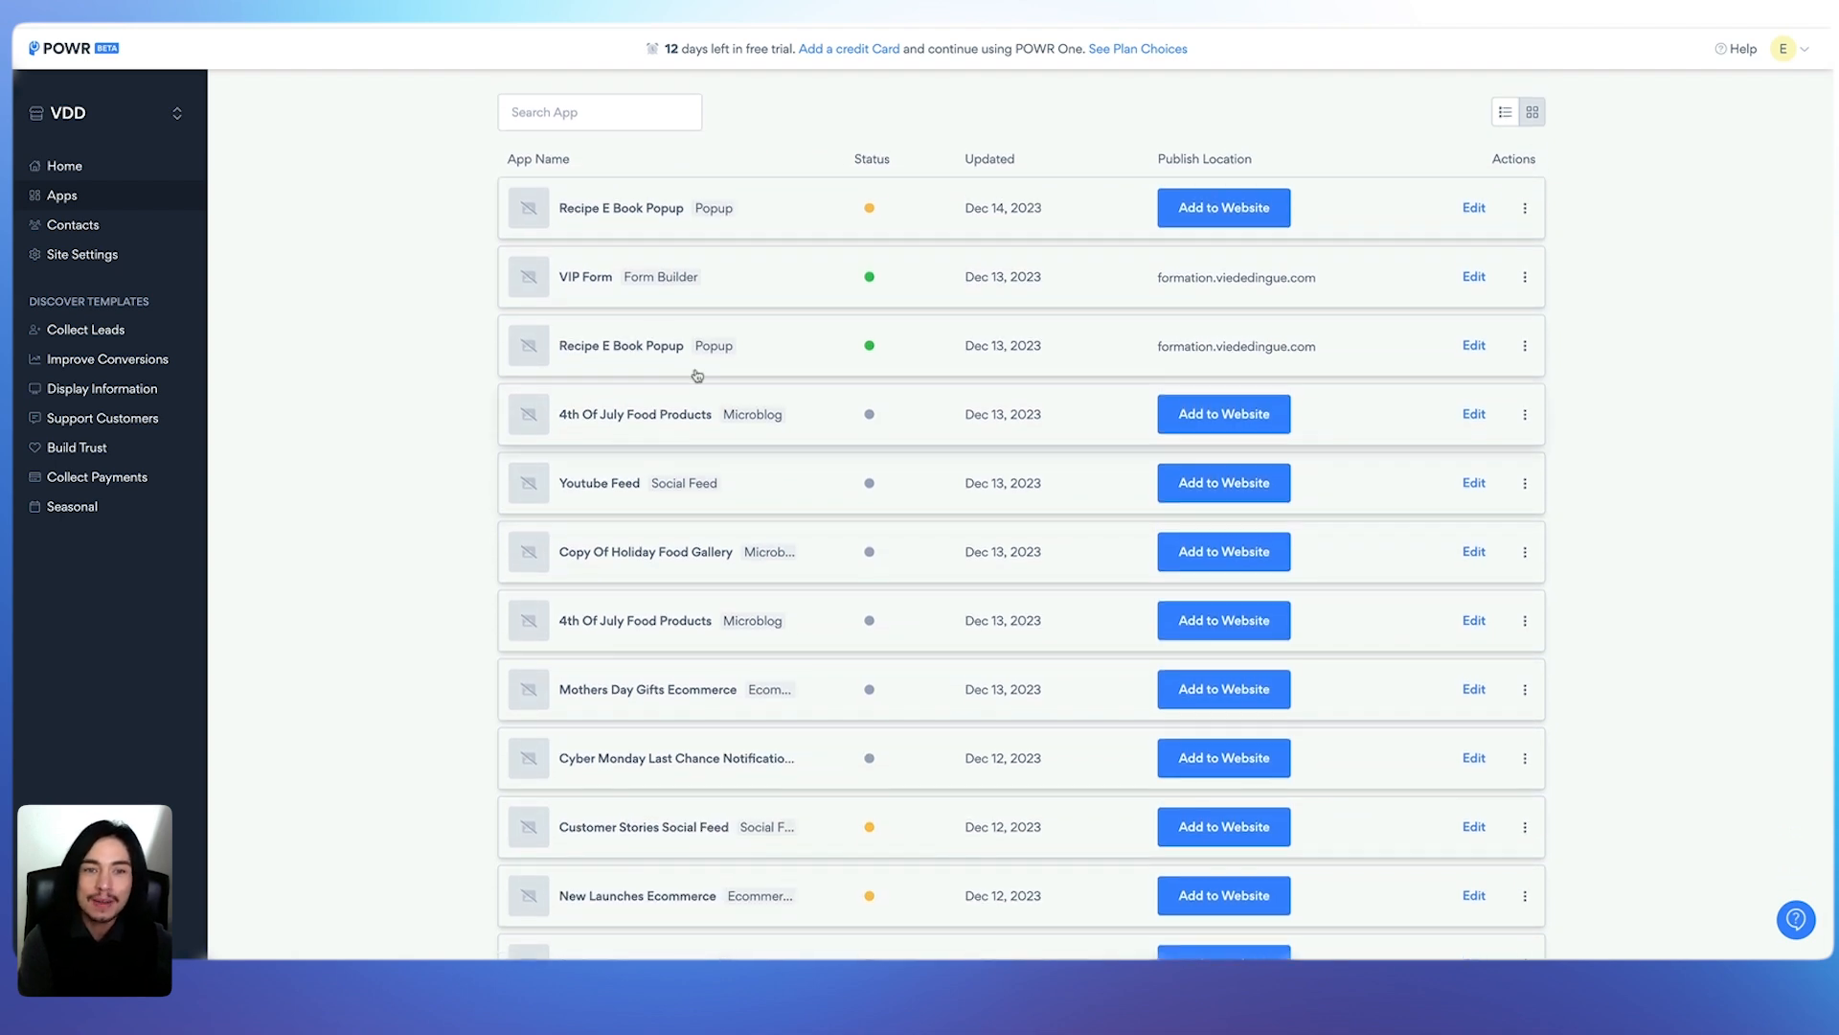
{"action": "left_click", "coordinate": [746, 347]}
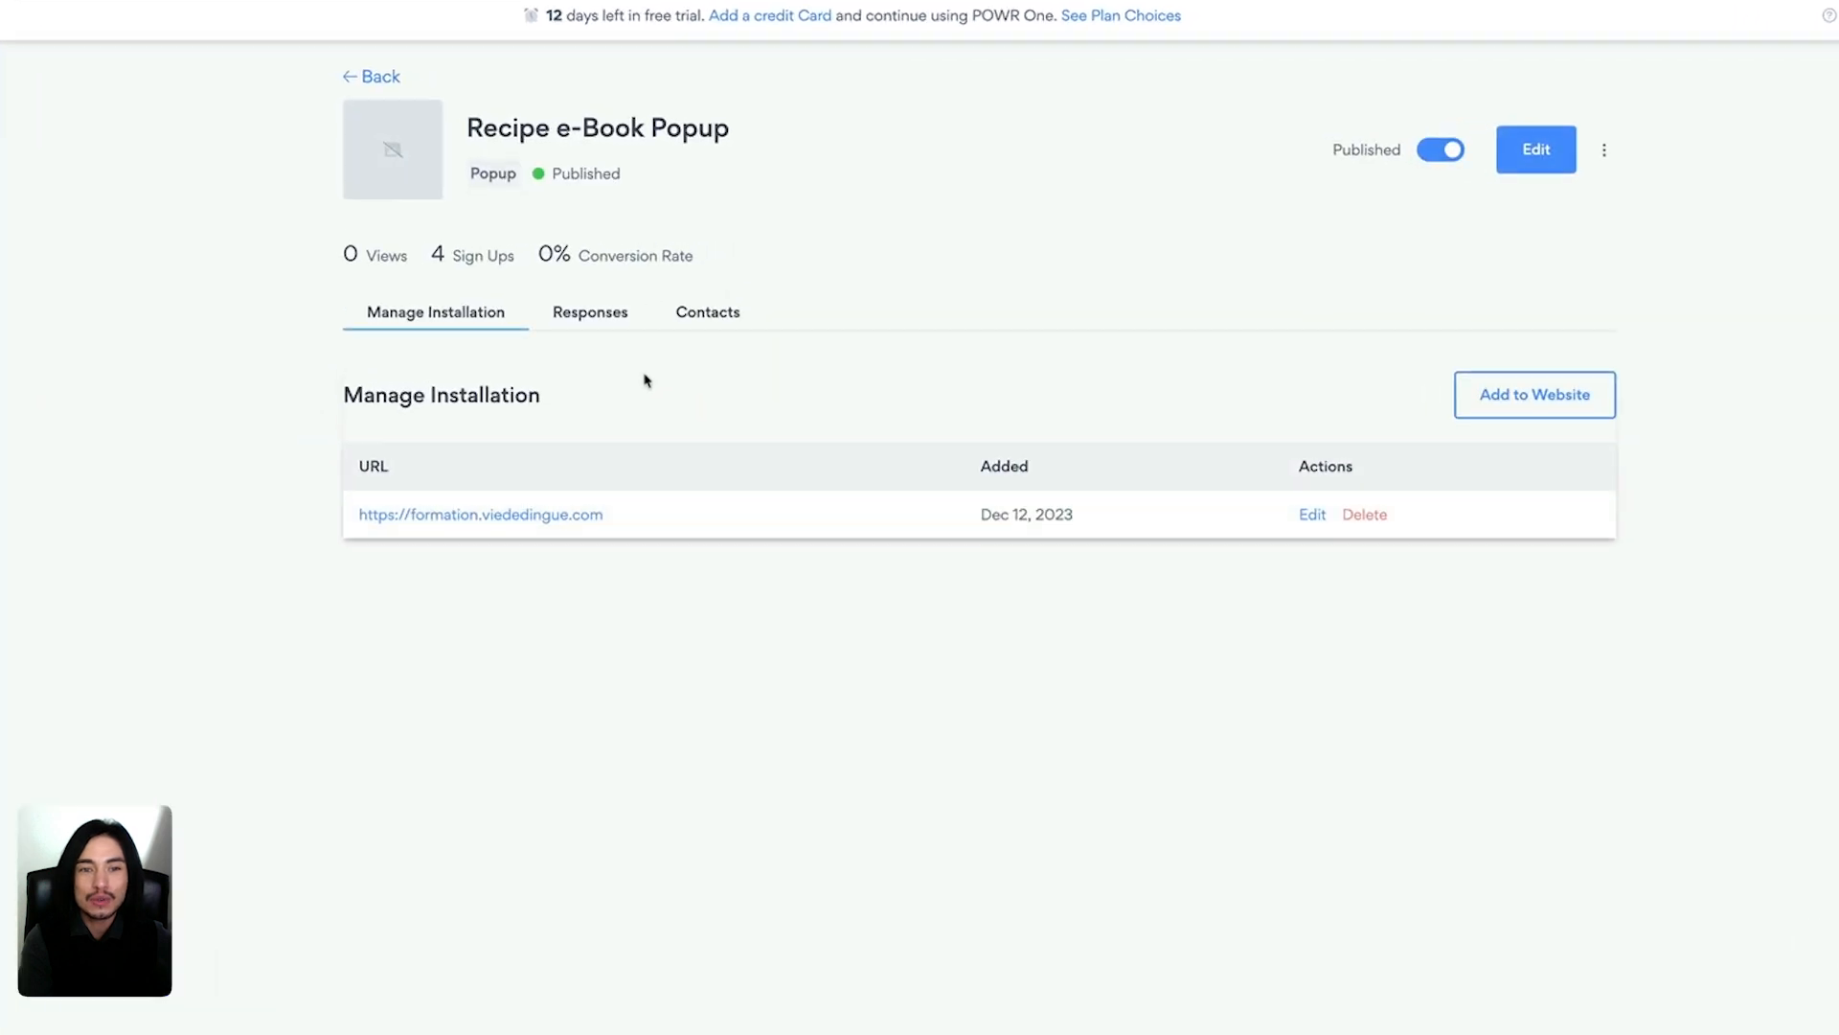
Review the responses and contacts collected by the popup, ending on its responses
{"action": "left_click", "coordinate": [373, 355]}
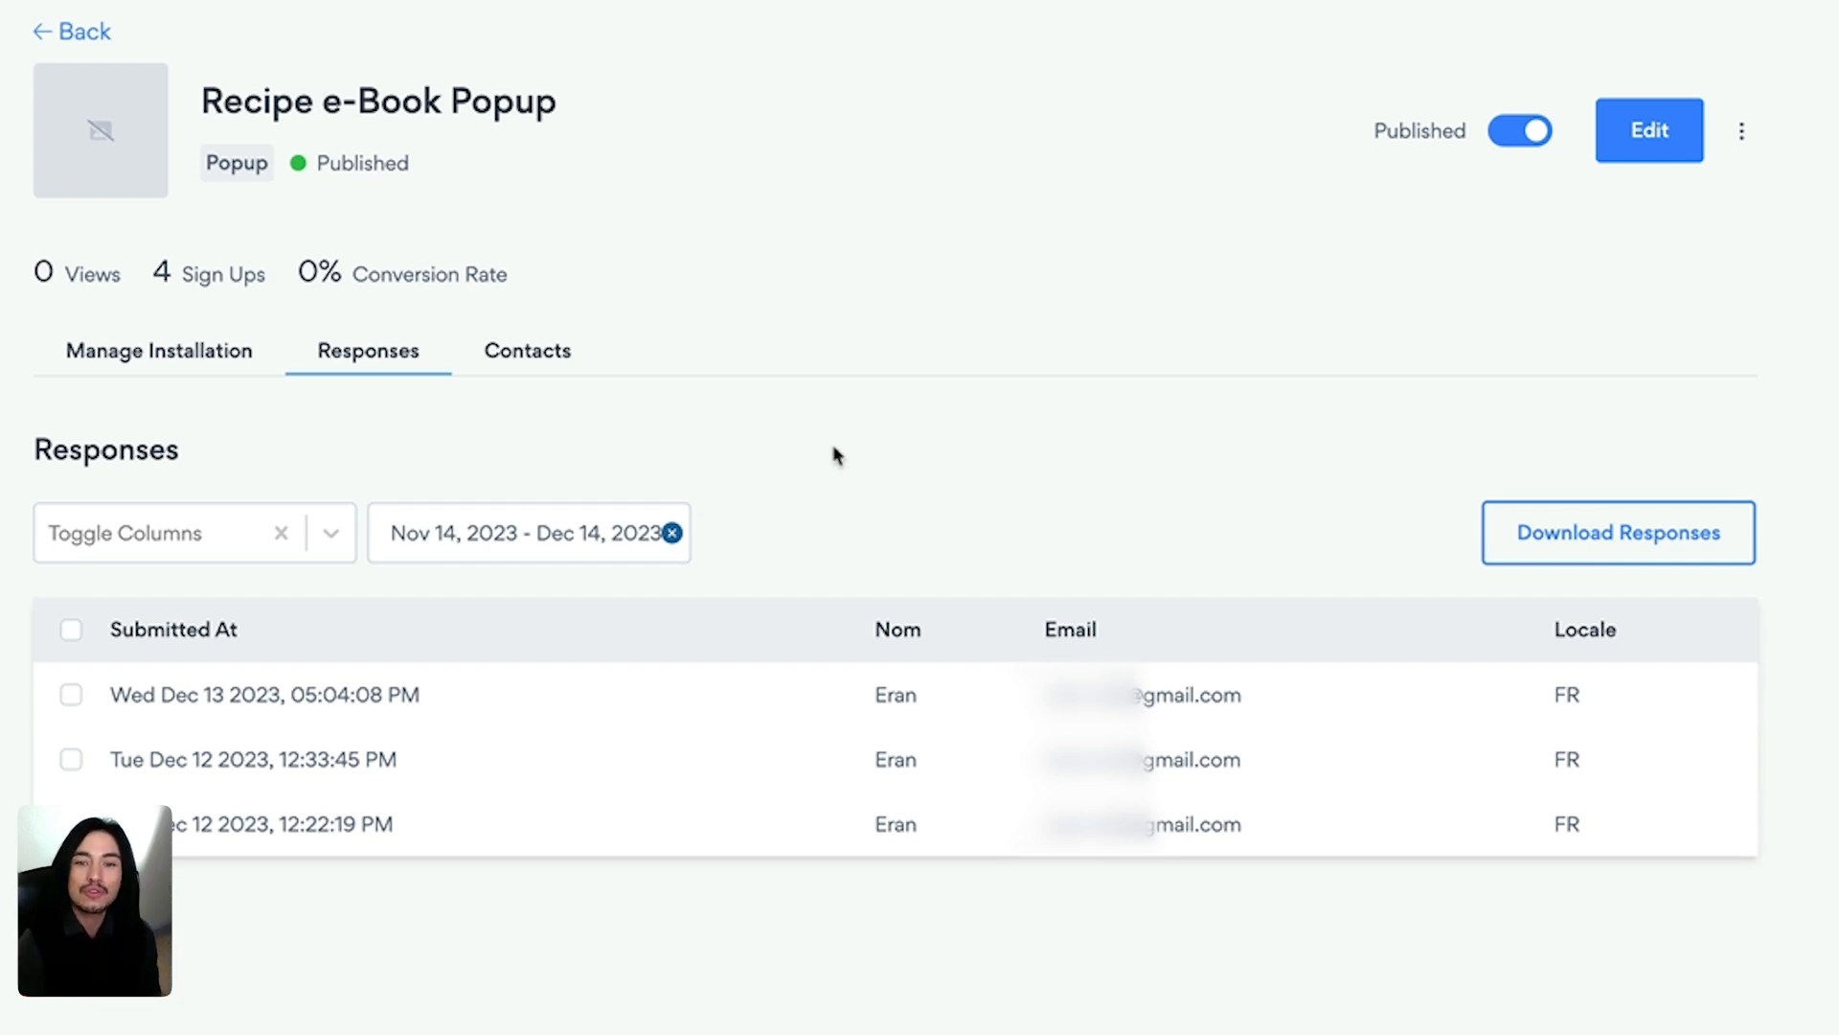
{"action": "left_click", "coordinate": [534, 364]}
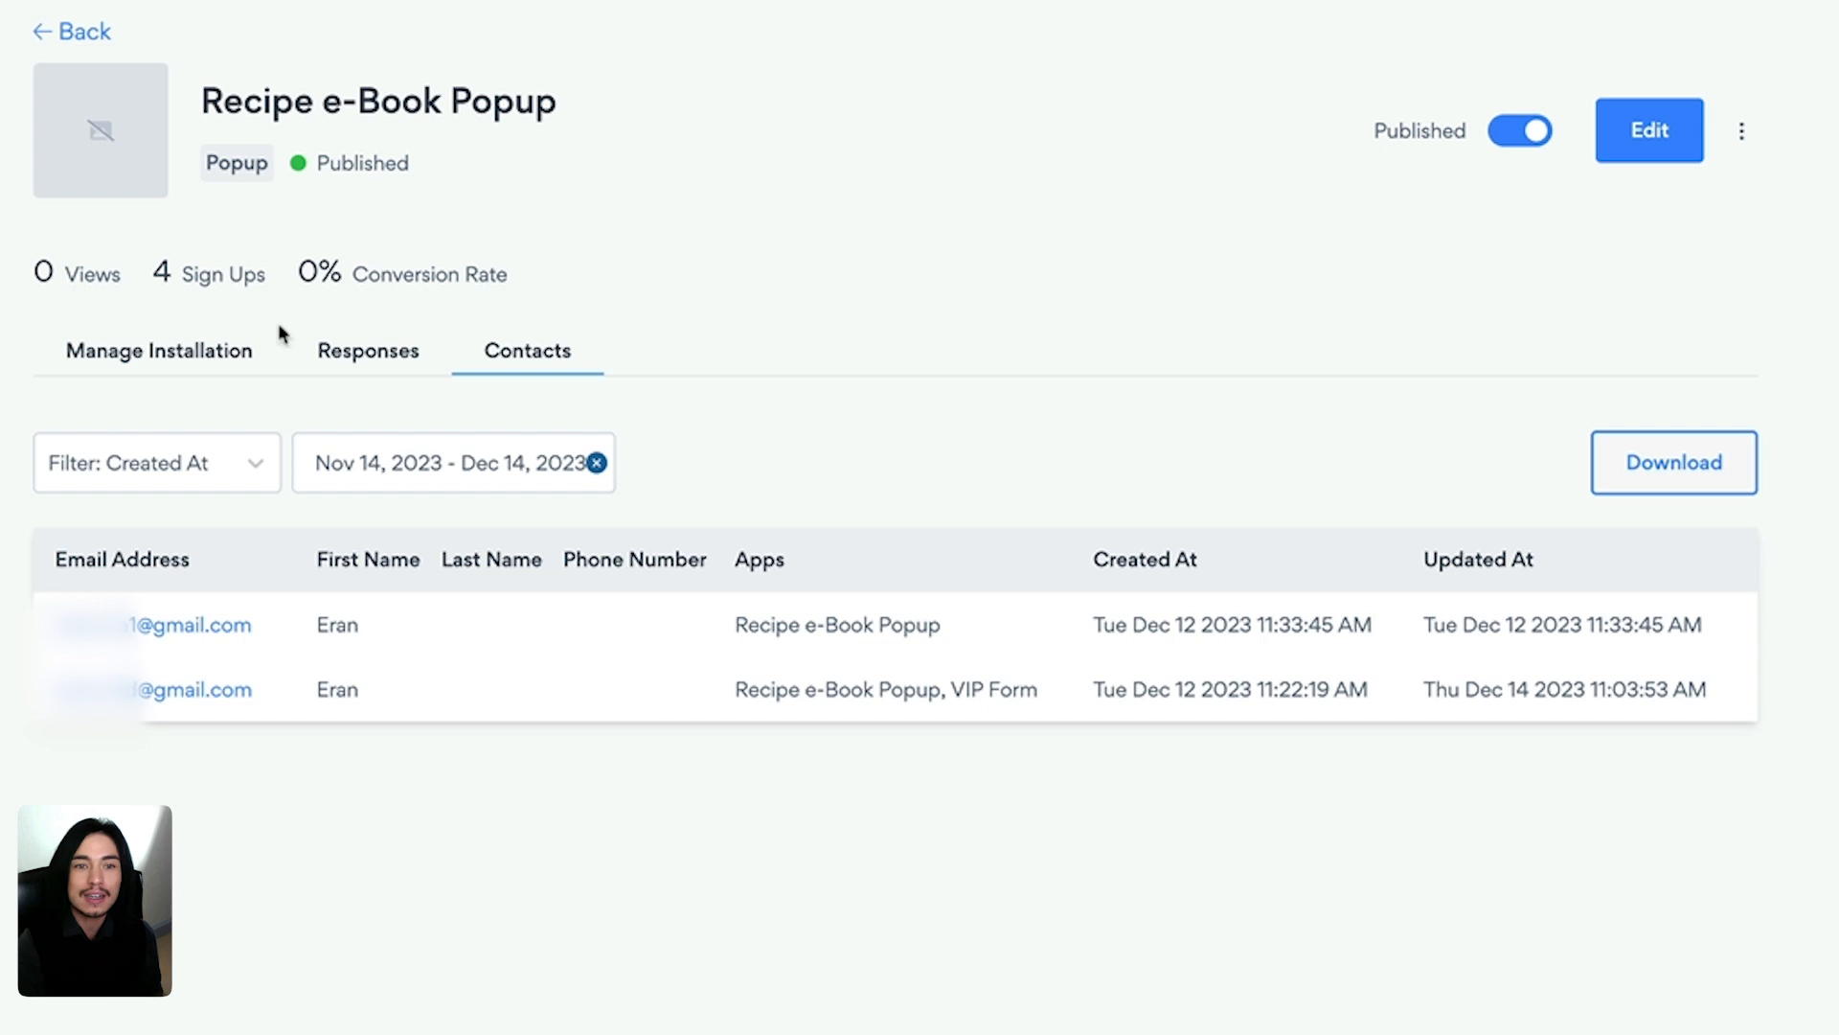
{"action": "left_click", "coordinate": [402, 360]}
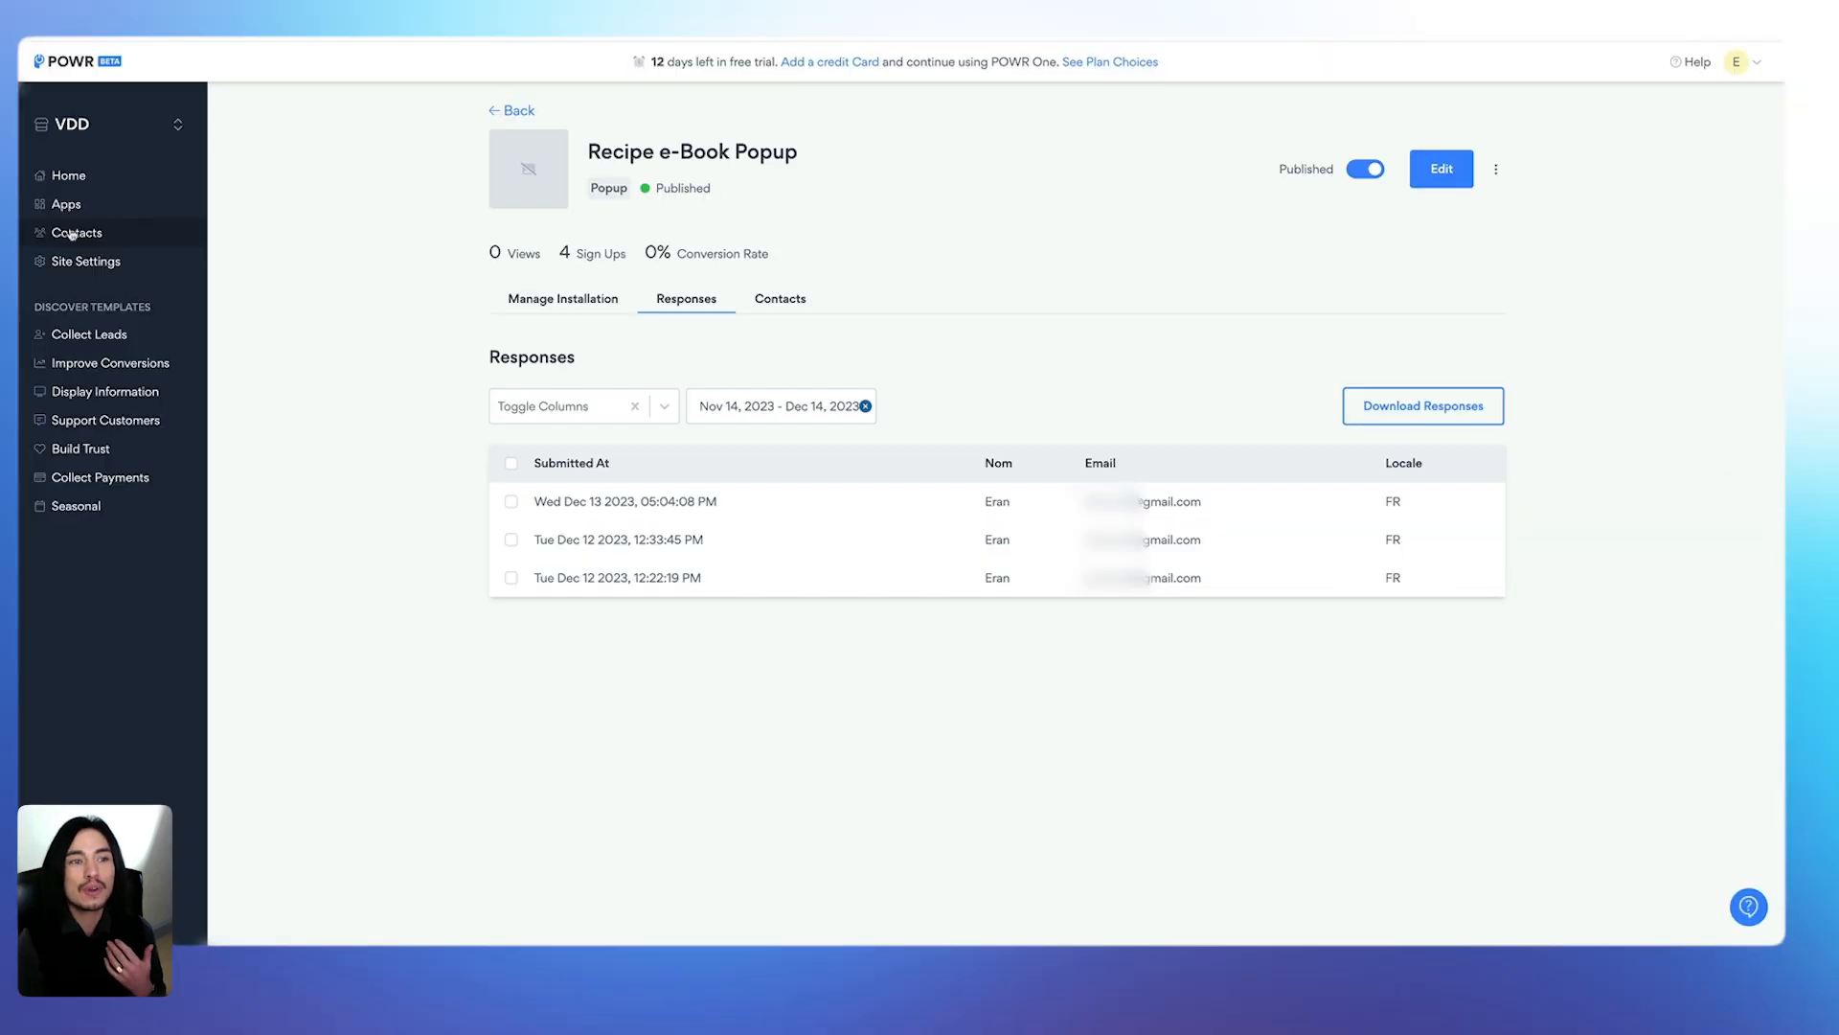
Open the site-wide contacts and view the integrations available for synchronizing them
{"action": "left_click", "coordinate": [71, 235]}
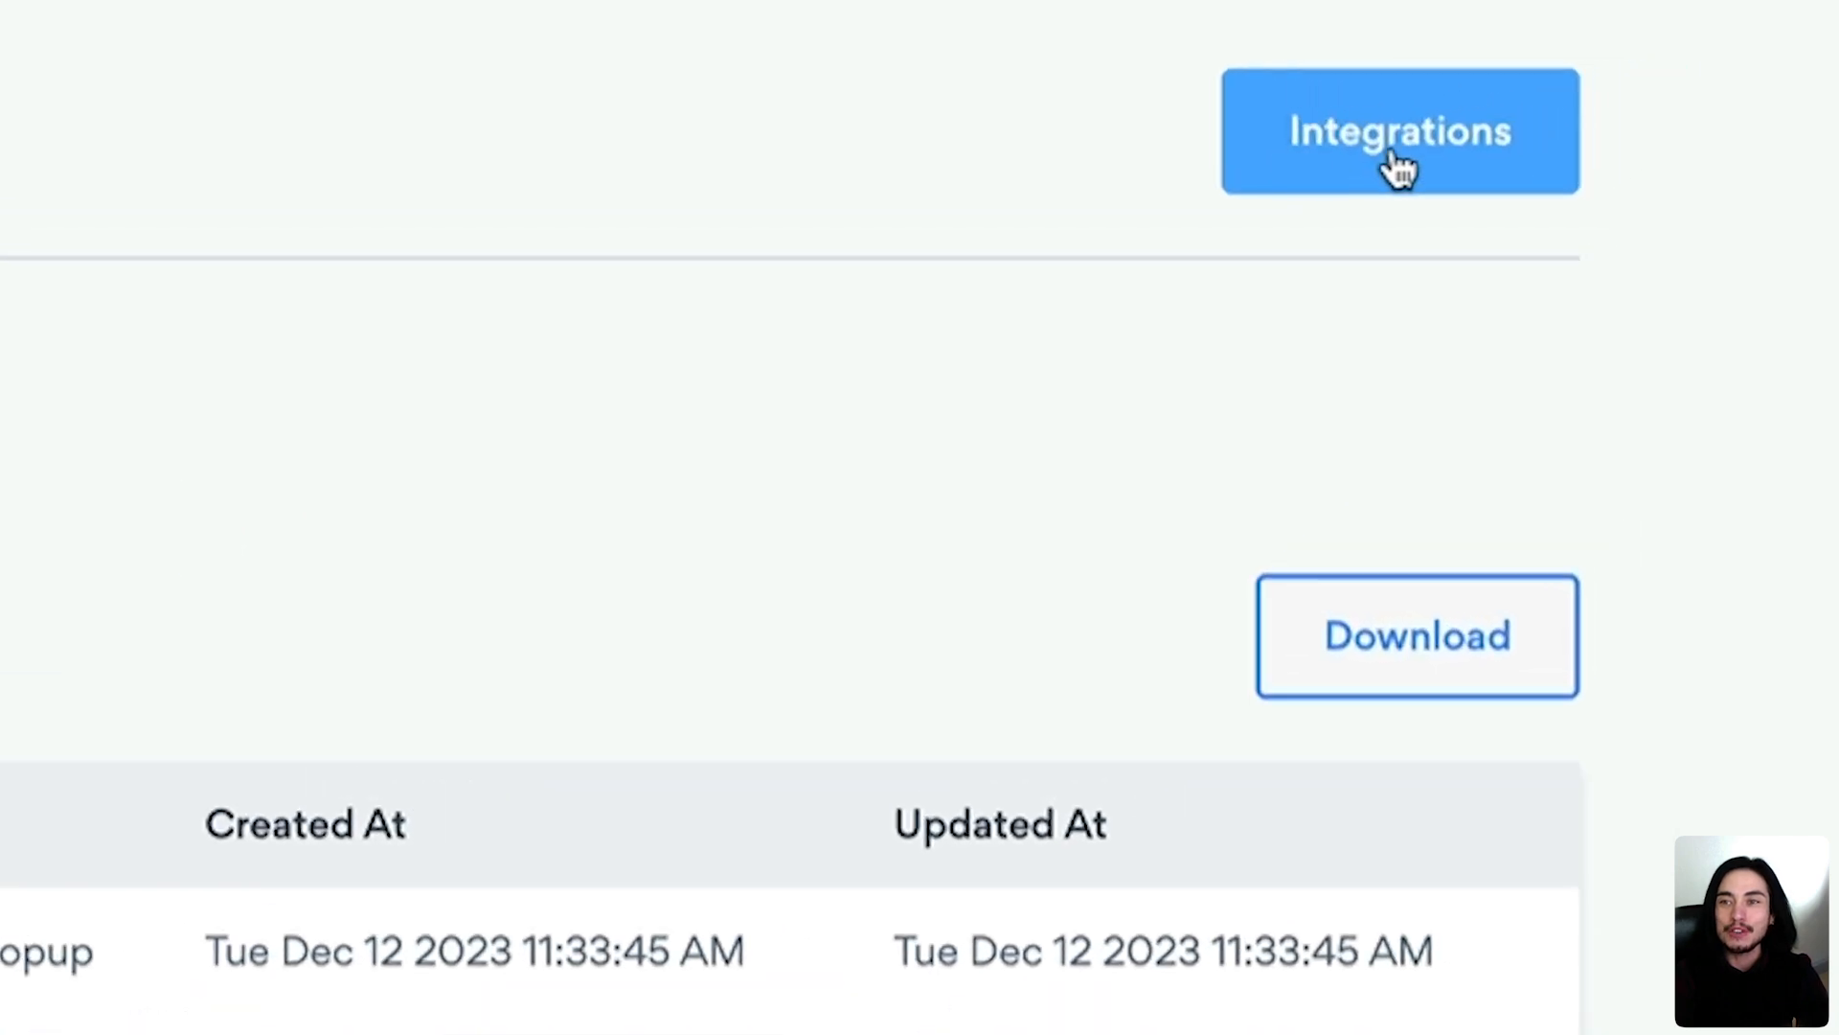
{"action": "left_click", "coordinate": [1611, 94]}
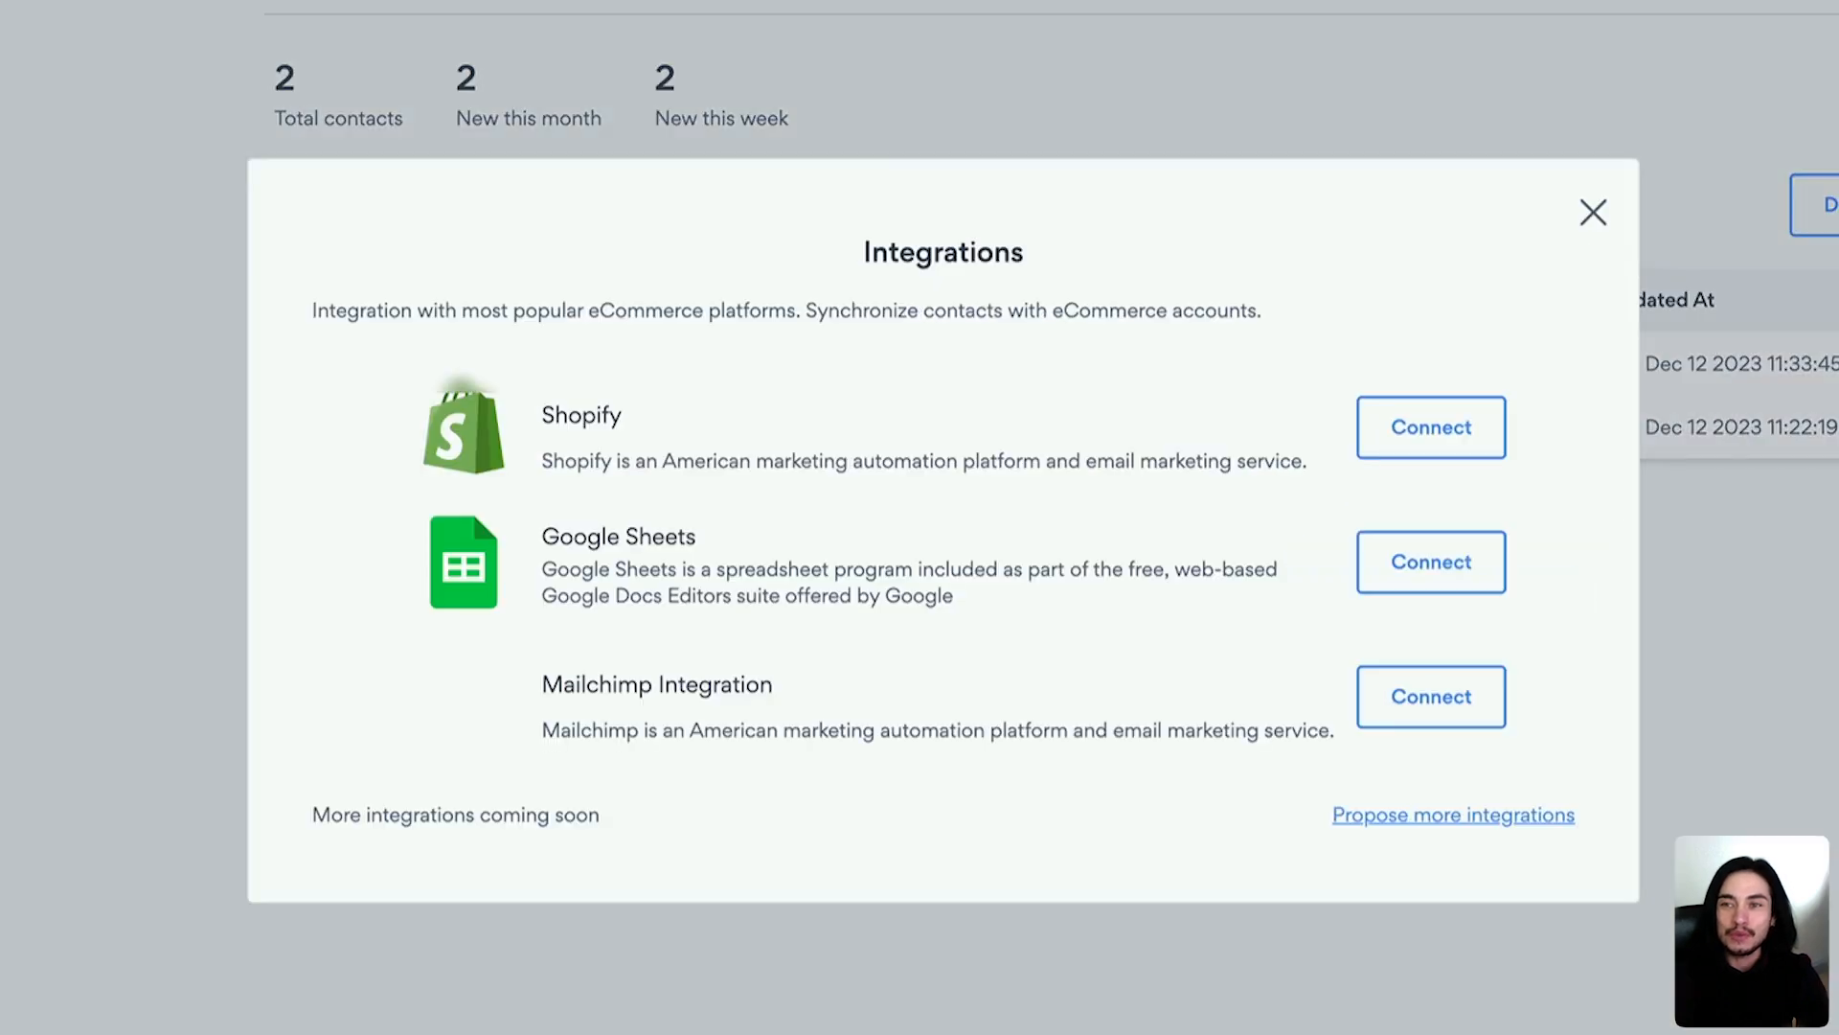